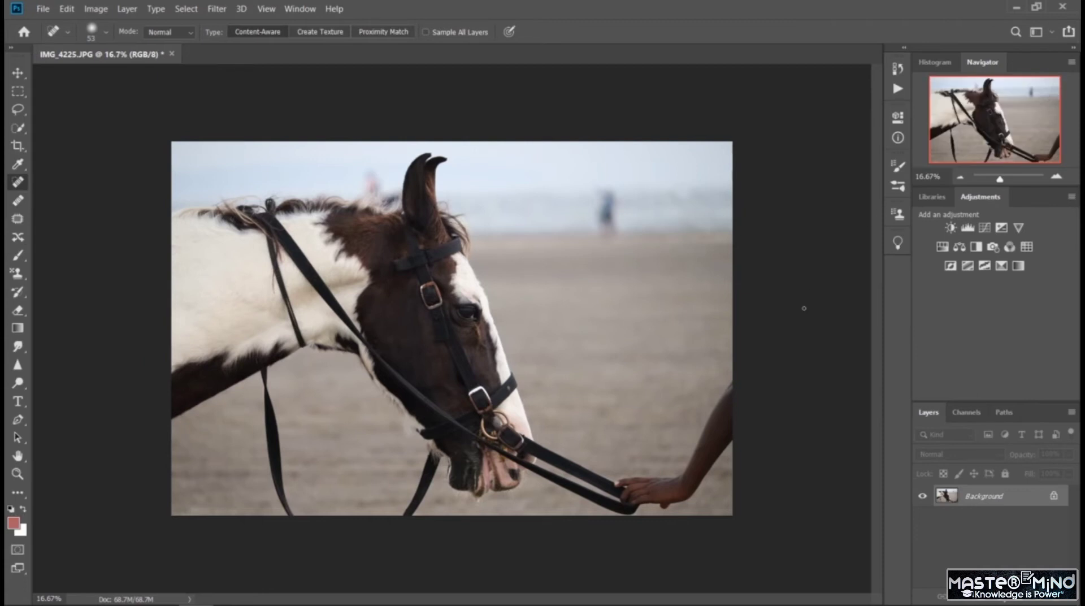
Step: Activate the Spot Healing Brush tool and enlarge its brush to 399 px
key(ctrl+plus)
key(ctrl+minus)
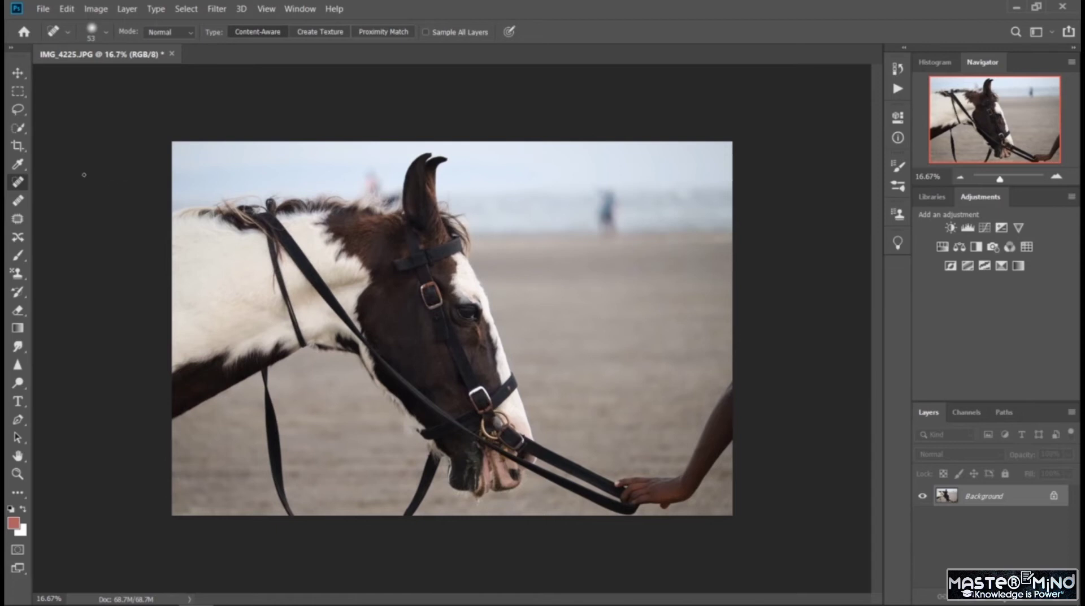
click(17, 73)
click(17, 164)
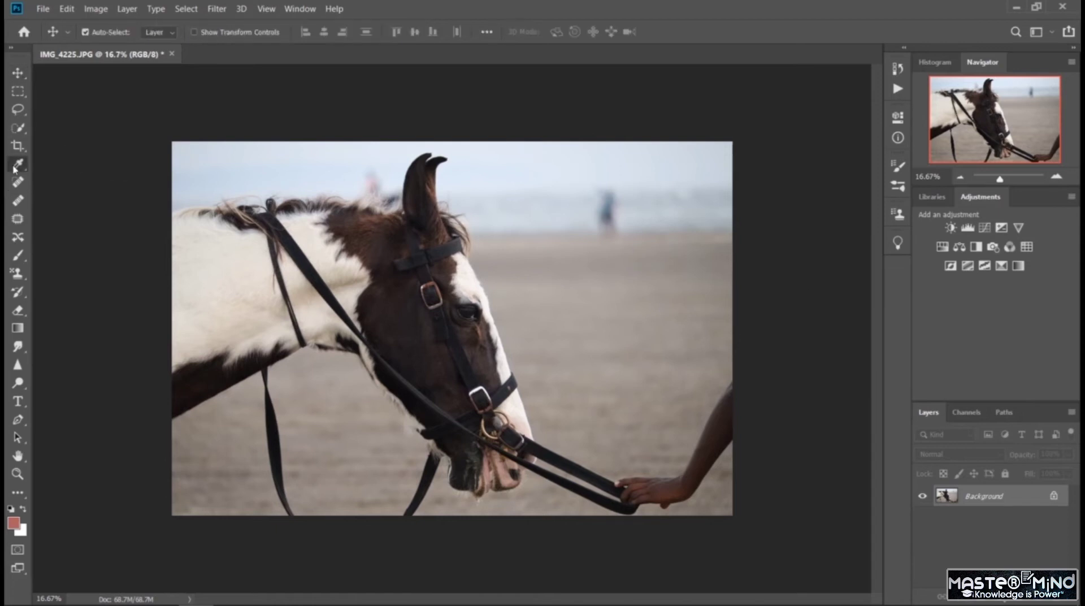
click(18, 182)
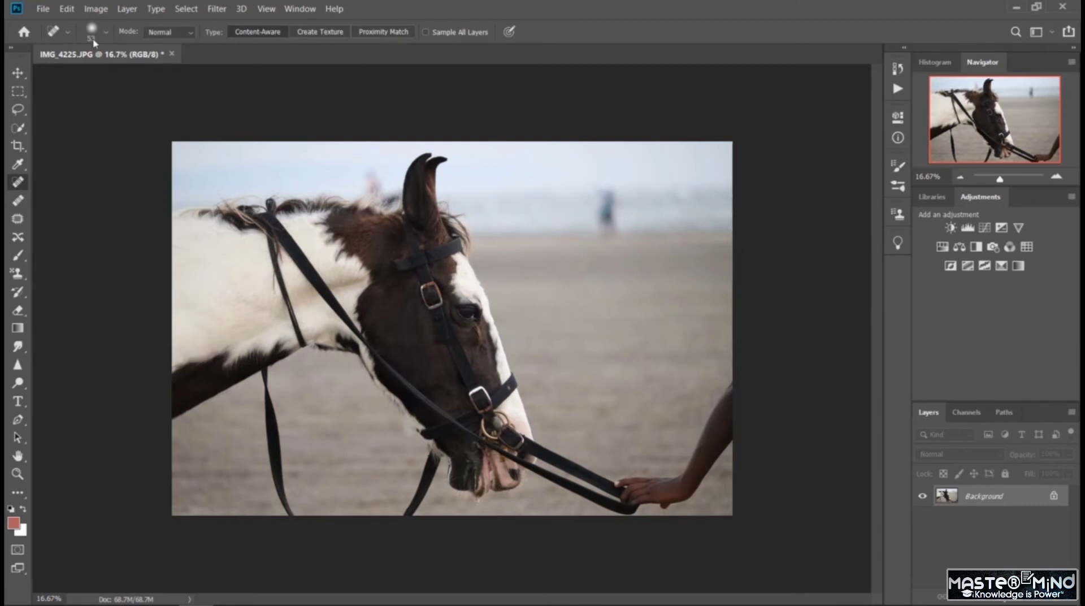
click(67, 32)
click(66, 33)
click(105, 34)
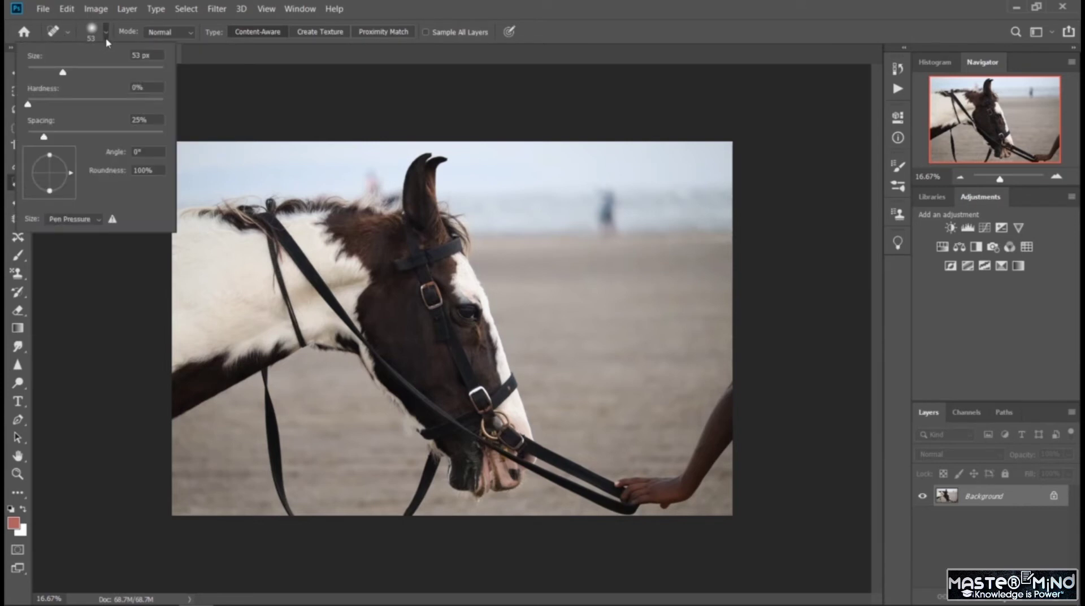
drag(65, 76, 99, 82)
drag(145, 79, 145, 79)
Step: Raise the healing brush hardness to 100% and remove the loose strap hanging below the horse's neck
mouse_move(270, 390)
mouse_down()
mouse_move(277, 469)
mouse_move(297, 388)
mouse_up()
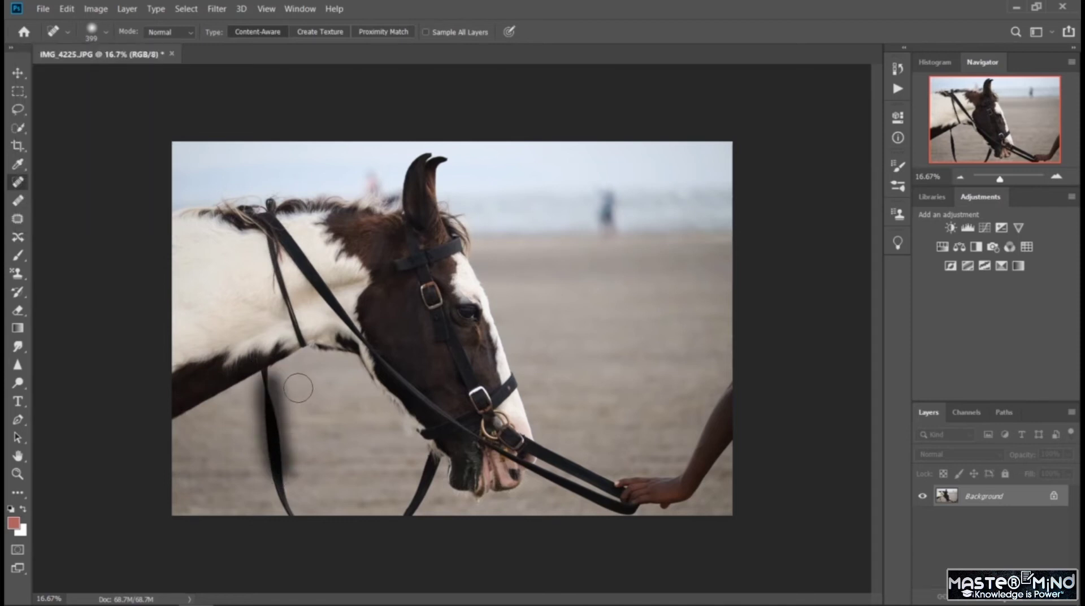
key(ctrl+z)
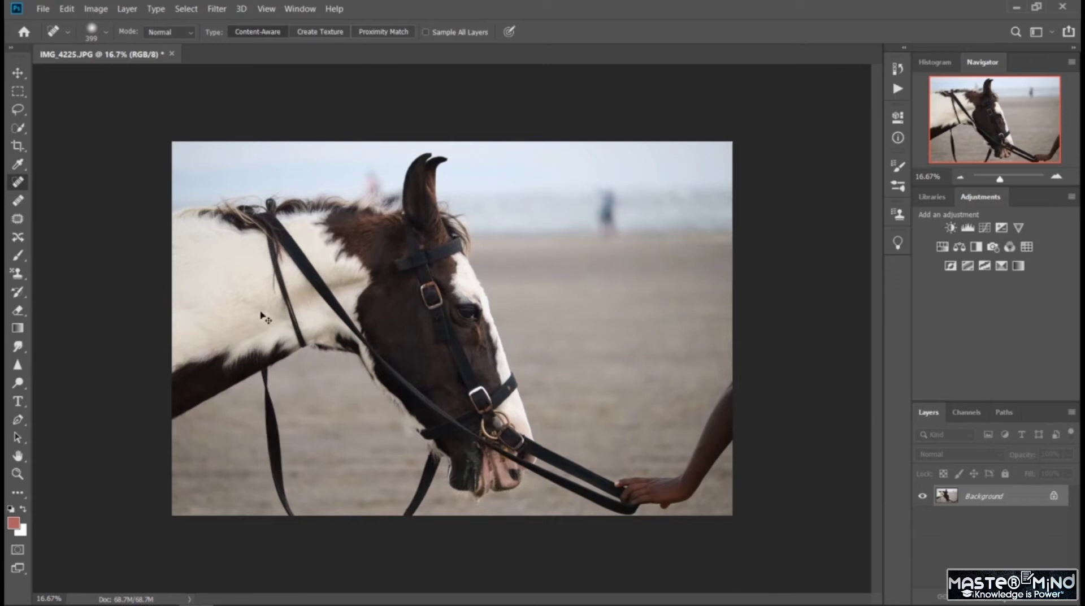
click(107, 33)
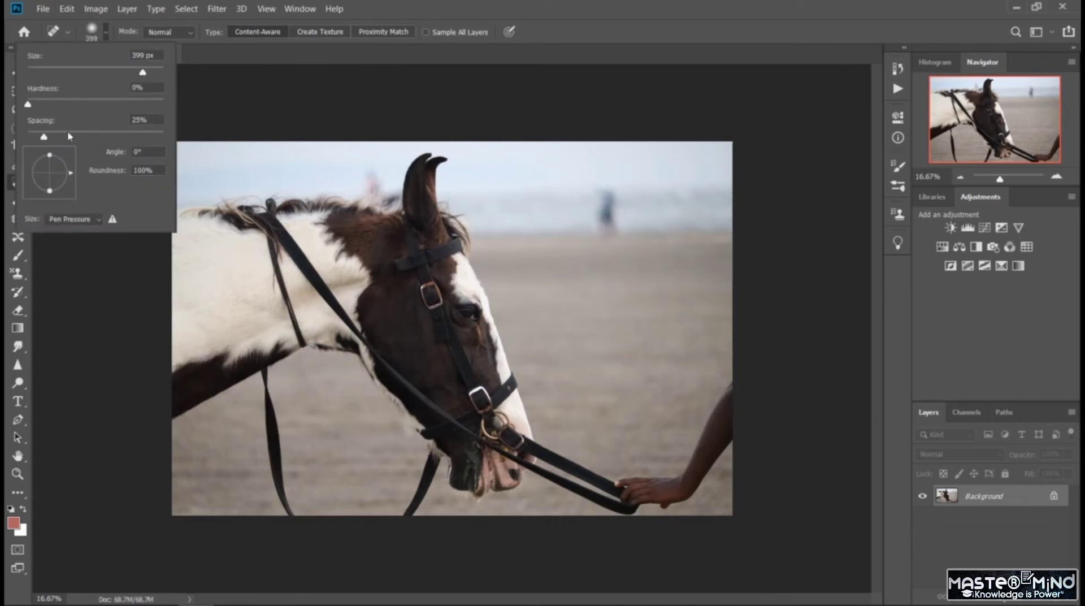
drag(28, 105, 163, 104)
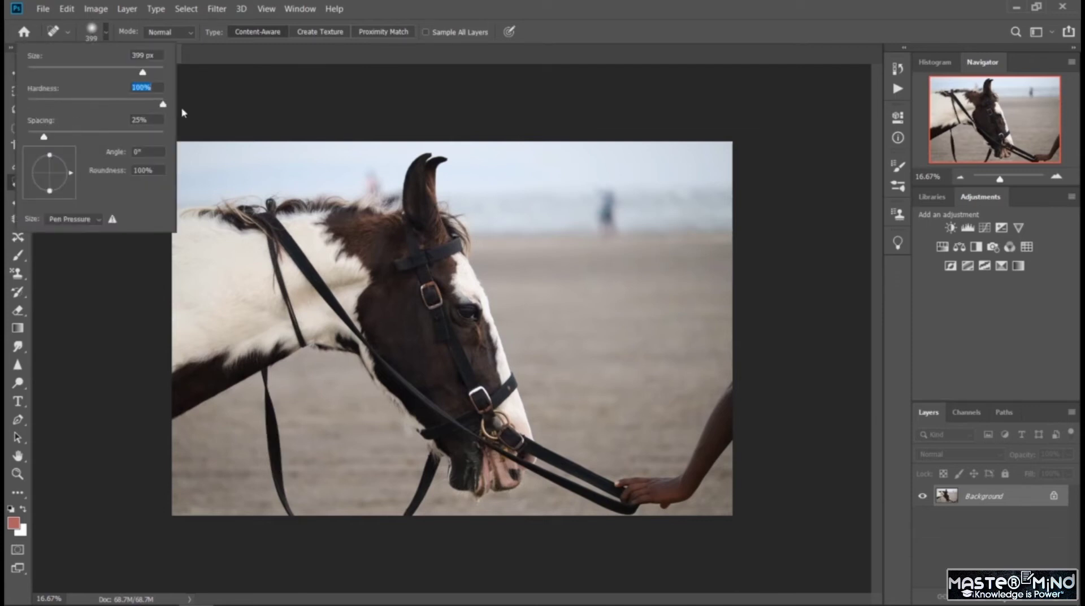
click(268, 387)
mouse_move(269, 388)
mouse_down()
mouse_move(280, 486)
mouse_move(306, 454)
mouse_up()
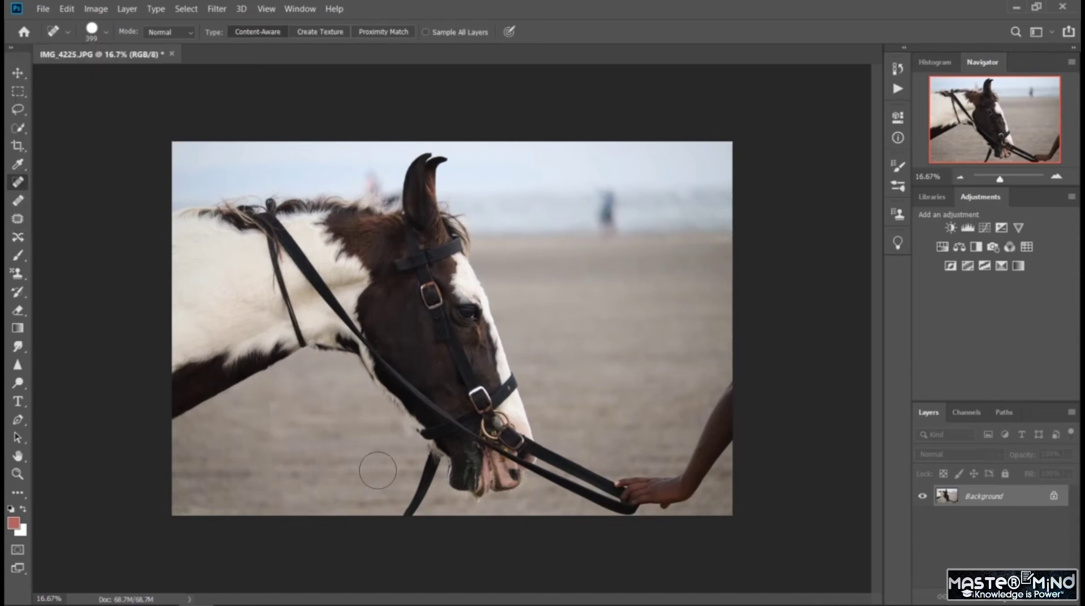
Step: Reduce the healing brush size to 184 px and remove the strap hanging below the horse's jaw
mouse_move(398, 510)
mouse_down()
mouse_move(430, 460)
mouse_move(363, 472)
mouse_up()
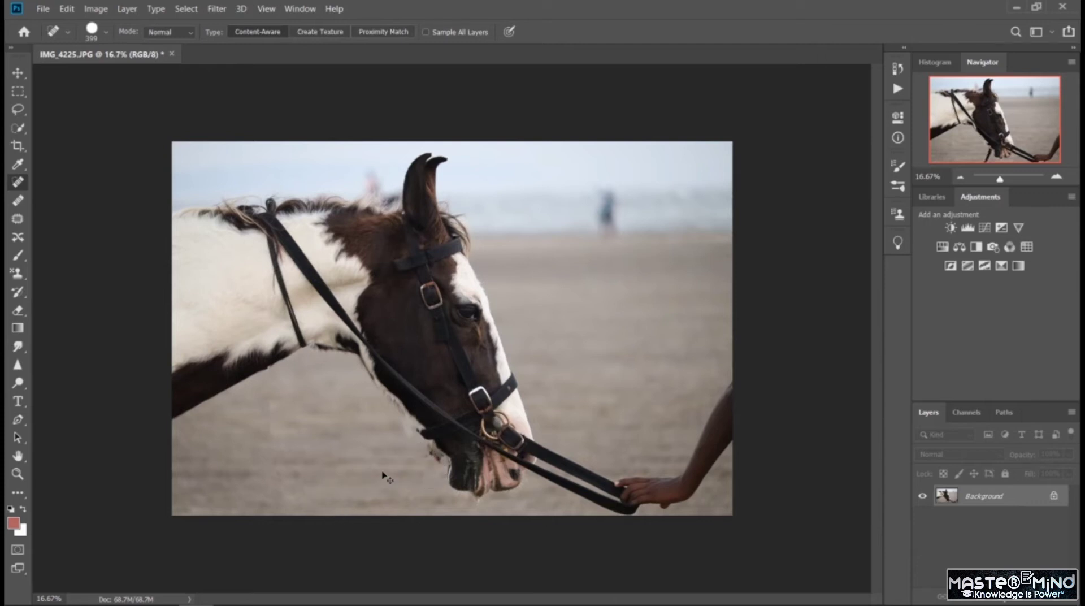
key(ctrl+z)
click(107, 32)
drag(151, 73, 132, 75)
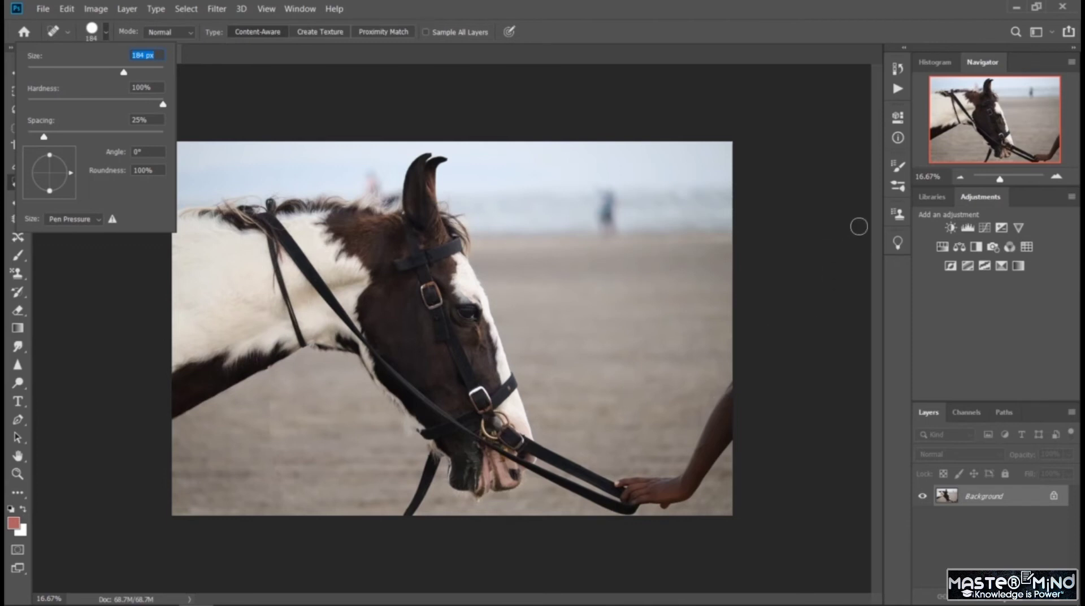
key(Return)
key(ctrl+plus)
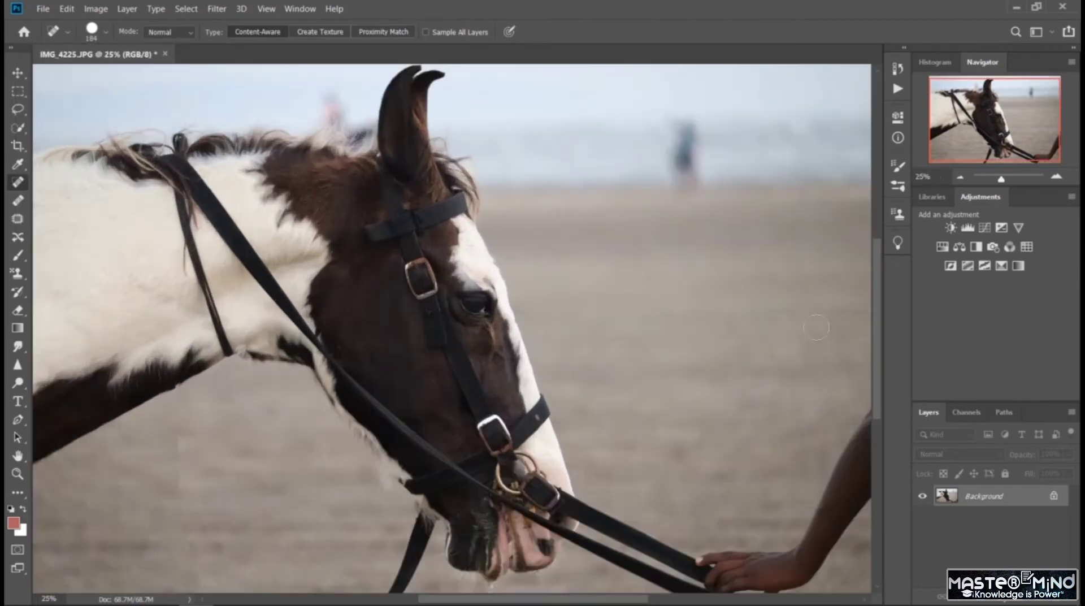
drag(879, 308, 875, 350)
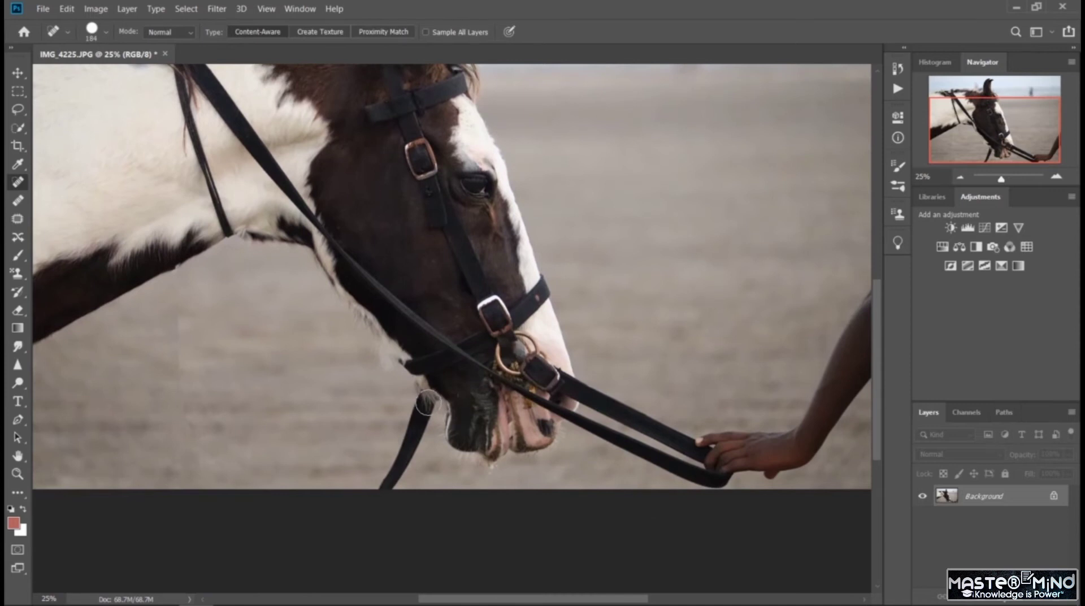
drag(424, 402, 390, 475)
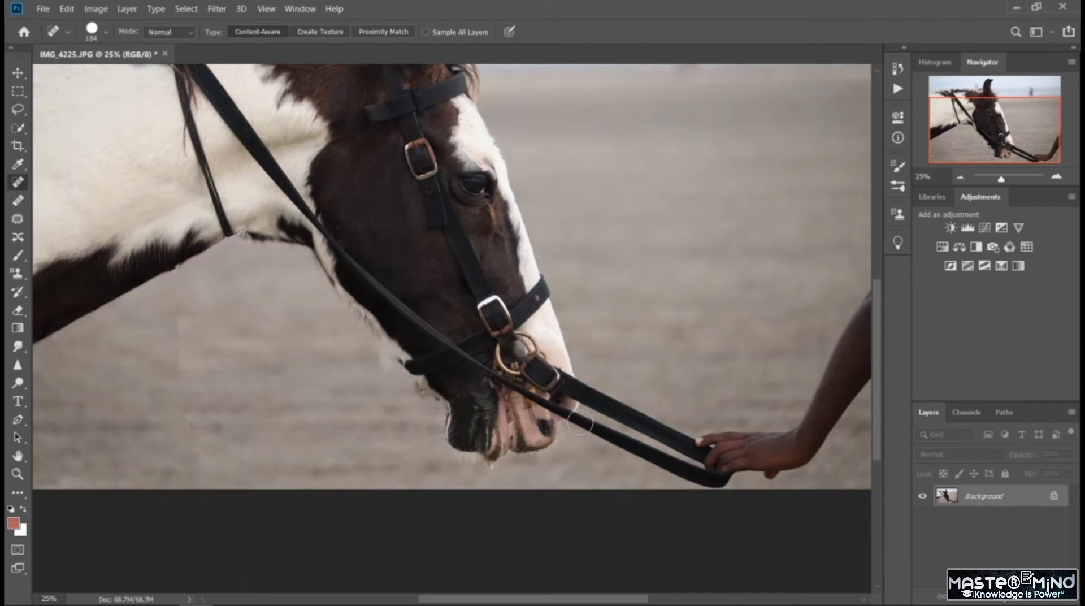
Step: Try to heal away the reins between the horse's mouth and the hand, starting with the lower one
mouse_move(580, 421)
mouse_down()
mouse_move(704, 485)
mouse_move(626, 456)
mouse_up()
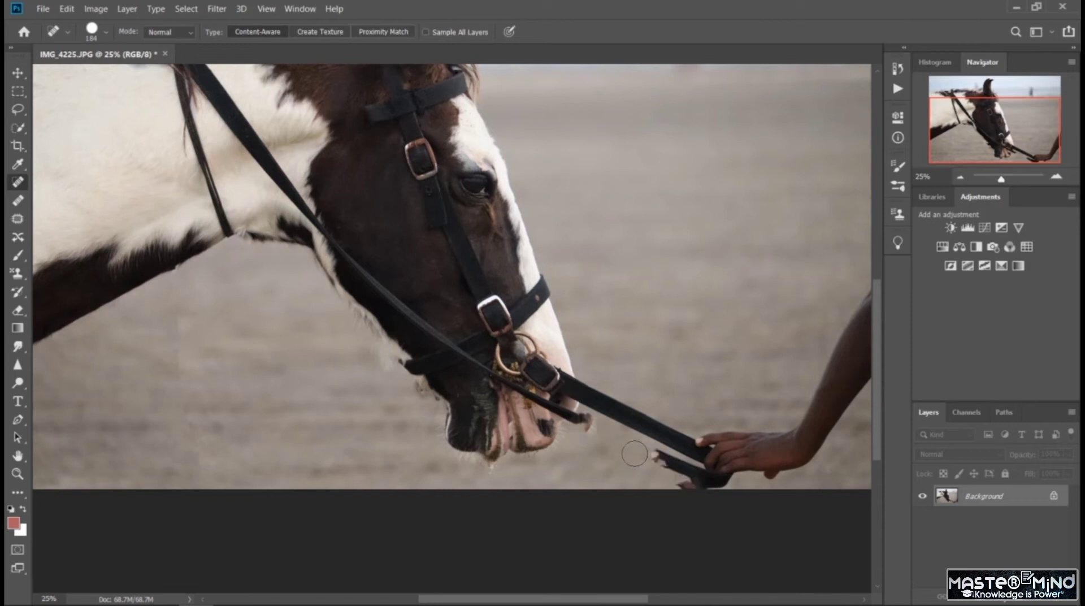
key(ctrl+z)
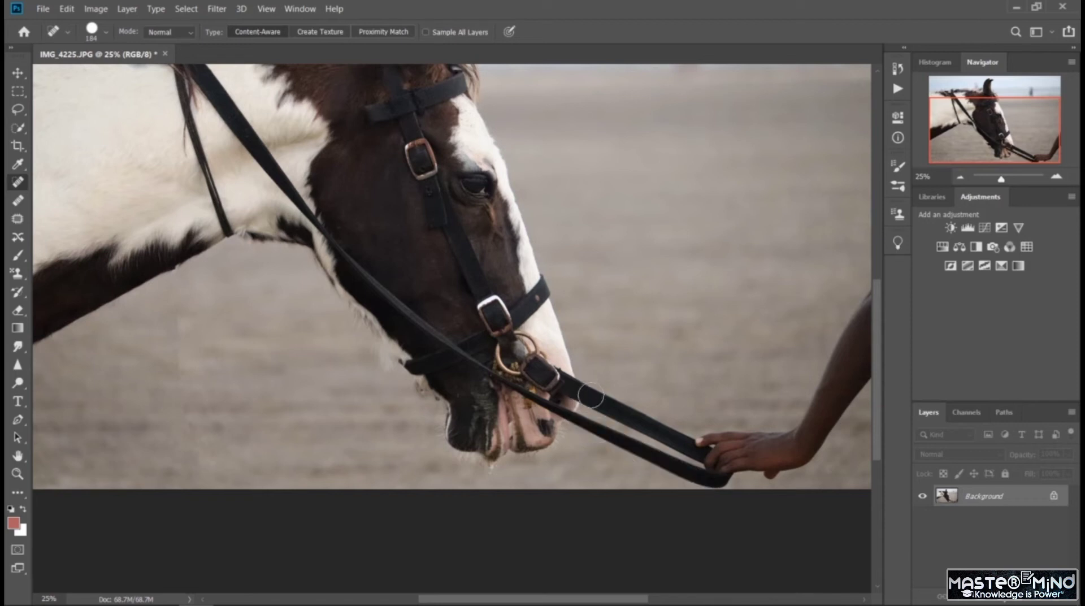
drag(591, 399, 684, 445)
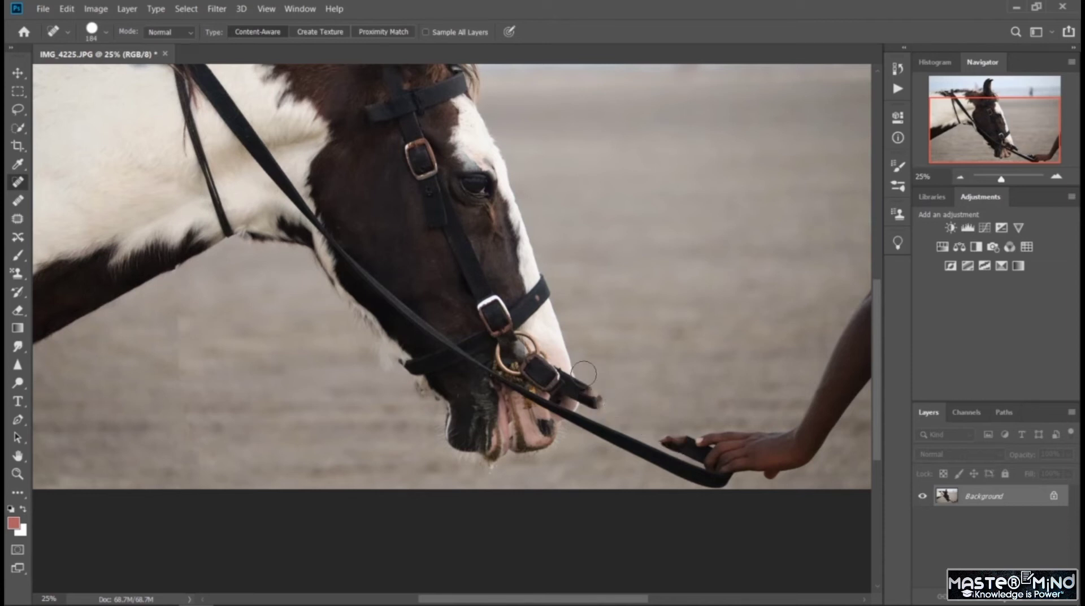
mouse_move(589, 374)
mouse_down()
mouse_move(593, 406)
mouse_move(580, 425)
mouse_up()
mouse_move(584, 392)
mouse_down()
mouse_move(504, 346)
mouse_move(598, 398)
mouse_up()
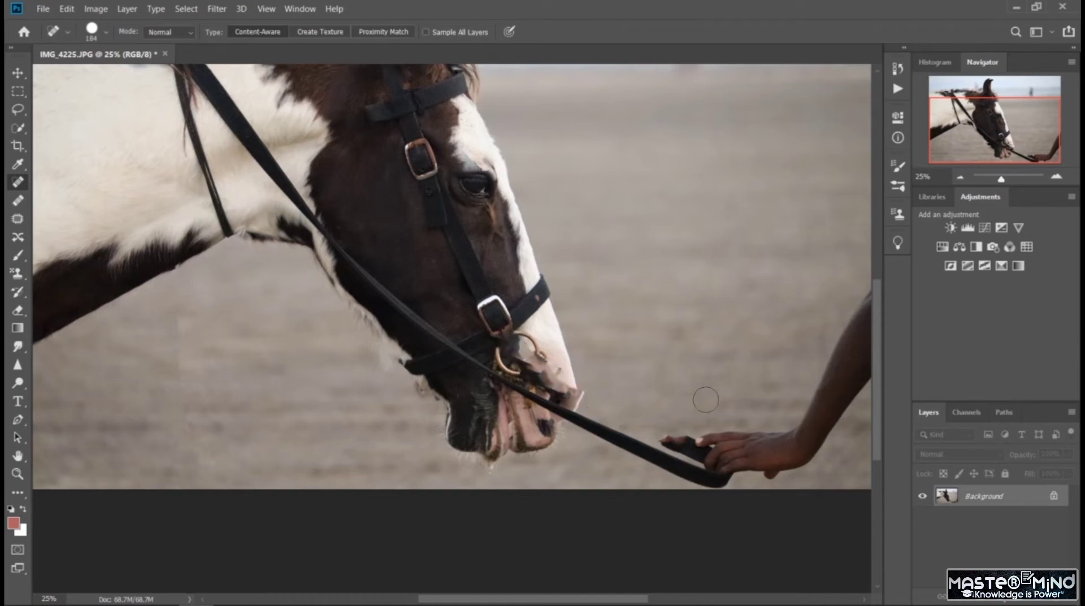
key(ctrl+z)
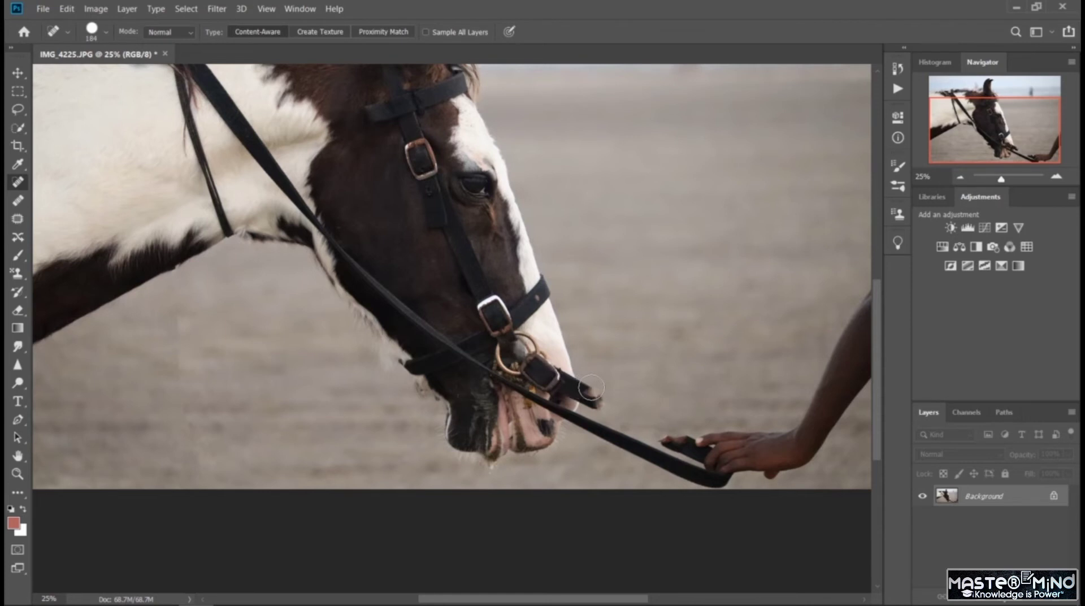
drag(591, 387, 598, 421)
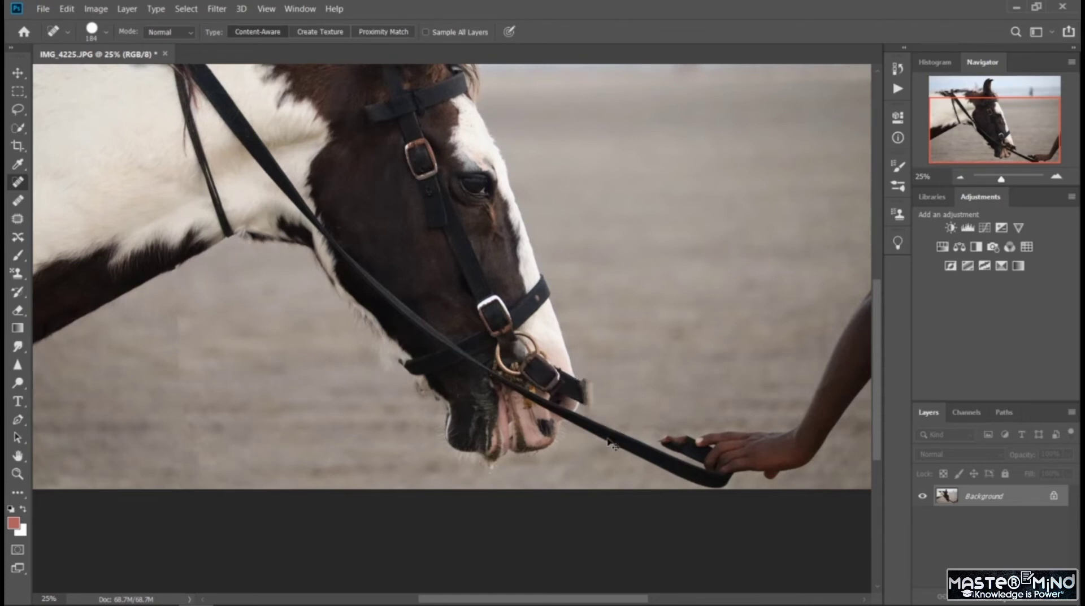
key(ctrl+z)
key(ctrl+z)
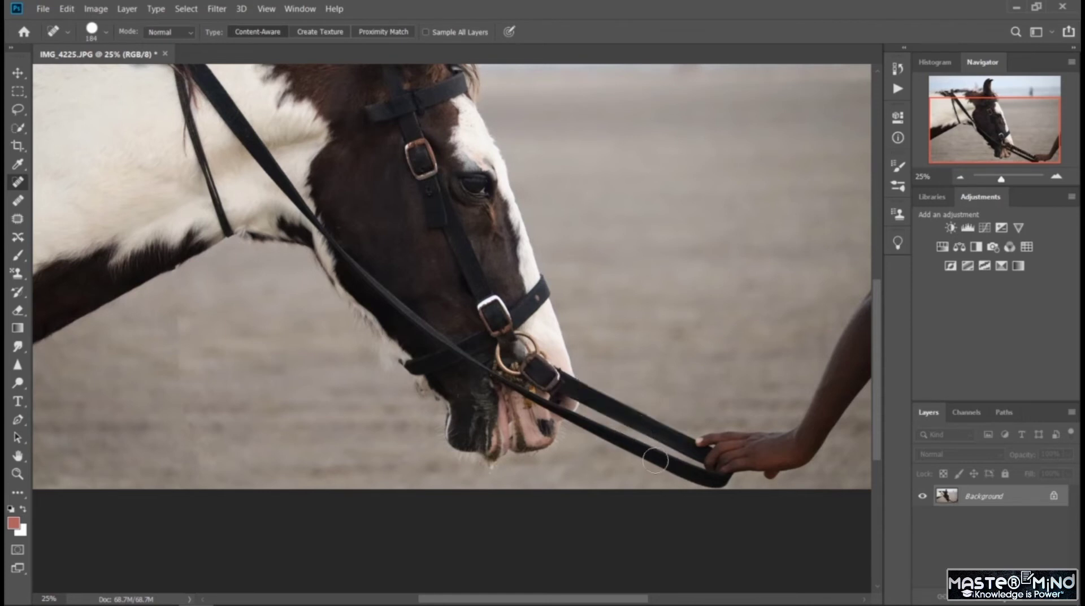
Step: Remove the lower and upper reins stretching between the horse's mouth and the hand, leaving short stubs at the bridle
mouse_move(635, 447)
mouse_down()
mouse_move(717, 484)
mouse_move(702, 504)
mouse_move(663, 500)
mouse_move(694, 466)
mouse_move(741, 486)
mouse_move(744, 502)
mouse_up()
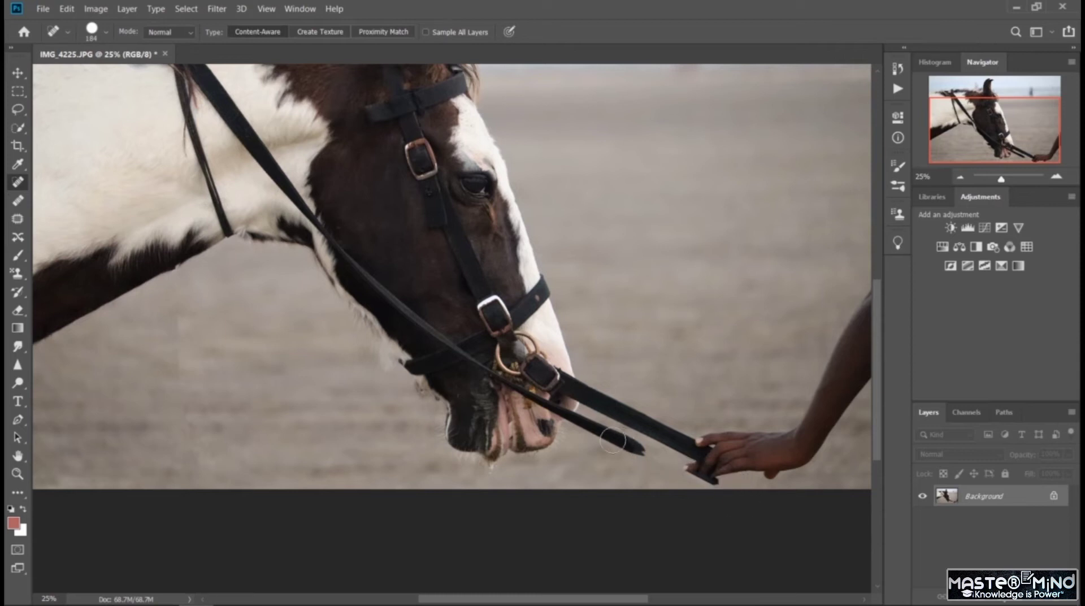
mouse_move(578, 425)
mouse_down()
mouse_move(650, 453)
mouse_move(630, 470)
mouse_up()
mouse_move(587, 415)
mouse_down()
mouse_move(592, 435)
mouse_move(596, 399)
mouse_move(688, 451)
mouse_up()
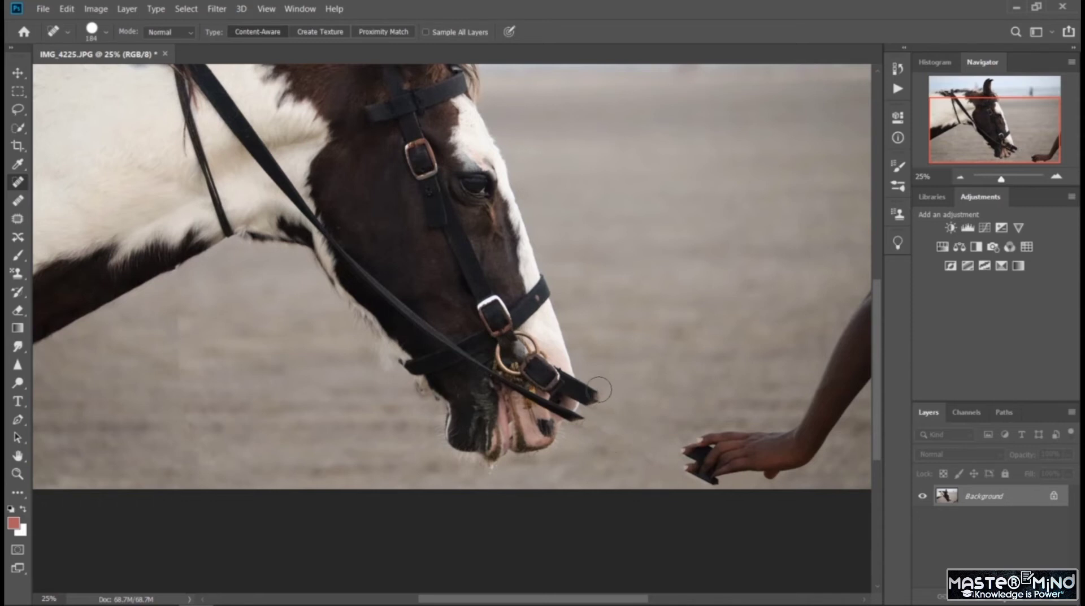
drag(597, 387, 596, 418)
key(ctrl+z)
Step: Enlarge the healing brush to 431 px
click(67, 33)
click(66, 33)
click(105, 34)
drag(129, 74, 159, 82)
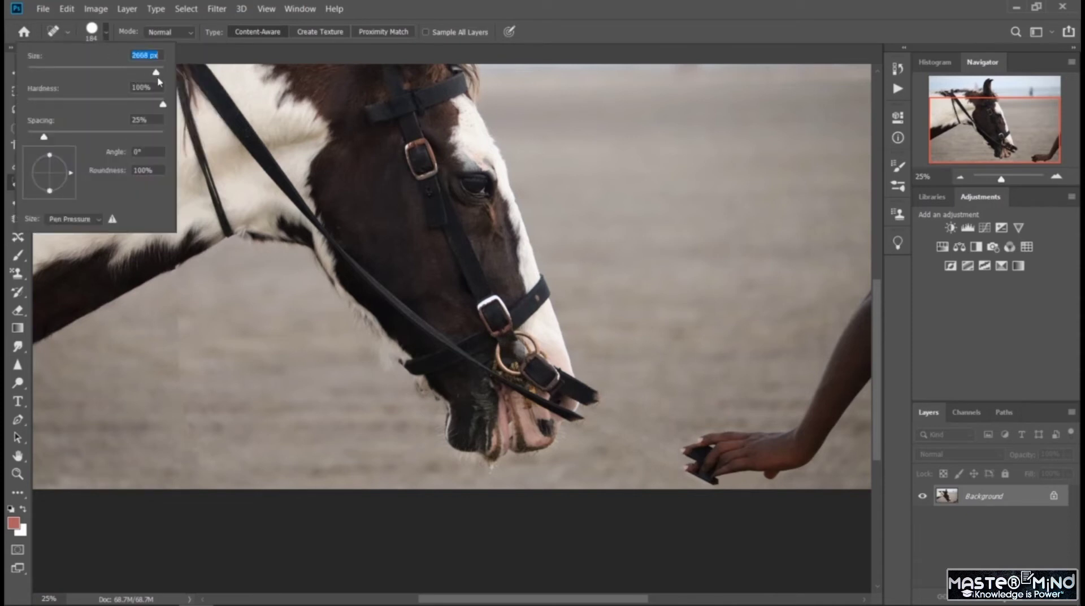
click(106, 35)
click(106, 35)
drag(153, 75, 155, 75)
drag(146, 73, 144, 72)
Step: Heal away the person's hand and the whole arm so only sand fills that corner of the photo
mouse_move(686, 451)
mouse_down()
mouse_move(791, 452)
mouse_move(802, 487)
mouse_up()
mouse_move(702, 485)
mouse_down()
mouse_move(803, 464)
mouse_move(794, 503)
mouse_up()
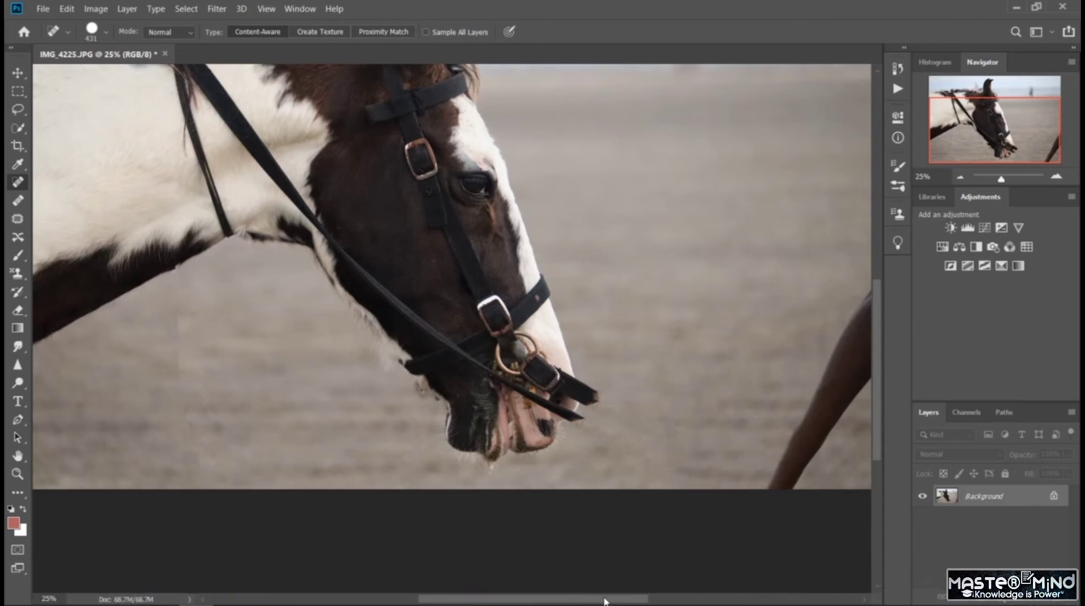
drag(604, 601, 642, 601)
mouse_move(642, 469)
mouse_down()
mouse_move(661, 455)
mouse_move(734, 303)
mouse_move(729, 393)
mouse_move(692, 506)
mouse_up()
mouse_move(637, 481)
mouse_down()
mouse_move(662, 470)
mouse_move(726, 392)
mouse_move(729, 518)
mouse_move(690, 499)
mouse_move(752, 484)
mouse_move(605, 538)
mouse_move(565, 520)
mouse_up()
Step: Set the healing brush size to 186 px and remove the thin strap on the horse's white neck
mouse_move(458, 354)
mouse_down()
mouse_move(466, 402)
mouse_move(498, 409)
mouse_up()
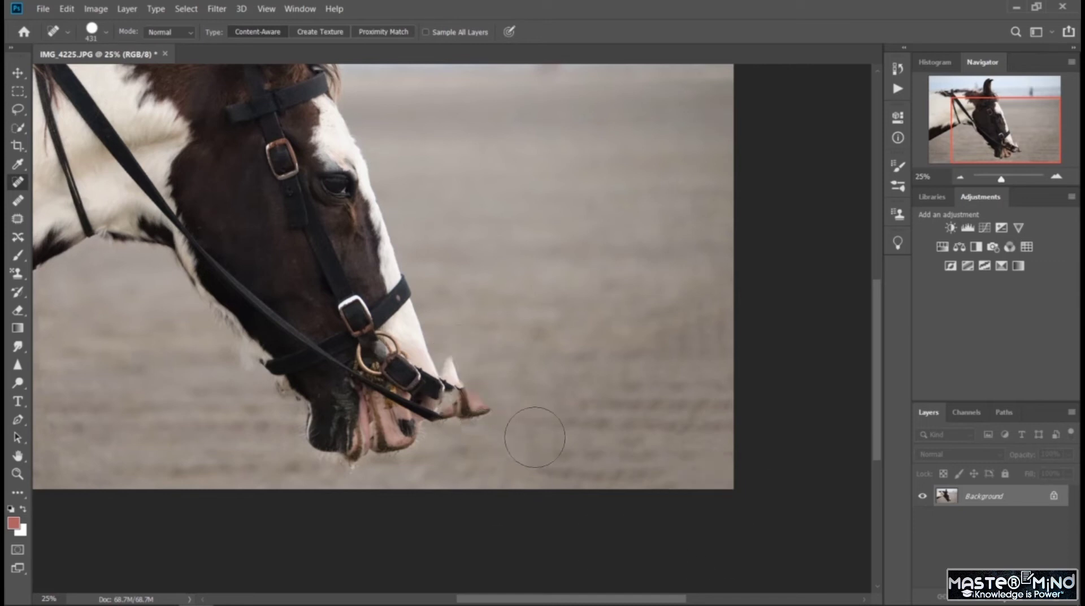
key(ctrl+z)
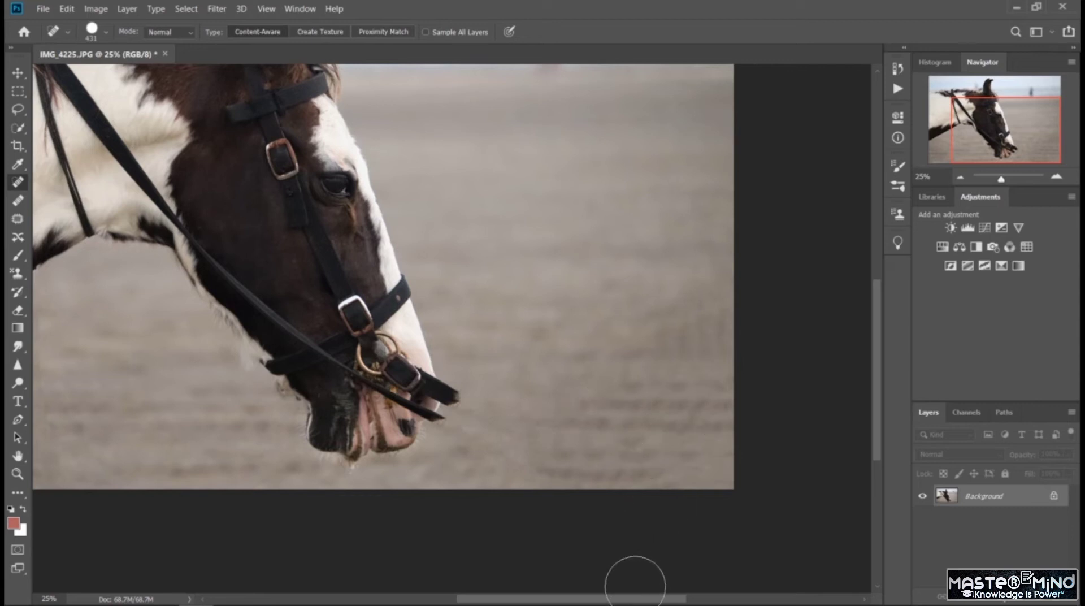
click(107, 32)
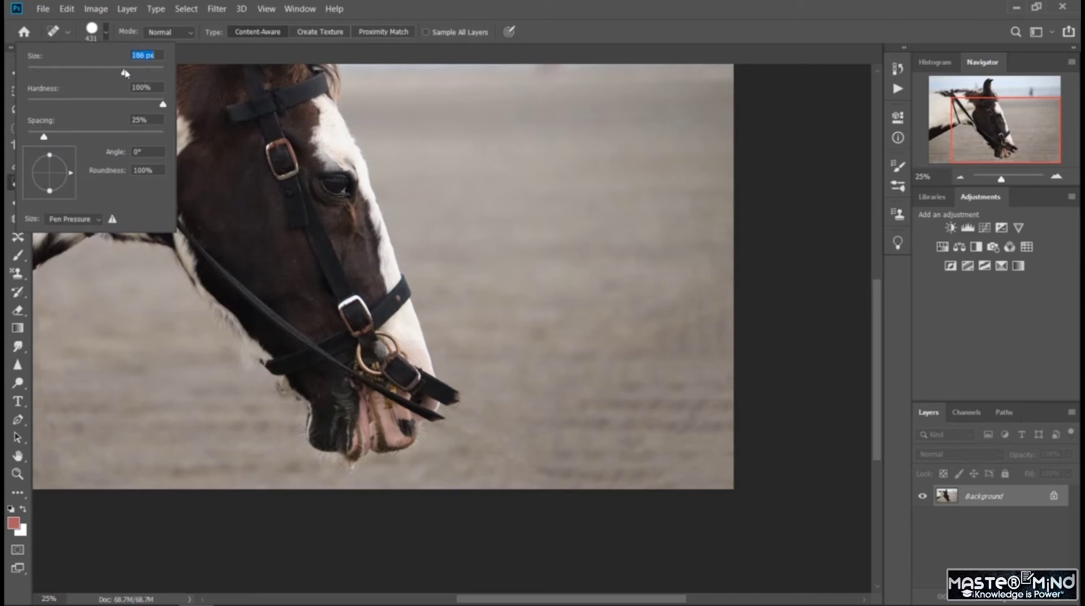
key(Return)
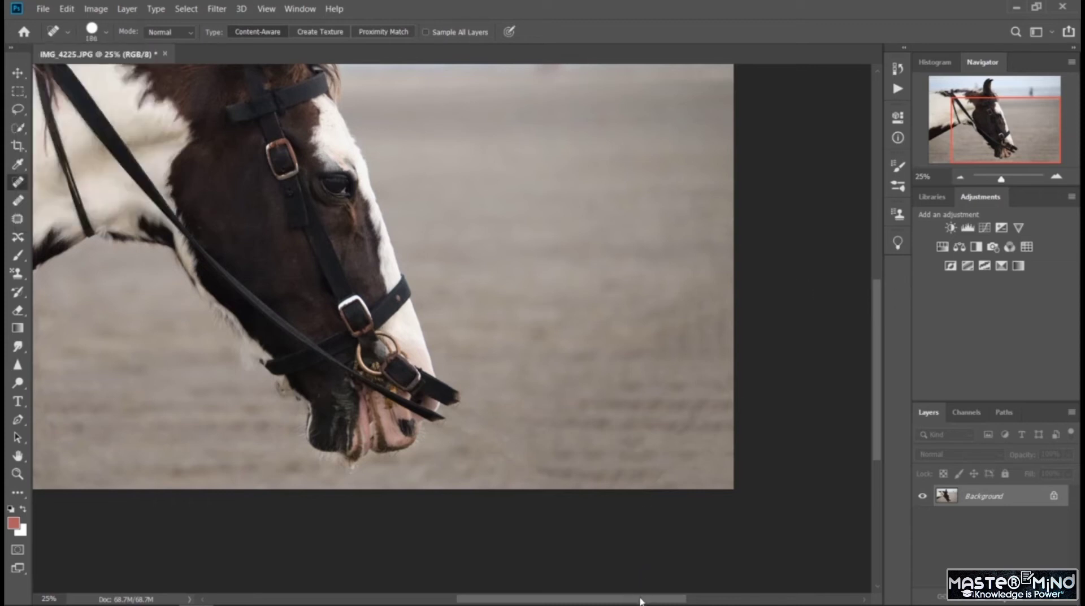
drag(643, 600, 593, 600)
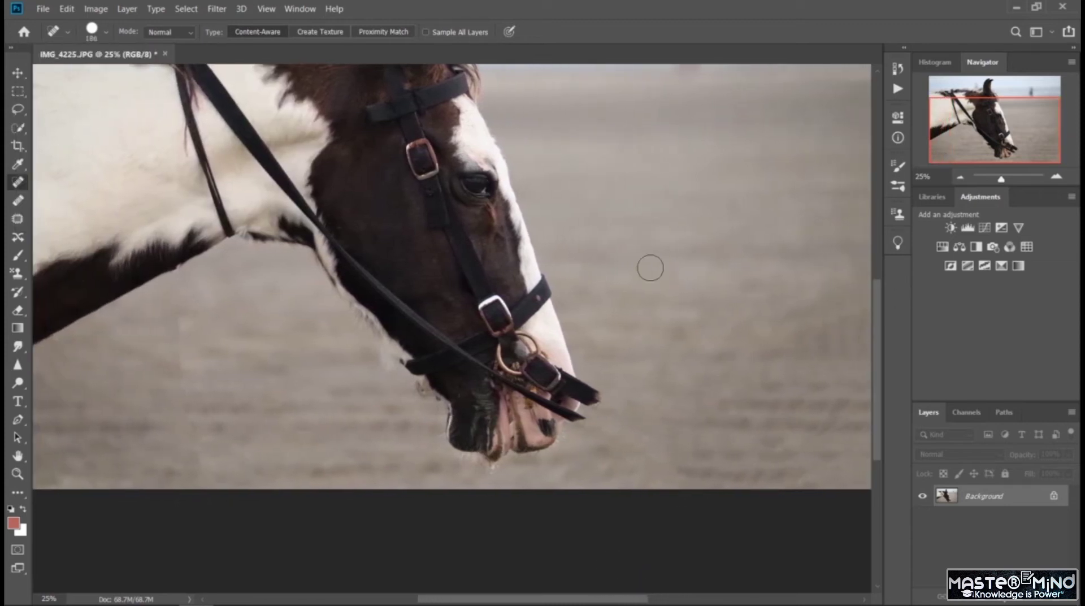
scroll(650, 270, up, 5)
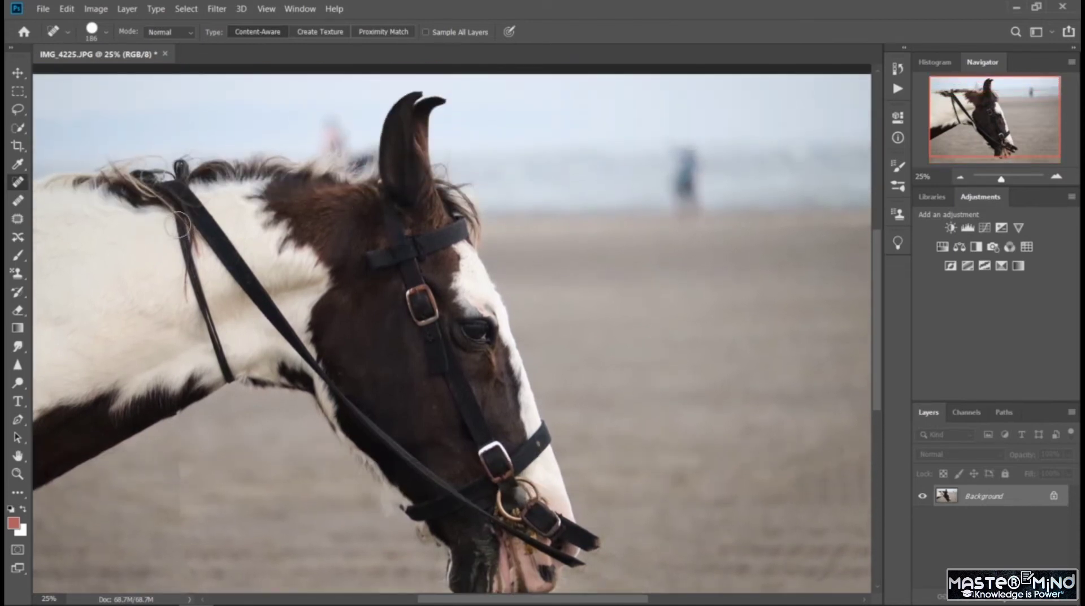
drag(176, 221, 227, 373)
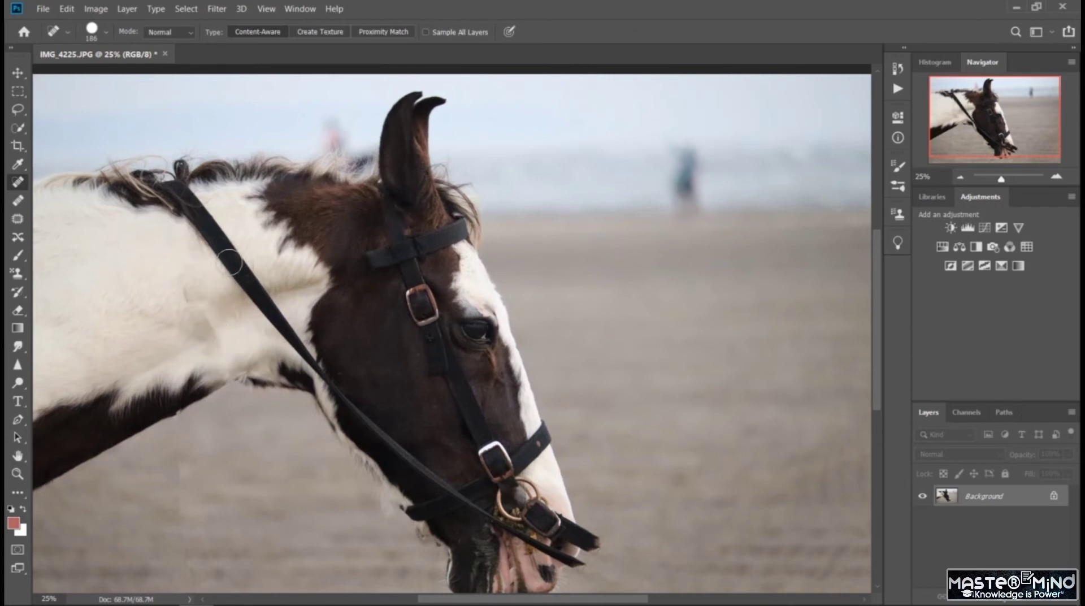
Step: Try to heal away the wide rein crossing the horse's neck
mouse_move(183, 195)
mouse_down()
mouse_move(302, 354)
mouse_move(219, 252)
mouse_move(214, 227)
mouse_move(265, 312)
mouse_up()
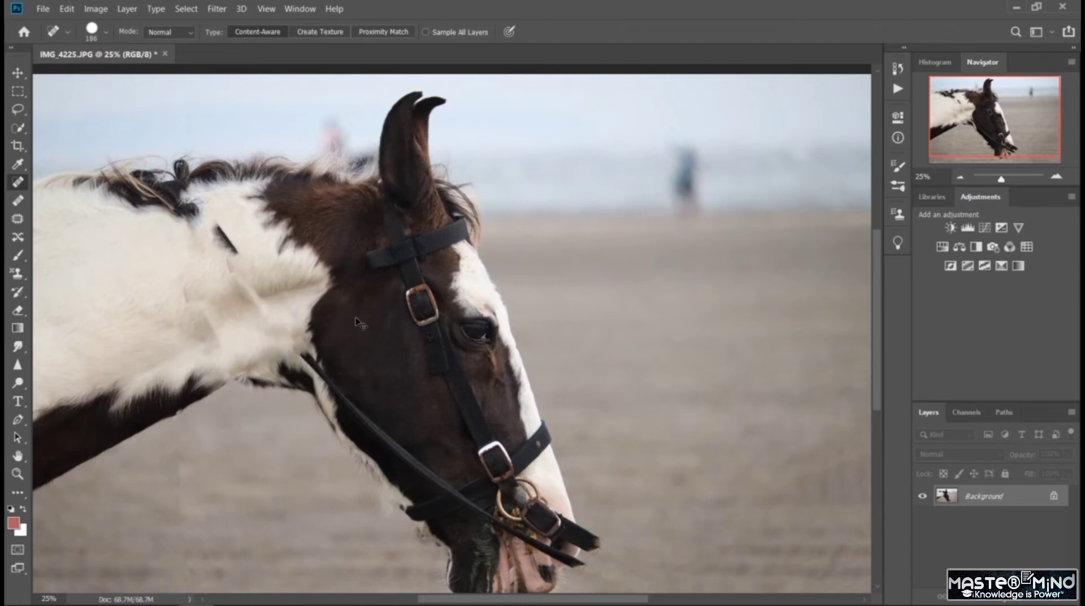
key(ctrl+z)
key(ctrl+z)
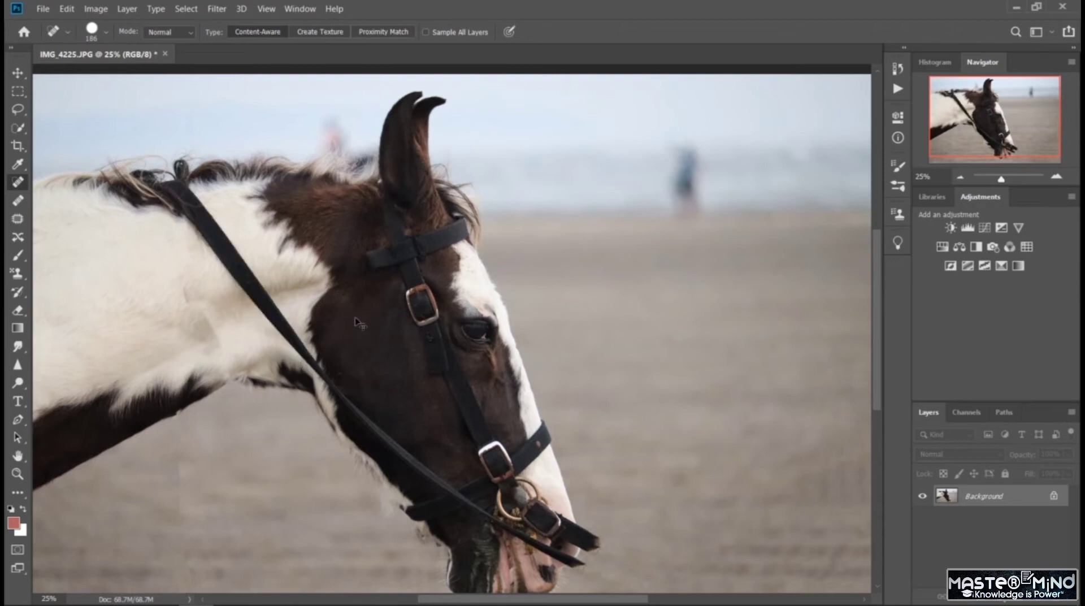
Step: Set the healing brush hardness to 67% and heal away the wide rein crossing the horse's neck up to the mane
click(106, 32)
drag(161, 106, 119, 107)
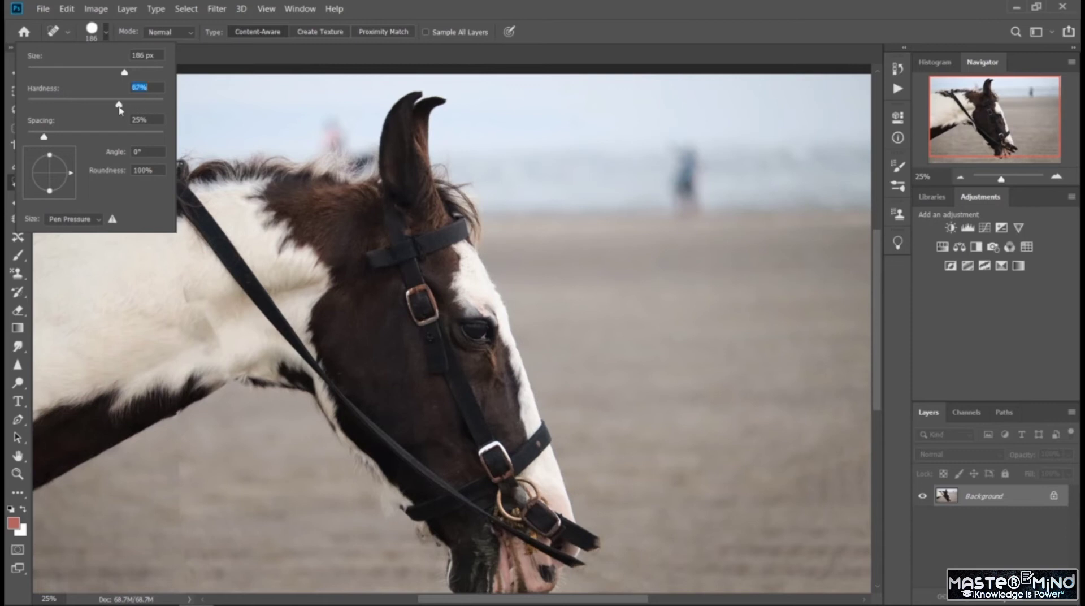
click(247, 311)
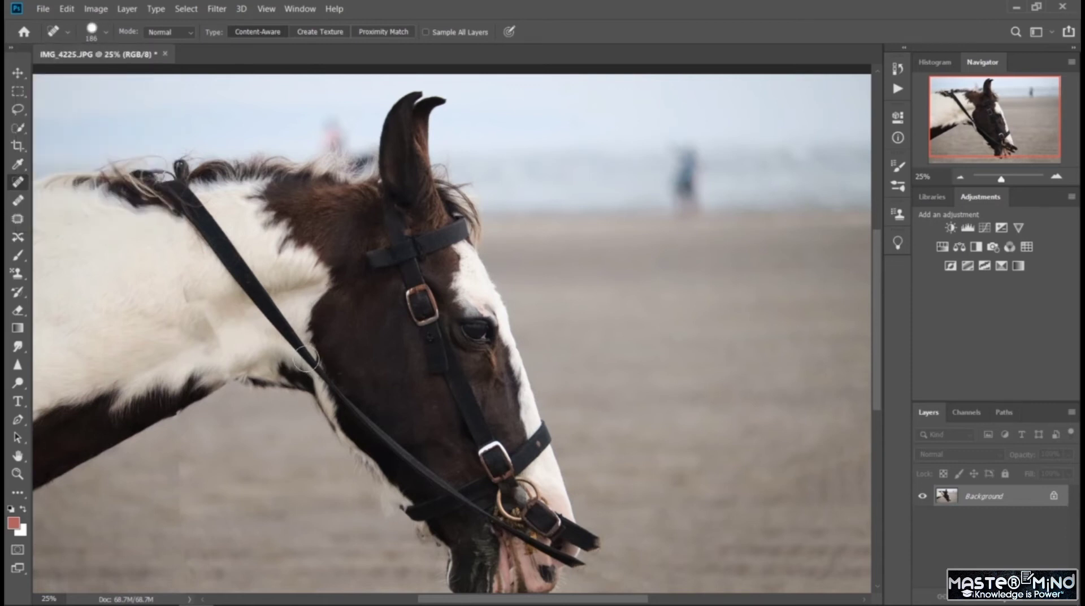
drag(305, 359, 192, 211)
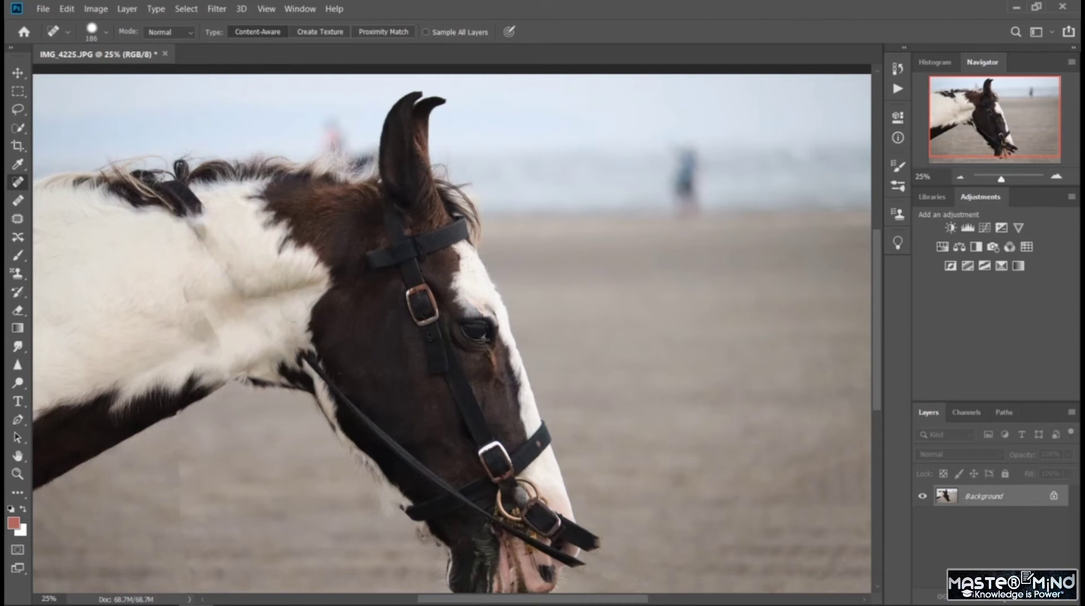
mouse_move(194, 226)
mouse_down()
mouse_move(243, 301)
mouse_move(230, 243)
mouse_move(192, 198)
mouse_move(152, 208)
mouse_move(204, 204)
mouse_up()
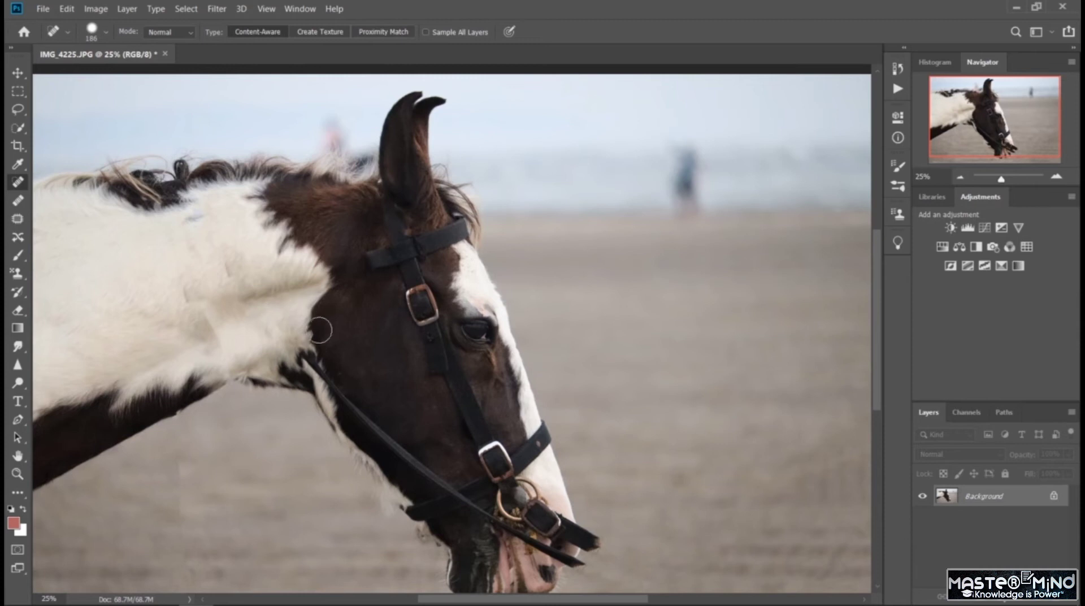
Step: Smooth out the dark smudges and creases left on the white part of the neck
drag(172, 285, 237, 348)
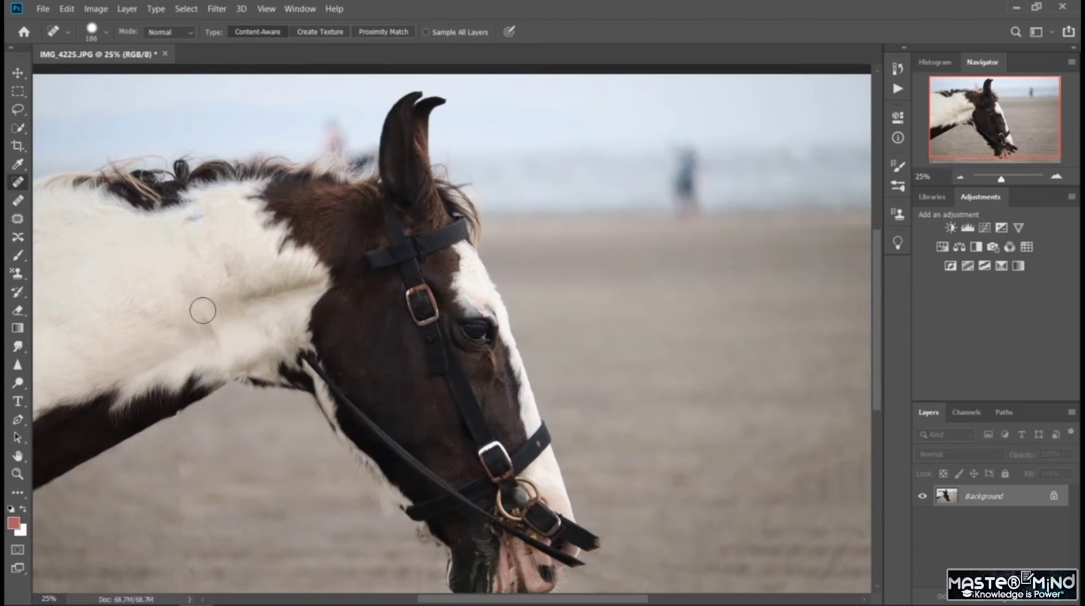
drag(234, 285, 317, 279)
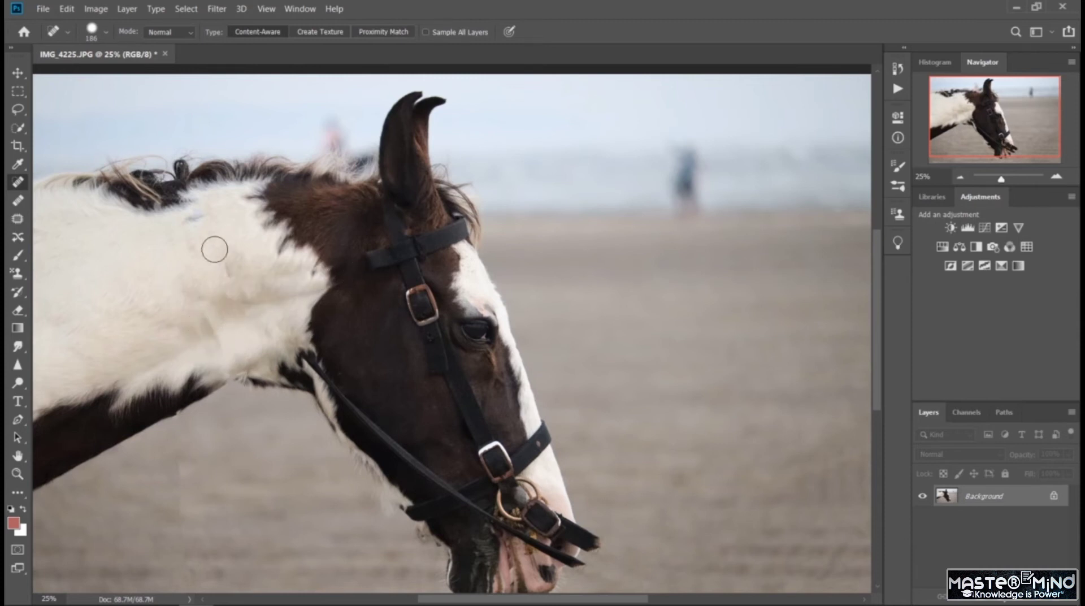
drag(219, 244, 204, 336)
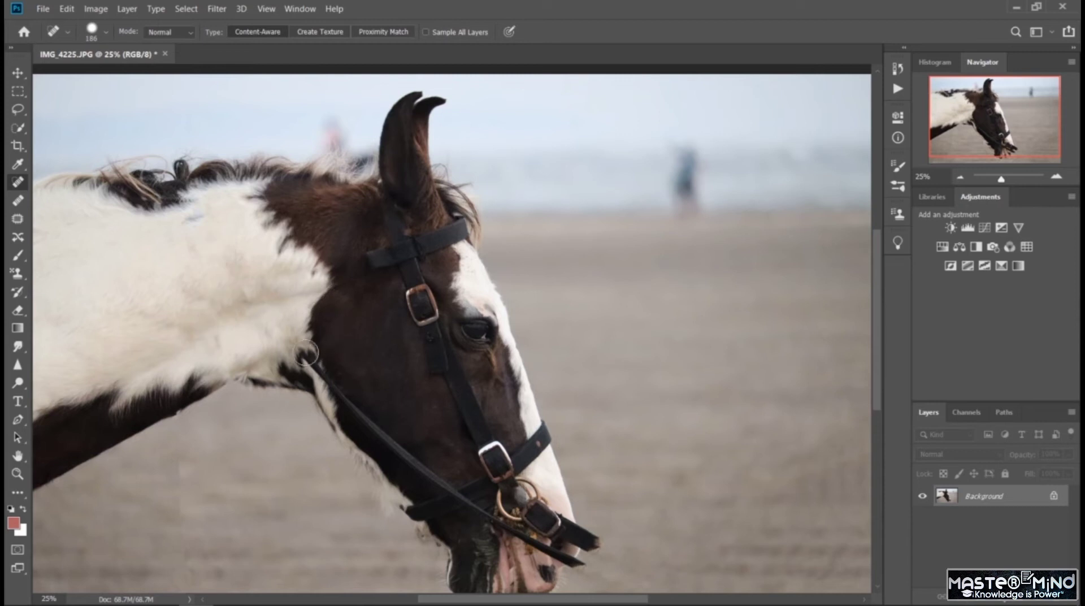
Step: Heal away the rein along the jaw and cheek, filling it with matching dark coat
mouse_move(306, 353)
mouse_down()
mouse_move(359, 421)
mouse_move(460, 497)
mouse_up()
drag(343, 391, 470, 505)
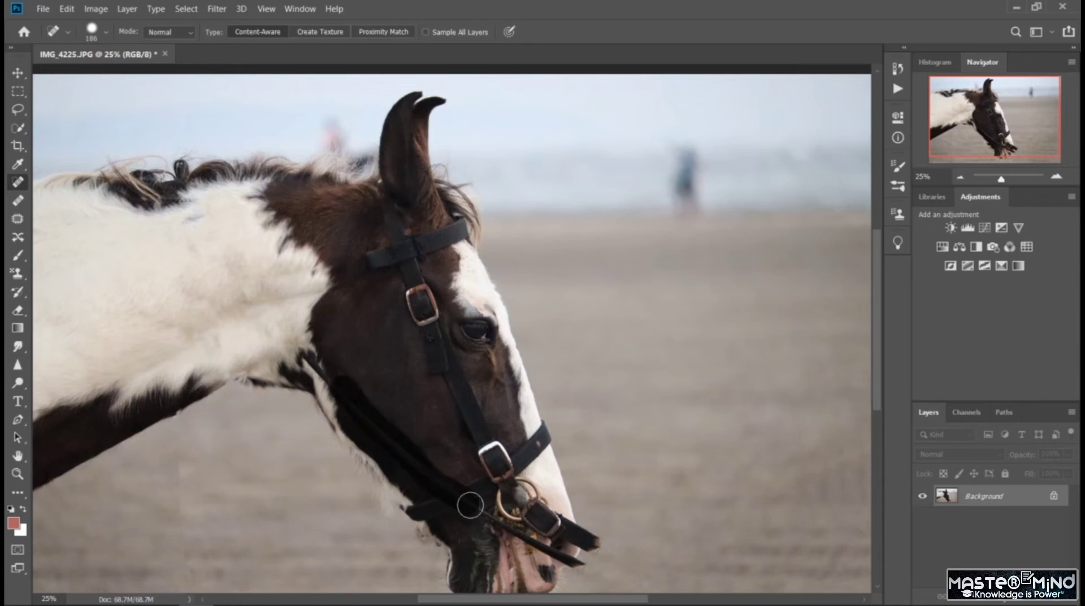
mouse_move(368, 419)
mouse_down()
mouse_move(406, 470)
mouse_move(436, 487)
mouse_up()
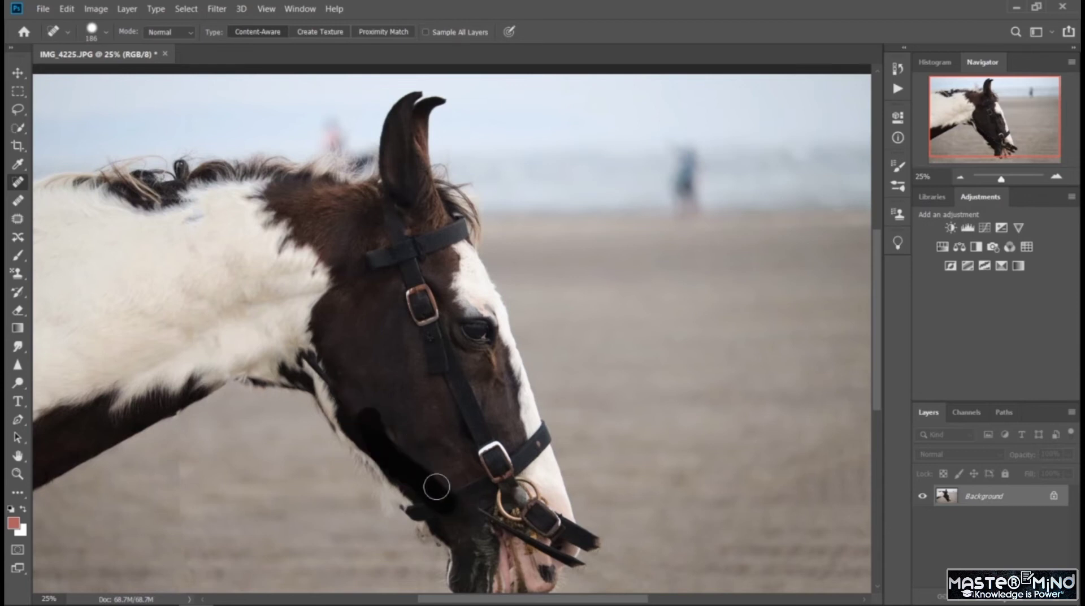
mouse_move(343, 390)
mouse_down()
mouse_move(431, 475)
mouse_move(421, 455)
mouse_move(463, 522)
mouse_move(419, 481)
mouse_move(428, 507)
mouse_move(461, 493)
mouse_move(456, 546)
mouse_move(446, 508)
mouse_move(523, 452)
mouse_up()
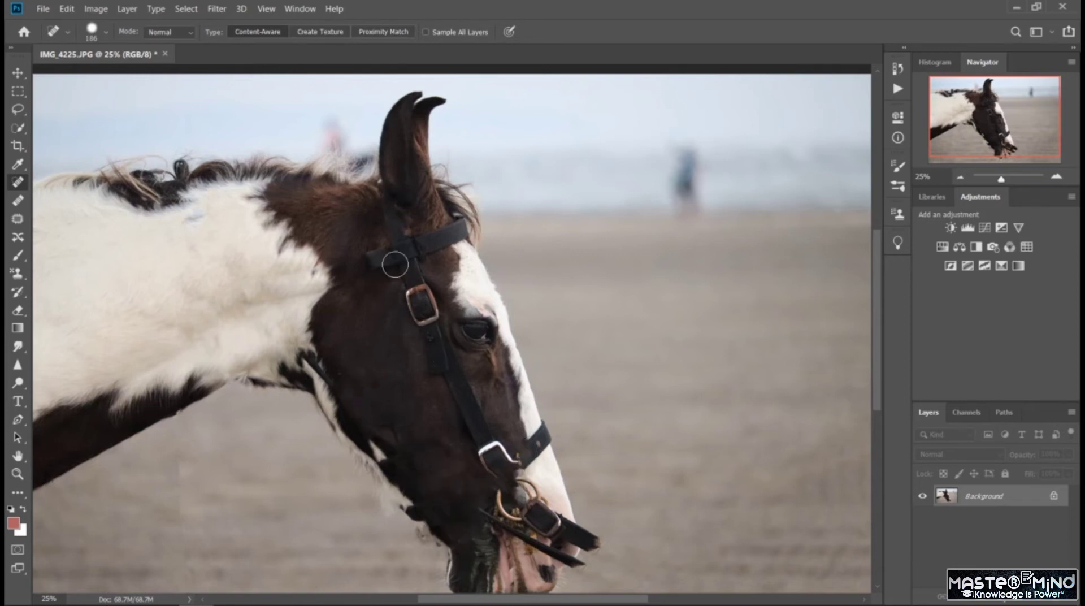
Step: Remove the browband, cheek strap, buckles and noseband from the horse's head
drag(395, 264, 466, 225)
drag(377, 203, 477, 425)
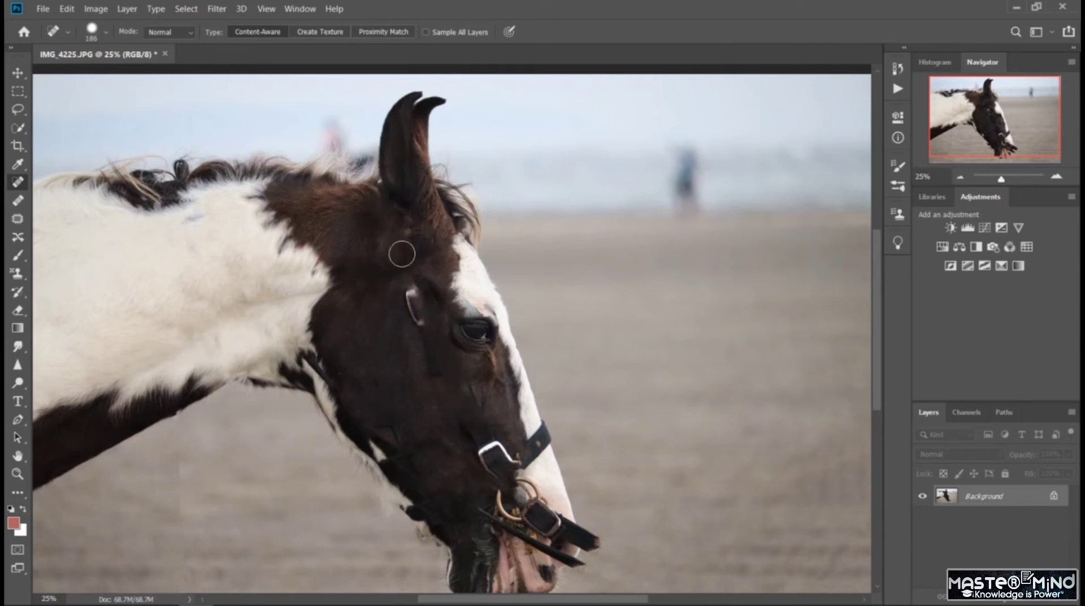
mouse_move(402, 254)
mouse_down()
mouse_move(455, 395)
mouse_move(429, 380)
mouse_move(494, 483)
mouse_move(489, 441)
mouse_move(463, 460)
mouse_up()
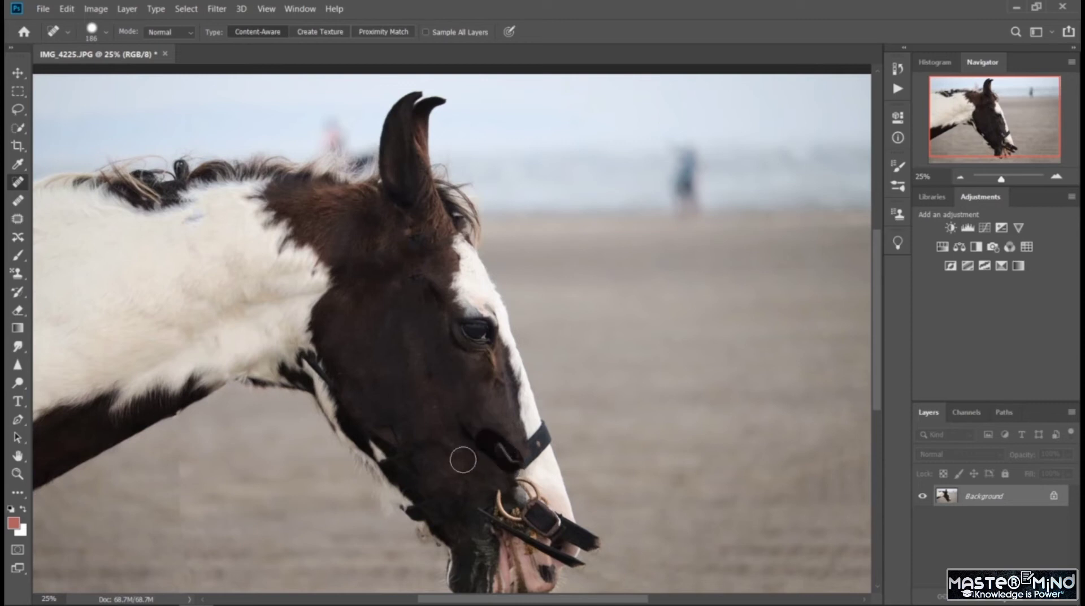
mouse_move(527, 446)
mouse_down()
mouse_move(531, 461)
mouse_move(543, 419)
mouse_up()
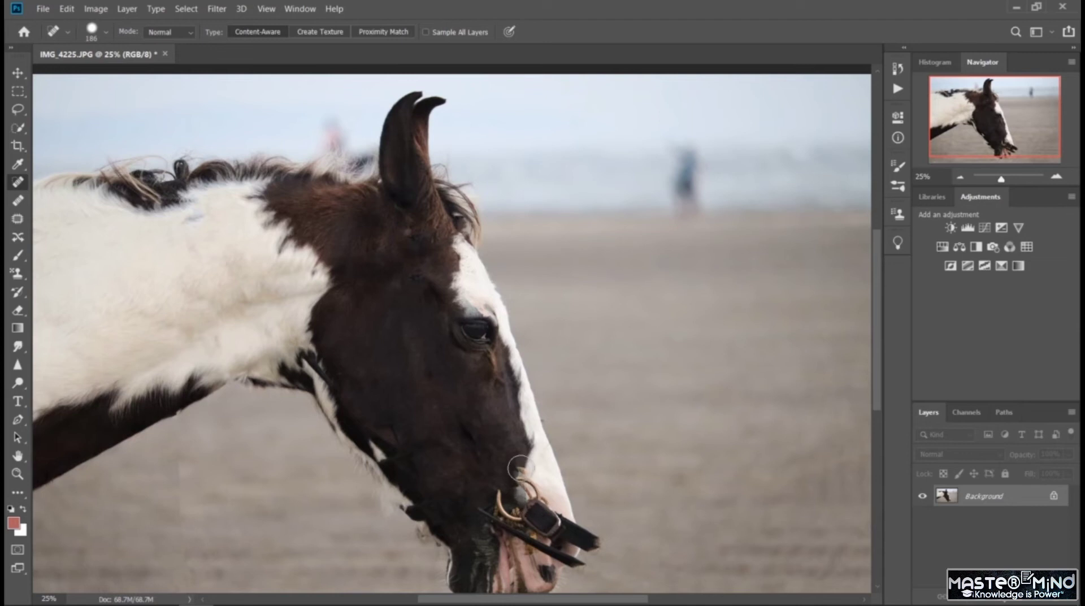
Step: Heal over the metal bit ring and the straps beside it on the muzzle
mouse_move(519, 467)
mouse_down()
mouse_move(540, 517)
mouse_move(559, 512)
mouse_up()
mouse_move(497, 483)
mouse_down()
mouse_move(526, 522)
mouse_move(560, 484)
mouse_move(552, 491)
mouse_move(514, 475)
mouse_move(535, 508)
mouse_move(502, 477)
mouse_move(480, 516)
mouse_move(574, 560)
mouse_up()
mouse_move(531, 503)
mouse_down()
mouse_move(598, 543)
mouse_move(498, 550)
mouse_move(531, 528)
mouse_move(596, 535)
mouse_move(553, 500)
mouse_move(497, 526)
mouse_move(555, 509)
mouse_move(544, 504)
mouse_move(554, 531)
mouse_move(628, 562)
mouse_move(567, 507)
mouse_move(579, 550)
mouse_move(562, 538)
mouse_move(569, 549)
mouse_move(625, 557)
mouse_move(592, 494)
mouse_move(594, 563)
mouse_up()
drag(606, 521, 604, 563)
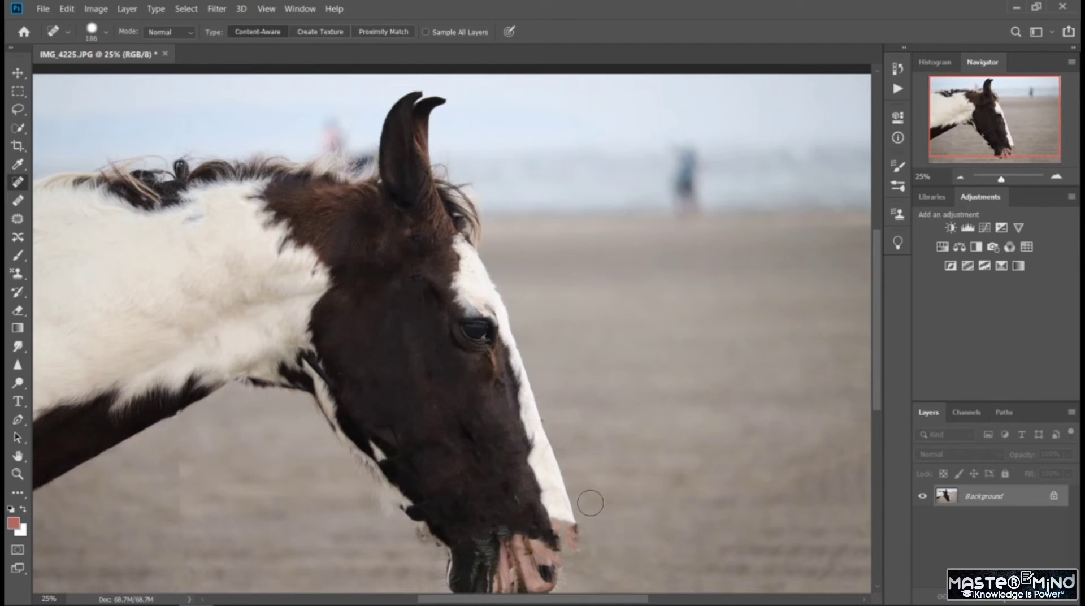
Step: Try to heal away the strap ends sticking out past the horse's nose
drag(588, 501, 581, 551)
mouse_move(592, 509)
mouse_down()
mouse_move(565, 559)
mouse_move(555, 522)
mouse_up()
drag(483, 510, 583, 563)
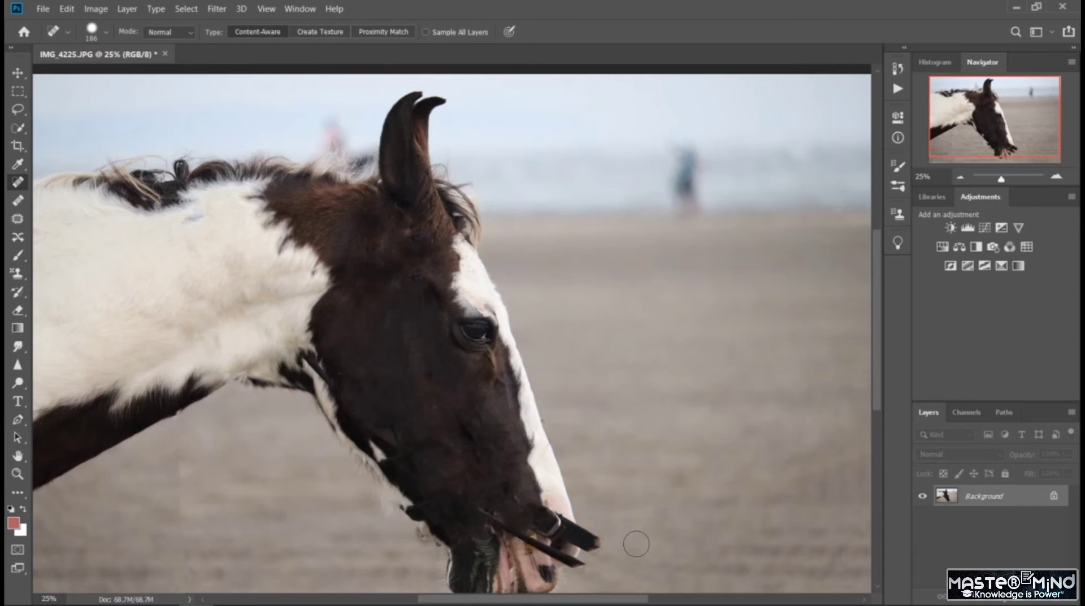
drag(588, 511, 585, 565)
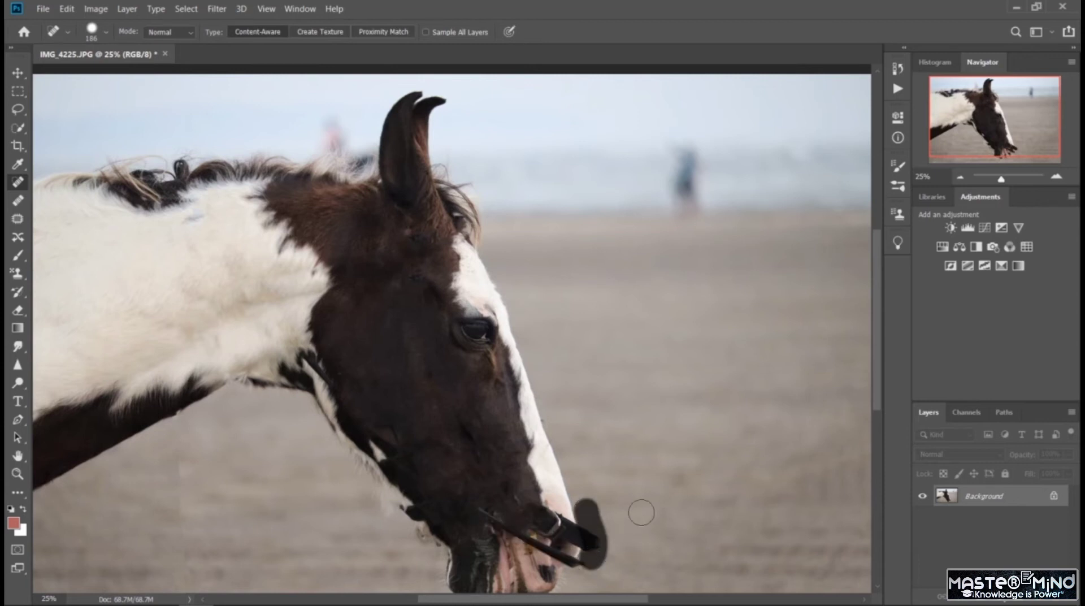
drag(591, 518, 586, 564)
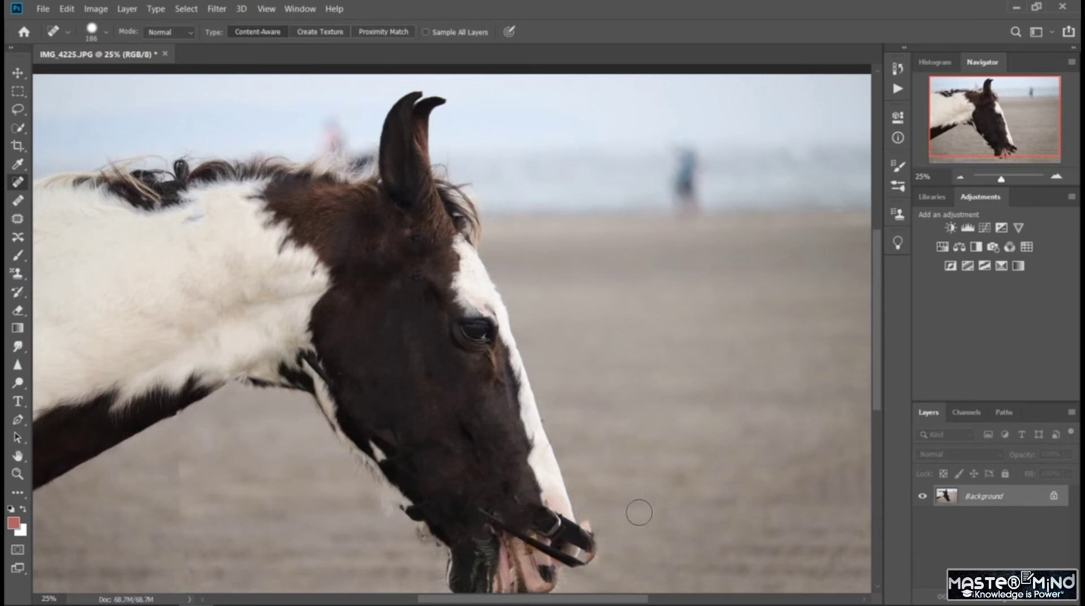
drag(603, 504, 584, 566)
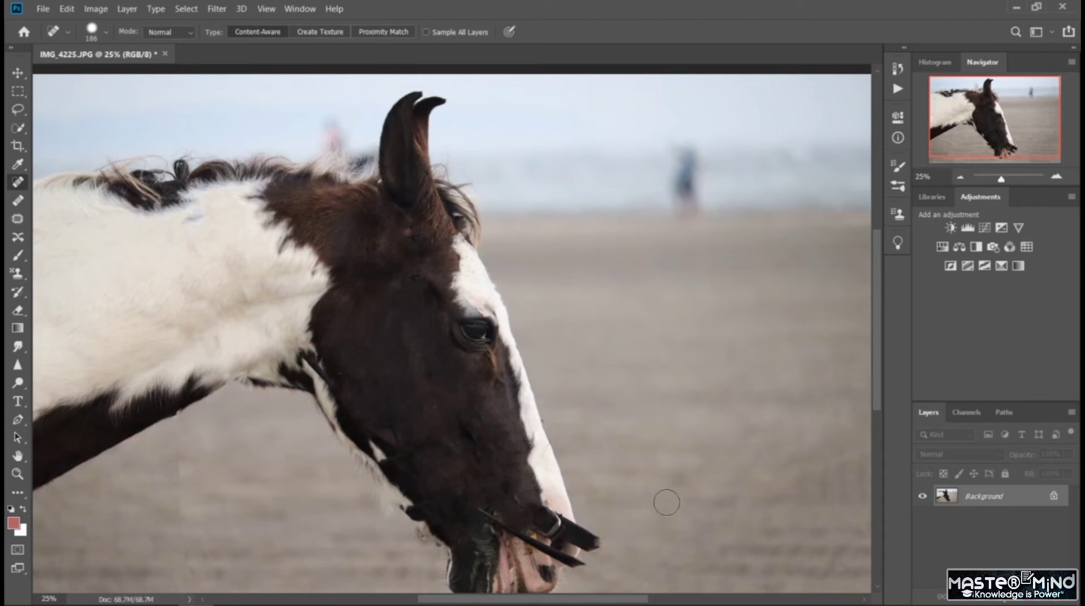
Step: Set the healing brush hardness to 100% and heal the inner end of the lower strap on the dark muzzle
click(105, 32)
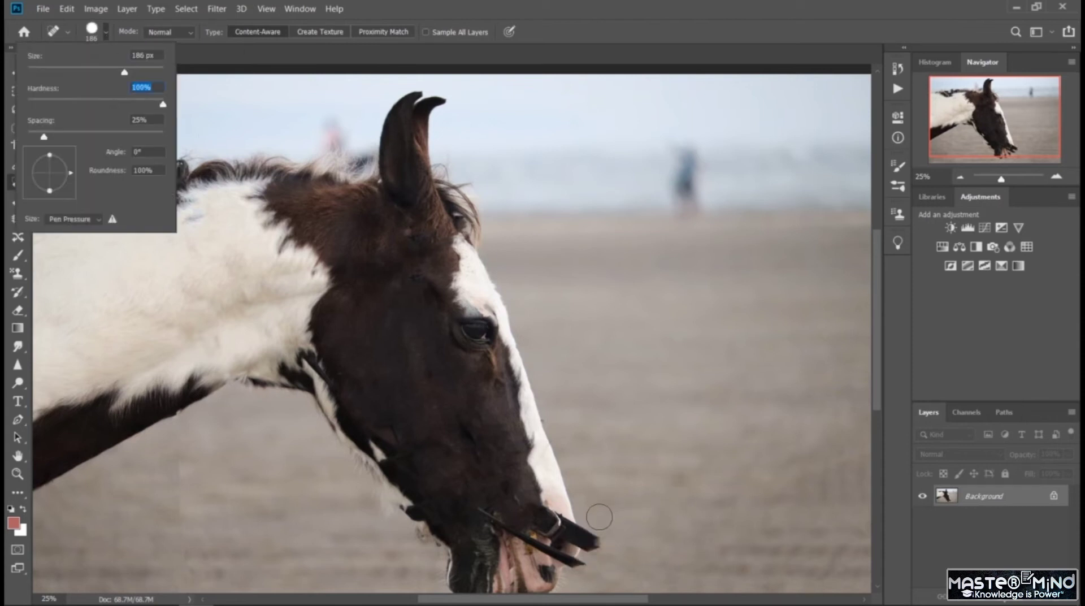
mouse_move(599, 516)
mouse_down()
mouse_move(585, 528)
mouse_move(587, 565)
mouse_up()
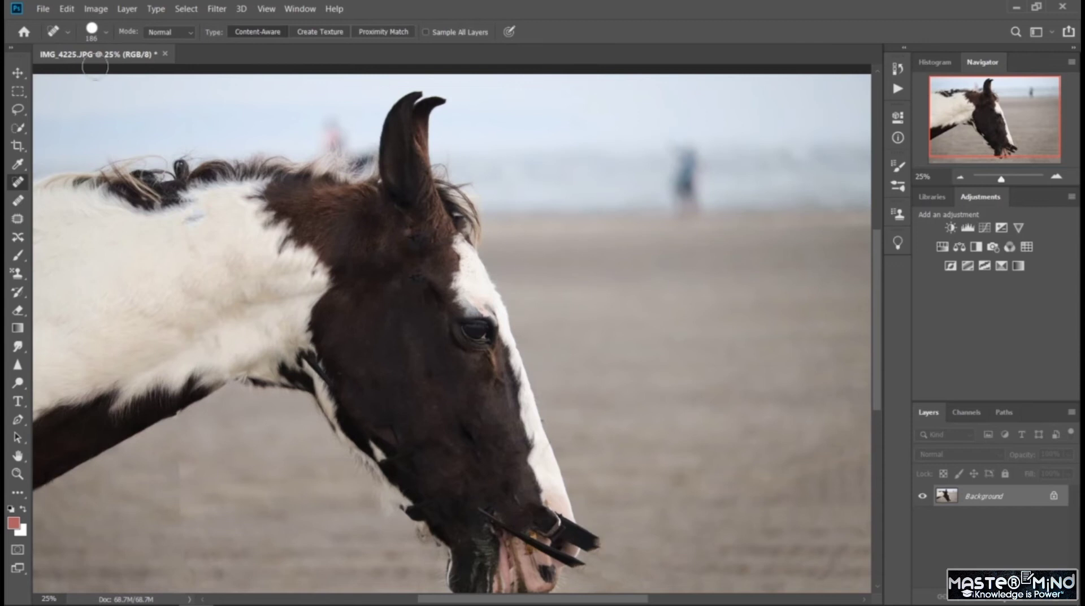
scroll(392, 258, down, 5)
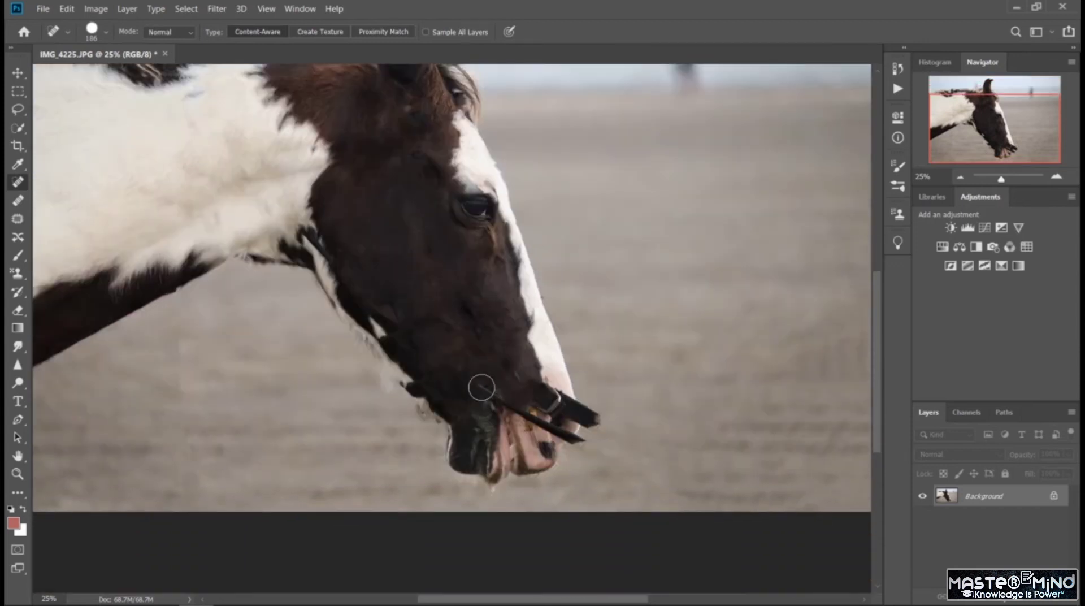
mouse_move(478, 387)
mouse_down()
mouse_move(554, 433)
mouse_move(511, 414)
mouse_up()
Step: Try to heal away the outer strap ends at the nose and undo those strokes
mouse_move(579, 412)
mouse_down()
mouse_move(582, 436)
mouse_move(565, 452)
mouse_up()
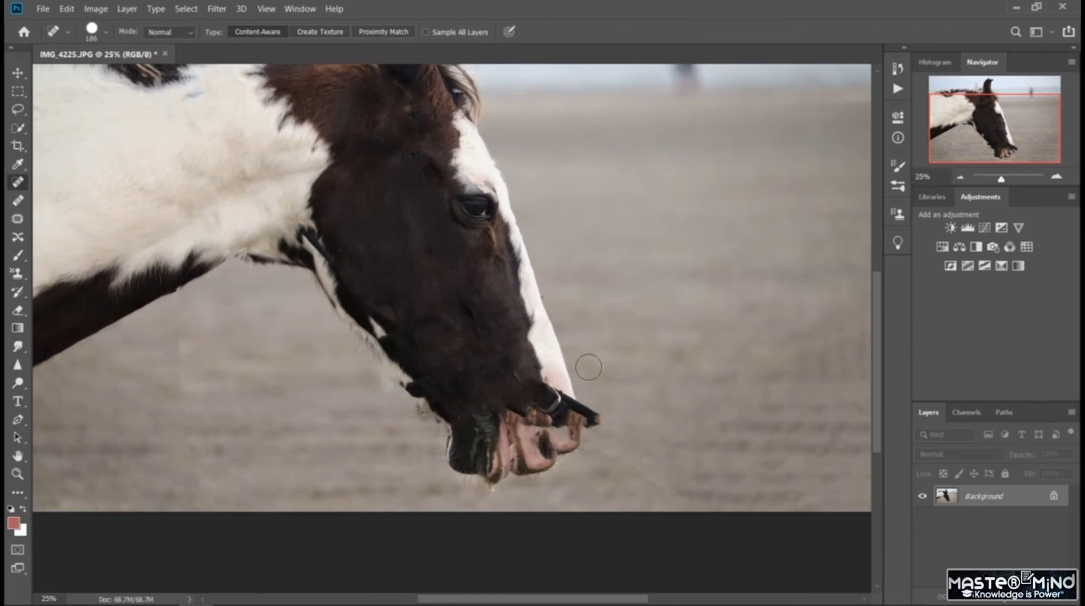
mouse_move(553, 381)
mouse_down()
mouse_move(548, 413)
mouse_move(566, 424)
mouse_up()
key(ctrl+z)
key(ctrl+z)
key(ctrl+z)
key(ctrl+z)
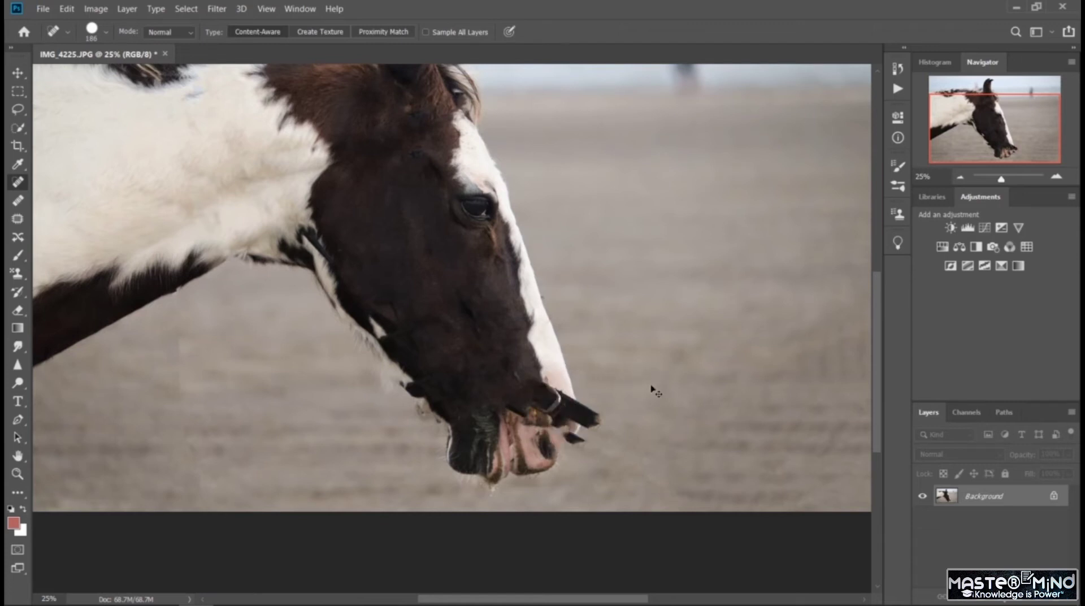
Step: Heal away the leftover strap stub on the underside of the jaw
scroll(582, 339, up, 5)
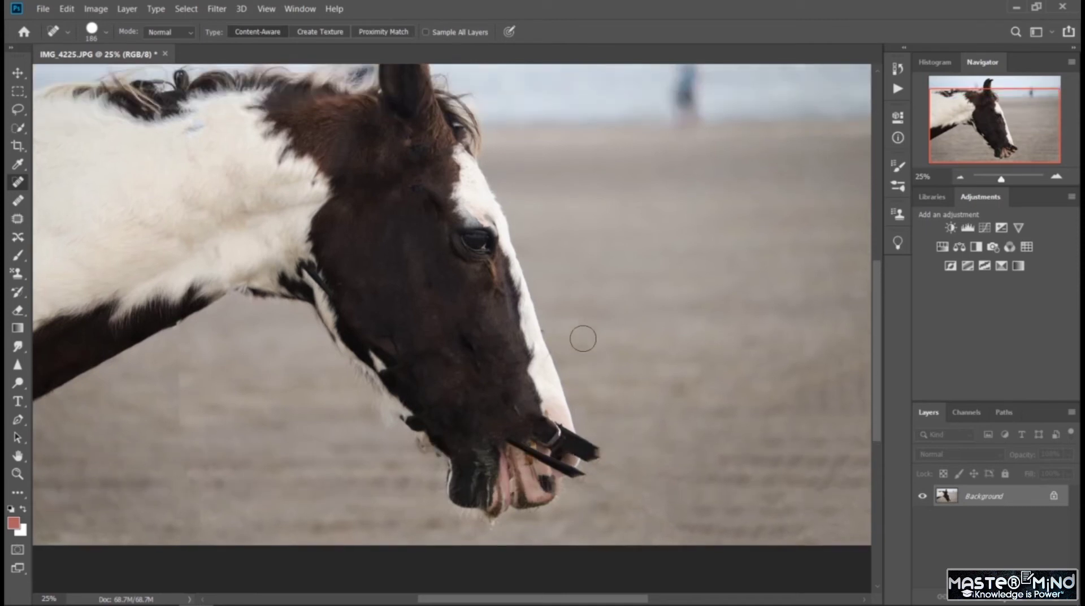
key(ctrl+minus)
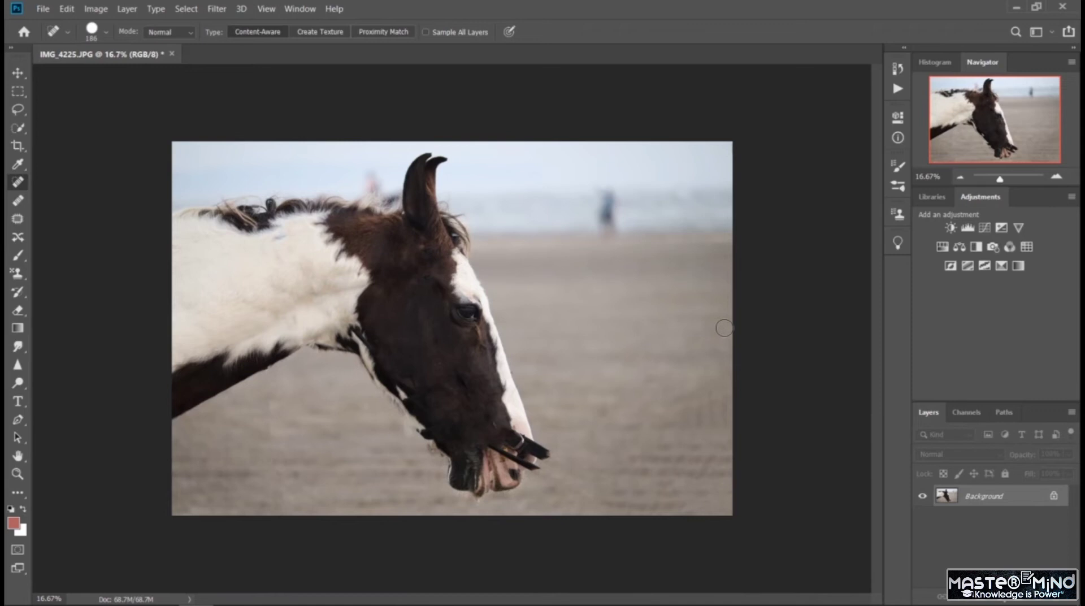
key(ctrl+plus)
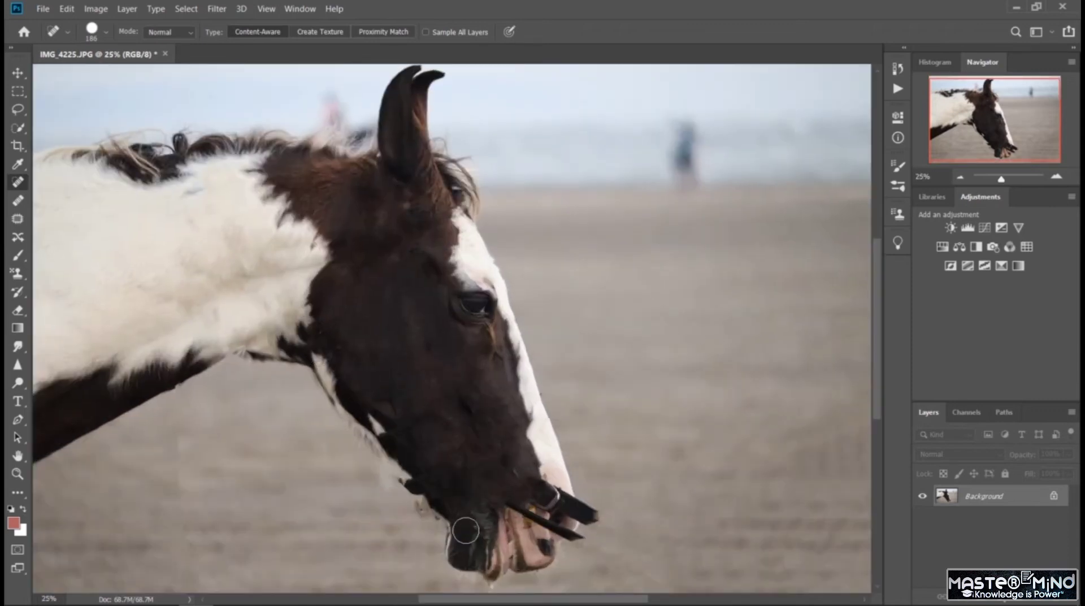
drag(411, 477, 429, 492)
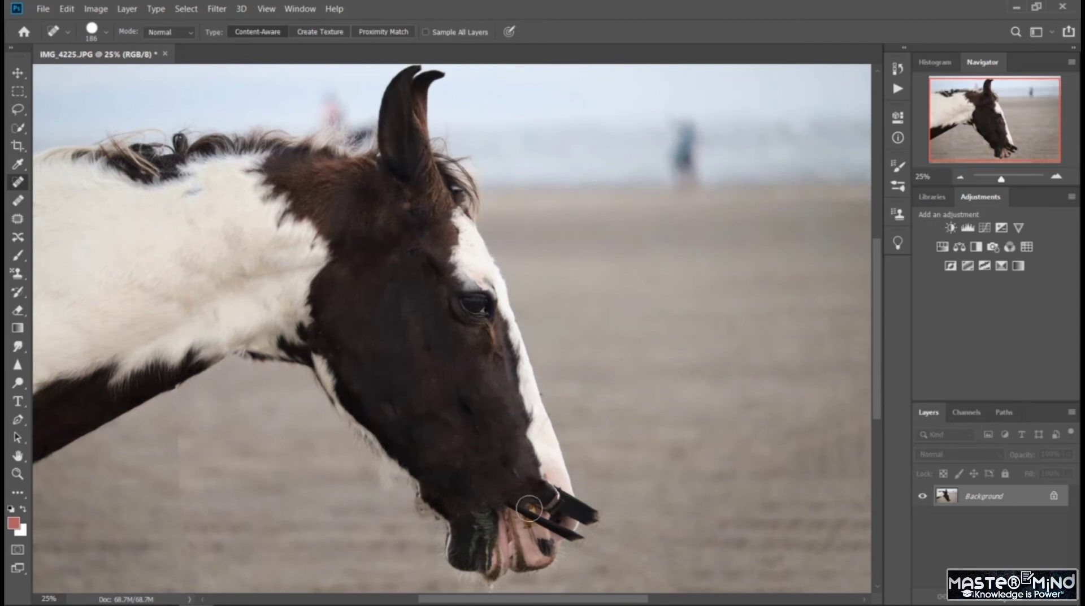
Step: Reduce the healing brush to 97 px and heal away the lower strap across the lips and the buckle above it
key(ctrl+plus)
scroll(840, 406, down, 8)
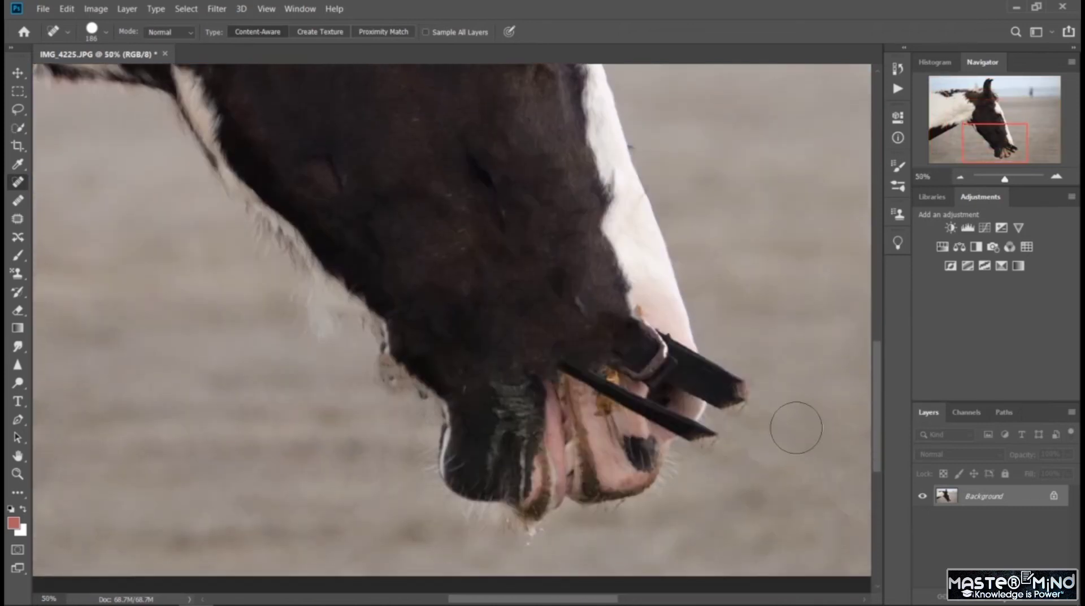
click(106, 32)
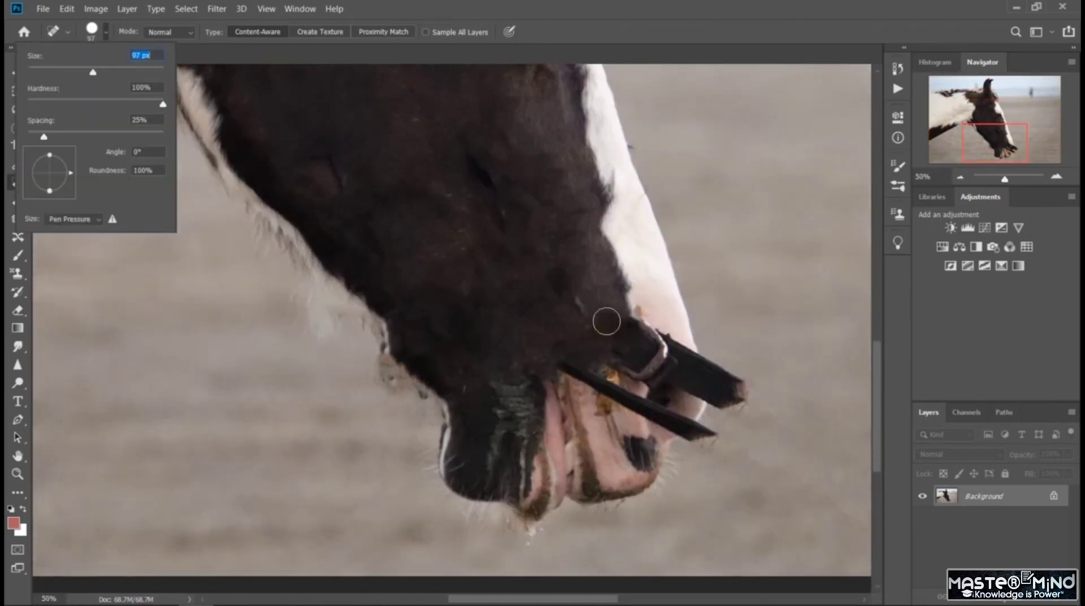
mouse_move(567, 371)
mouse_down()
mouse_move(636, 403)
mouse_move(644, 368)
mouse_move(655, 380)
mouse_move(635, 404)
mouse_move(626, 395)
mouse_move(694, 397)
mouse_move(646, 401)
mouse_move(674, 421)
mouse_move(697, 368)
mouse_move(651, 418)
mouse_move(699, 410)
mouse_move(692, 432)
mouse_up()
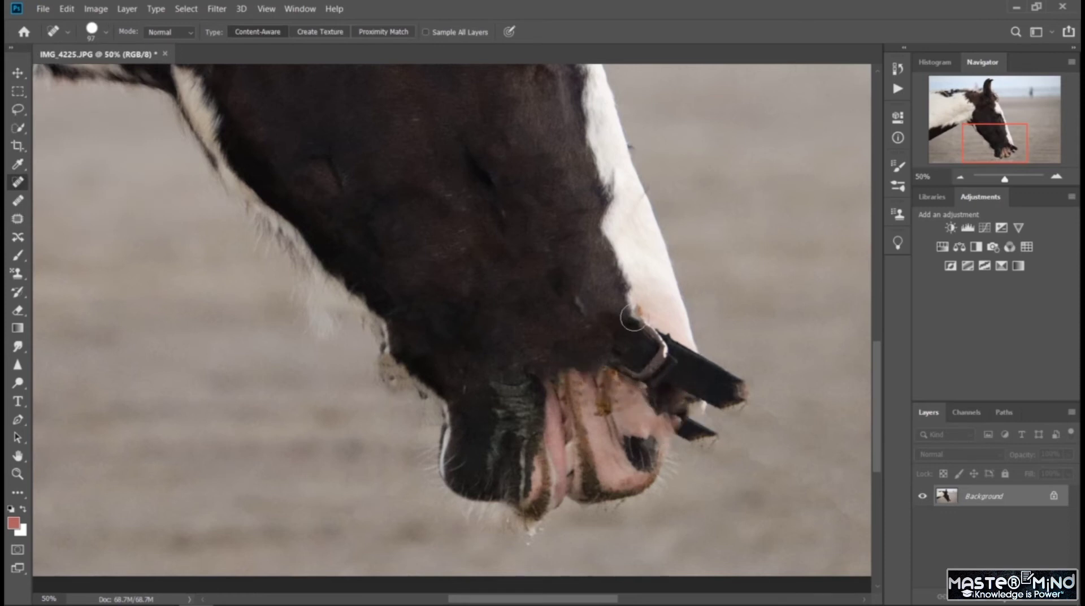
mouse_move(633, 318)
mouse_down()
mouse_move(617, 372)
mouse_move(656, 317)
mouse_move(636, 383)
mouse_move(670, 396)
mouse_up()
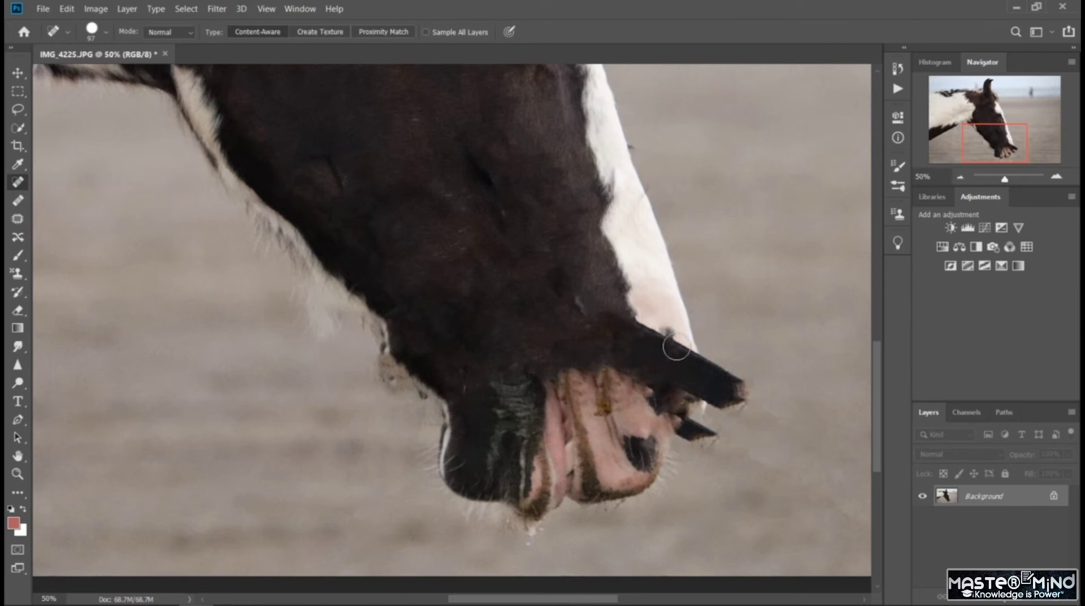
Step: Remove the strap ends protruding beyond the nose so sand fills the area beside the muzzle
mouse_move(672, 319)
mouse_down()
mouse_move(675, 399)
mouse_move(664, 413)
mouse_up()
drag(715, 343, 704, 452)
drag(739, 350, 740, 458)
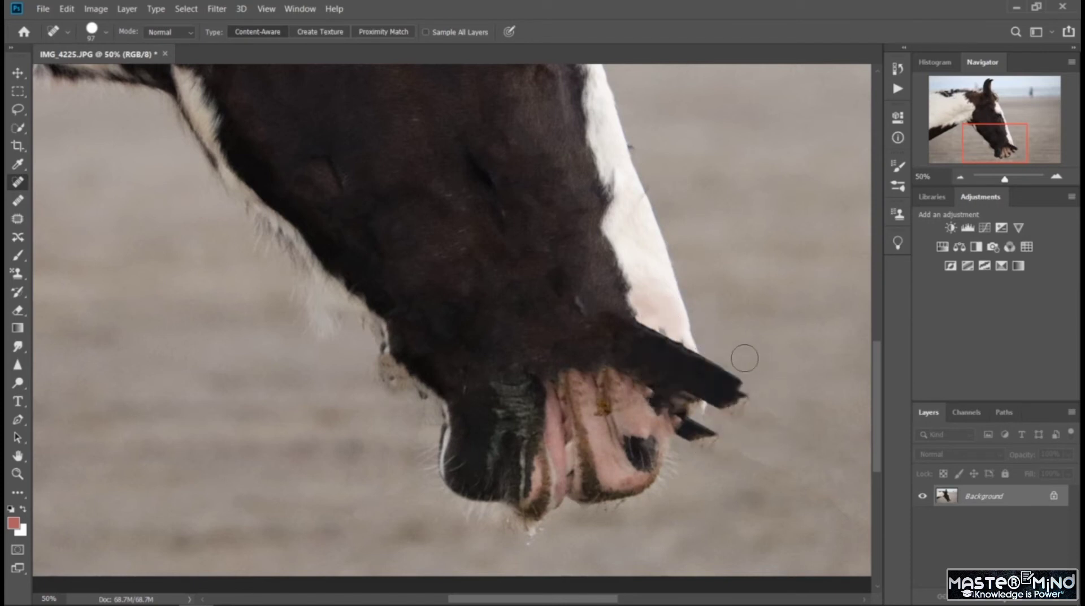
drag(742, 346, 744, 508)
mouse_move(747, 377)
mouse_down()
mouse_move(760, 400)
mouse_move(712, 380)
mouse_move(710, 392)
mouse_move(730, 389)
mouse_move(705, 353)
mouse_up()
mouse_move(734, 396)
mouse_down()
mouse_move(759, 388)
mouse_move(696, 368)
mouse_up()
drag(733, 402, 737, 400)
drag(733, 445, 682, 440)
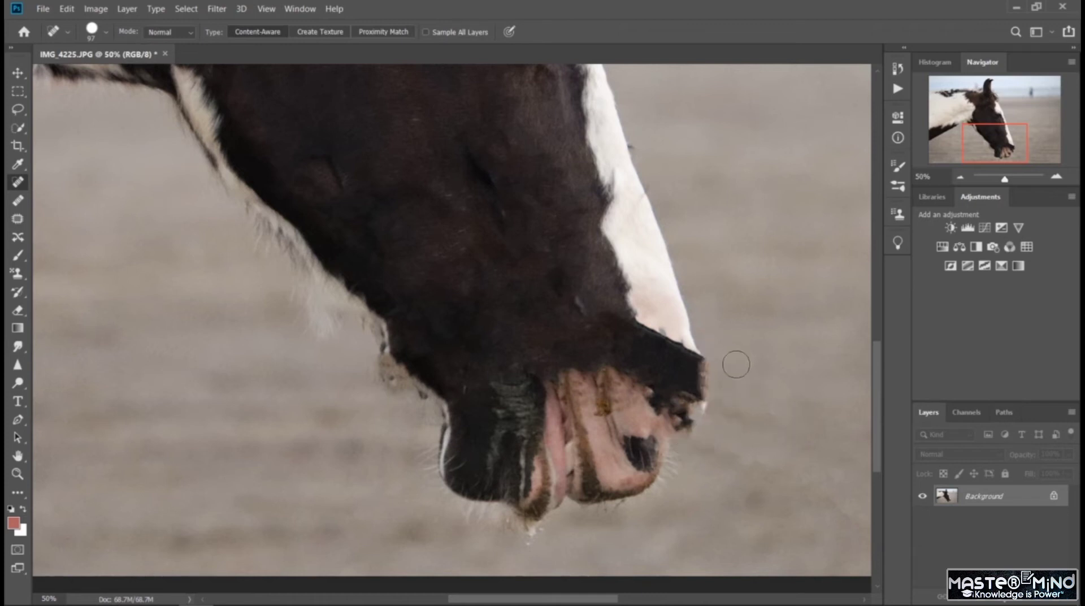
Step: Heal away the dark strap remnant across the bridge of the nose above the nostril
drag(689, 384, 641, 299)
drag(700, 361, 650, 308)
drag(695, 384, 655, 339)
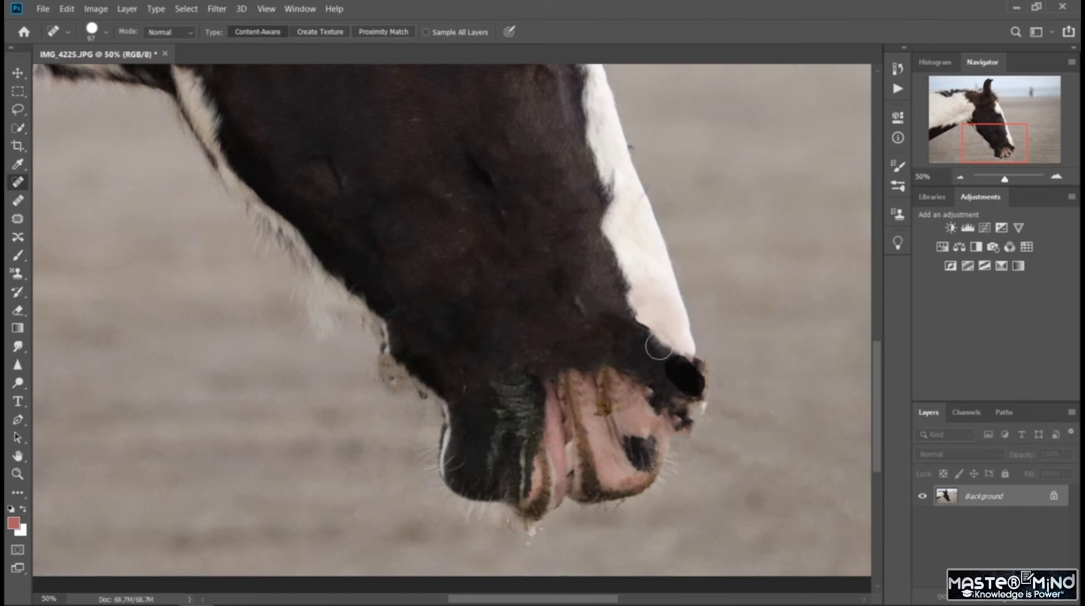
drag(673, 377, 644, 315)
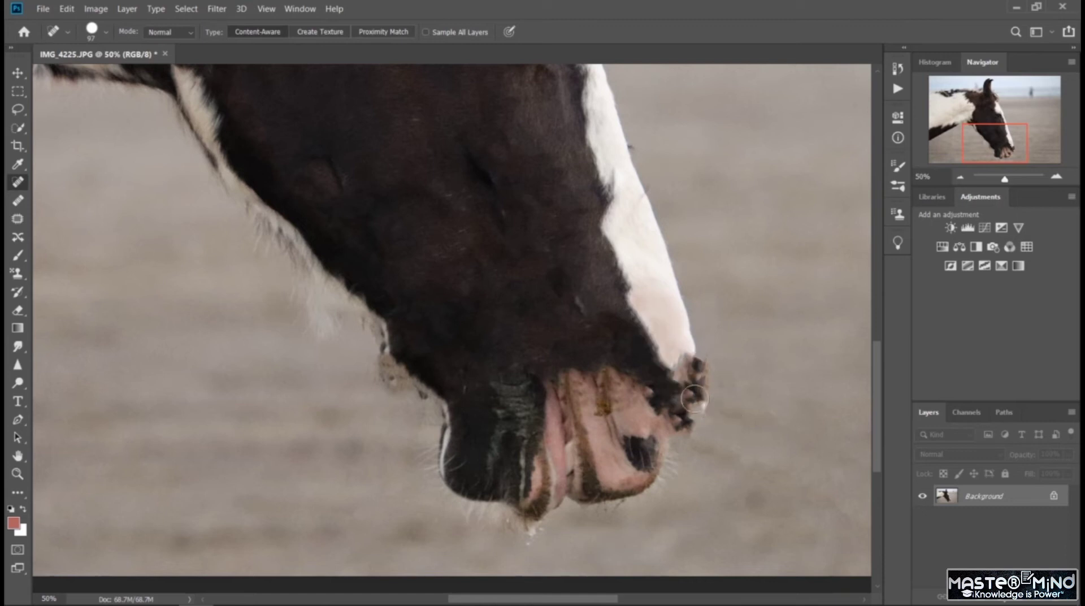
Step: Heal away the dark bumps at the nose tip so the white blaze edge runs smoothly to the muzzle
drag(696, 375, 695, 424)
drag(706, 370, 694, 455)
drag(699, 342, 691, 459)
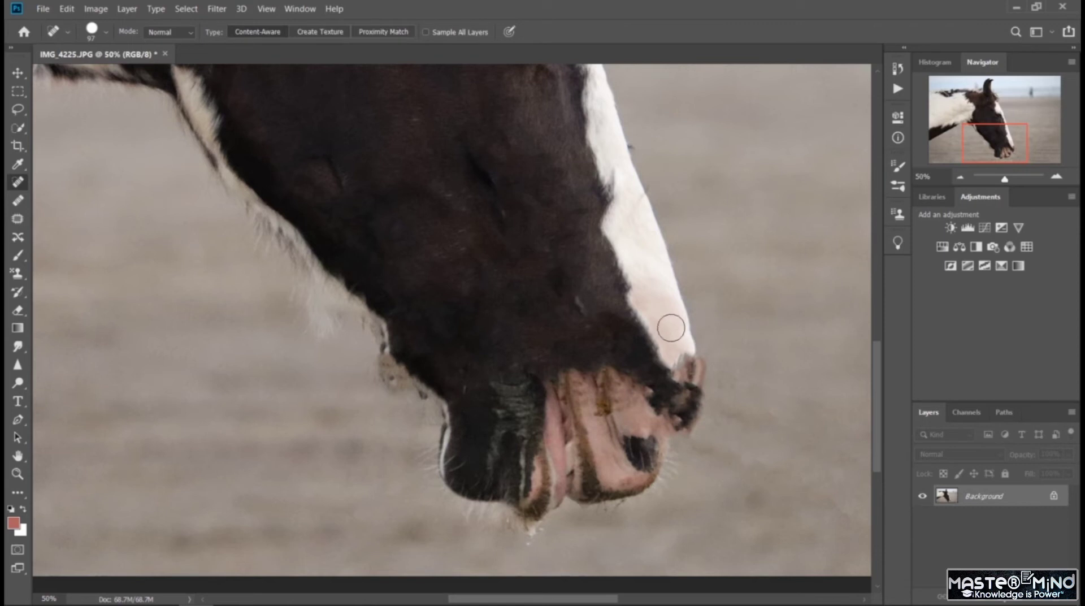
mouse_move(671, 328)
mouse_down()
mouse_move(703, 382)
mouse_move(696, 411)
mouse_move(681, 419)
mouse_move(690, 435)
mouse_up()
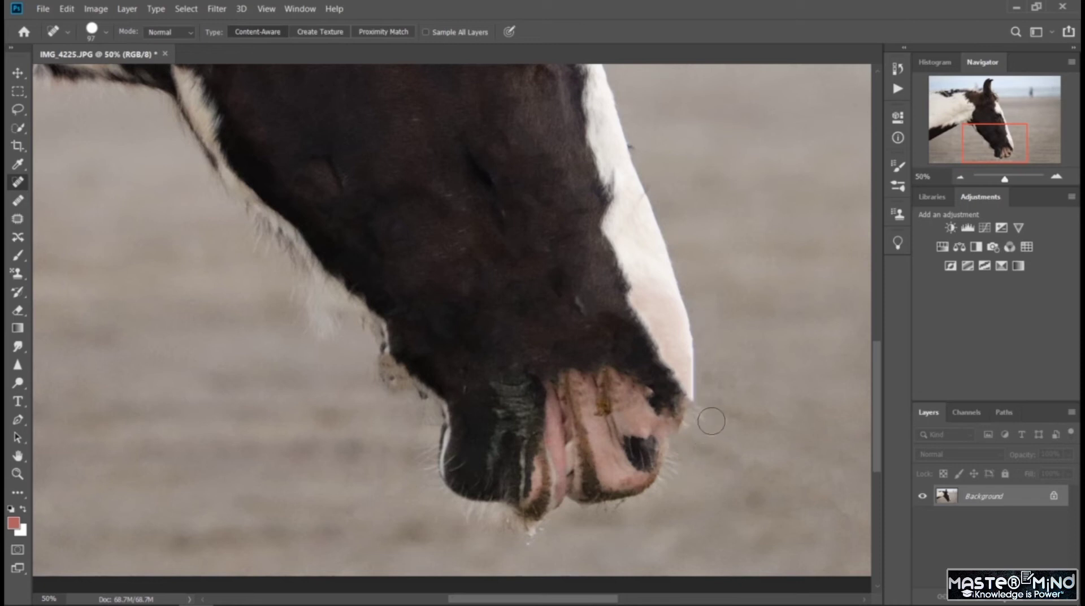
scroll(791, 463, down, 2)
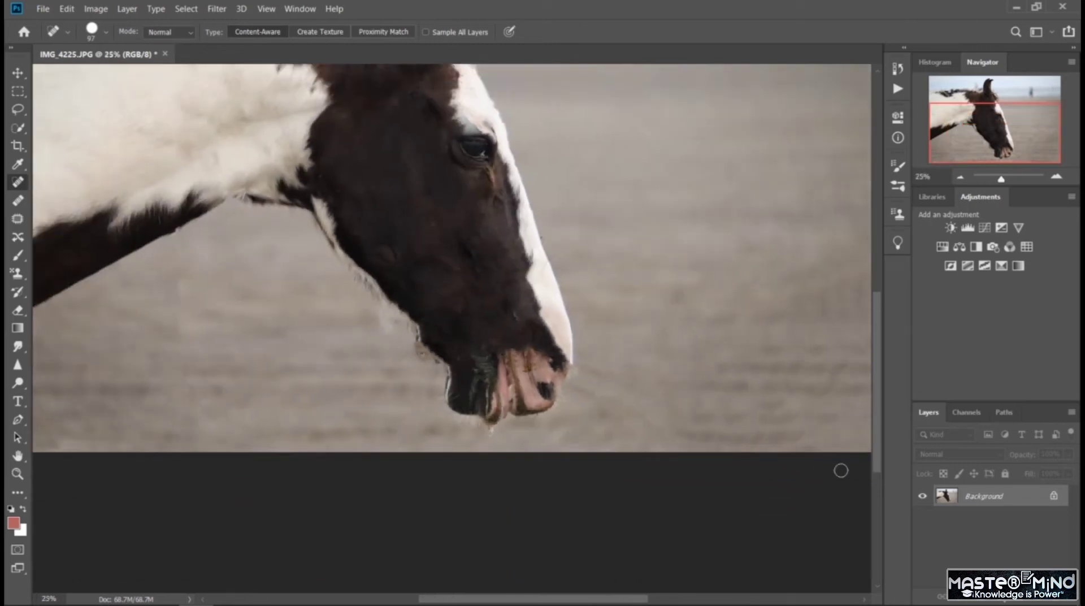
scroll(838, 467, up, 3)
scroll(868, 402, down, 1)
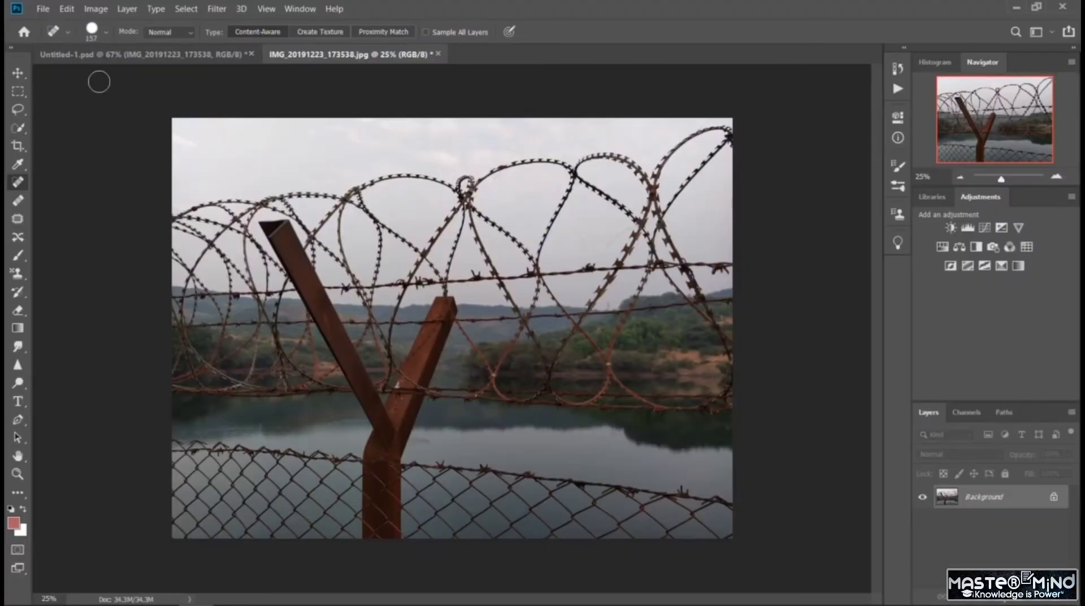
Step: Try healing the top razor-wire arcs in the fence photo with a 306 px brush and undo those strokes
click(106, 33)
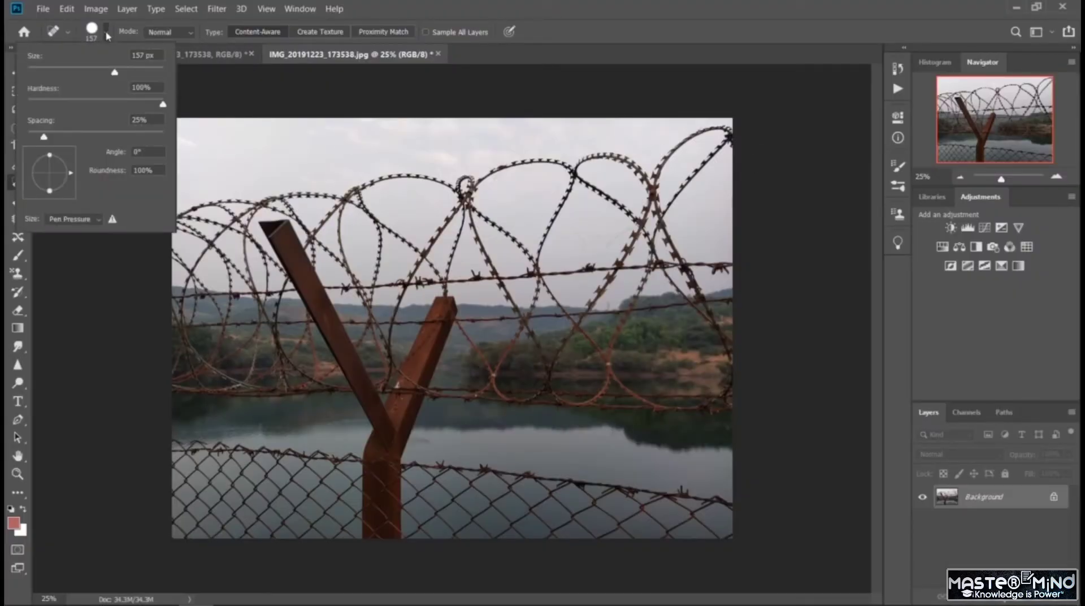
drag(138, 75, 140, 74)
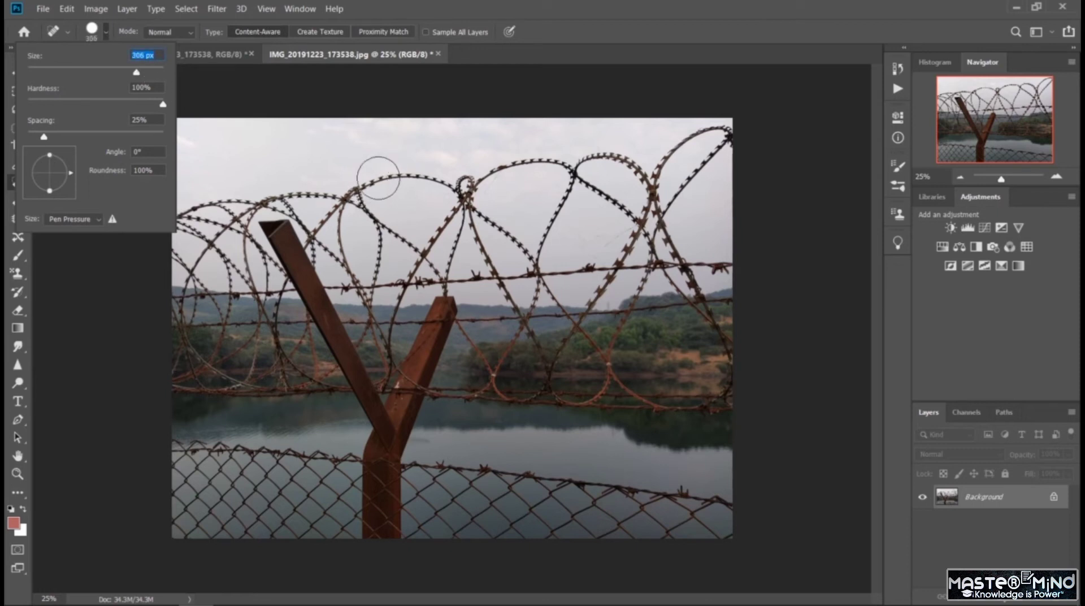
drag(375, 181, 431, 177)
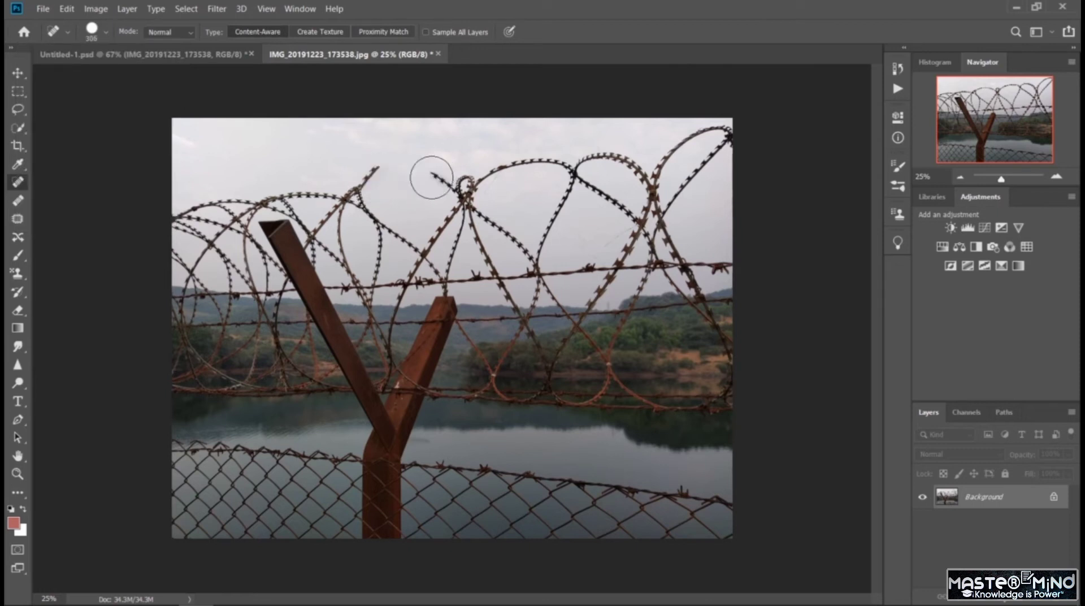
mouse_move(495, 168)
mouse_down()
mouse_move(554, 155)
mouse_move(503, 195)
mouse_up()
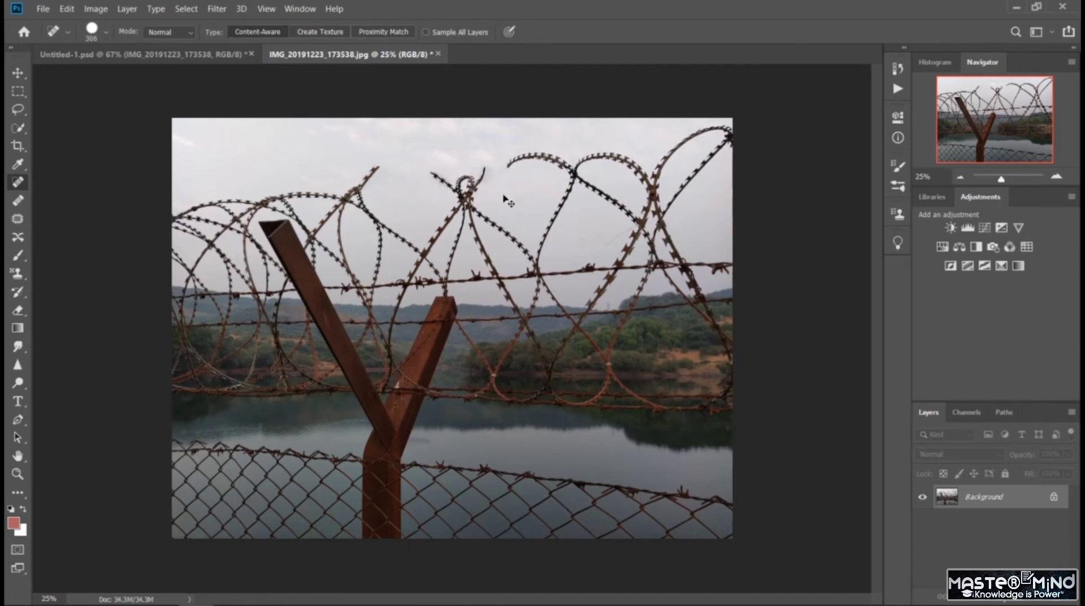
key(ctrl+z)
key(ctrl+z)
Step: Set the healing brush to 172 px and heal away the upper razor-wire arcs across the sky
click(107, 32)
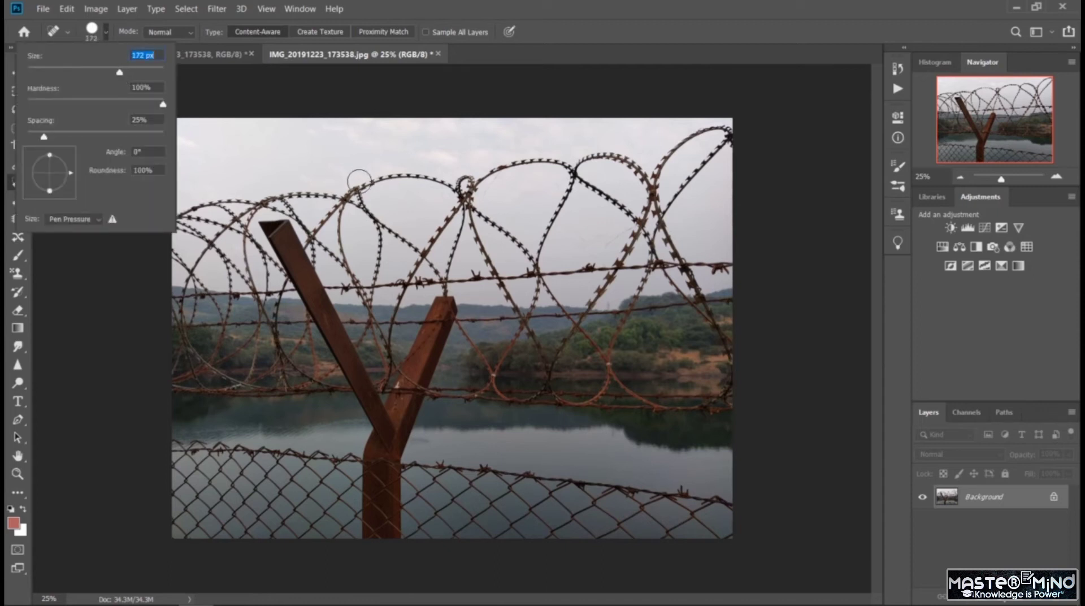
mouse_move(360, 181)
mouse_down()
mouse_move(387, 167)
mouse_move(492, 184)
mouse_move(448, 181)
mouse_move(473, 182)
mouse_move(470, 191)
mouse_move(534, 161)
mouse_move(640, 219)
mouse_up()
mouse_move(592, 192)
mouse_down()
mouse_move(567, 173)
mouse_move(636, 164)
mouse_move(654, 195)
mouse_move(673, 148)
mouse_move(730, 141)
mouse_up()
drag(672, 207, 738, 136)
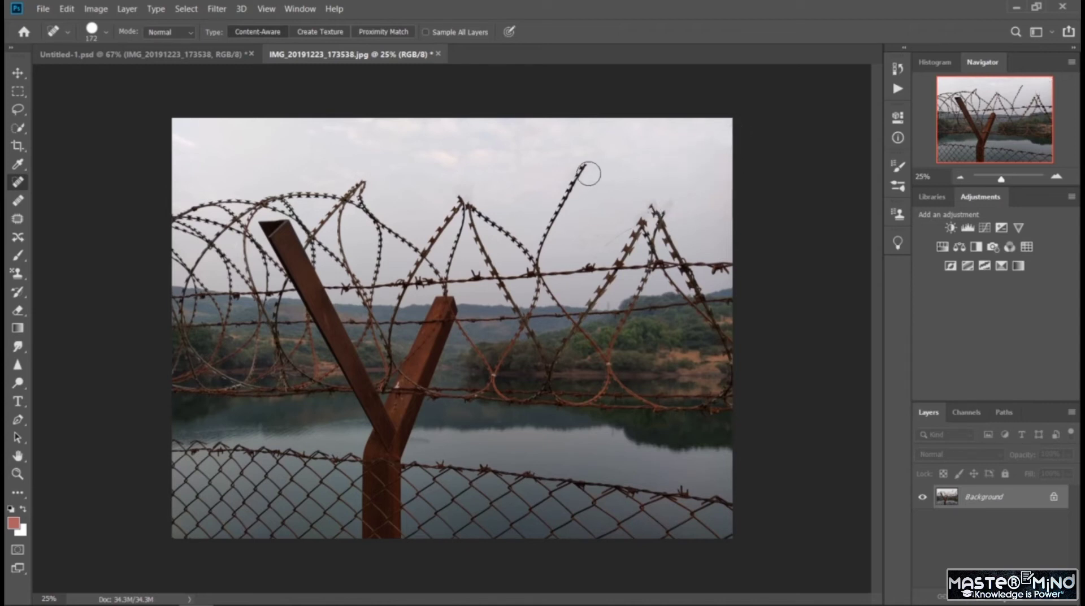
Step: Heal away the diagonal razor-wire strands and the straight barbed wire between them in the right part of the sky
drag(586, 167, 541, 255)
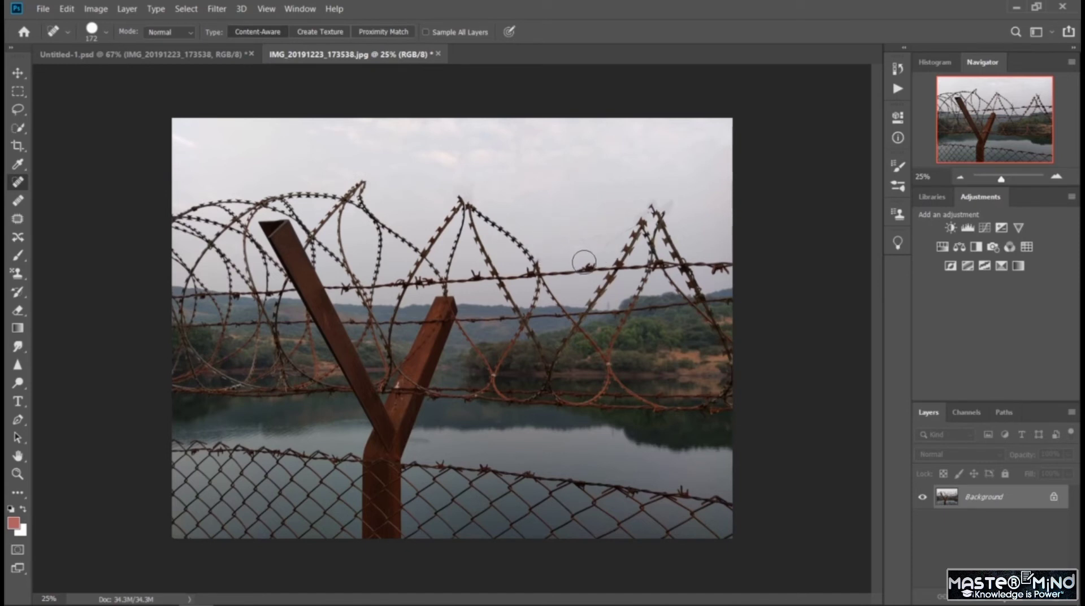
drag(555, 271, 610, 274)
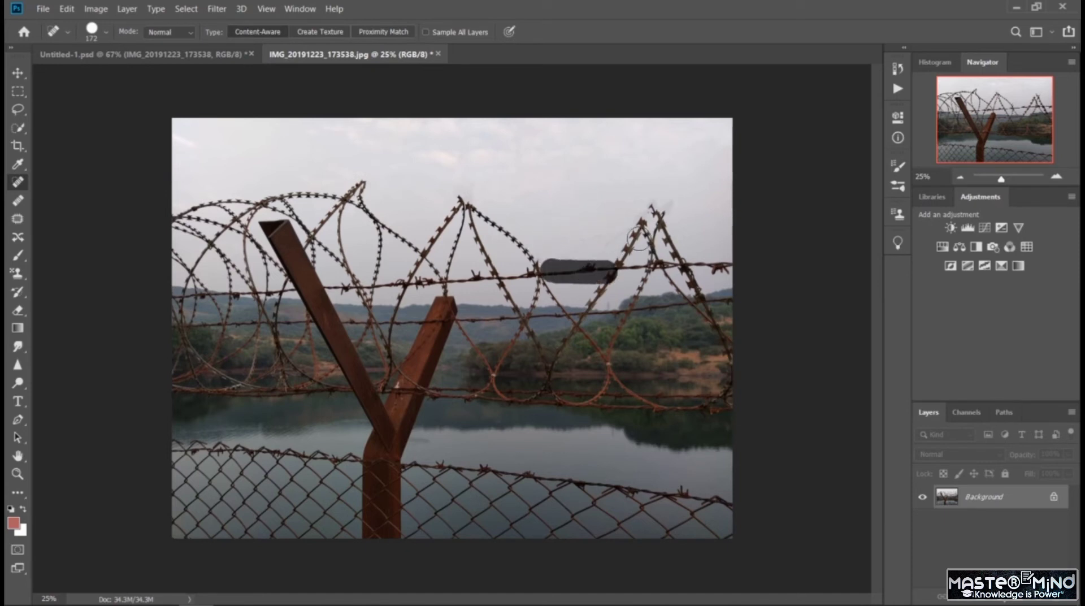
drag(655, 206, 595, 305)
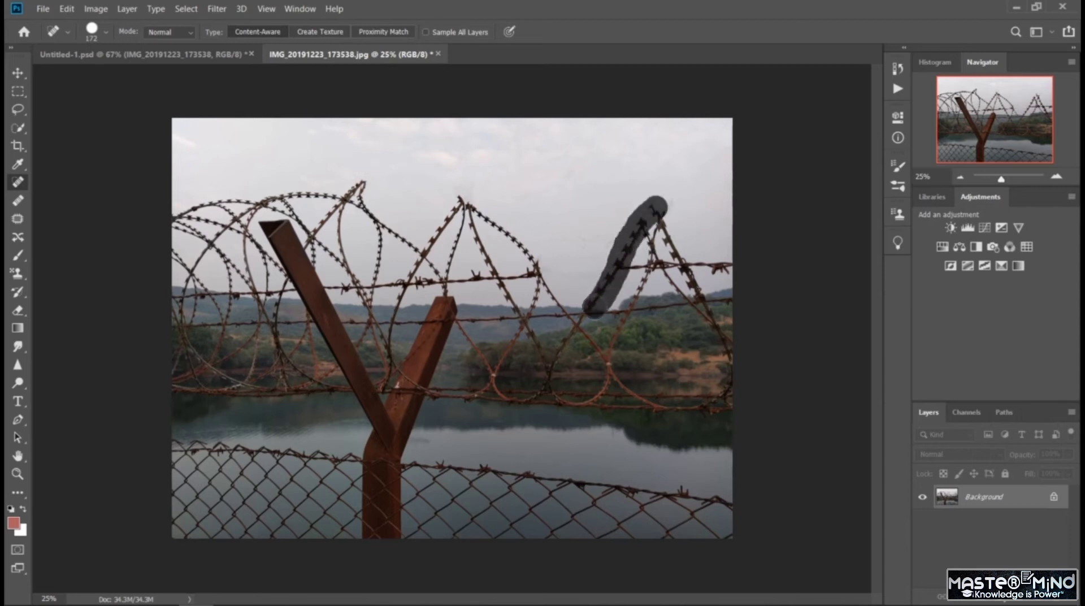
drag(651, 204, 700, 287)
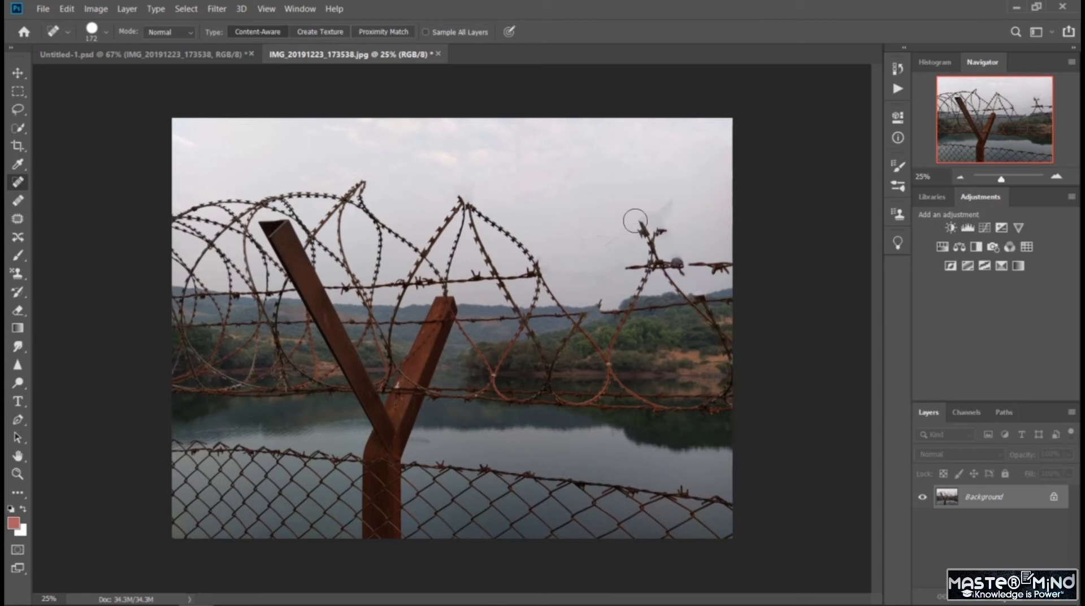
Step: Clean up the leftover wire pieces, dark specks and smudges in the sky above the right-hand hills
mouse_move(634, 220)
mouse_down()
mouse_move(650, 236)
mouse_move(663, 226)
mouse_up()
drag(618, 267, 742, 266)
drag(619, 285, 739, 273)
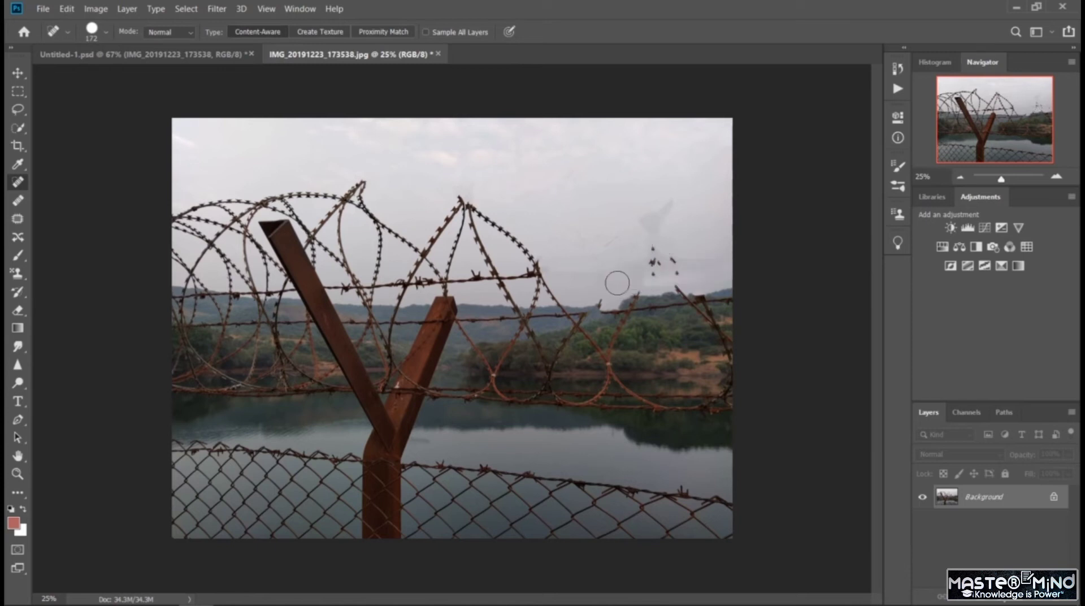
drag(617, 283, 737, 261)
click(655, 247)
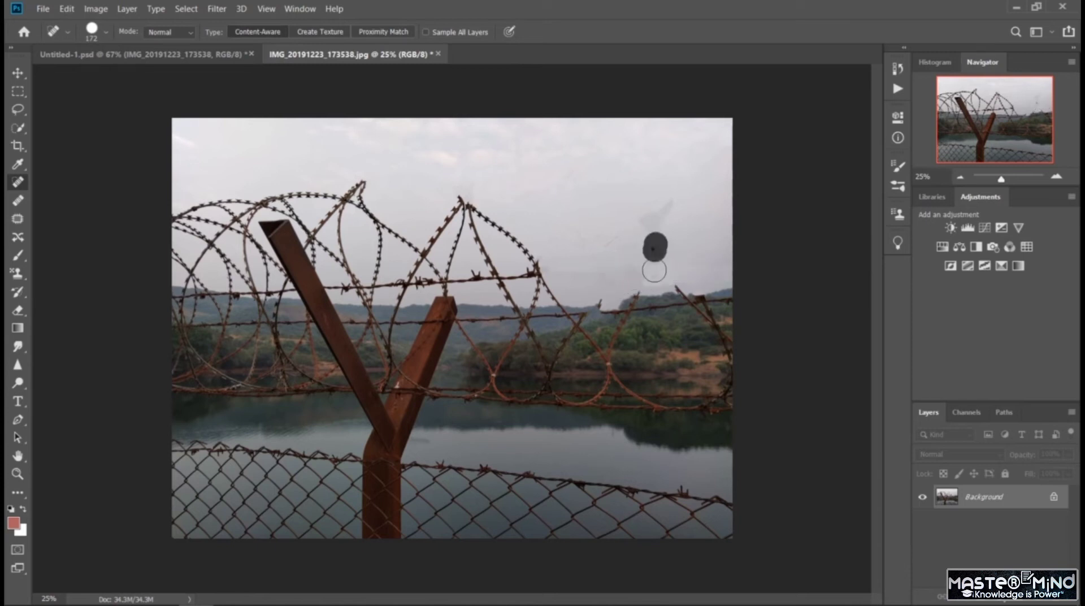
mouse_move(654, 270)
mouse_down()
mouse_move(658, 249)
mouse_move(678, 290)
mouse_up()
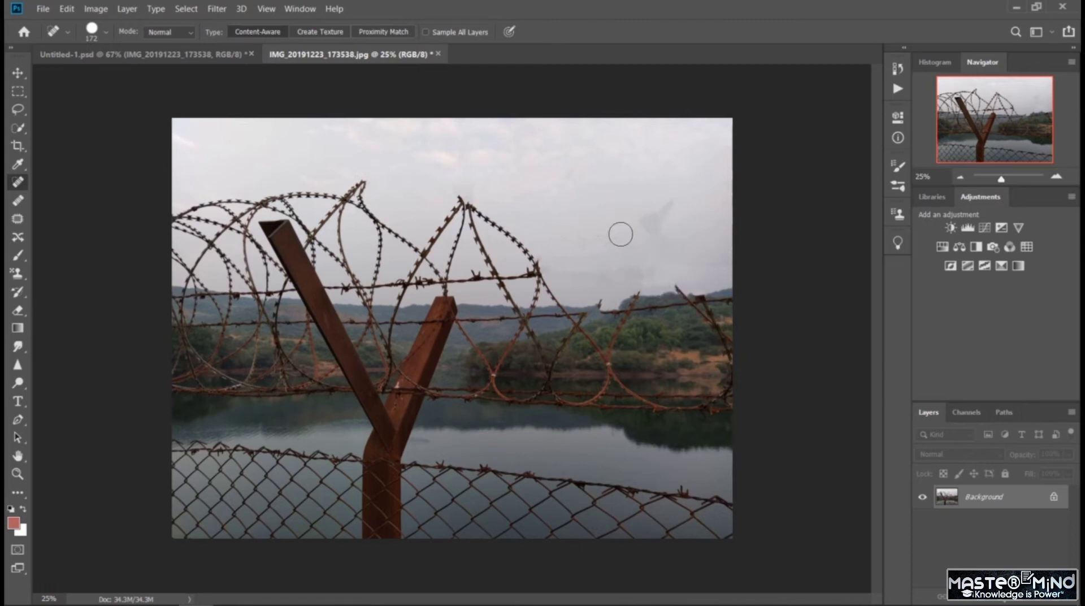
drag(595, 247, 675, 207)
drag(622, 252, 675, 217)
Step: Heal away the razor-wire strands and straight wire in the sky beside the post's shorter arm
mouse_move(447, 196)
mouse_down()
mouse_move(510, 229)
mouse_move(540, 261)
mouse_move(534, 294)
mouse_up()
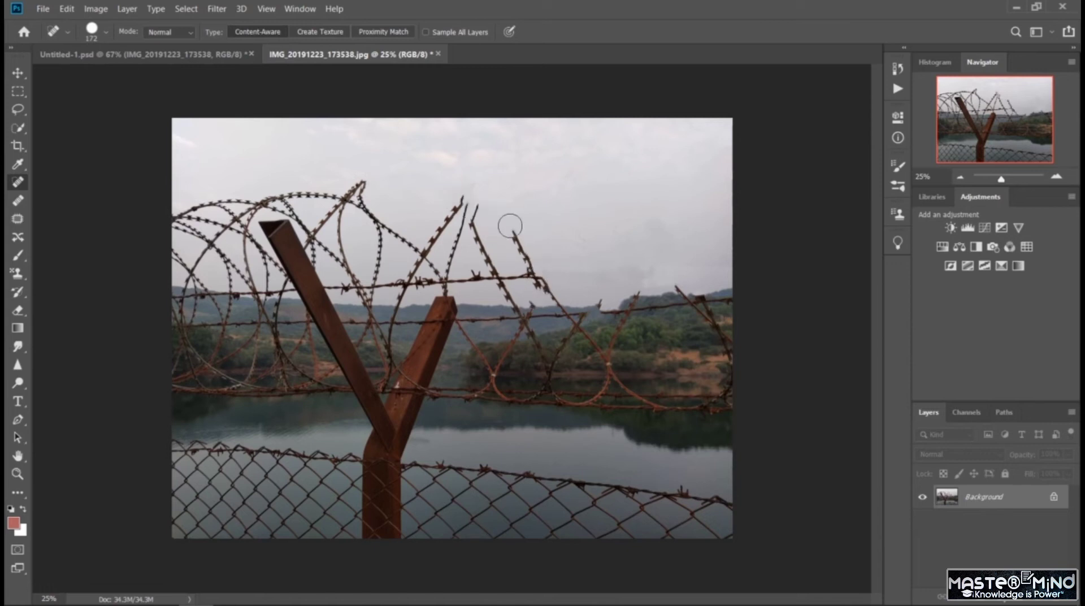
mouse_move(509, 226)
mouse_down()
mouse_move(555, 293)
mouse_move(521, 276)
mouse_move(450, 278)
mouse_up()
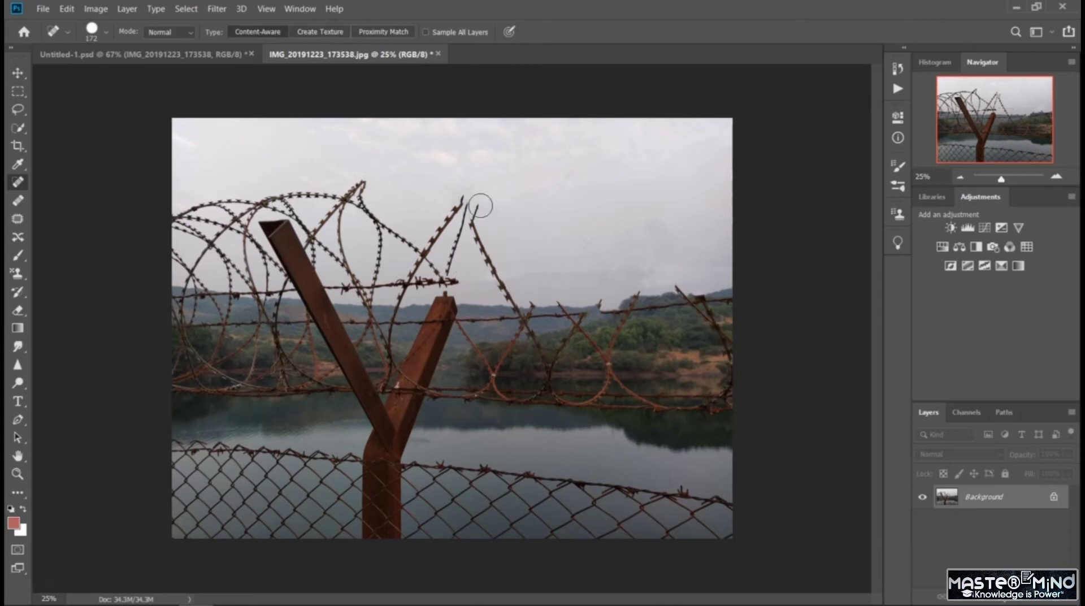
mouse_move(480, 206)
mouse_down()
mouse_move(477, 238)
mouse_move(512, 298)
mouse_up()
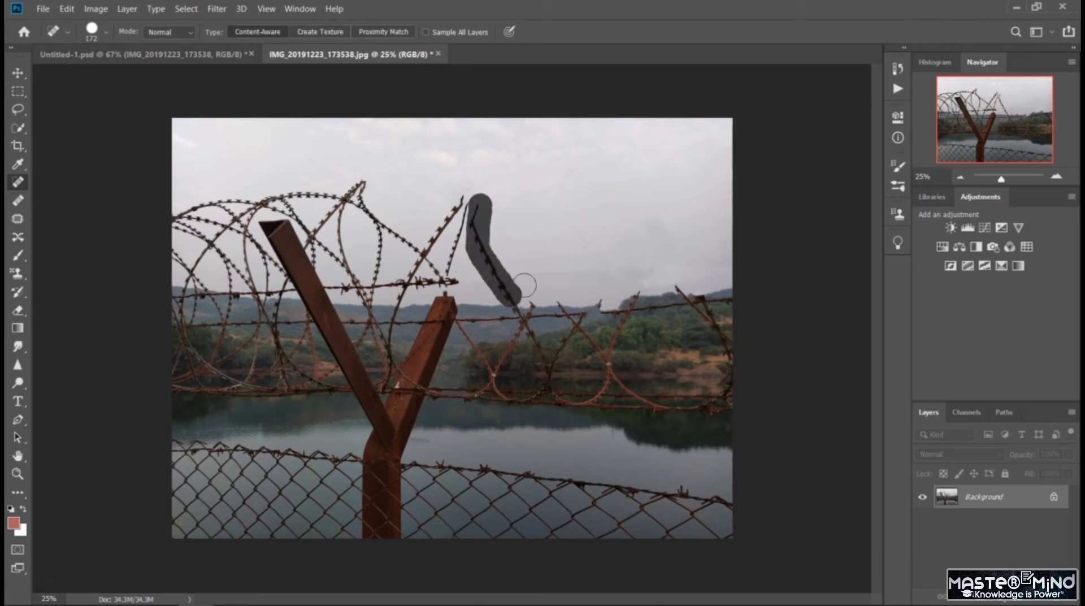
drag(468, 190, 452, 270)
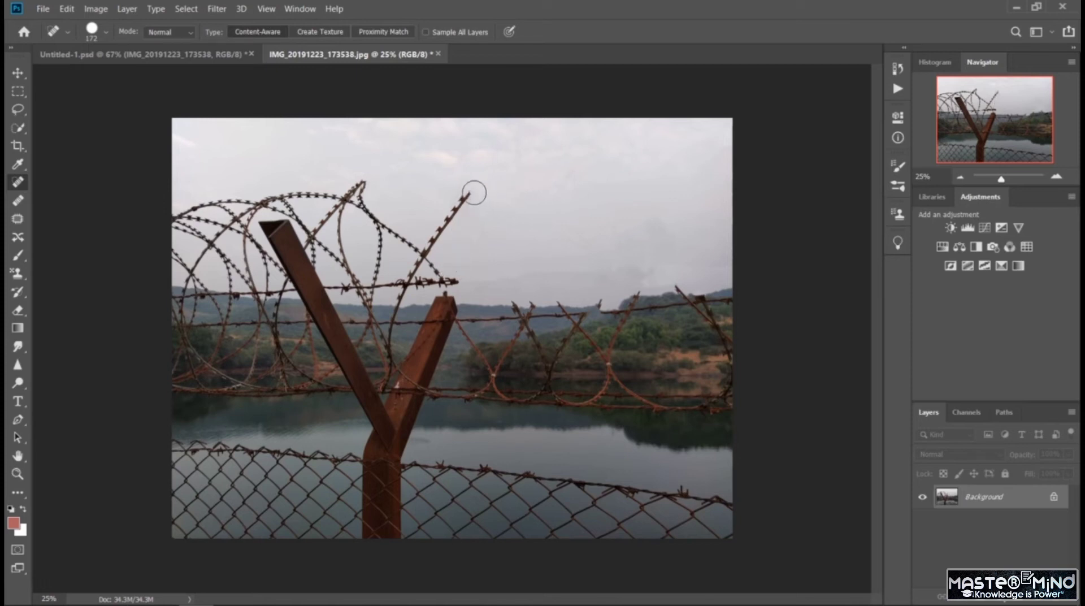
Step: Heal away the wire strands and the horizontal barbed wire in the sky between the post's two arms
mouse_move(474, 189)
mouse_down()
mouse_move(431, 246)
mouse_move(443, 285)
mouse_move(369, 281)
mouse_up()
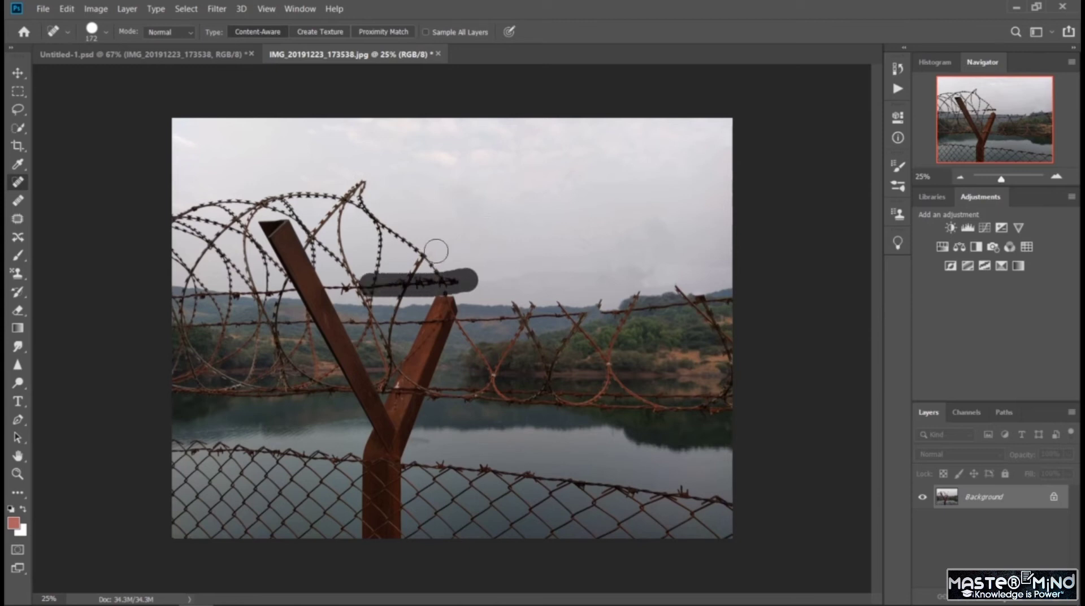
drag(452, 284, 377, 224)
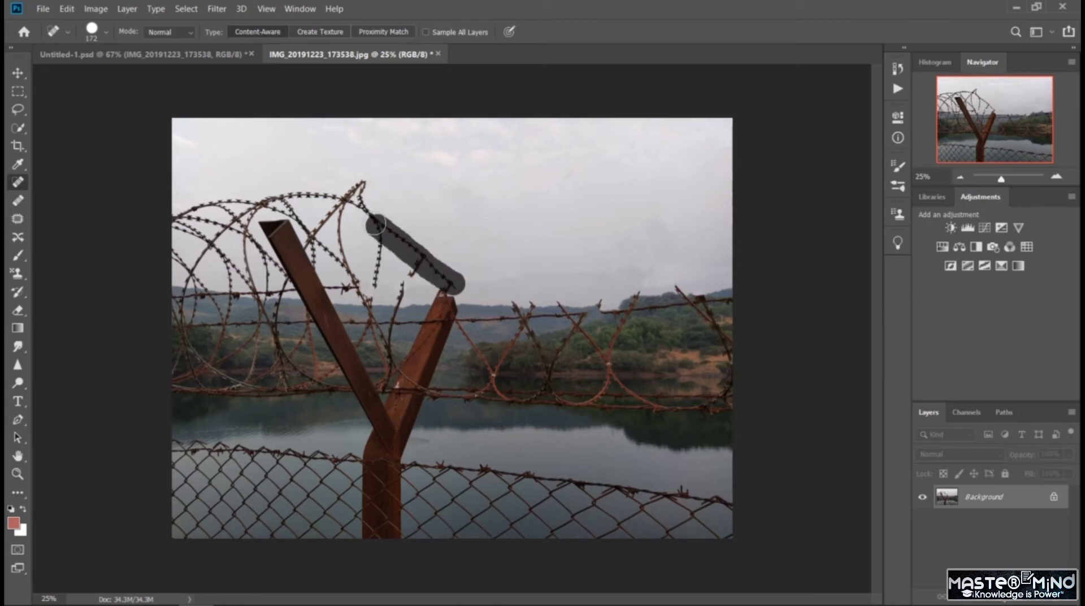
mouse_move(427, 250)
mouse_down()
mouse_move(396, 296)
mouse_move(375, 287)
mouse_move(389, 227)
mouse_move(348, 196)
mouse_move(363, 217)
mouse_up()
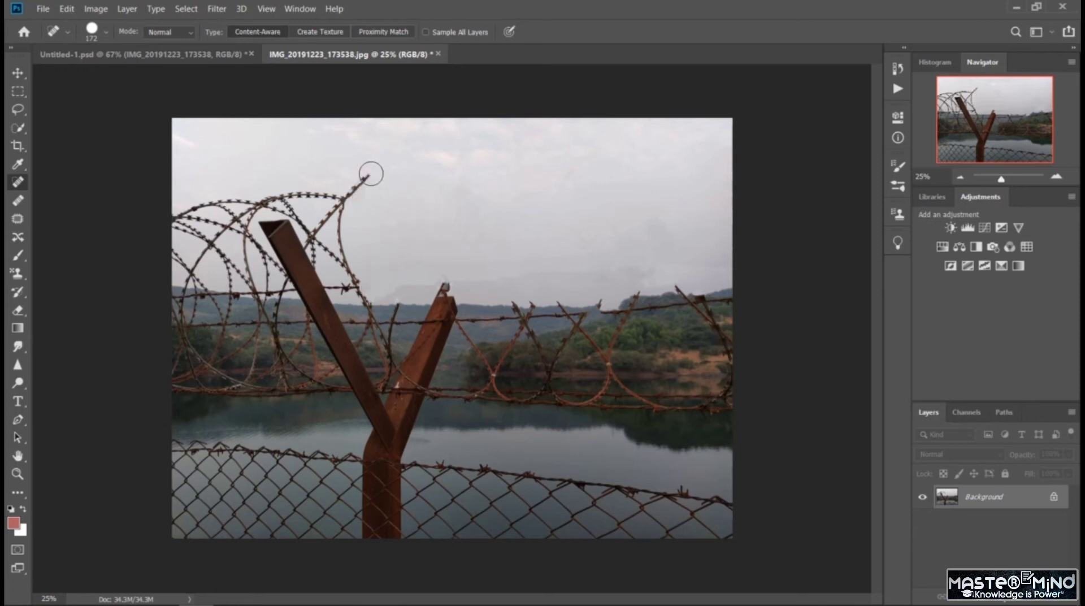
Step: Heal away the razor-wire loops above and right of the taller post arm and the coil's top edge beside it
drag(370, 172, 318, 232)
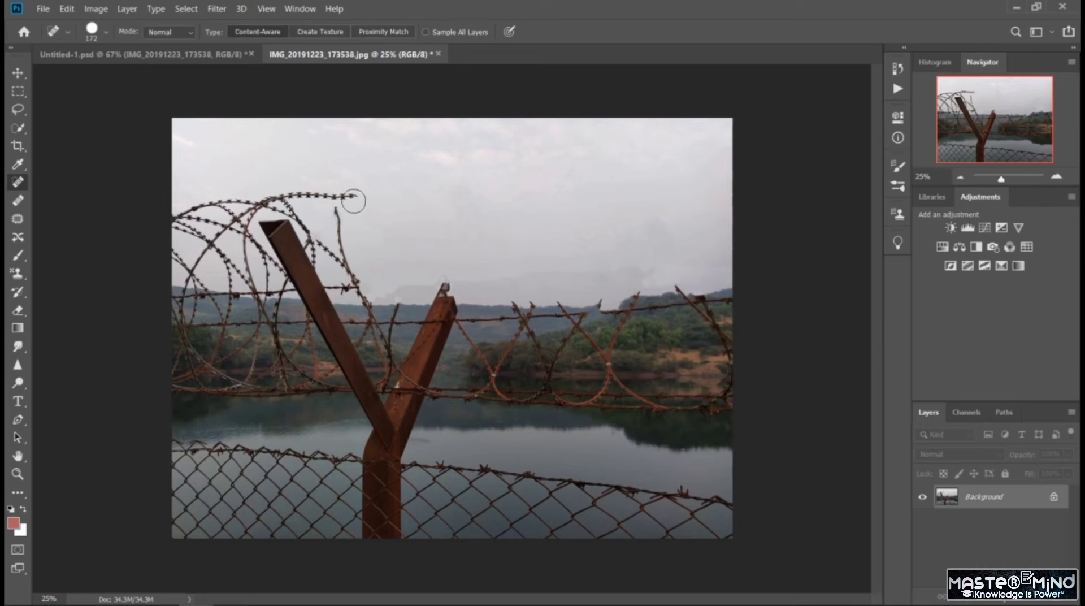
drag(365, 195, 269, 196)
mouse_move(339, 184)
mouse_down()
mouse_move(342, 243)
mouse_move(359, 249)
mouse_up()
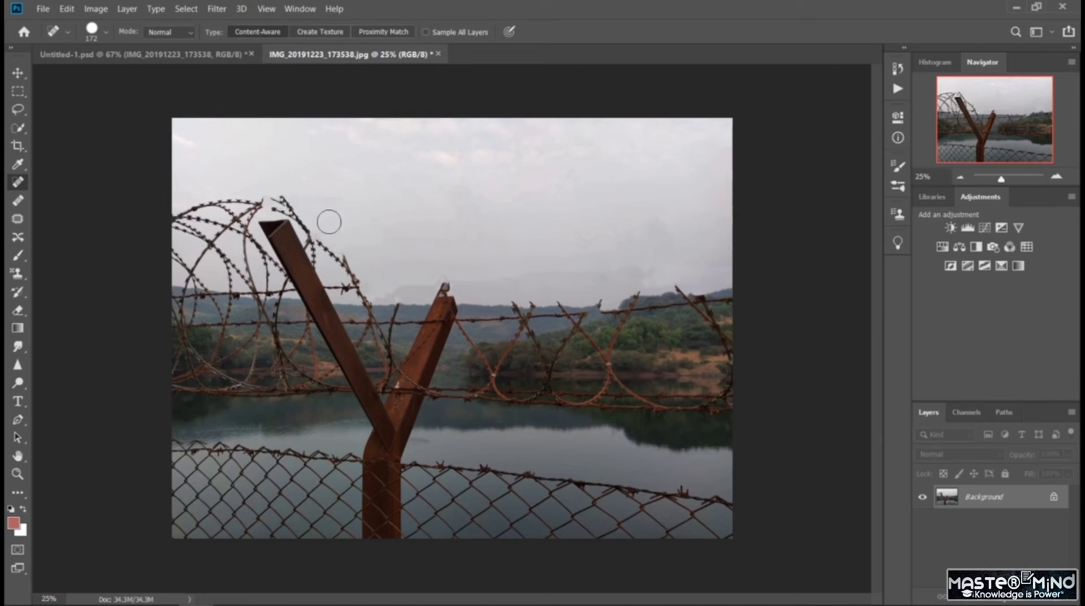
mouse_move(265, 191)
mouse_down()
mouse_move(365, 294)
mouse_move(366, 284)
mouse_move(331, 283)
mouse_move(342, 272)
mouse_move(315, 230)
mouse_move(351, 255)
mouse_up()
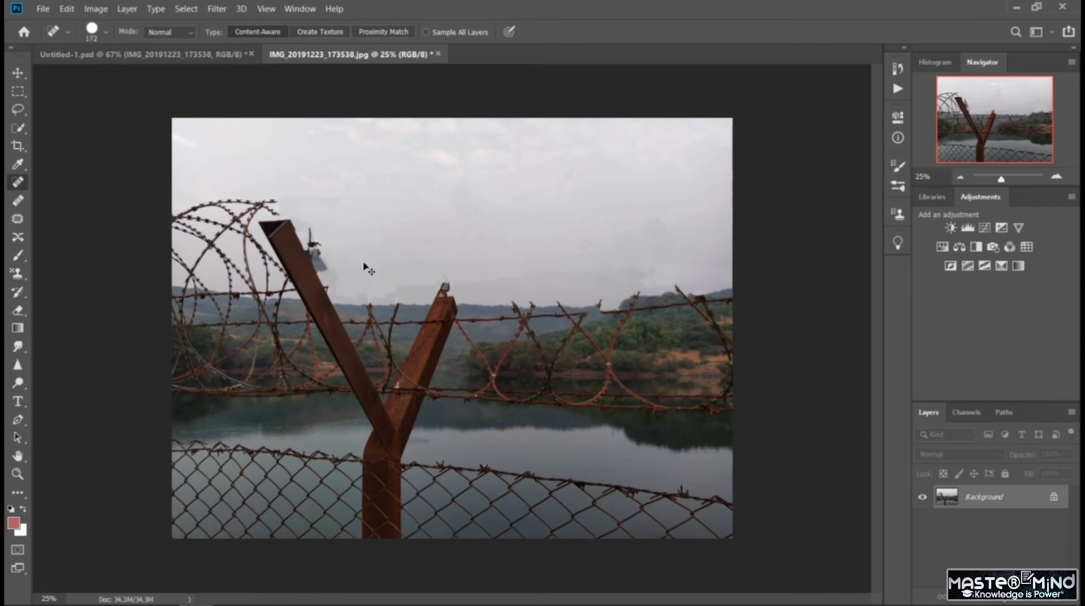
drag(281, 206, 215, 206)
Step: Reduce the healing brush to 126 px and heal away the topmost razor-wire strand near the photo's left edge
key(ctrl+plus)
key(ctrl+plus)
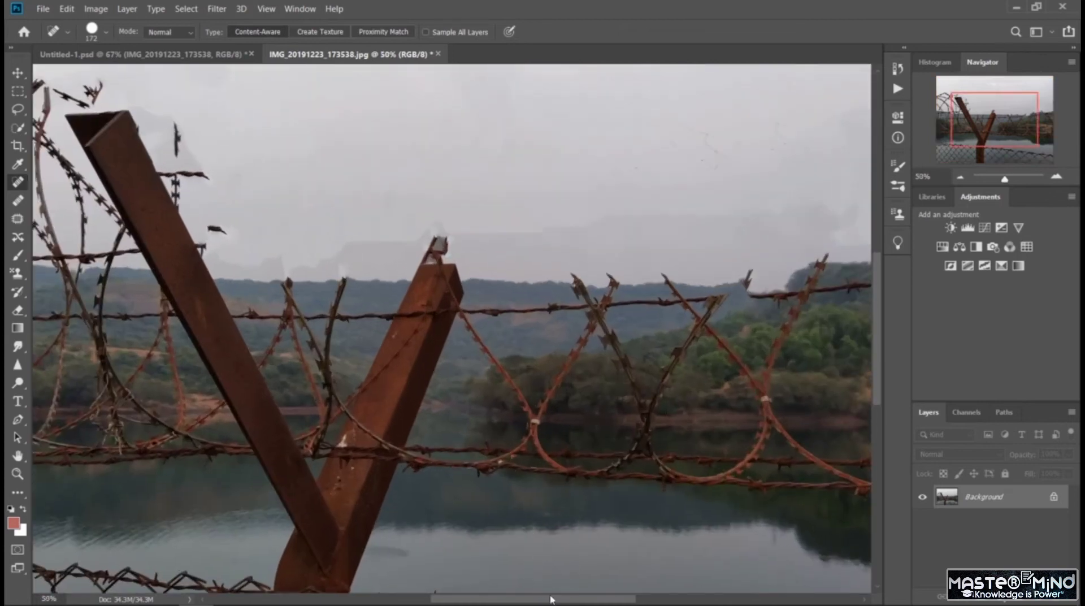
drag(541, 599, 486, 599)
scroll(232, 220, up, 2)
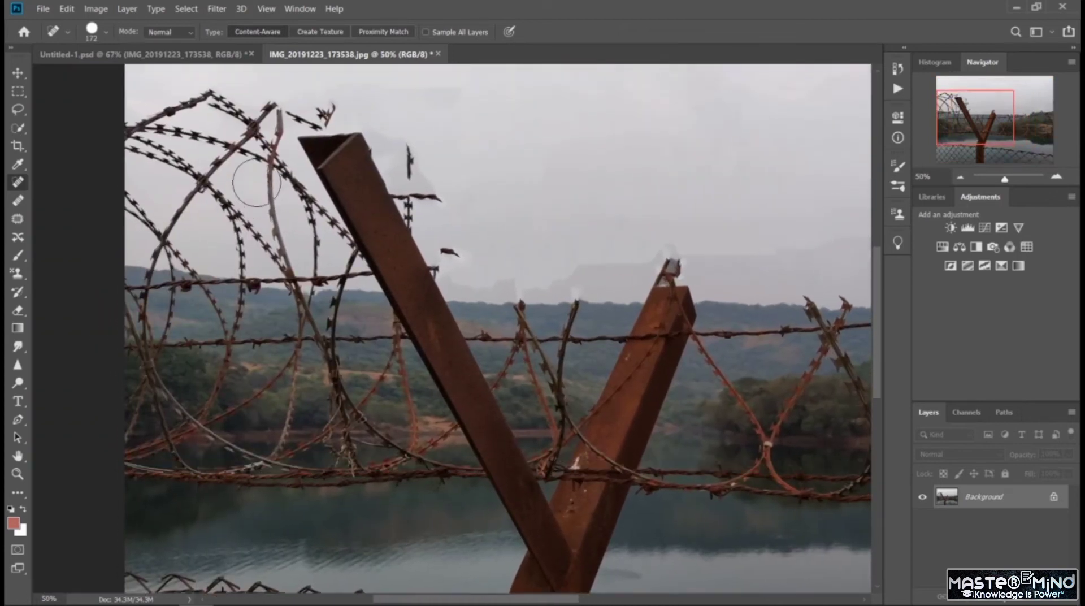
click(105, 32)
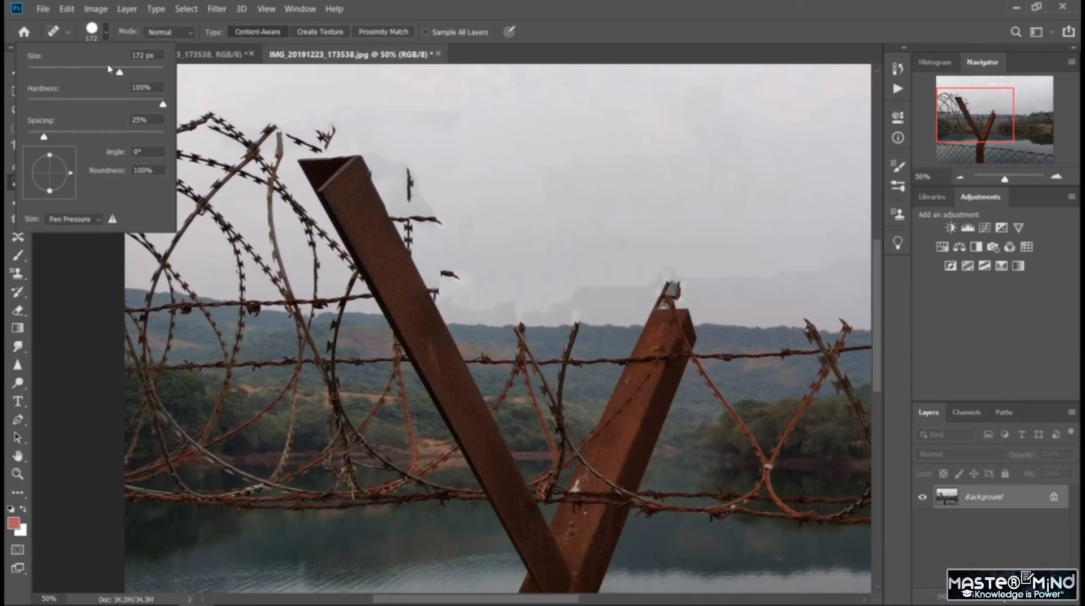
click(223, 106)
mouse_move(224, 107)
mouse_down()
mouse_move(153, 130)
mouse_move(213, 122)
mouse_move(244, 149)
mouse_up()
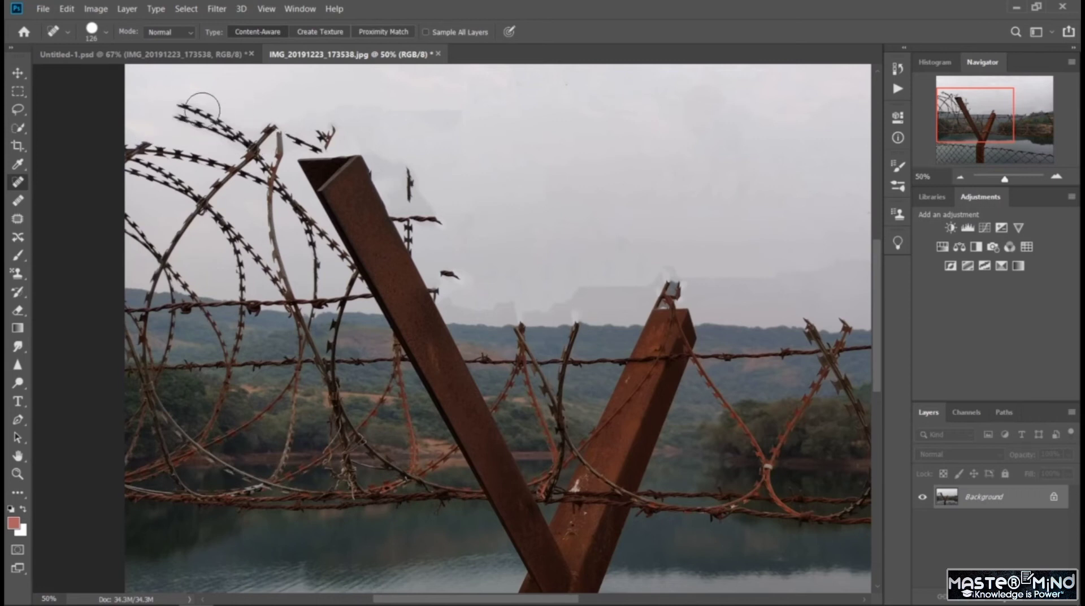
Step: Heal over the loose razor-wire ends at the coil's upper edge and the wire pieces above the taller post arm's tip
mouse_move(193, 105)
mouse_down()
mouse_move(173, 100)
mouse_move(244, 136)
mouse_up()
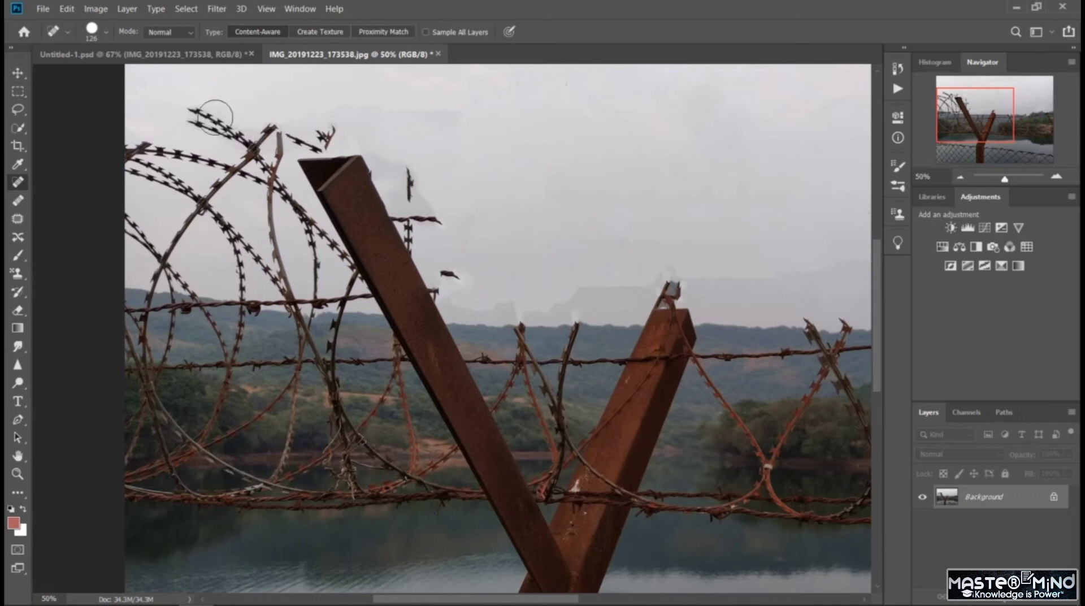
drag(179, 107, 247, 134)
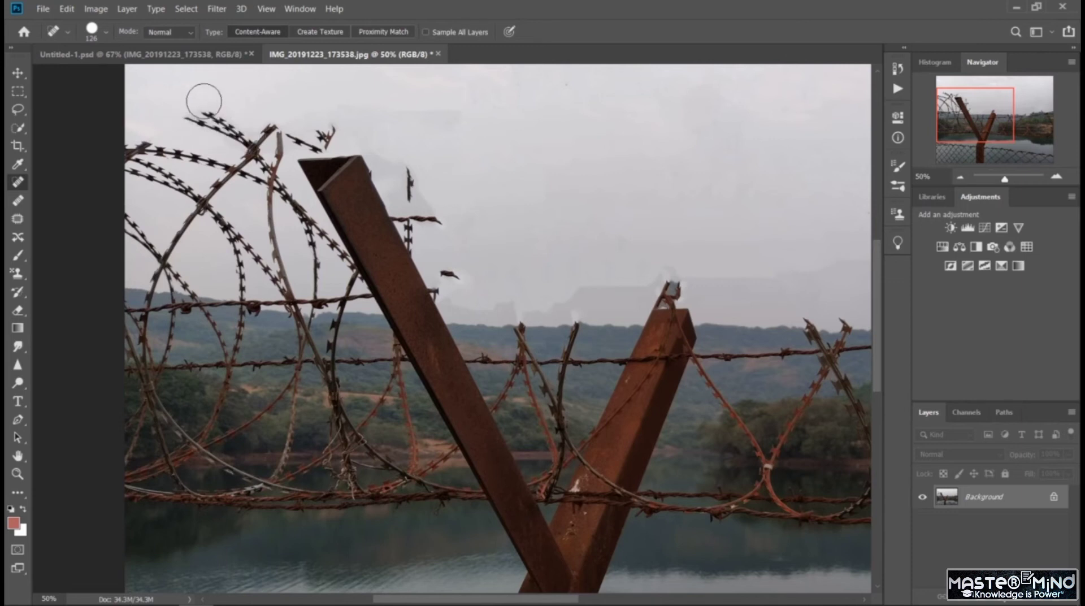
drag(194, 92, 252, 133)
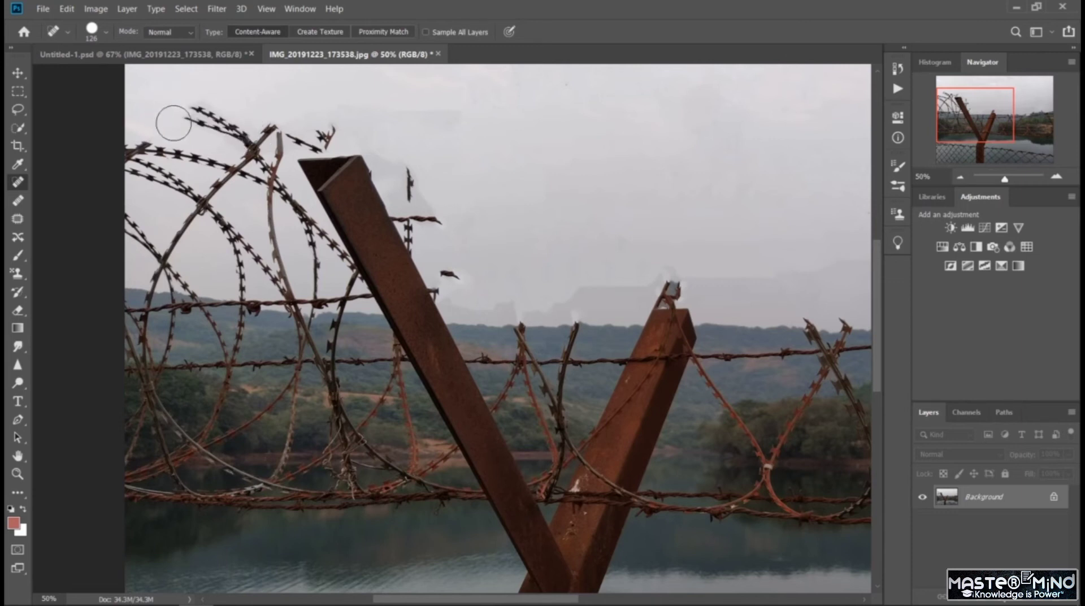
mouse_move(170, 113)
mouse_down()
mouse_move(247, 135)
mouse_move(199, 107)
mouse_move(220, 116)
mouse_up()
click(107, 33)
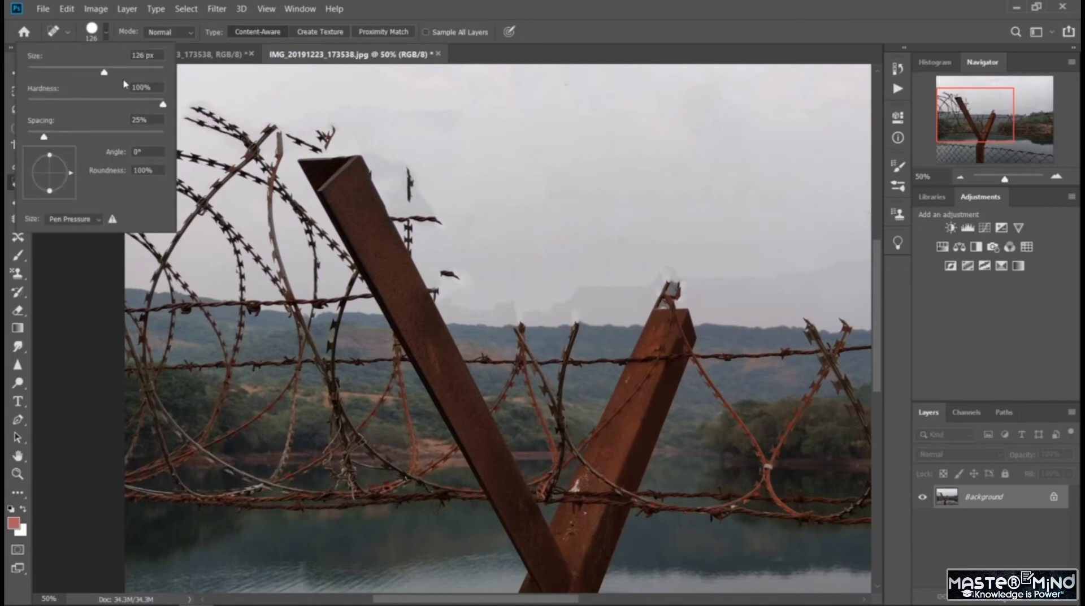
mouse_move(346, 112)
mouse_down()
mouse_move(301, 143)
mouse_move(301, 162)
mouse_move(363, 186)
mouse_move(396, 172)
mouse_up()
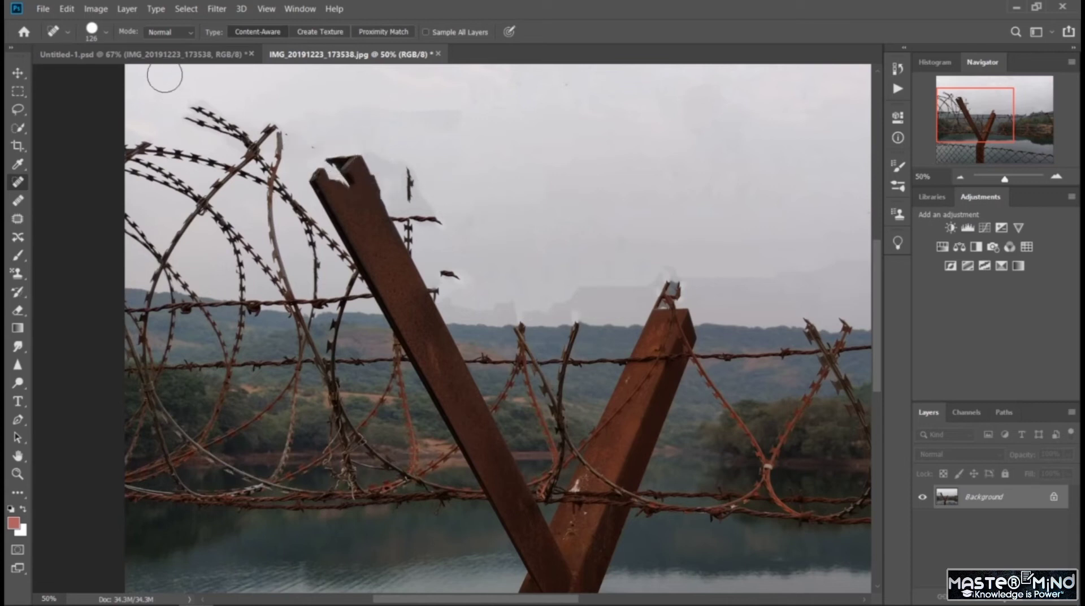
click(106, 33)
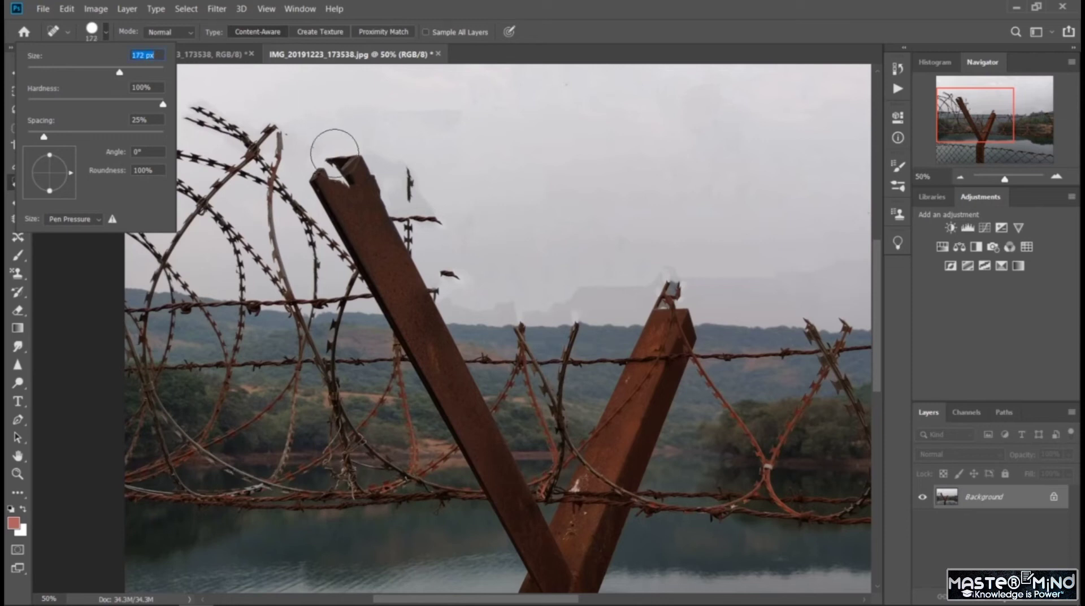
mouse_move(334, 150)
mouse_down()
mouse_move(435, 288)
mouse_move(426, 175)
mouse_up()
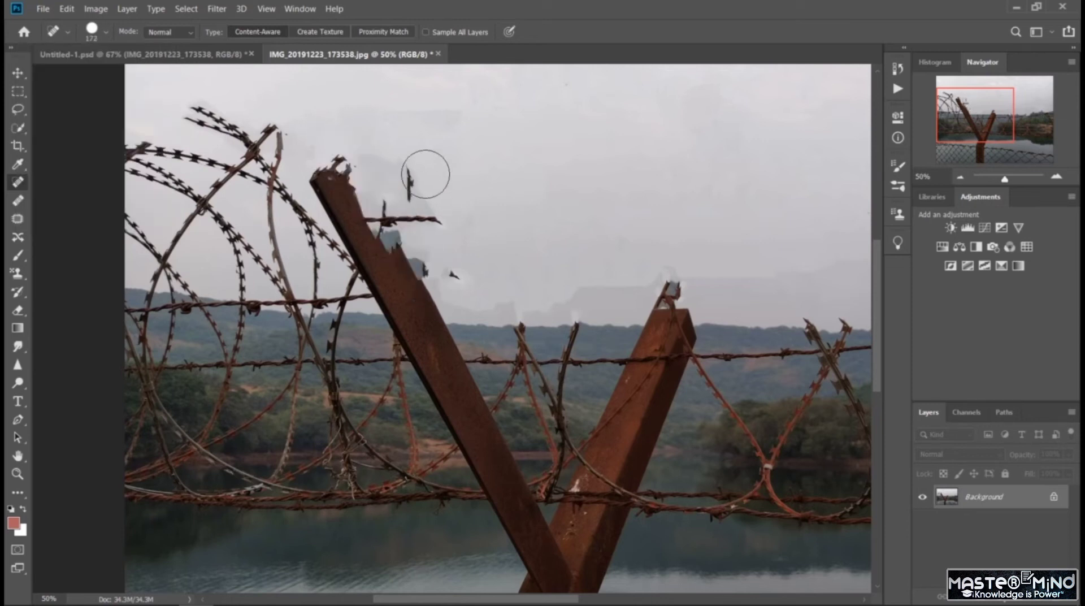
key(ctrl+z)
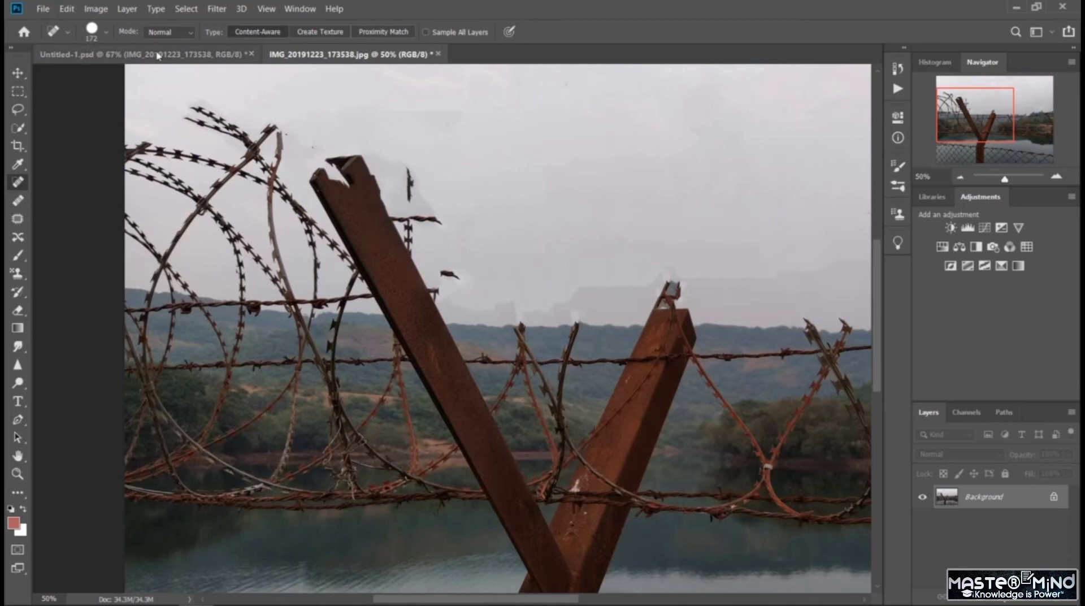
Step: Enlarge the brush to 399 px and heal away the upper part of the taller post arm with the wire pieces around it
click(107, 33)
drag(139, 72, 143, 71)
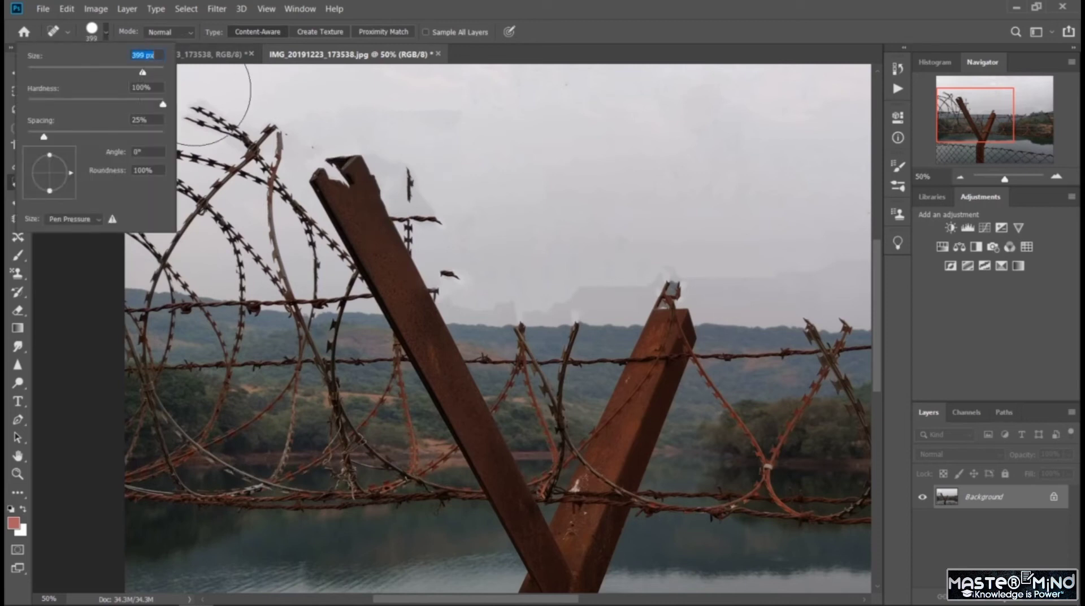
mouse_move(346, 164)
mouse_down()
mouse_move(423, 286)
mouse_move(435, 229)
mouse_up()
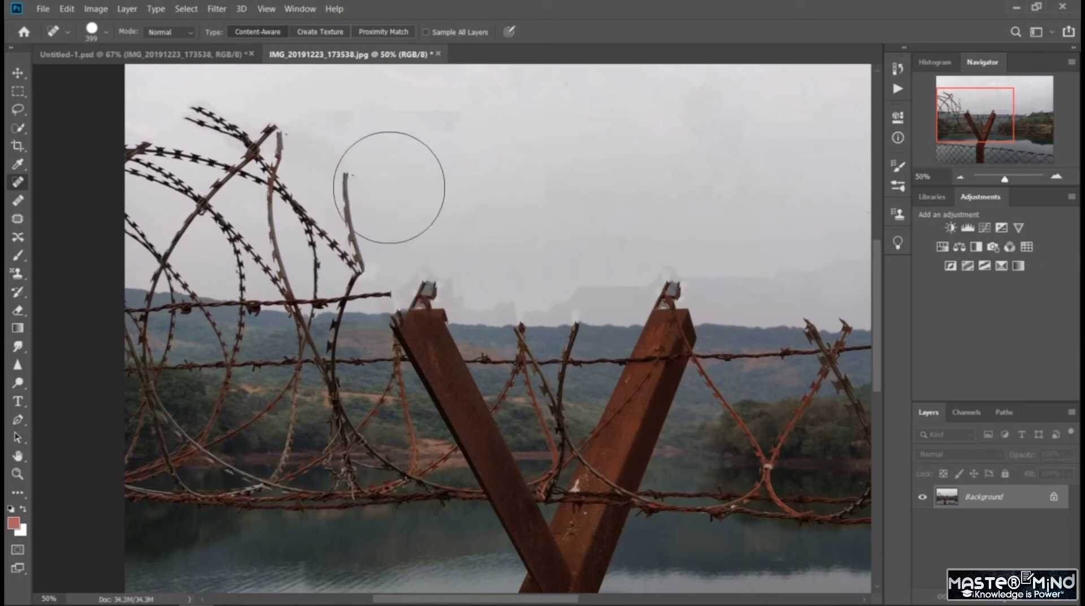
mouse_move(377, 175)
mouse_down()
mouse_move(359, 260)
mouse_move(392, 247)
mouse_move(373, 264)
mouse_move(522, 272)
mouse_up()
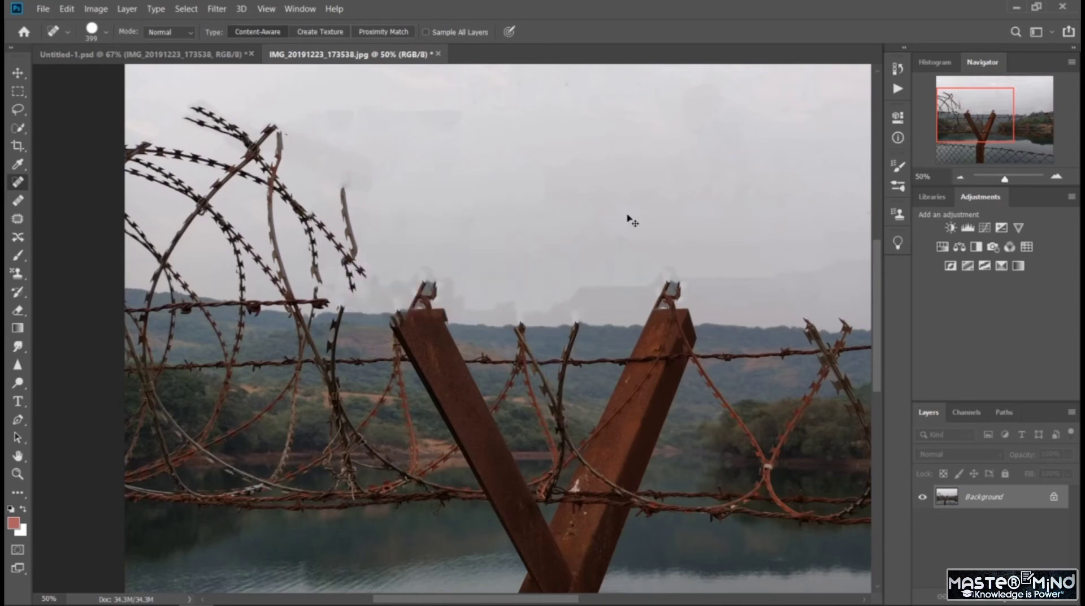
Step: Reduce the brush to 113 px and further to 84 px while healing the lower ends of the coil strands in the left sky
click(104, 34)
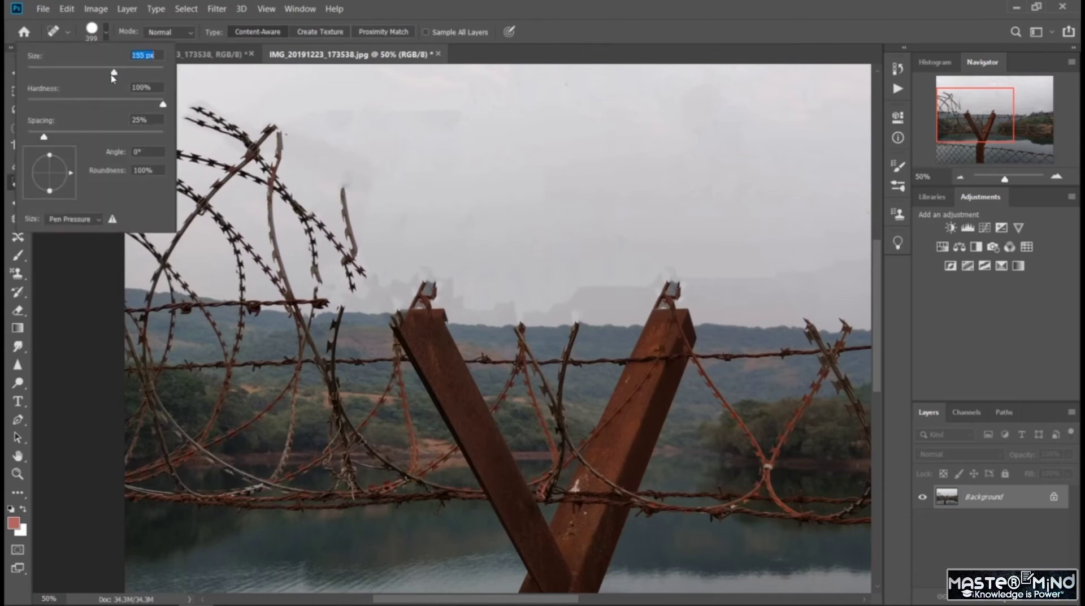
click(172, 247)
mouse_move(170, 251)
mouse_down()
mouse_move(199, 215)
mouse_move(130, 215)
mouse_move(146, 257)
mouse_move(170, 248)
mouse_up()
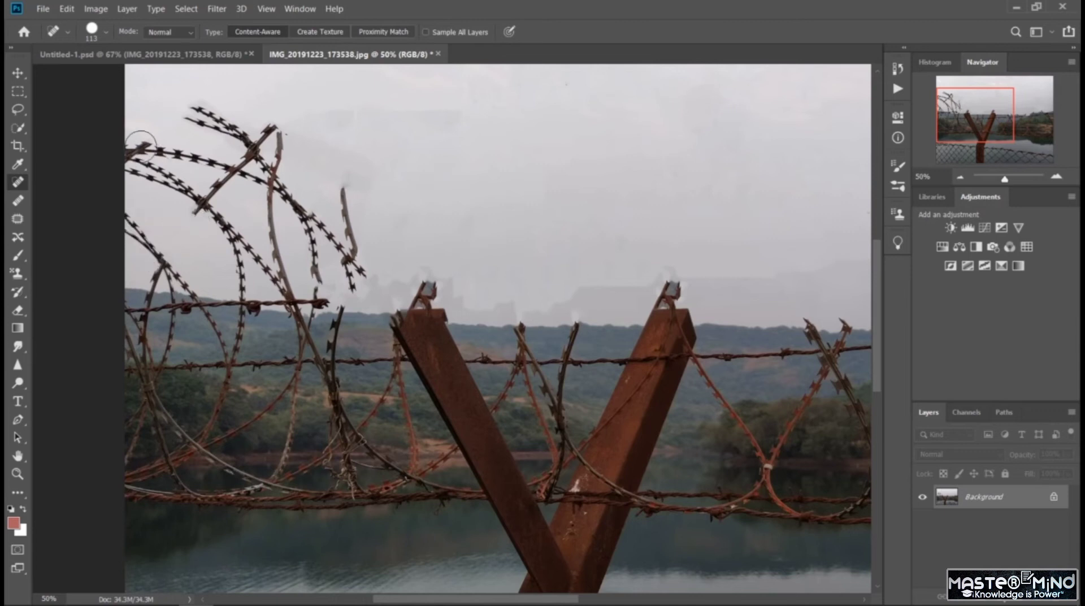
click(105, 32)
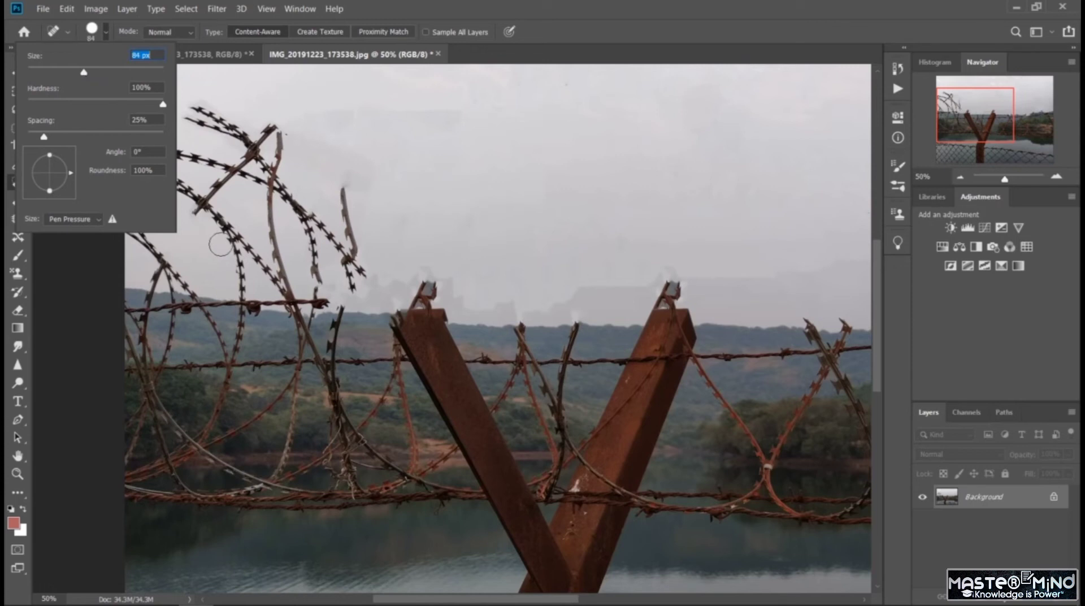
drag(218, 236, 237, 291)
drag(210, 222, 268, 283)
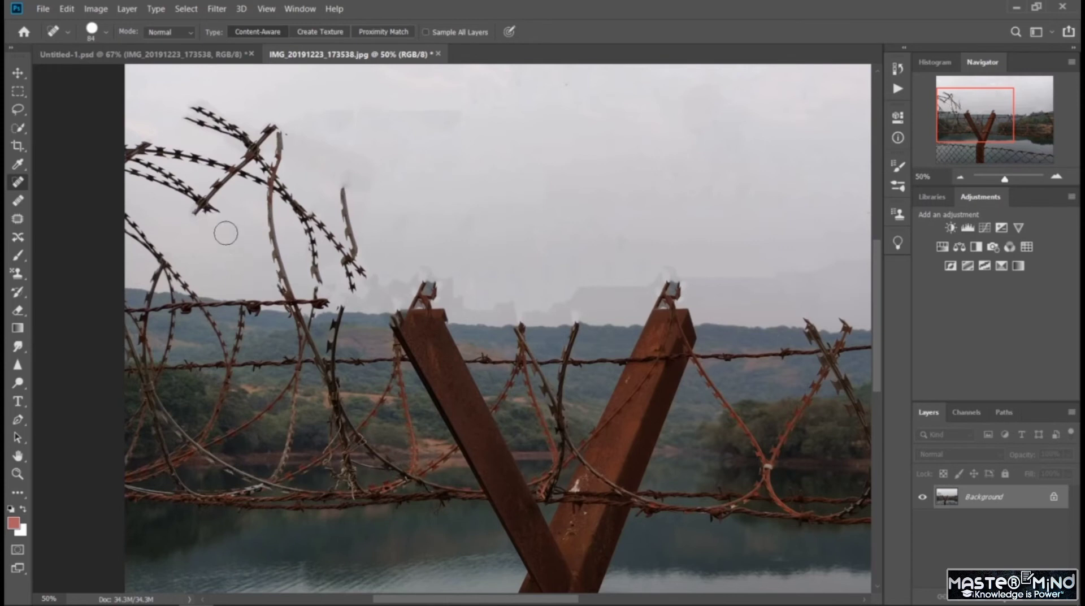
drag(219, 213, 199, 209)
Step: Heal the hanging razor-wire strands above the left hills and trim the end of the horizontal wire on the skyline
drag(260, 189, 291, 288)
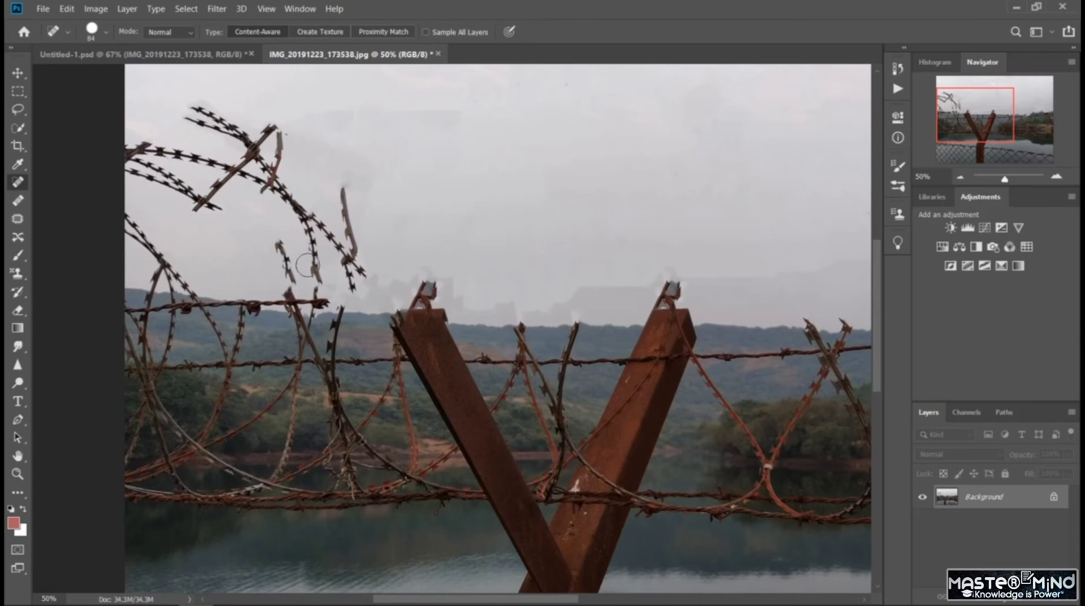
mouse_move(277, 236)
mouse_down()
mouse_move(288, 284)
mouse_move(300, 272)
mouse_move(309, 283)
mouse_move(315, 257)
mouse_move(300, 240)
mouse_move(327, 259)
mouse_up()
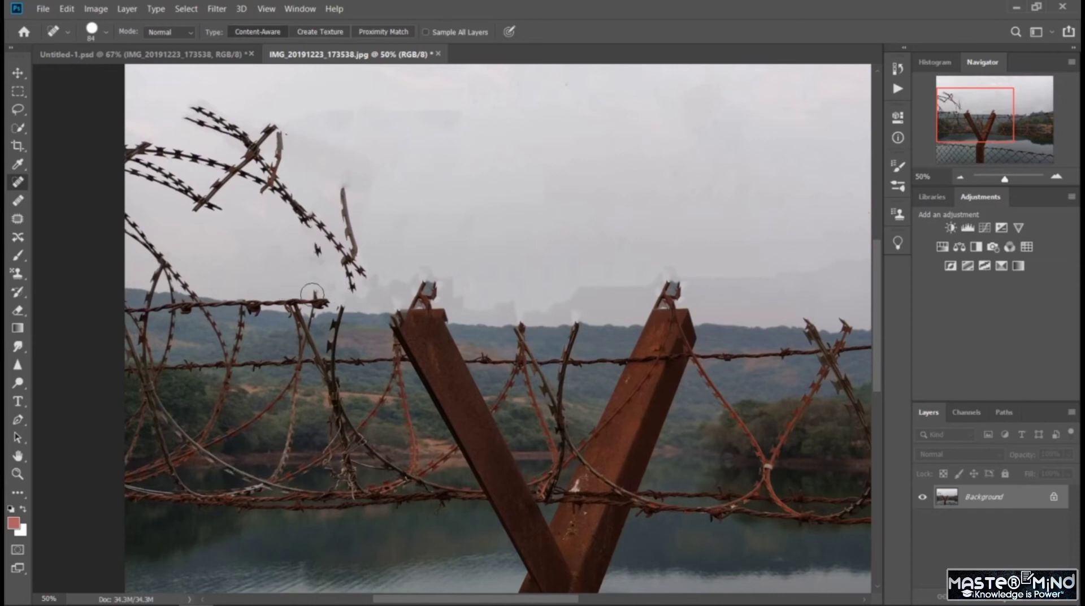
drag(330, 298, 257, 292)
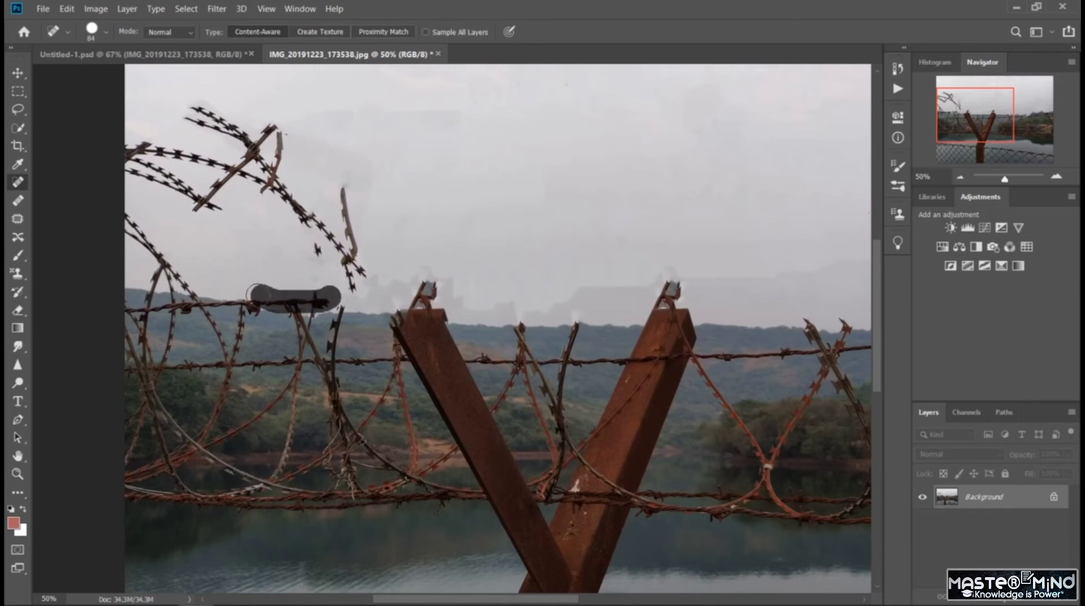
mouse_move(316, 269)
mouse_down()
mouse_move(330, 284)
mouse_move(304, 298)
mouse_up()
key(ctrl+z)
Step: Heal away the stray wire speck, the diagonal razor-wire strand and the stub in the sky between coil and post
mouse_move(318, 258)
mouse_down()
mouse_move(308, 245)
mouse_move(318, 255)
mouse_up()
drag(358, 297, 312, 217)
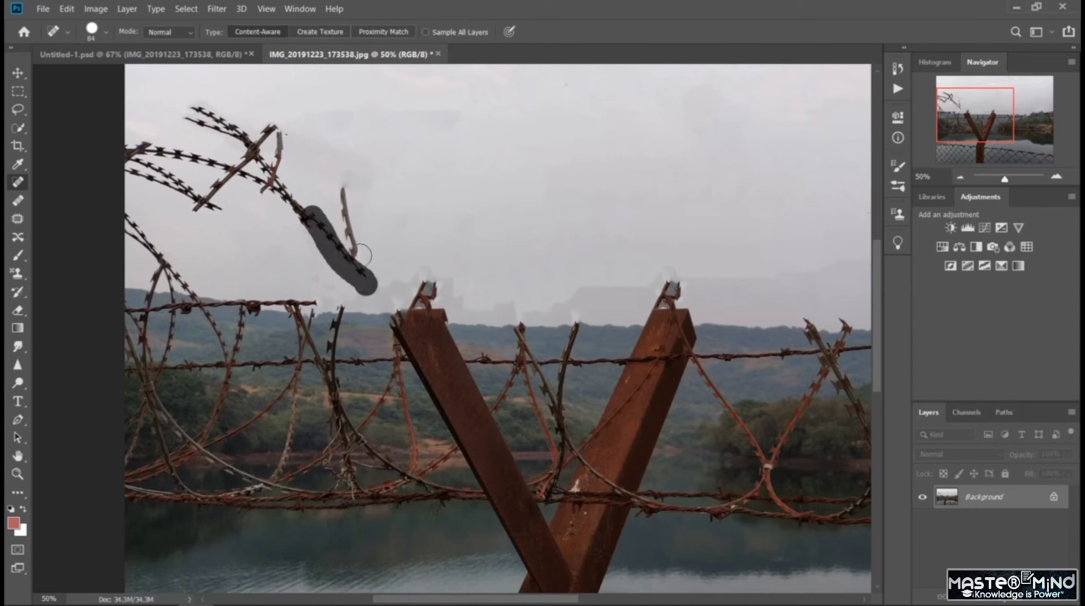
mouse_move(363, 253)
mouse_down()
mouse_move(346, 184)
mouse_move(373, 248)
mouse_move(291, 210)
mouse_move(268, 181)
mouse_up()
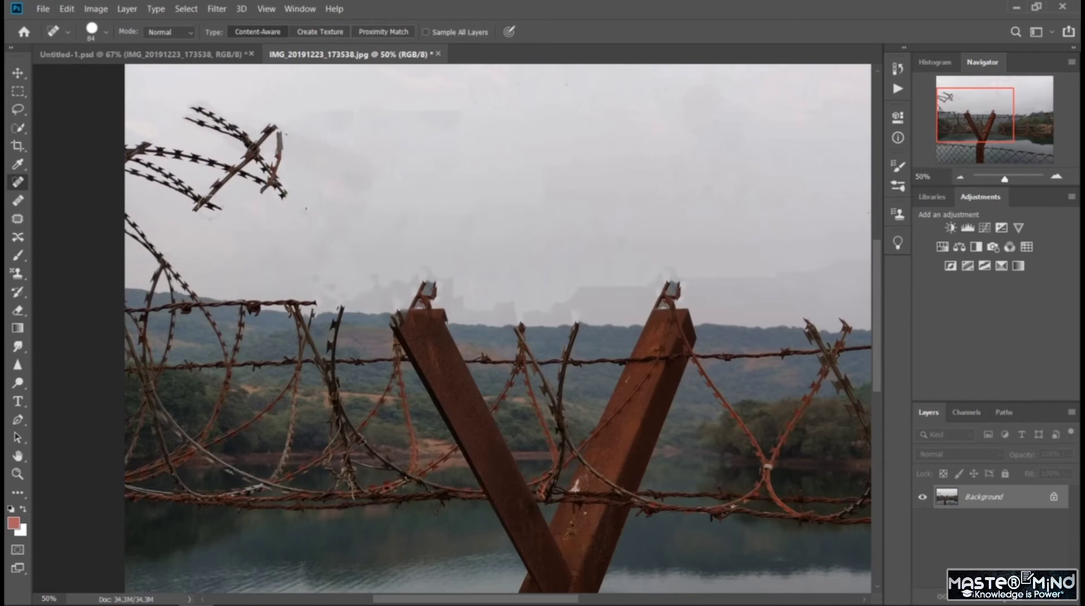
Step: Heal away the remaining cluster of razor-wire strands and dark specks in the upper-left sky
mouse_move(224, 213)
mouse_down()
mouse_move(182, 186)
mouse_move(221, 207)
mouse_move(236, 174)
mouse_move(239, 195)
mouse_move(198, 201)
mouse_move(133, 173)
mouse_move(154, 167)
mouse_move(137, 152)
mouse_move(218, 168)
mouse_up()
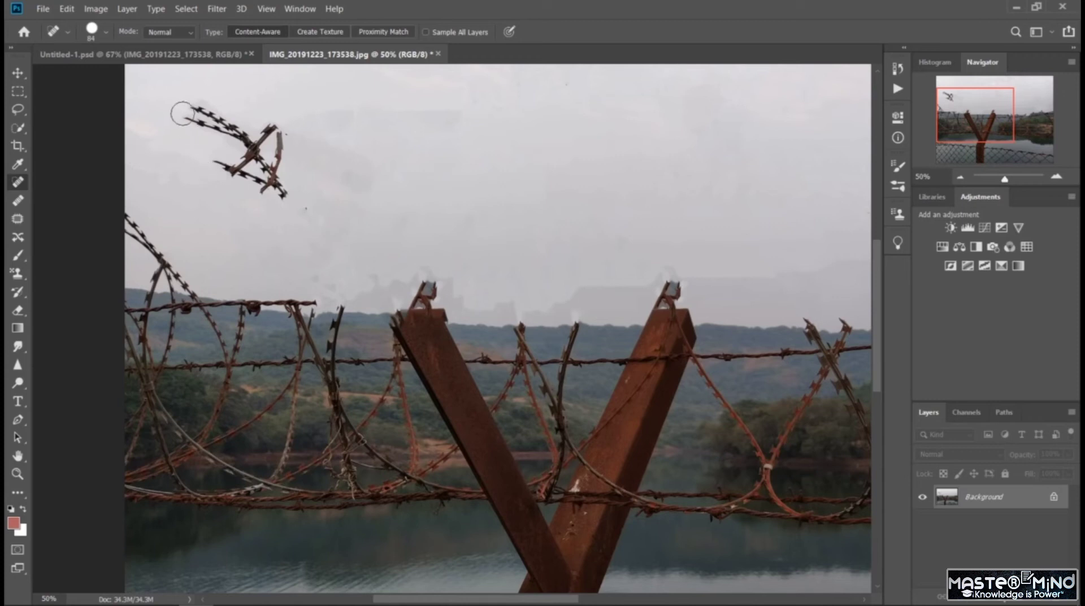
drag(175, 120, 229, 148)
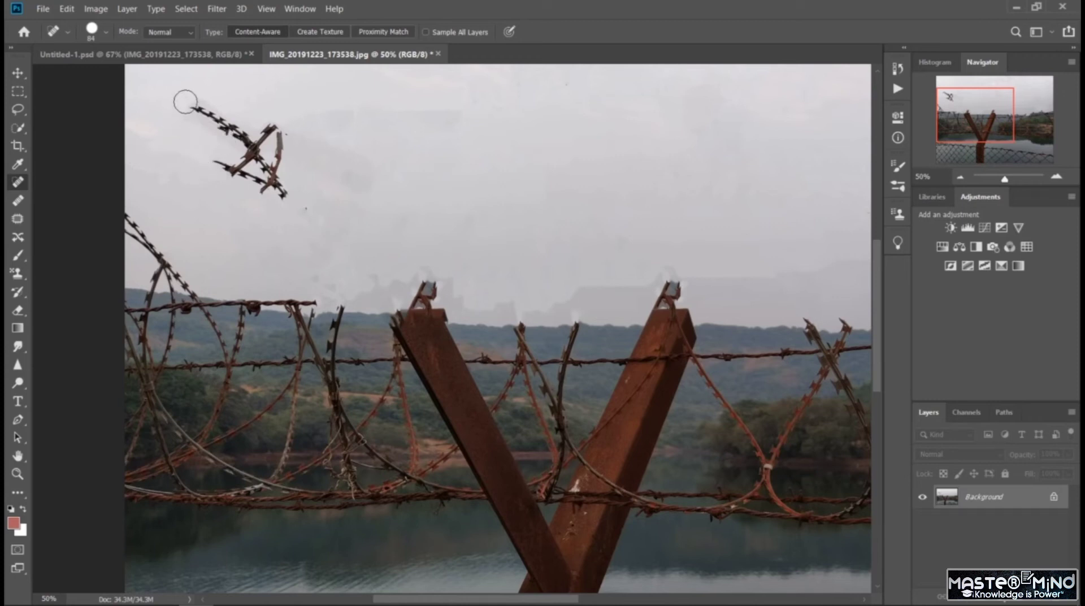
mouse_move(183, 100)
mouse_down()
mouse_move(253, 137)
mouse_move(240, 162)
mouse_move(205, 124)
mouse_move(255, 142)
mouse_move(272, 122)
mouse_up()
mouse_move(287, 170)
mouse_down()
mouse_move(294, 202)
mouse_move(261, 207)
mouse_move(288, 165)
mouse_move(243, 144)
mouse_move(229, 168)
mouse_move(283, 195)
mouse_up()
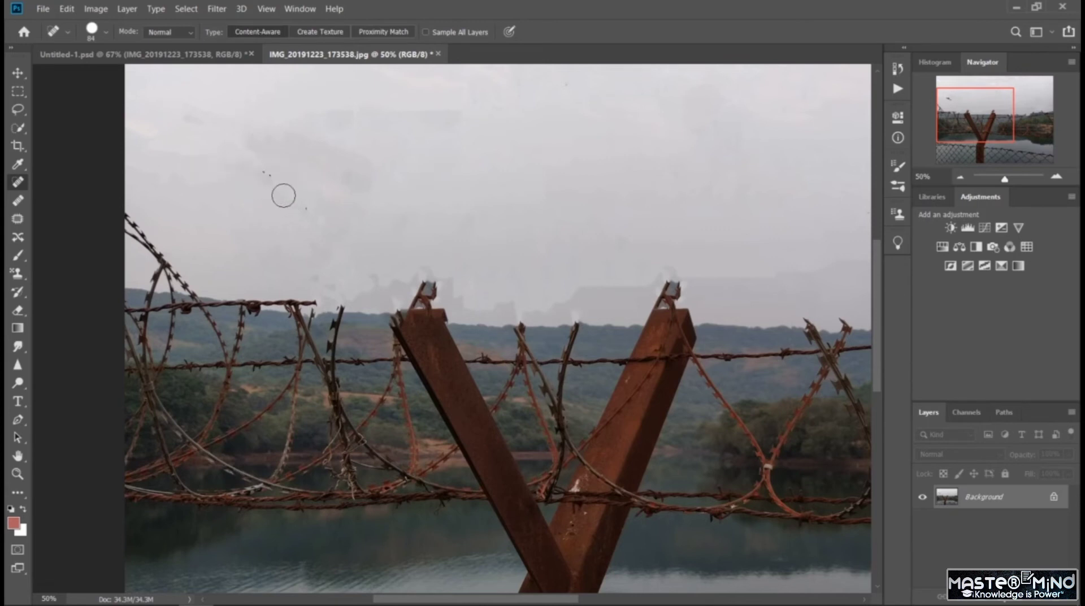
drag(244, 159, 322, 216)
Step: Heal the wire stub on the shortened post arm's tip and the razor and barbed wire along the left skyline
mouse_move(388, 288)
mouse_down()
mouse_move(450, 296)
mouse_move(452, 265)
mouse_move(413, 298)
mouse_move(432, 287)
mouse_up()
click(448, 261)
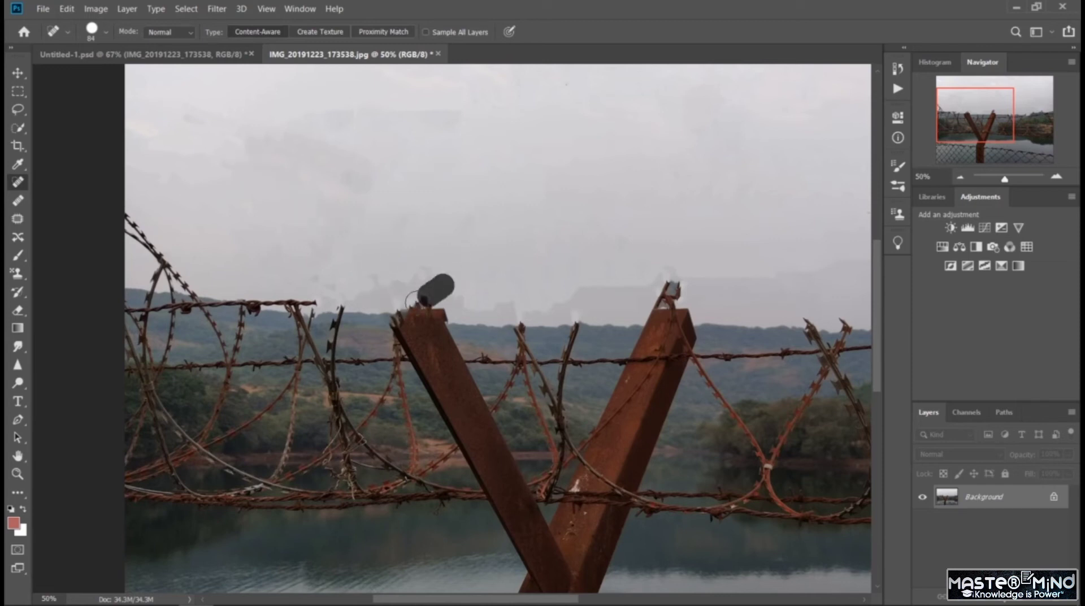
mouse_move(133, 223)
mouse_down()
mouse_move(197, 280)
mouse_move(160, 269)
mouse_move(158, 278)
mouse_move(188, 283)
mouse_move(190, 314)
mouse_move(224, 310)
mouse_up()
click(164, 258)
mouse_move(149, 291)
mouse_down()
mouse_move(146, 351)
mouse_move(157, 314)
mouse_move(142, 357)
mouse_move(167, 354)
mouse_move(177, 299)
mouse_move(197, 311)
mouse_move(174, 310)
mouse_move(198, 323)
mouse_move(310, 307)
mouse_up()
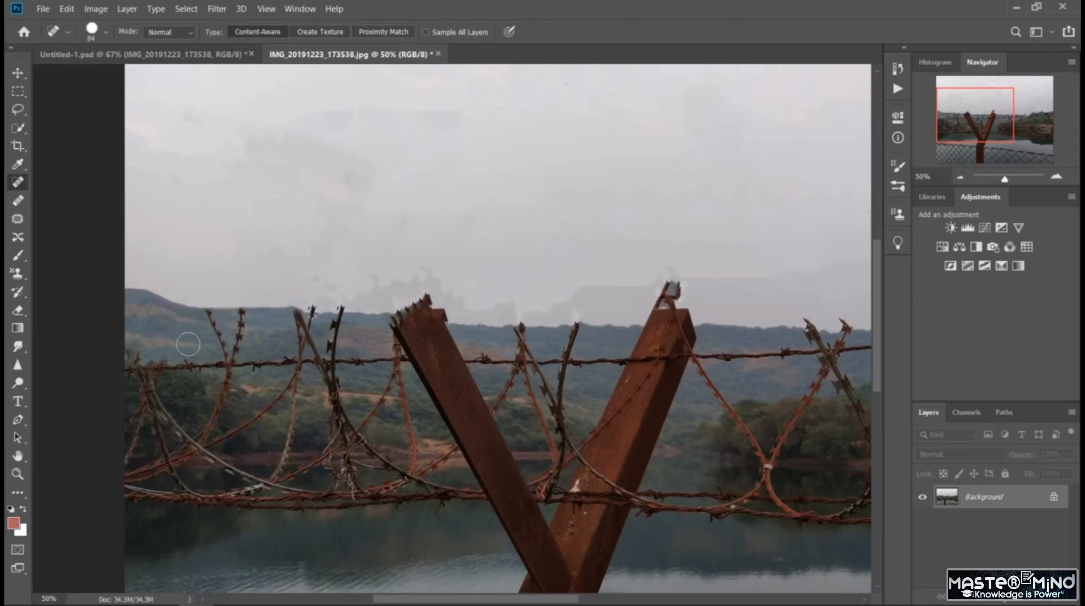
Step: Heal the razor-wire strands rising over the left hills between the skyline and the horizontal barbed wire
drag(205, 304, 225, 365)
drag(244, 302, 226, 362)
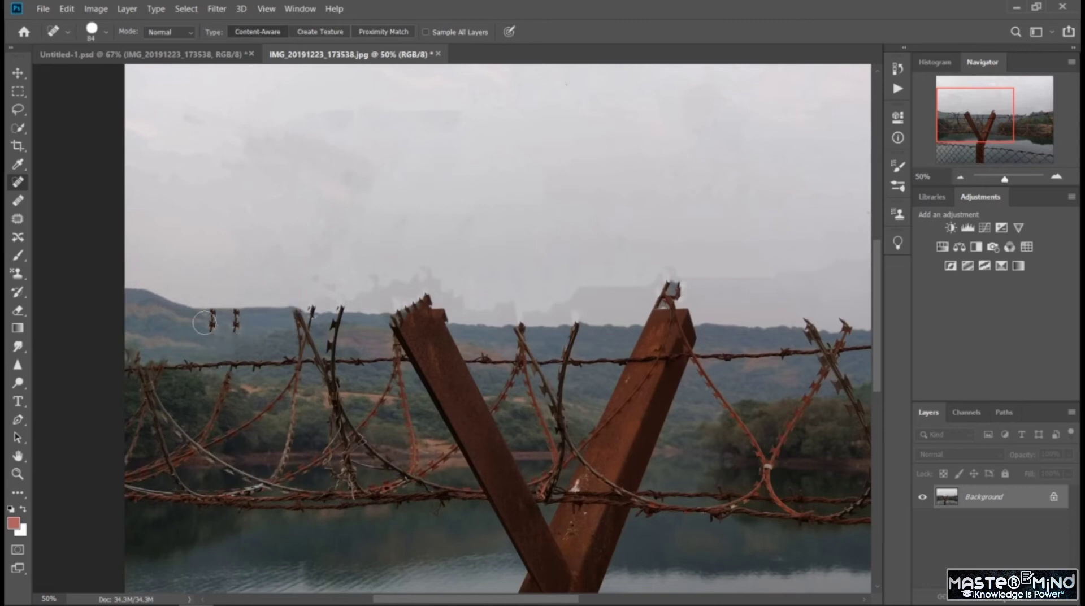
drag(187, 316, 367, 316)
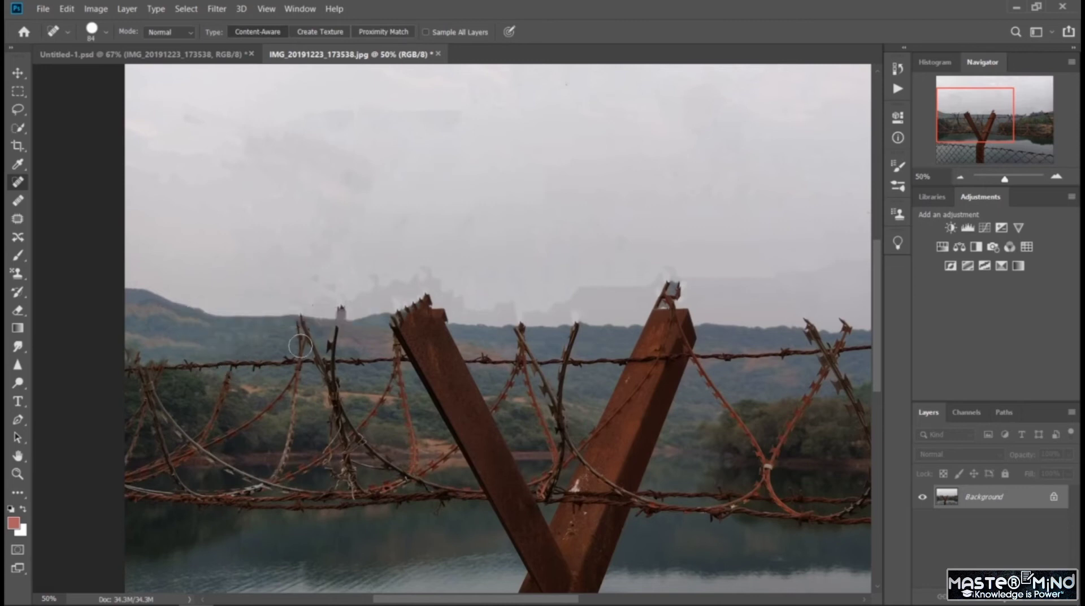
drag(296, 305, 367, 305)
drag(291, 321, 357, 341)
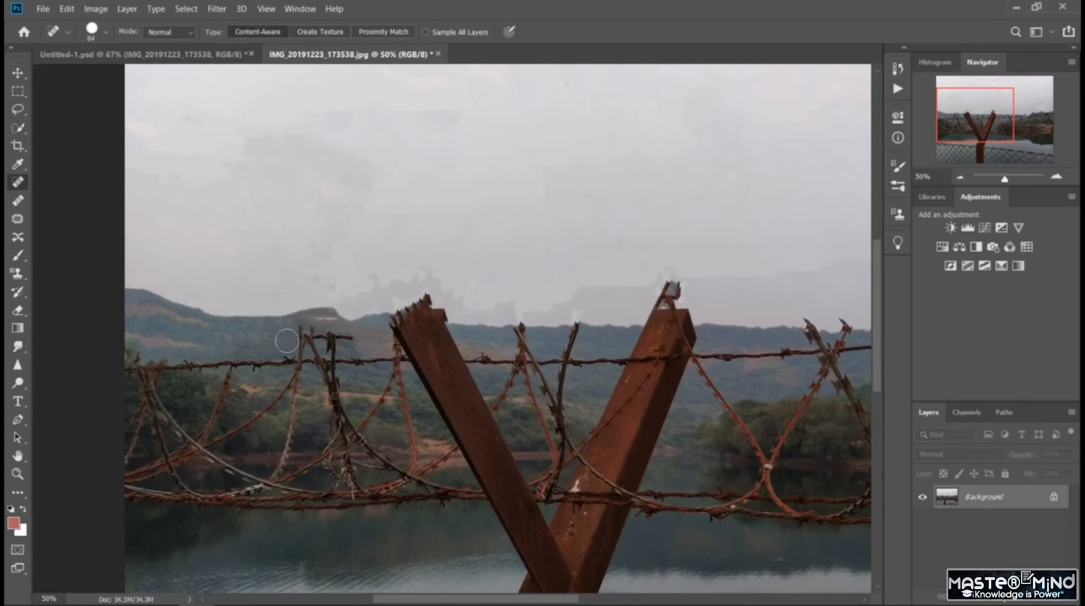
Step: Heal the wire over the hills beside the left post arm and the dark strand's upper part, undoing the last stroke
drag(287, 341, 395, 338)
drag(270, 361, 374, 360)
drag(283, 322, 379, 357)
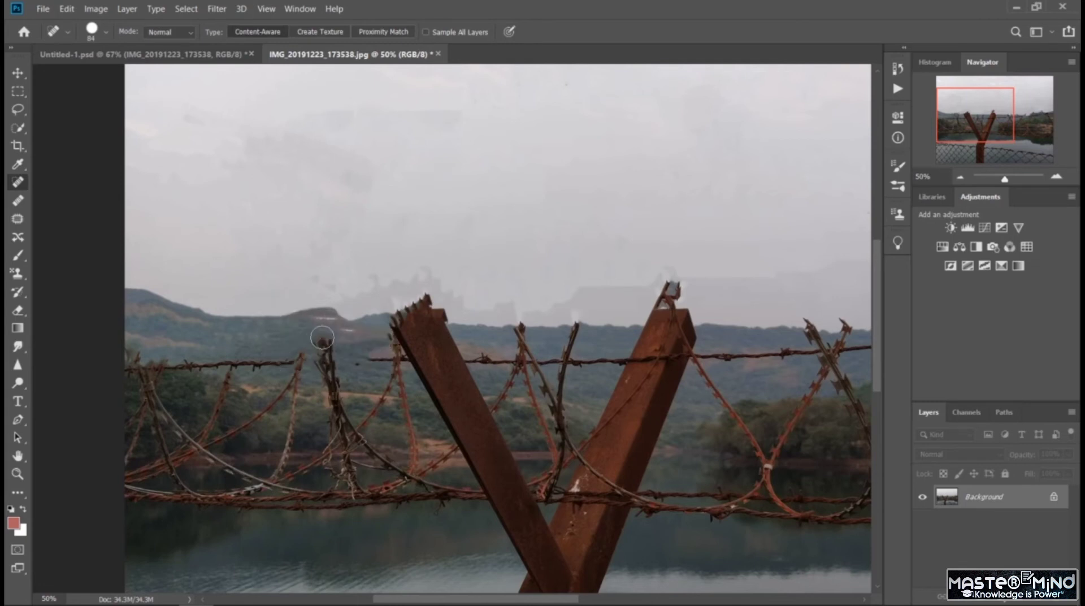
mouse_move(322, 337)
mouse_down()
mouse_move(356, 432)
mouse_move(333, 414)
mouse_move(470, 495)
mouse_up()
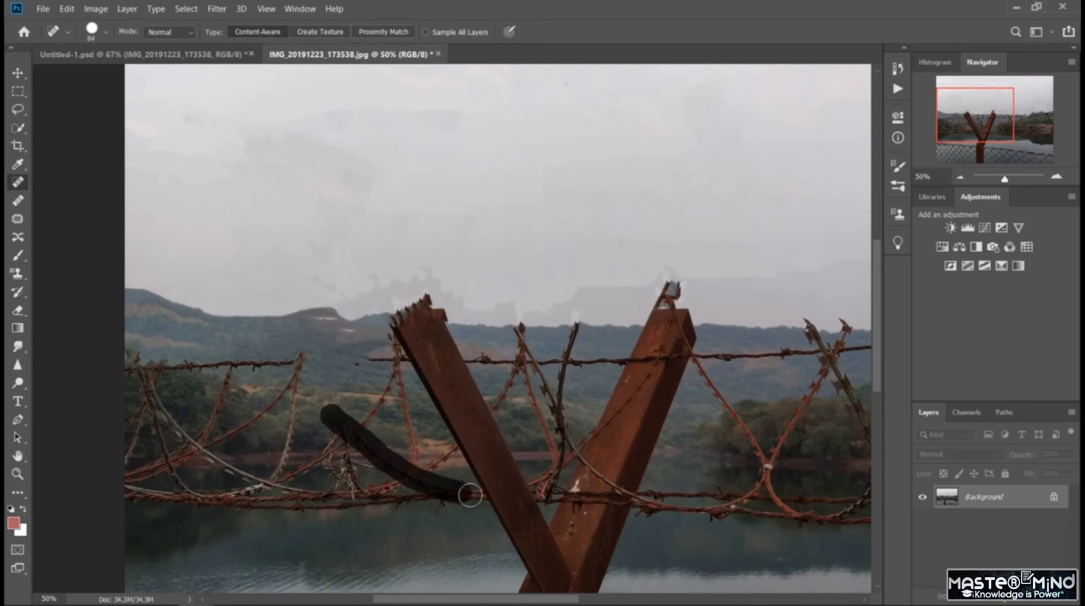
key(ctrl+z)
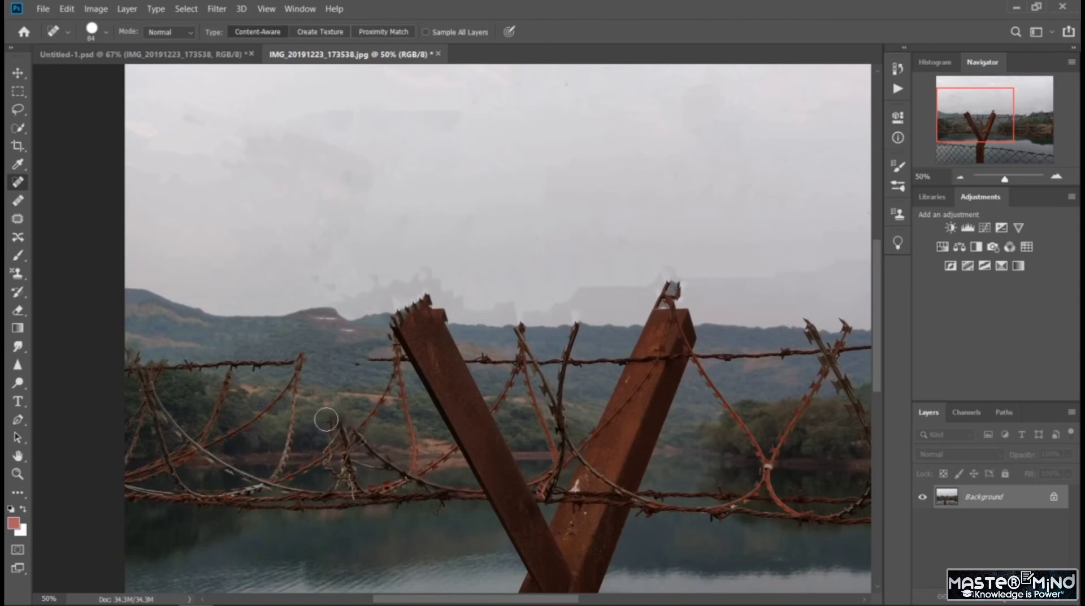
Step: Heal away the razor-wire strands and the piece of horizontal barbed wire just left of the left post arm
drag(308, 436, 393, 444)
mouse_move(331, 395)
mouse_down()
mouse_move(339, 468)
mouse_move(395, 444)
mouse_up()
mouse_move(305, 446)
mouse_down()
mouse_move(395, 450)
mouse_move(377, 399)
mouse_move(384, 371)
mouse_move(412, 360)
mouse_move(416, 461)
mouse_up()
drag(370, 329, 408, 368)
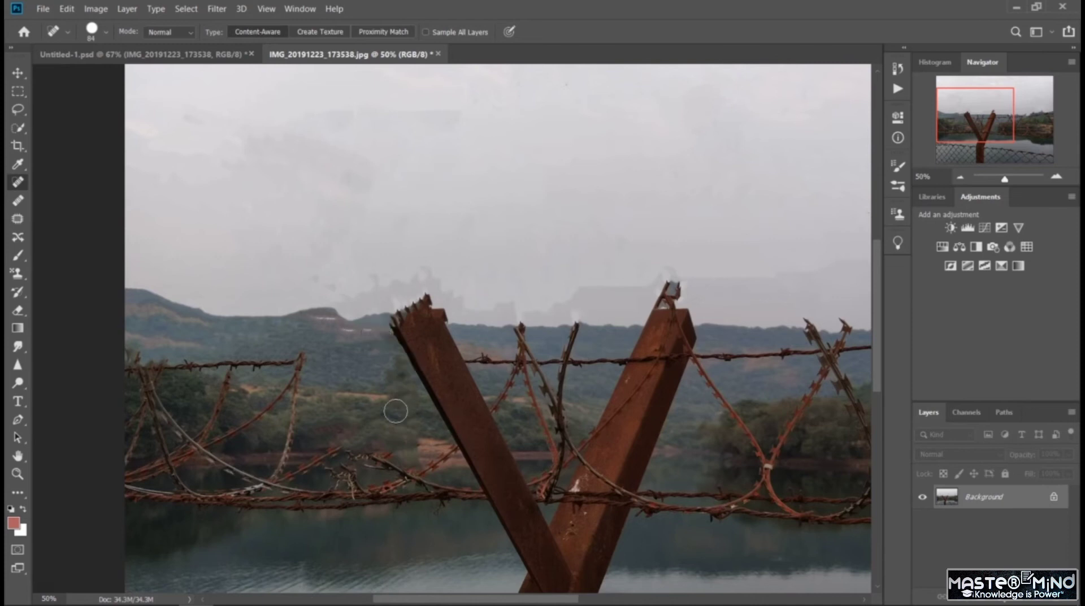
Step: Heal the upper horizontal barbed wire and the razor-wire coils hanging over the trees on the photo's left side
drag(314, 351, 290, 370)
drag(128, 368, 302, 363)
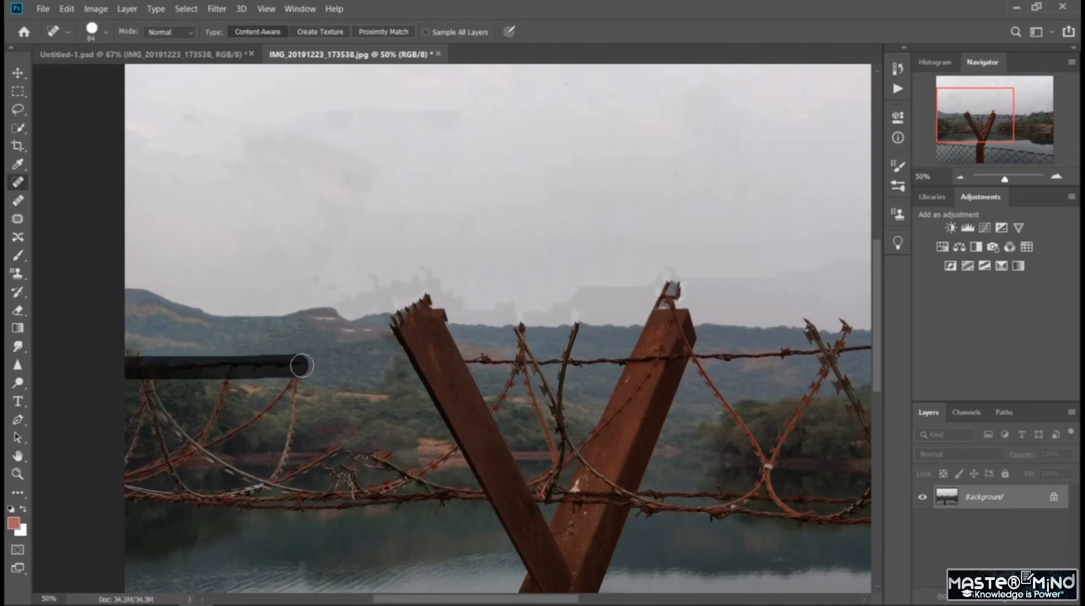
click(134, 368)
mouse_move(150, 389)
mouse_down()
mouse_move(179, 431)
mouse_move(174, 400)
mouse_move(125, 456)
mouse_up()
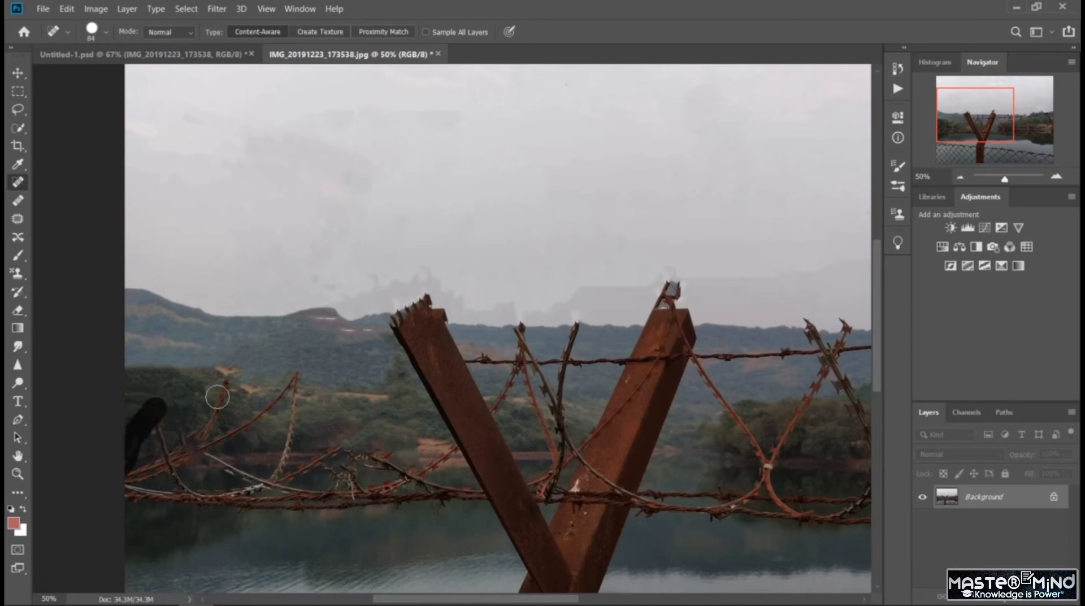
drag(217, 397, 219, 449)
mouse_move(152, 406)
mouse_down()
mouse_move(181, 480)
mouse_move(206, 444)
mouse_move(314, 374)
mouse_move(266, 486)
mouse_up()
drag(181, 435, 229, 425)
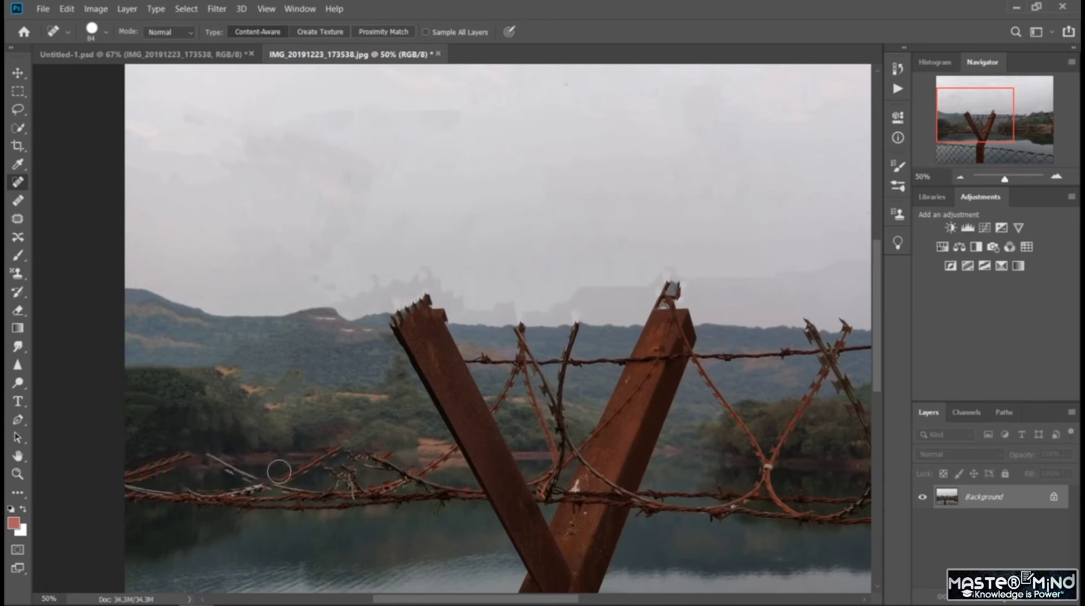
Step: Try to heal the lower barbed wire and wire fragments crossing the water's edge left of the post
mouse_move(140, 476)
mouse_down()
mouse_move(212, 447)
mouse_move(231, 471)
mouse_move(388, 493)
mouse_up()
drag(137, 496, 322, 497)
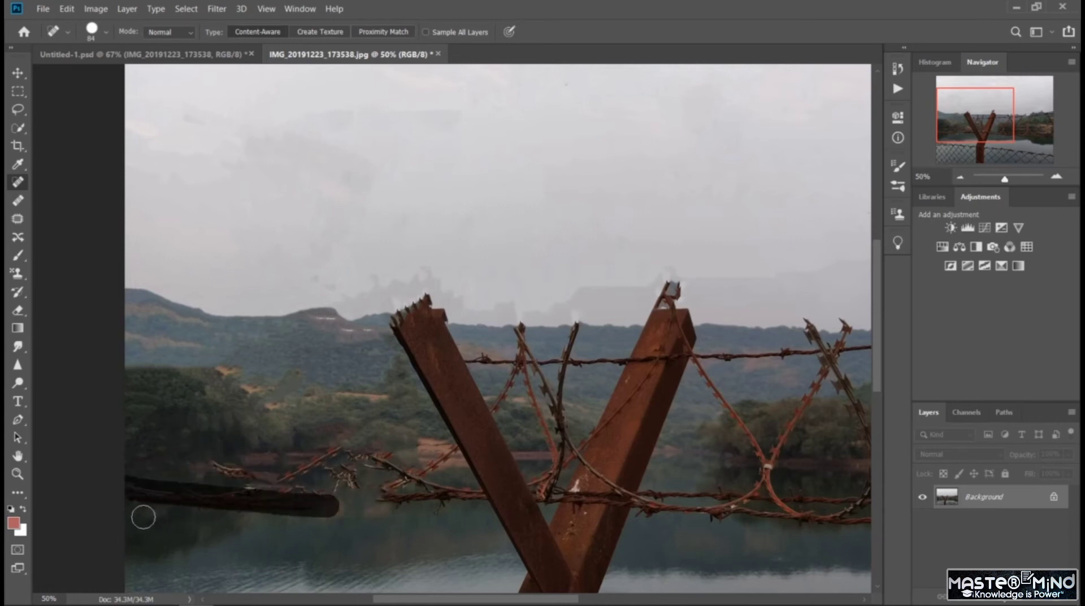
drag(136, 497, 358, 496)
drag(210, 468, 289, 477)
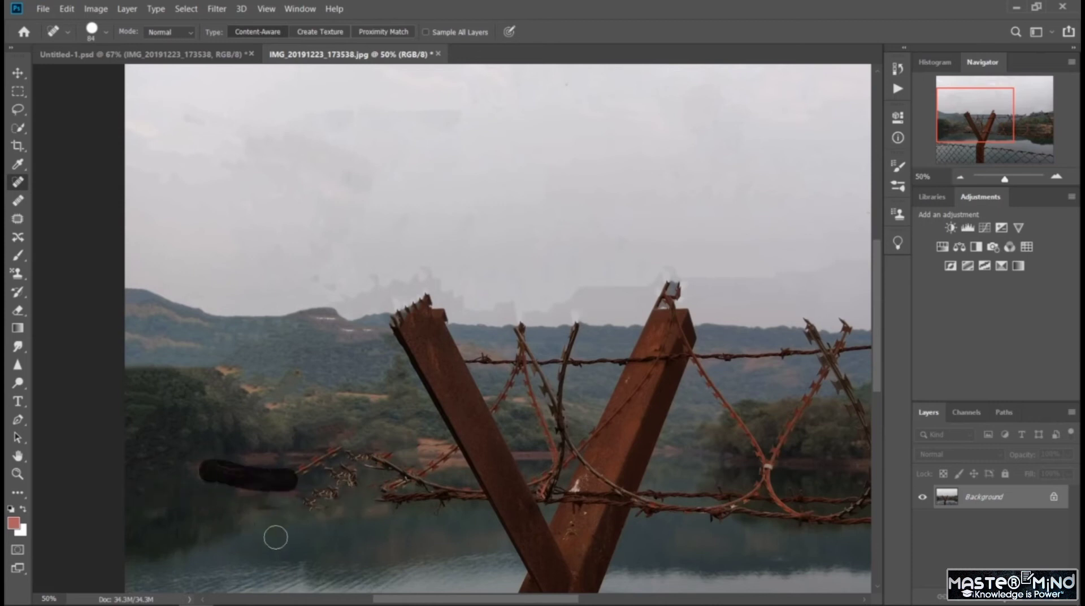
mouse_move(259, 510)
mouse_down()
mouse_move(310, 462)
mouse_move(353, 455)
mouse_up()
mouse_move(302, 528)
mouse_down()
mouse_move(387, 453)
mouse_move(334, 482)
mouse_move(387, 443)
mouse_up()
drag(274, 512, 462, 513)
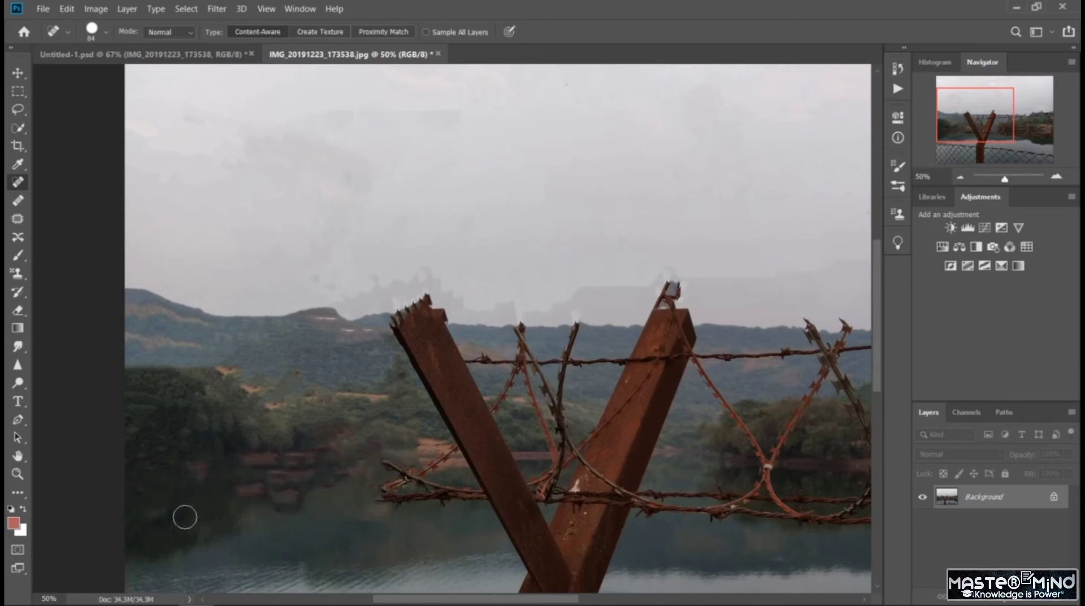
Step: Undo the healing strokes on the lower barbed wire left of the post
key(ctrl+z)
key(ctrl+z)
key(ctrl+z)
key(ctrl+z)
key(ctrl+z)
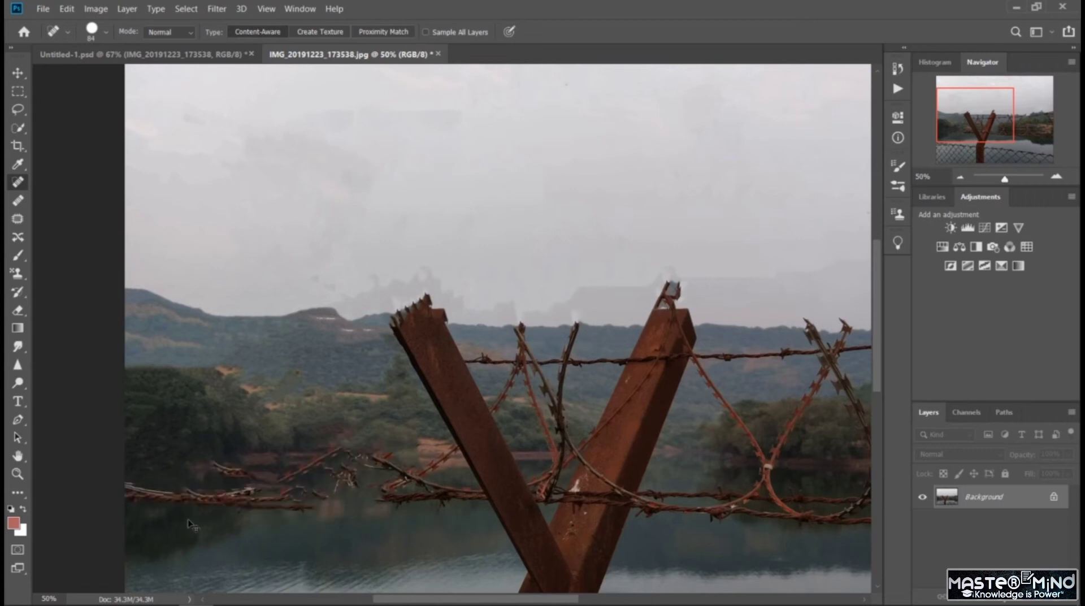
key(ctrl+z)
Step: Set the healing brush size to 165 px and heal the lower barbed wire over the water left of the post
scroll(237, 356, down, 3)
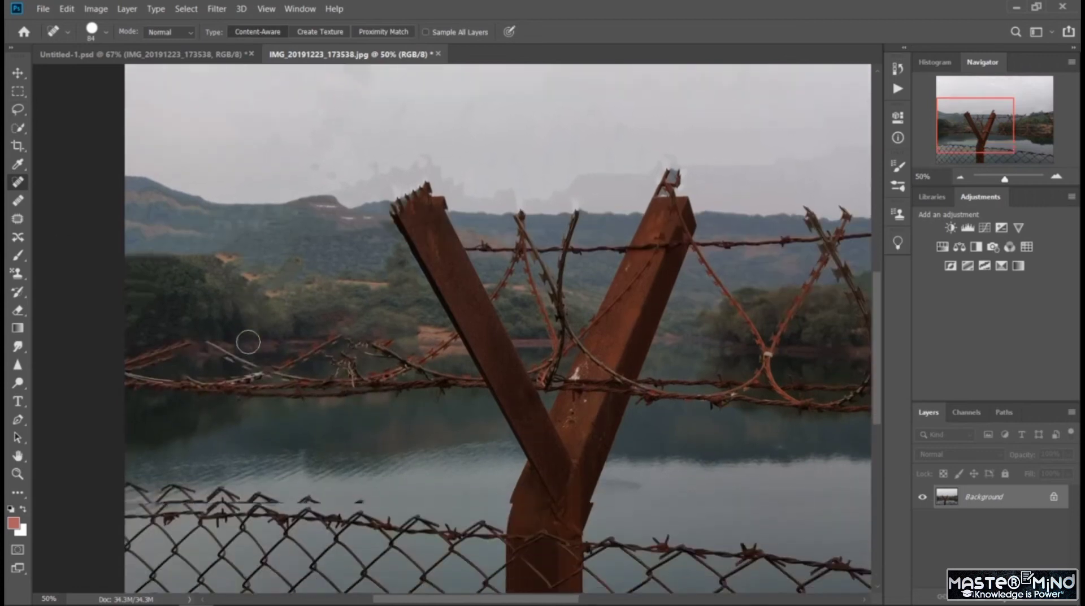
click(105, 32)
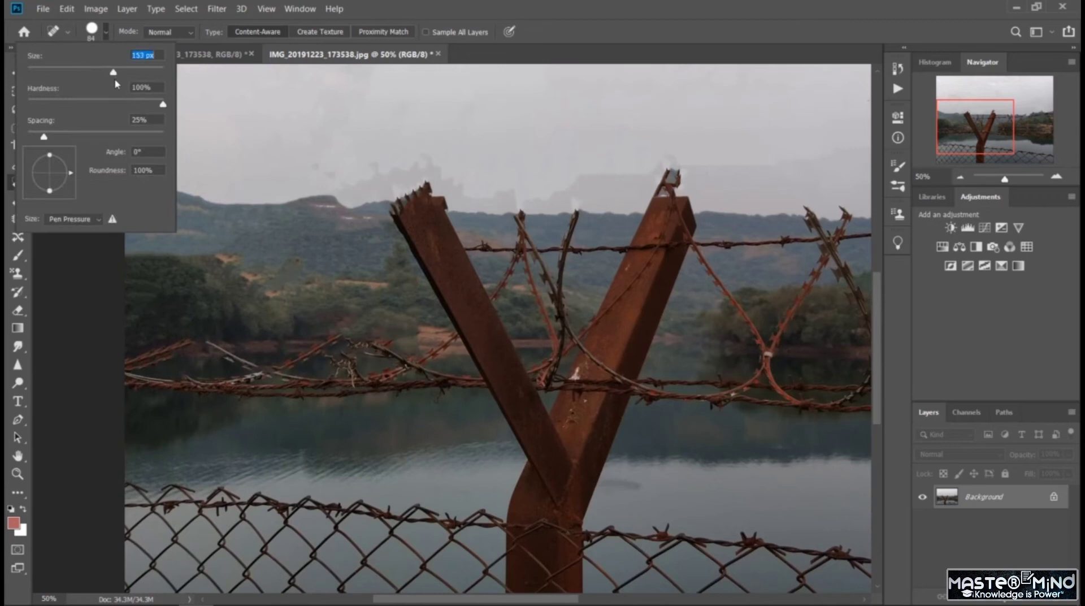
drag(116, 83, 120, 79)
mouse_move(133, 395)
mouse_down()
mouse_move(308, 380)
mouse_move(412, 390)
mouse_move(380, 371)
mouse_move(450, 374)
mouse_up()
drag(267, 382, 409, 417)
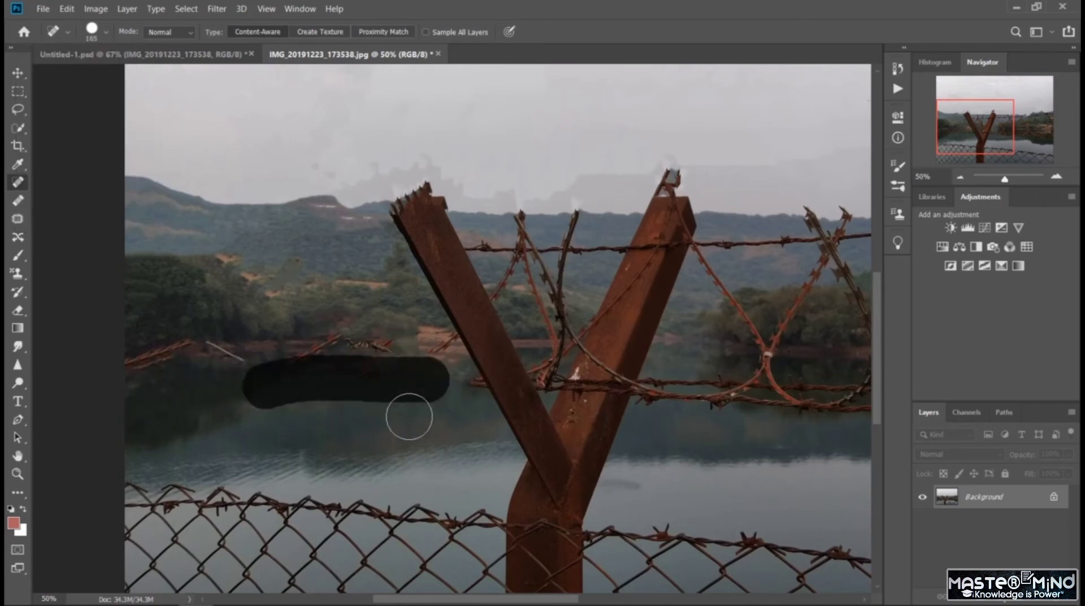
mouse_move(315, 390)
mouse_down()
mouse_move(452, 387)
mouse_move(243, 388)
mouse_up()
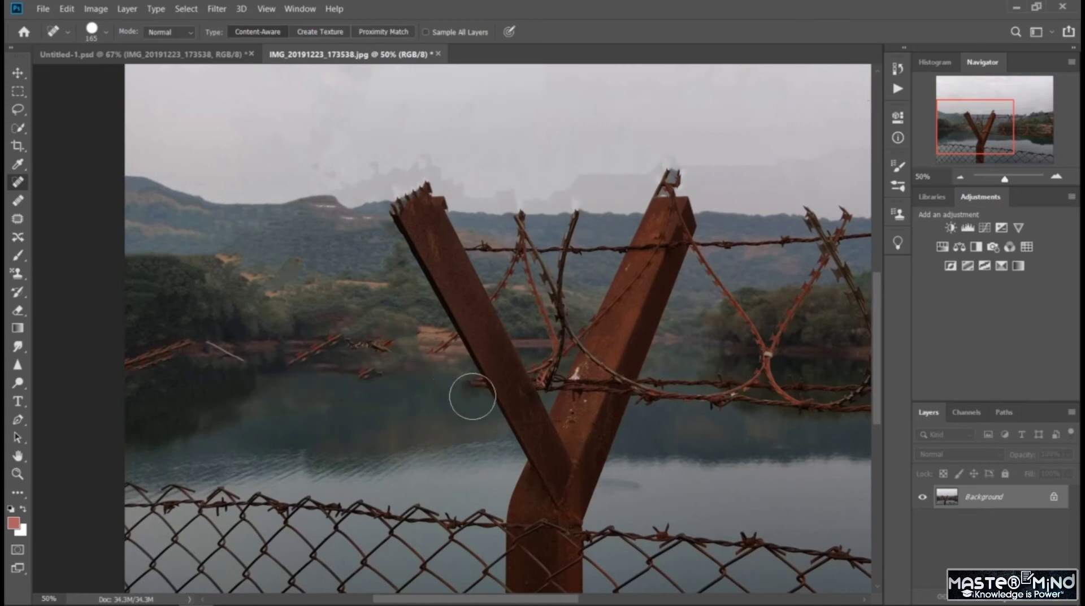
mouse_move(472, 396)
mouse_down()
mouse_move(333, 381)
mouse_move(415, 426)
mouse_up()
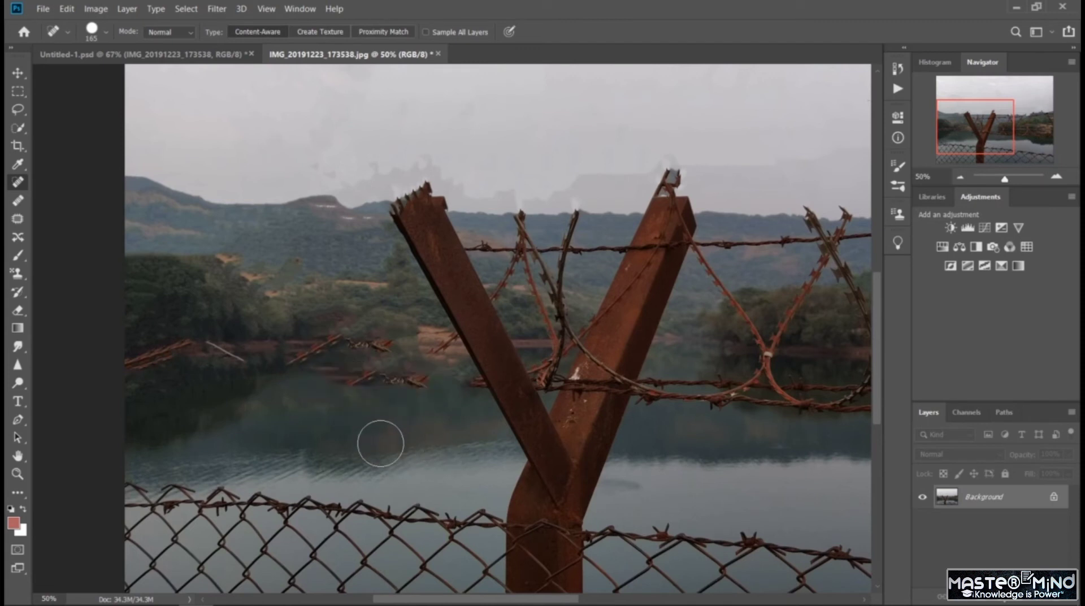
Step: Try to heal the barbed wire along the top of the chain-link fence left of the post, undoing the strokes
drag(156, 511, 485, 522)
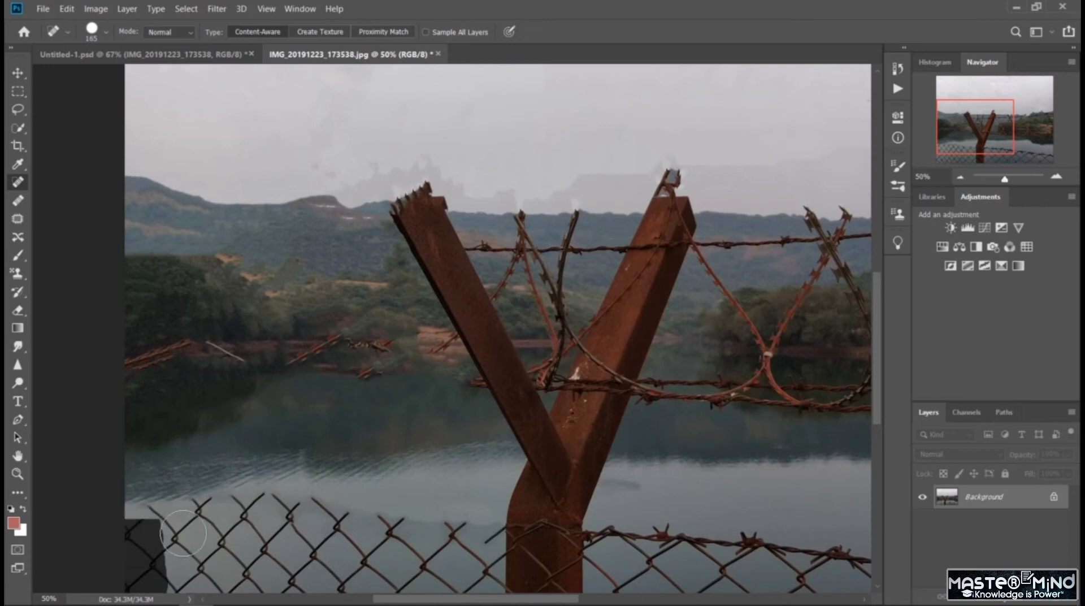
drag(138, 504, 302, 503)
drag(132, 532, 414, 532)
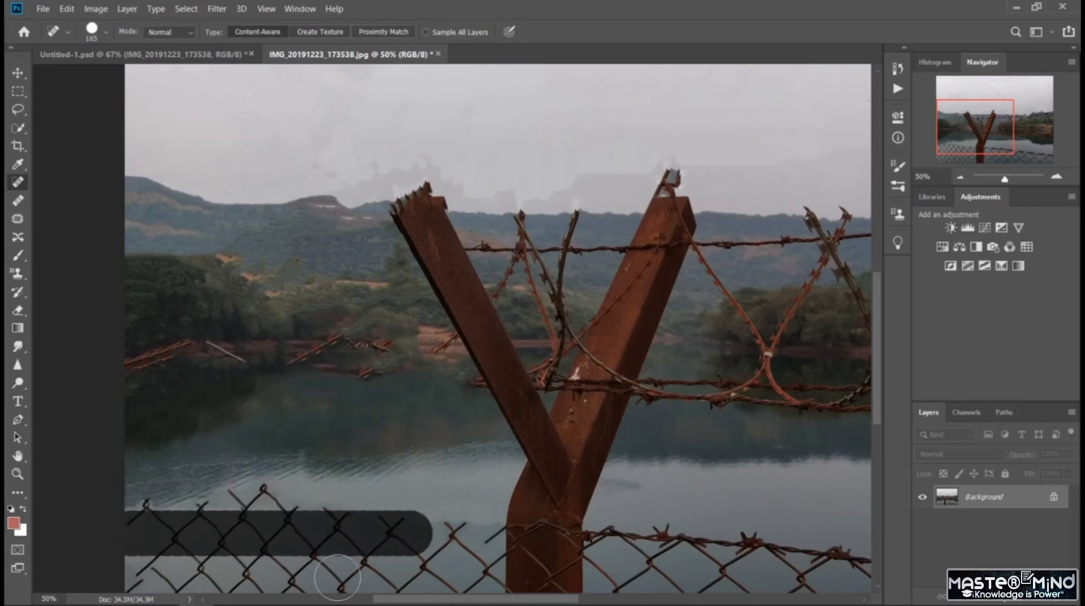
key(ctrl+z)
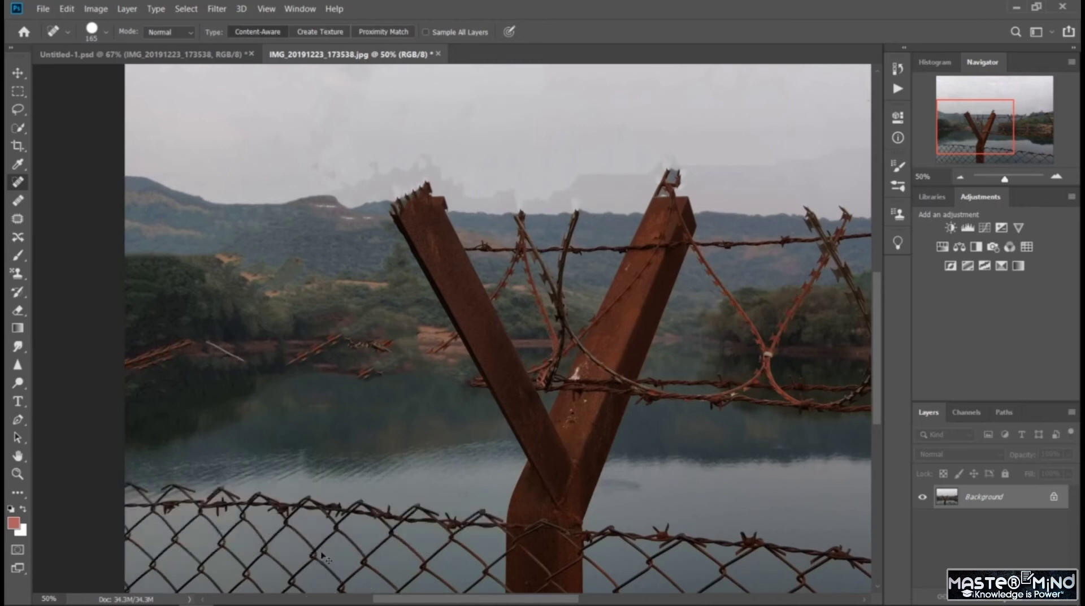
Step: Try to heal the bottom part of the chain-link mesh left of the post
scroll(383, 477, down, 4)
drag(149, 554, 497, 572)
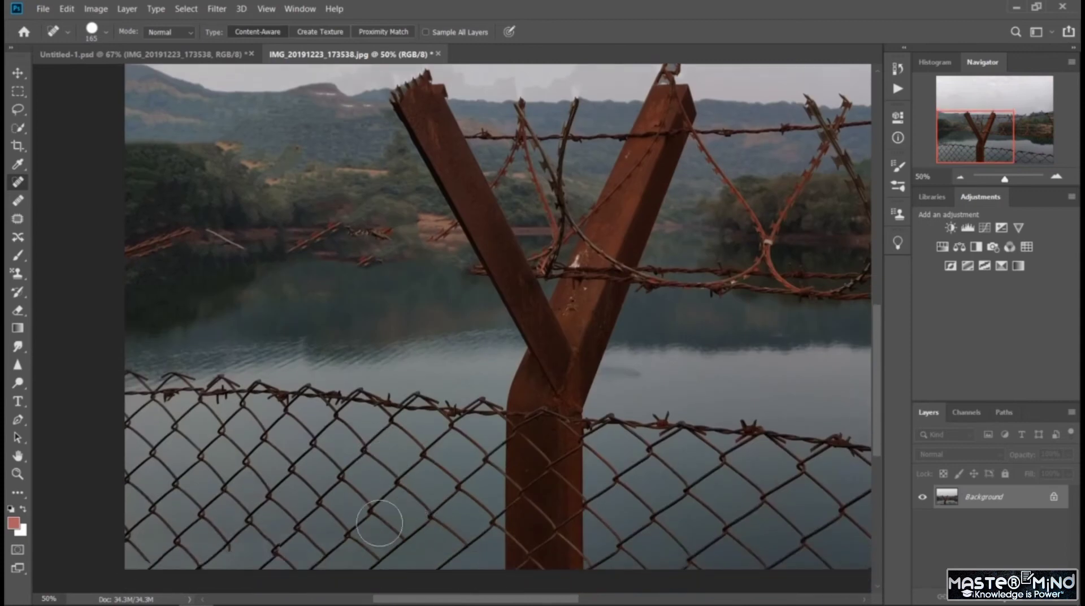
drag(129, 543, 151, 546)
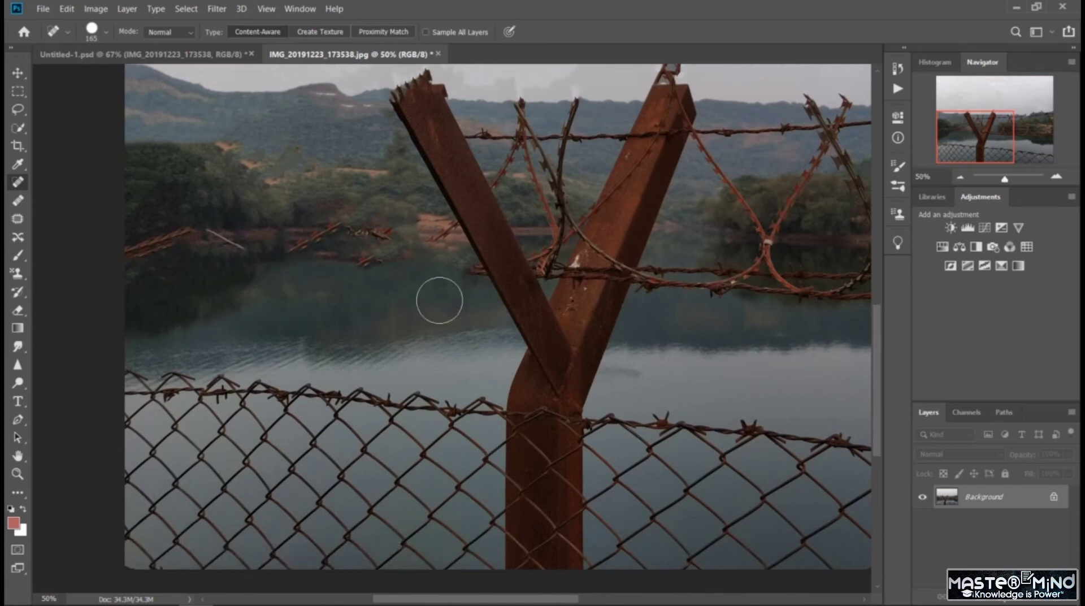
drag(393, 282, 376, 281)
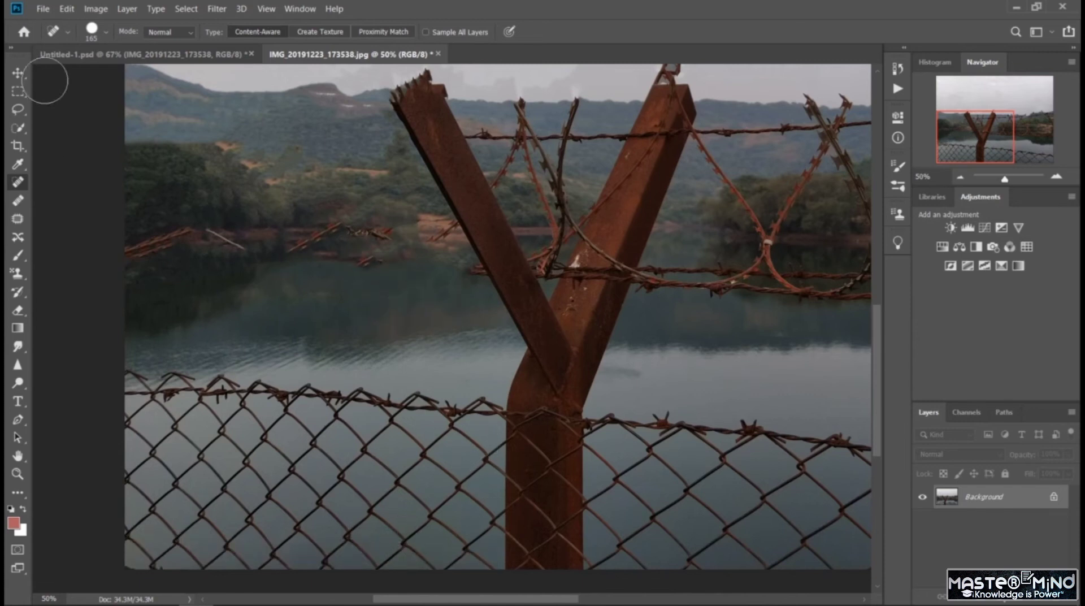
Step: Set the brush size to 74 px and heal the wire stubs by the left post arm and the fragments along the left shoreline
click(105, 32)
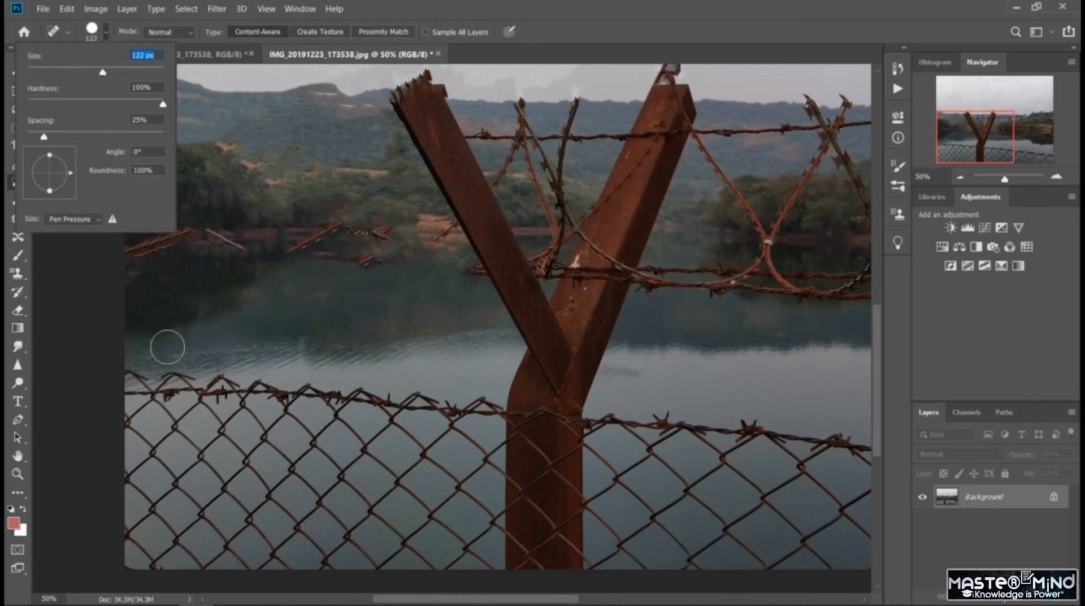
key(Return)
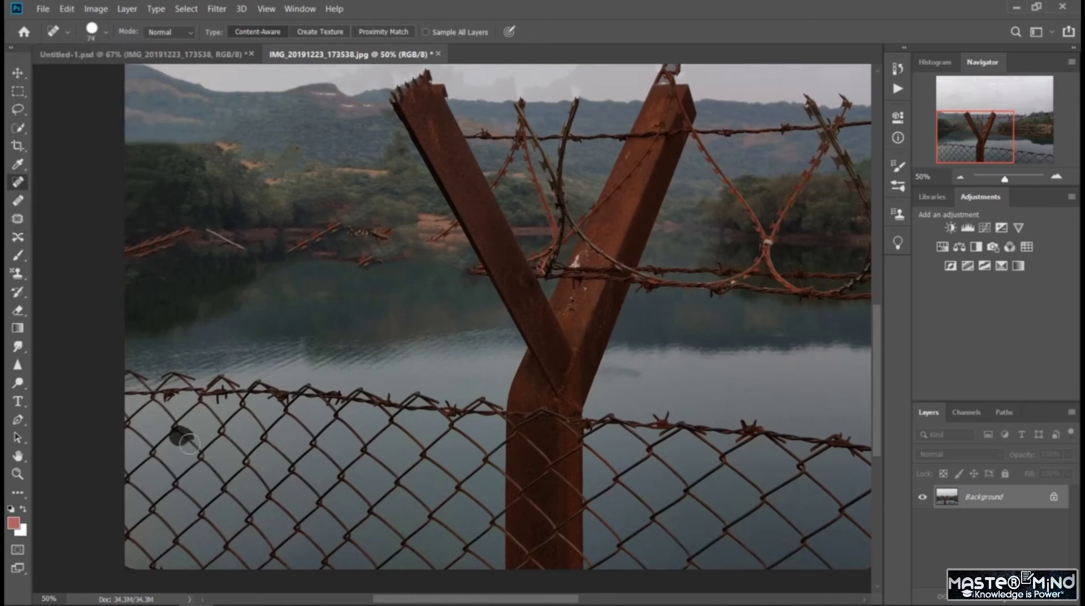
mouse_move(187, 435)
mouse_down()
mouse_move(175, 442)
mouse_move(212, 466)
mouse_move(244, 517)
mouse_up()
drag(424, 246, 460, 219)
drag(474, 270, 489, 272)
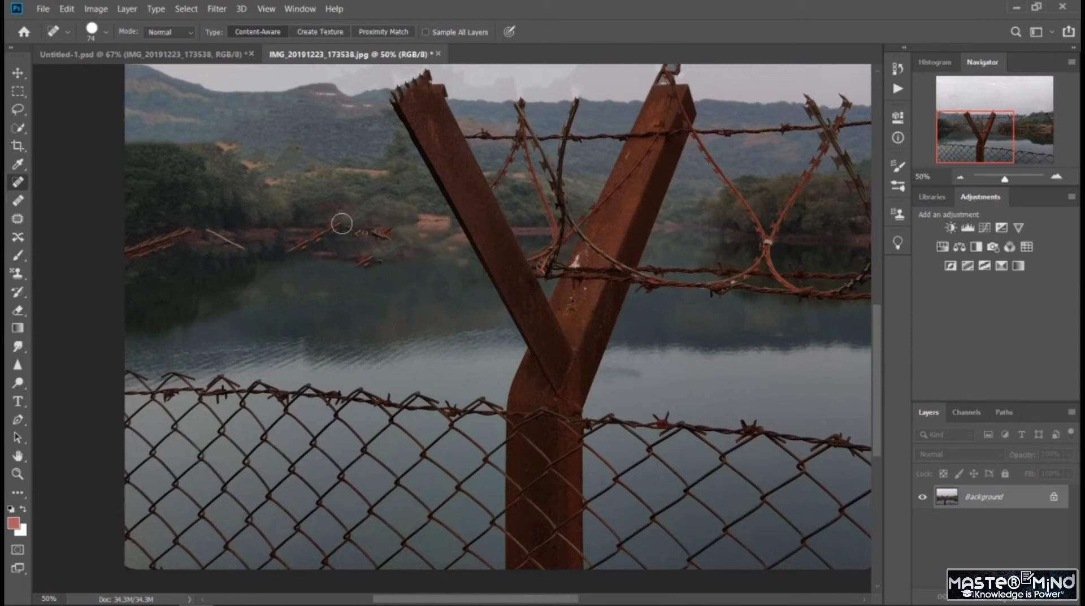
mouse_move(291, 229)
mouse_down()
mouse_move(399, 249)
mouse_move(374, 236)
mouse_up()
mouse_move(379, 261)
mouse_down()
mouse_move(351, 257)
mouse_move(344, 237)
mouse_move(396, 260)
mouse_up()
mouse_move(265, 252)
mouse_down()
mouse_move(202, 227)
mouse_move(114, 254)
mouse_up()
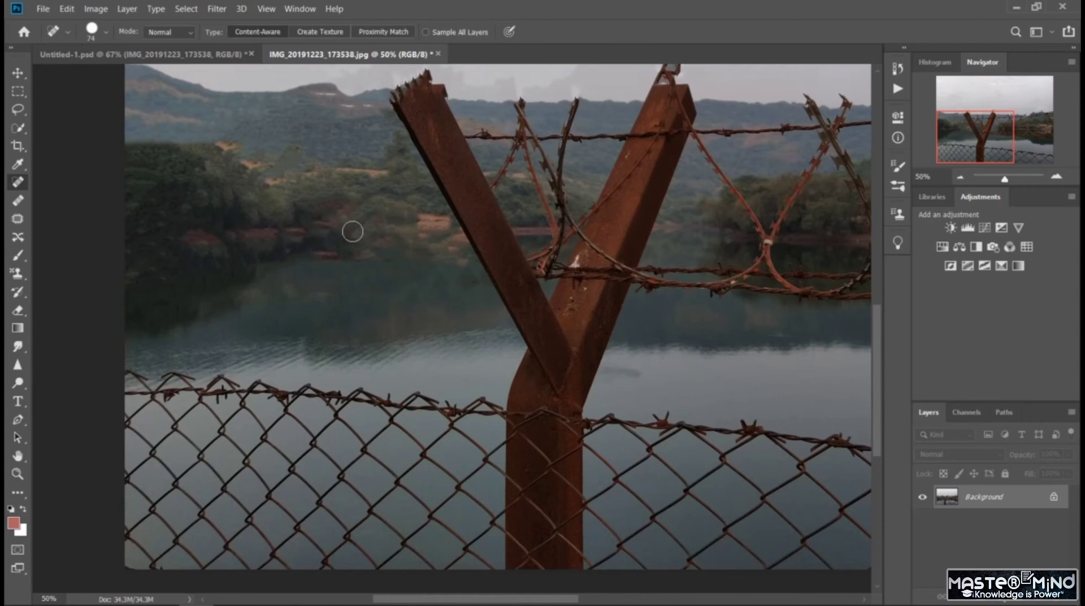
Step: Heal the razor-wire strands and barbed wire crossing the gap between the two post arms
key(ctrl+minus)
key(ctrl+minus)
key(ctrl+plus)
scroll(495, 296, down, 2)
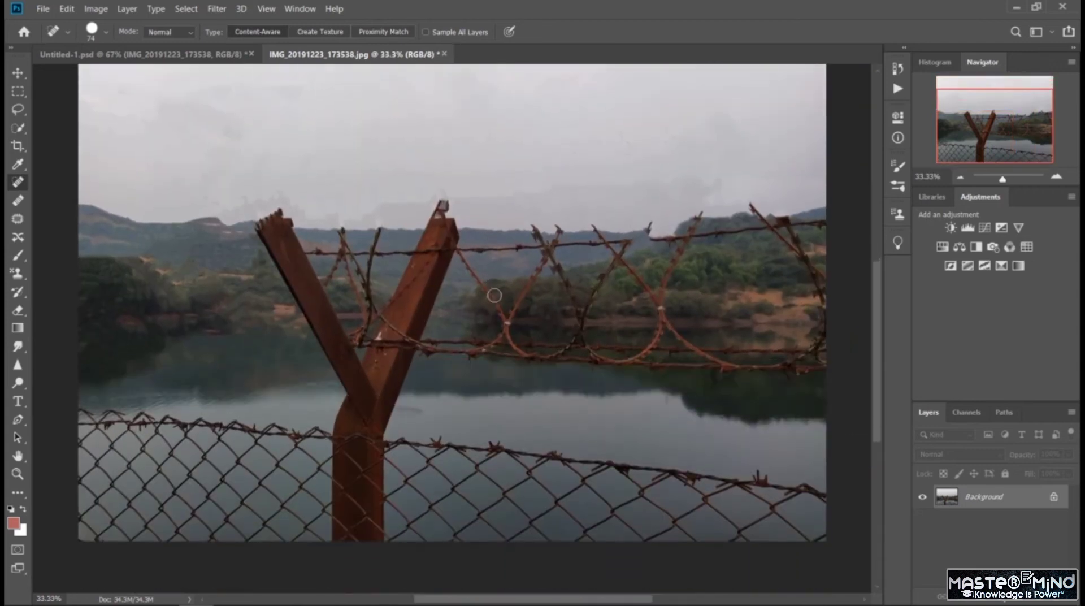
scroll(494, 296, down, 2)
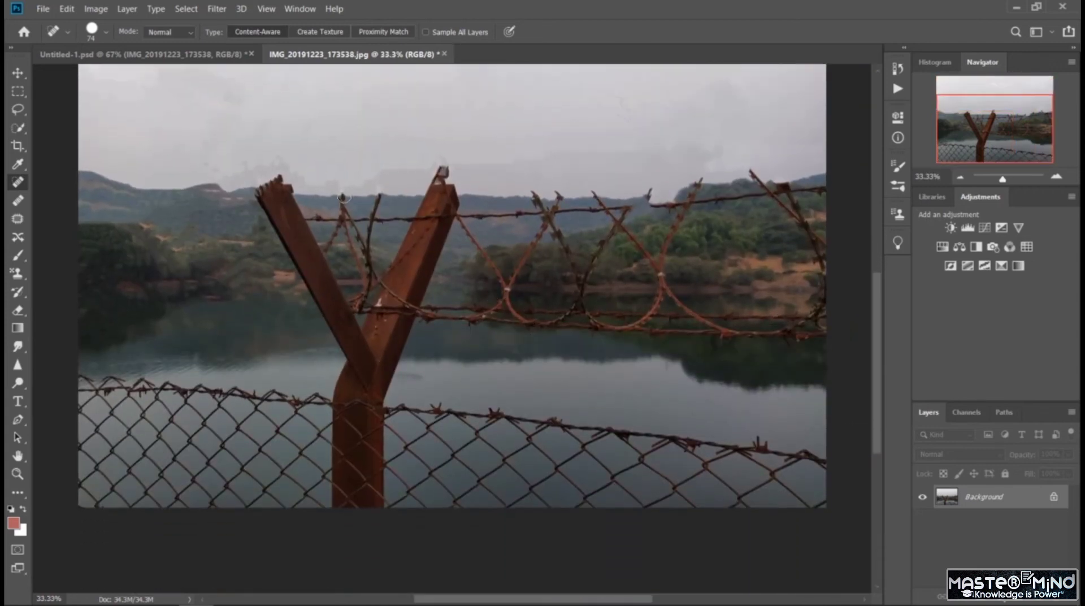
mouse_move(327, 242)
mouse_down()
mouse_move(397, 218)
mouse_move(365, 305)
mouse_up()
drag(344, 215, 368, 282)
mouse_move(351, 225)
mouse_down()
mouse_move(353, 263)
mouse_move(379, 240)
mouse_up()
mouse_move(384, 189)
mouse_down()
mouse_move(370, 257)
mouse_move(380, 283)
mouse_up()
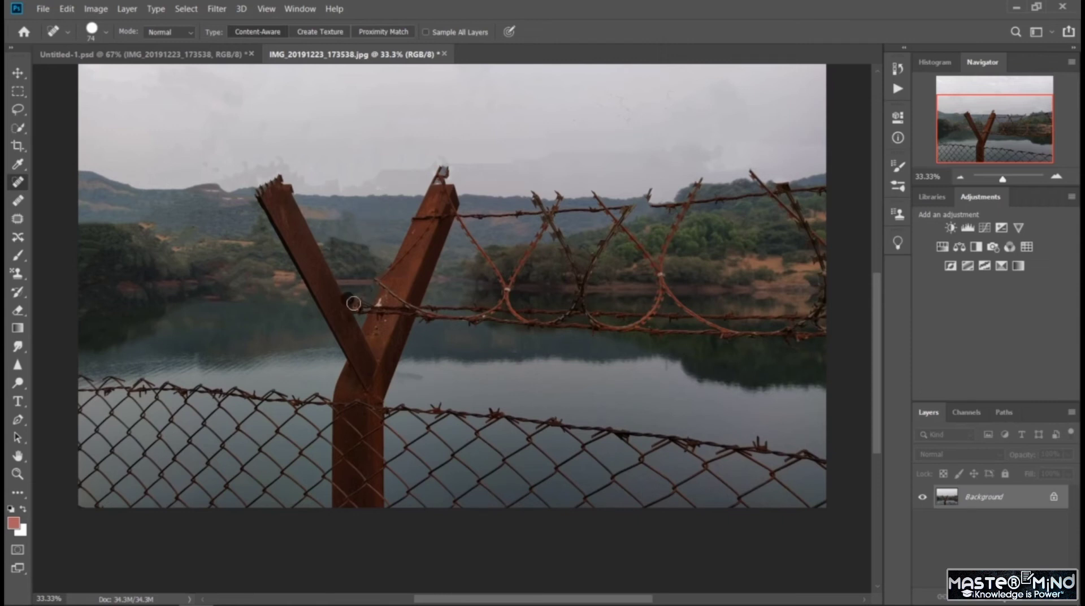
mouse_move(367, 312)
mouse_down()
mouse_move(429, 313)
mouse_move(396, 311)
mouse_up()
Step: Heal the two lower barbed wires over the water right of the post, enlarging the brush to 120 px
drag(439, 318, 829, 336)
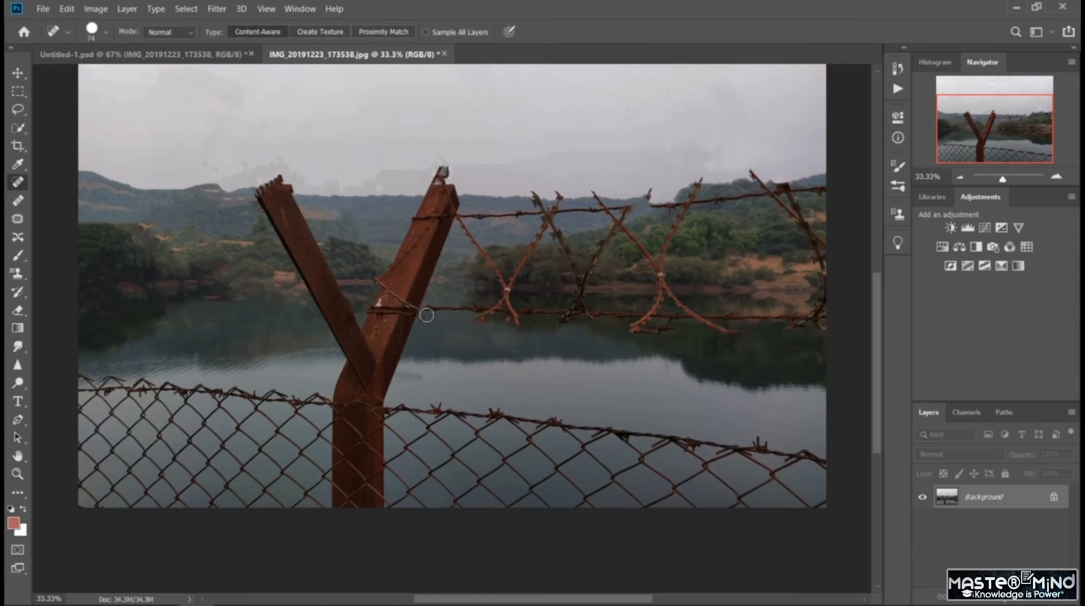
click(105, 34)
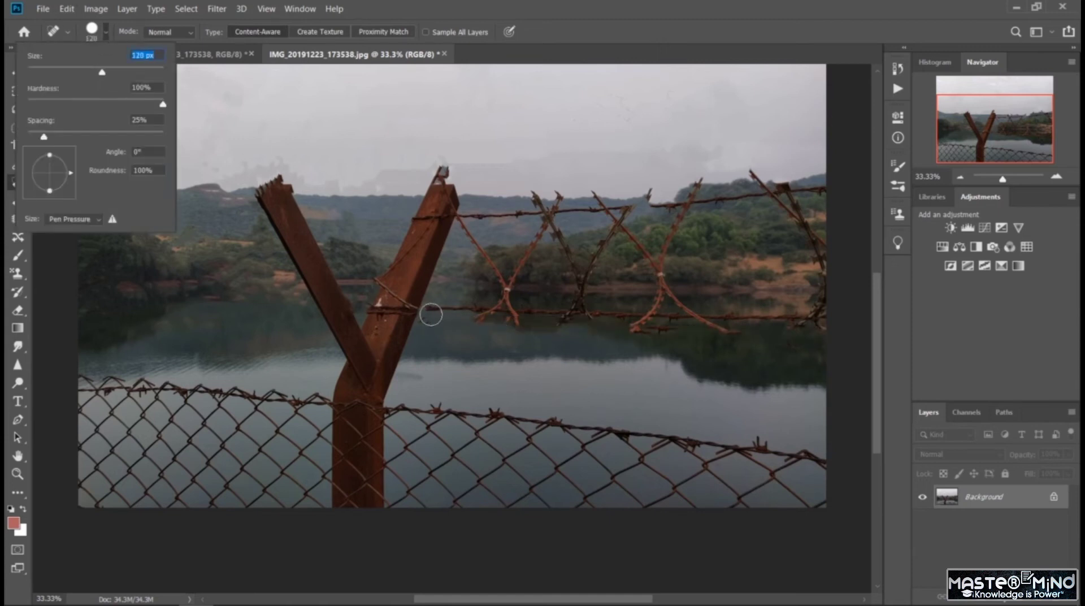
click(430, 315)
mouse_move(431, 308)
mouse_down()
mouse_move(650, 317)
mouse_move(705, 334)
mouse_up()
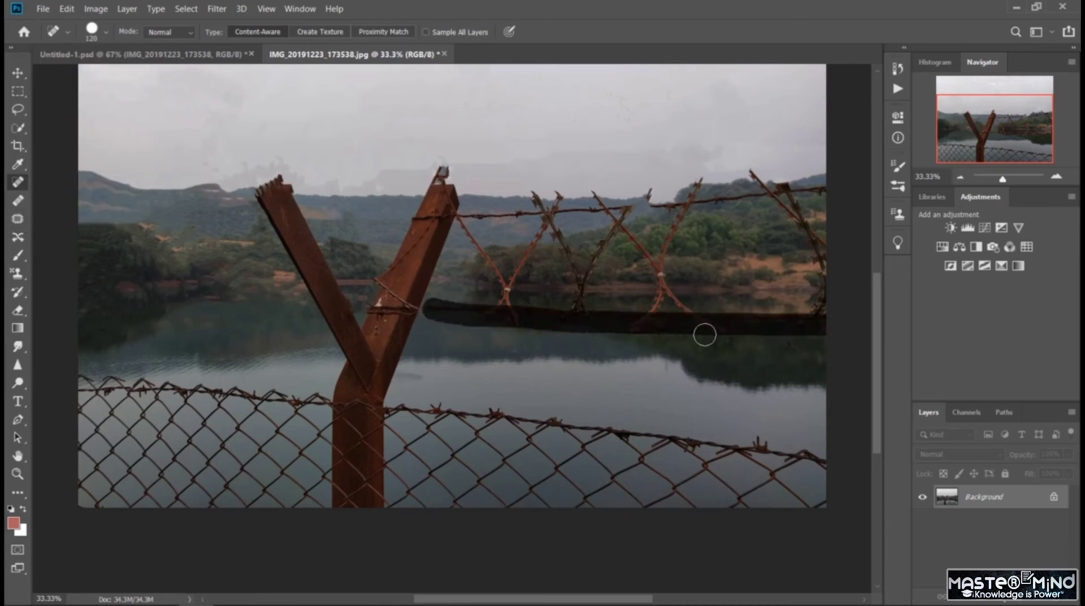
drag(486, 307, 691, 320)
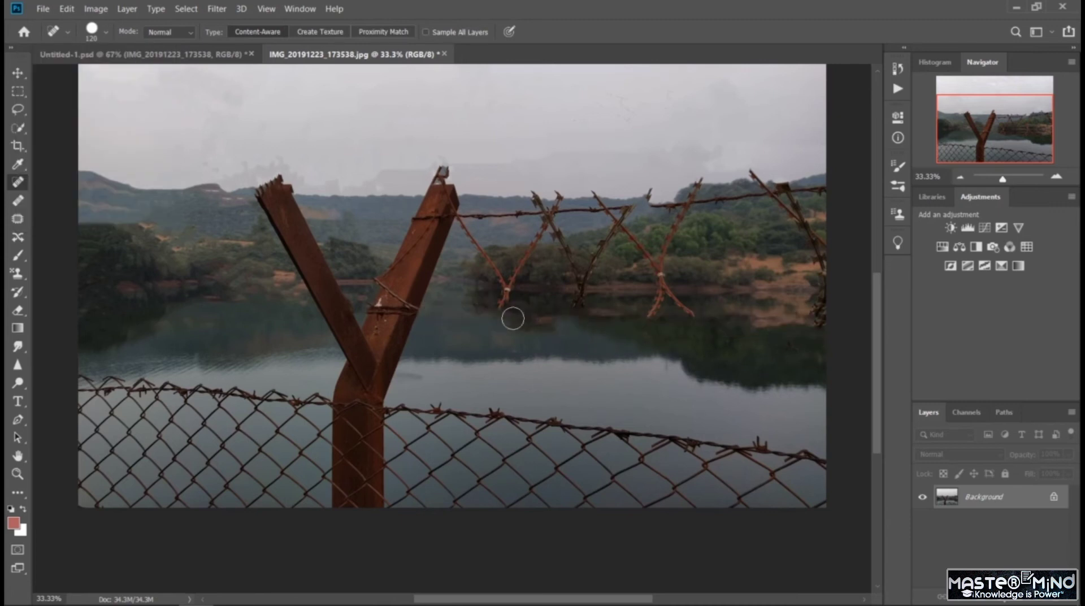
Step: Heal the razor wire at the photo's right edge, the upper barbed wire over the right hill and the strand crossing it
mouse_move(804, 327)
mouse_down()
mouse_move(820, 270)
mouse_move(758, 172)
mouse_up()
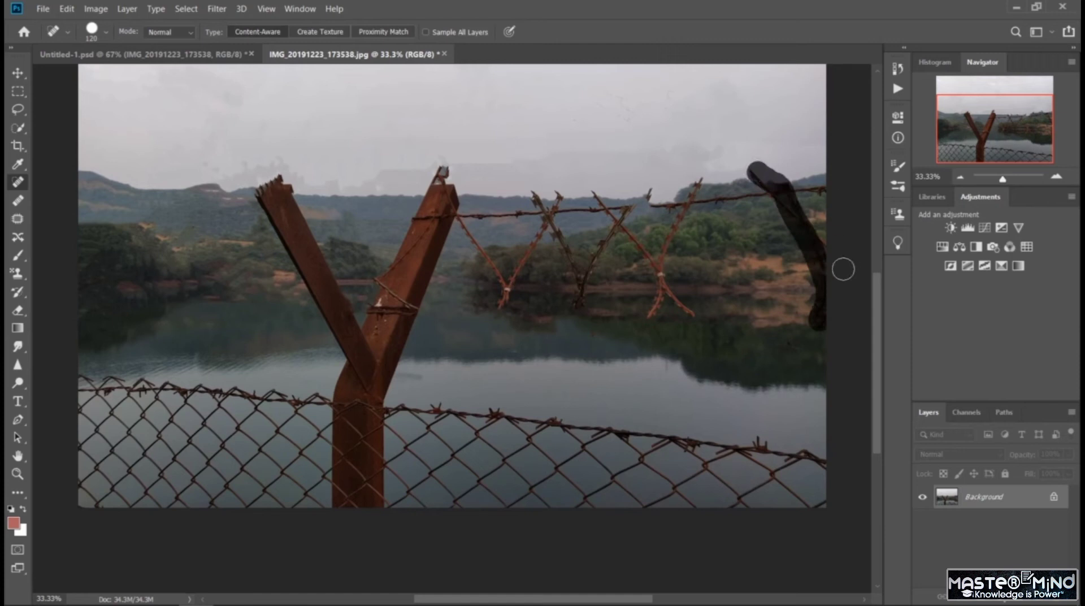
drag(650, 206, 831, 189)
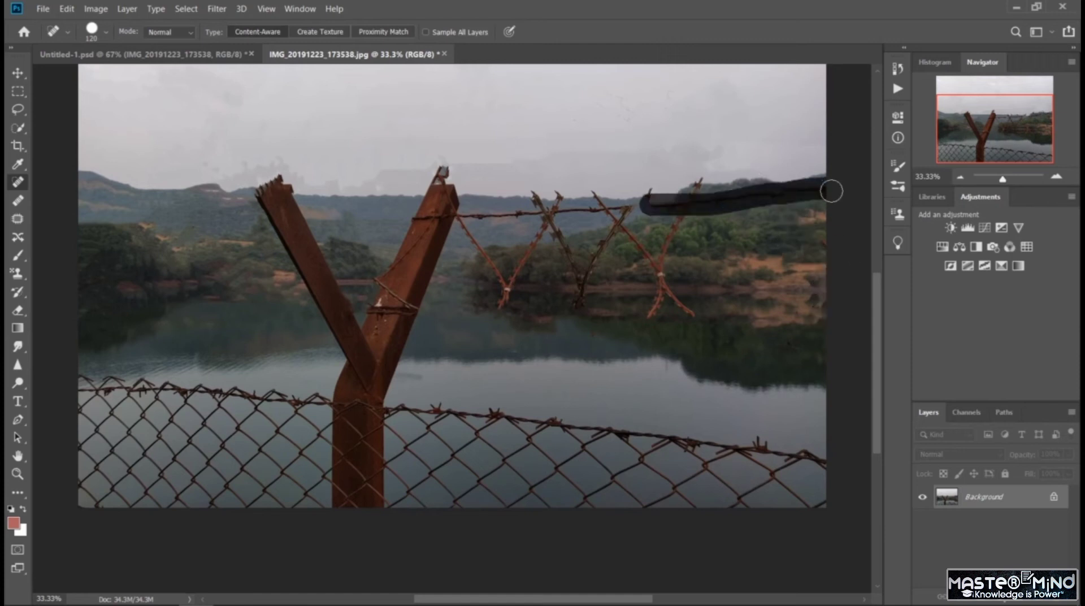
mouse_move(698, 176)
mouse_down()
mouse_move(672, 230)
mouse_move(710, 310)
mouse_up()
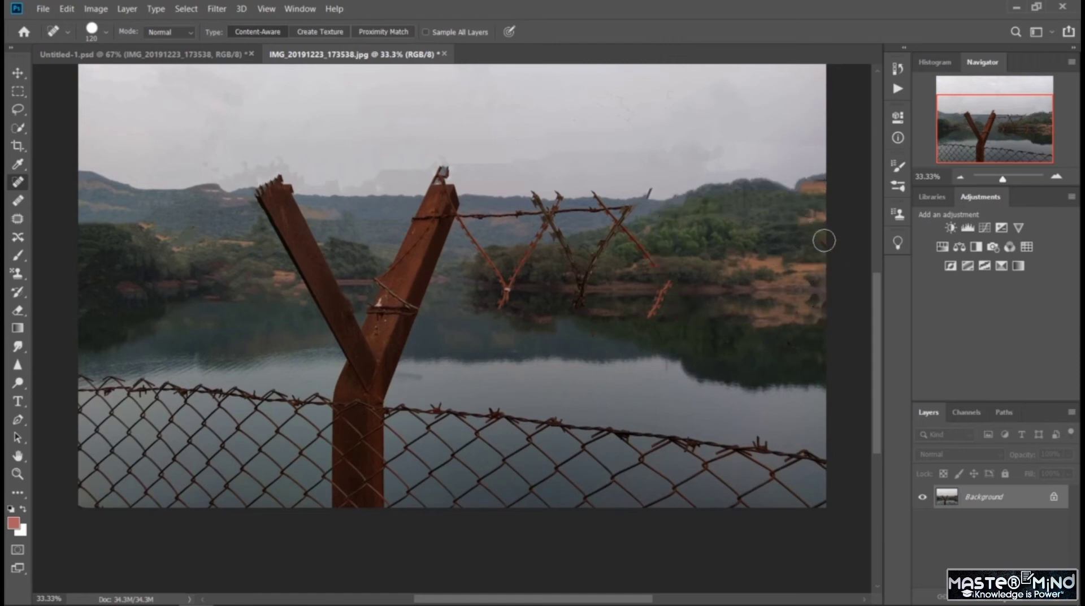
Step: Heal the horizontal barbed wire right of the post and the crossed razor-wire strands nearest to it
drag(467, 218, 655, 207)
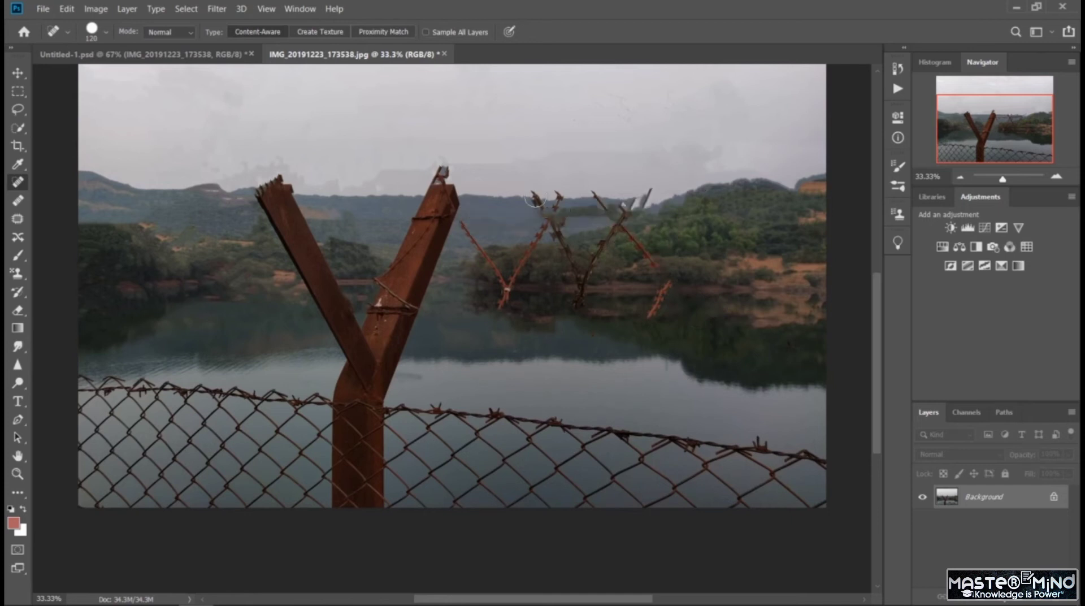
drag(540, 197, 584, 293)
drag(563, 198, 507, 305)
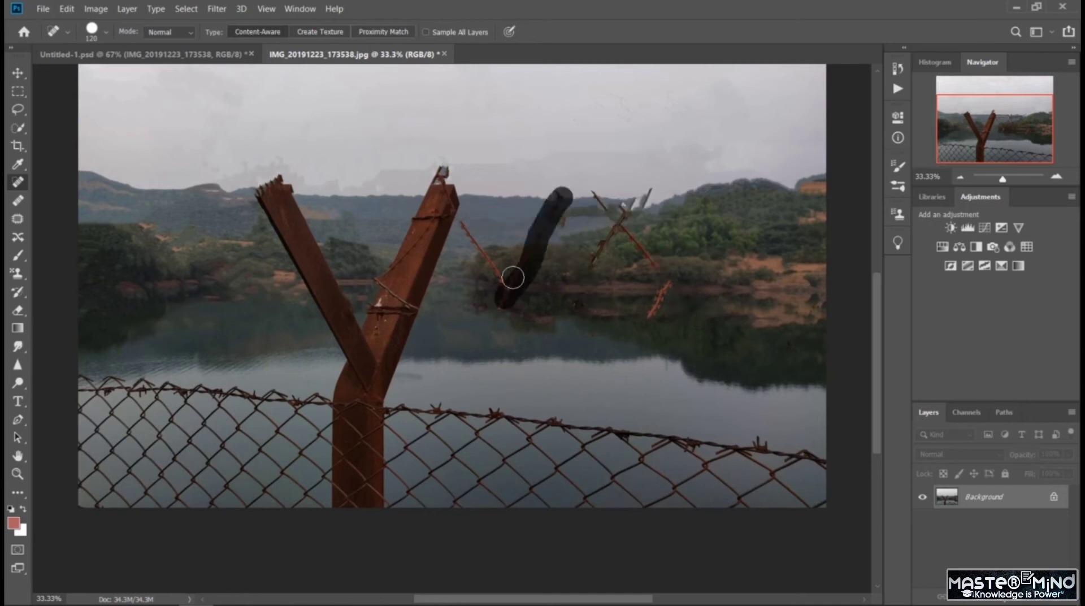
drag(463, 221, 507, 308)
drag(562, 242, 565, 191)
Step: Heal the remaining diagonal razor-wire strands and their tips over the right hill and its shoreline
mouse_move(591, 275)
mouse_down()
mouse_move(628, 202)
mouse_move(666, 275)
mouse_up()
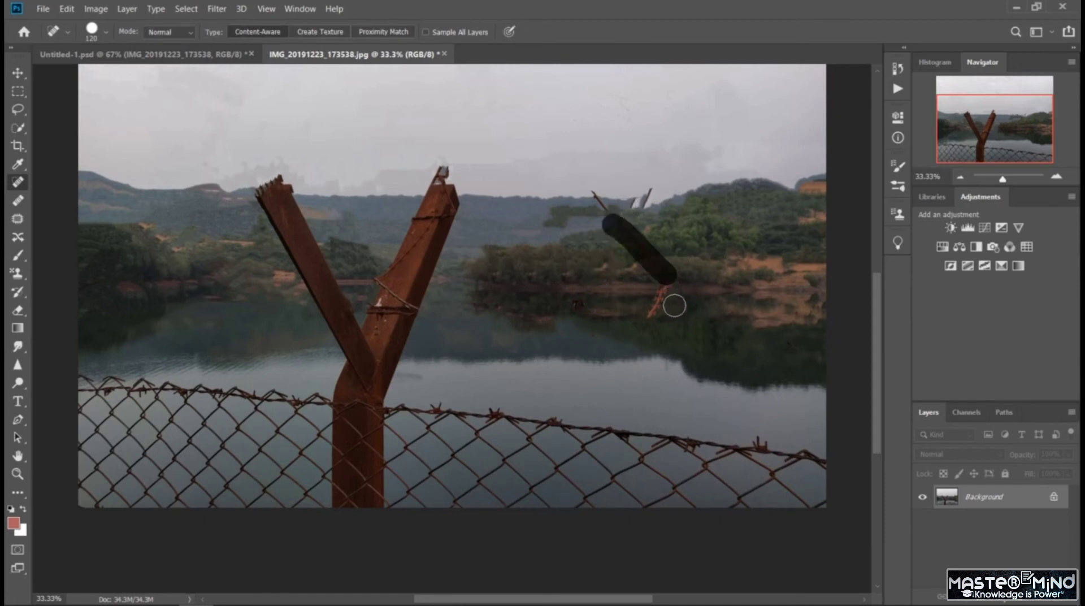
drag(650, 317, 674, 266)
mouse_move(566, 202)
mouse_down()
mouse_move(695, 201)
mouse_move(630, 187)
mouse_move(701, 195)
mouse_move(707, 212)
mouse_up()
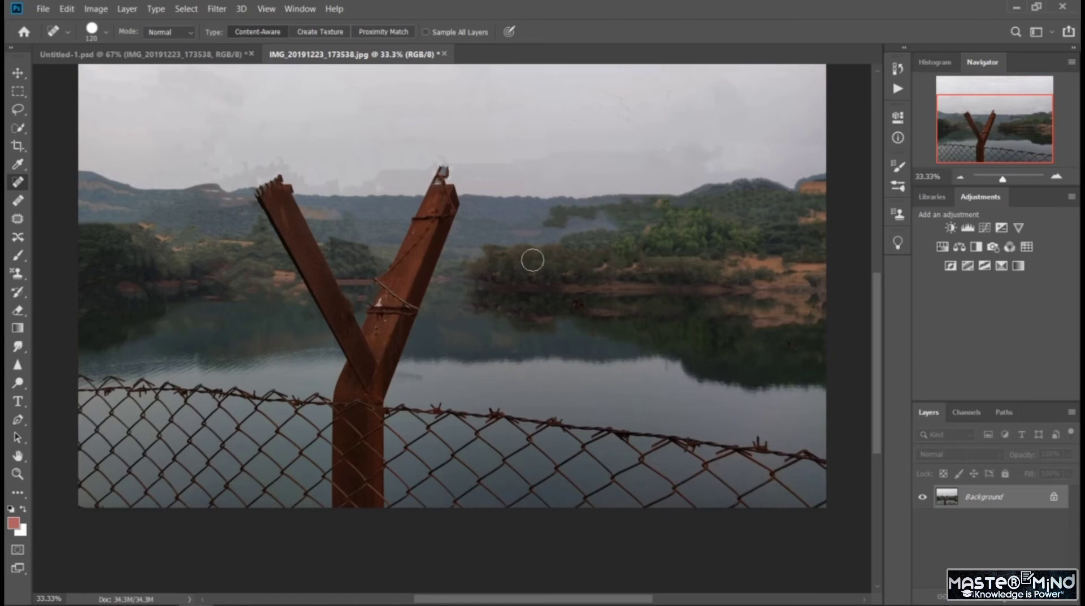
Step: Heal the smudged patches on the right hillside and the wire stub at the tip of the right post arm
drag(532, 256, 659, 245)
drag(562, 233, 659, 240)
drag(593, 226, 722, 239)
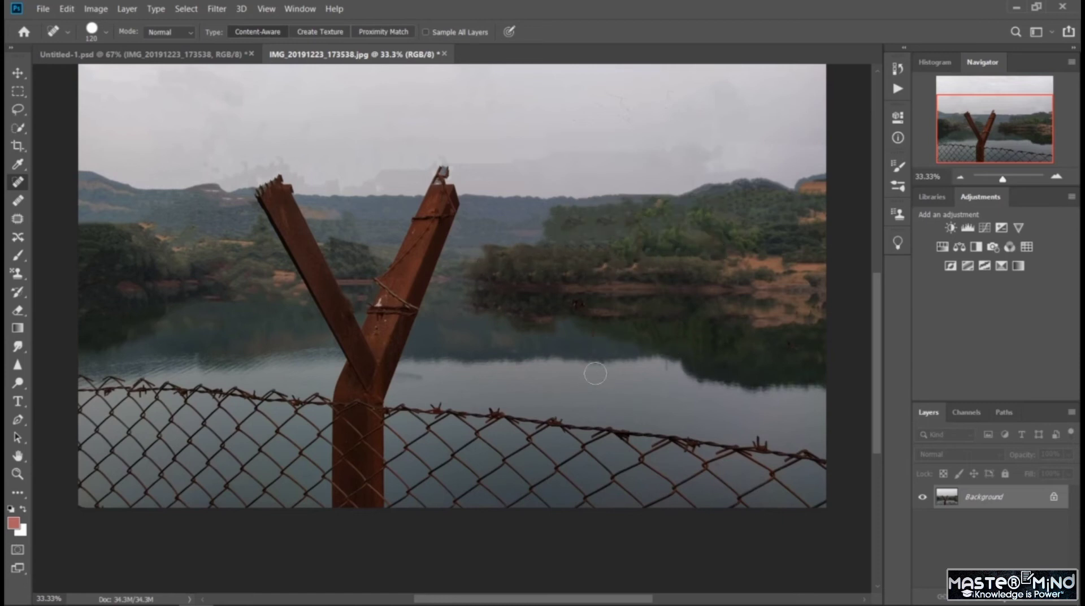
mouse_move(397, 185)
mouse_down()
mouse_move(448, 175)
mouse_move(453, 157)
mouse_move(429, 185)
mouse_up()
scroll(681, 300, up, 2)
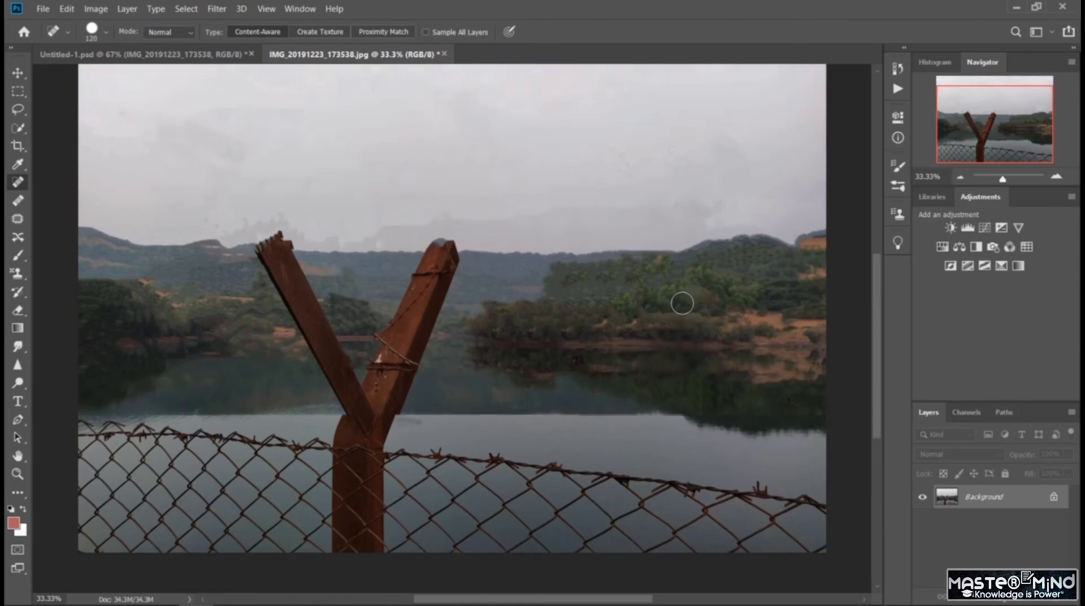
Step: Compare the healed photo with the original wire-covered version in Untitled-1.psd
key(ctrl+minus)
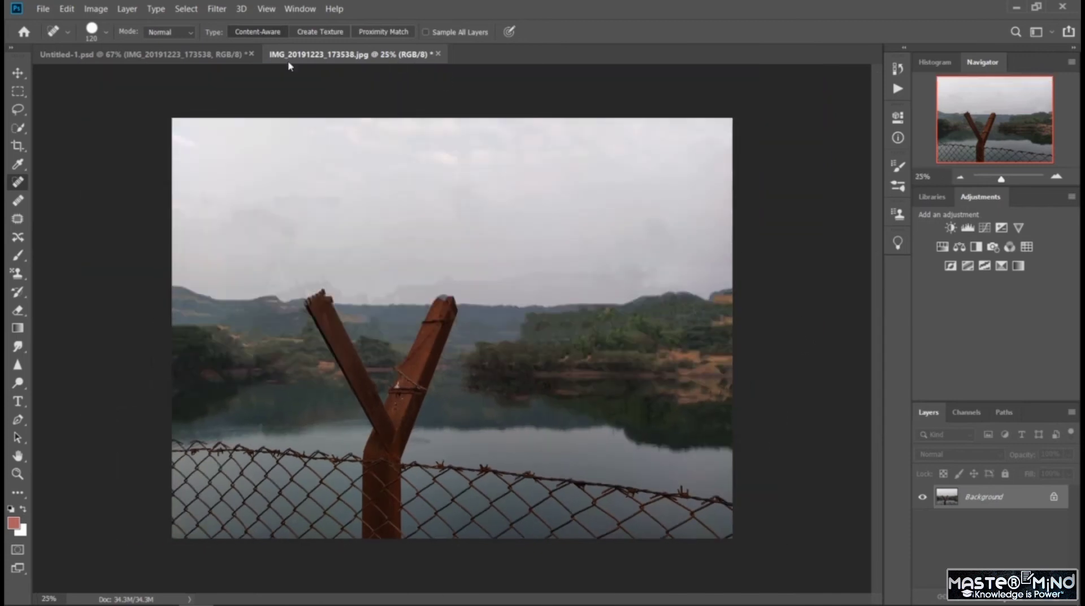
click(192, 54)
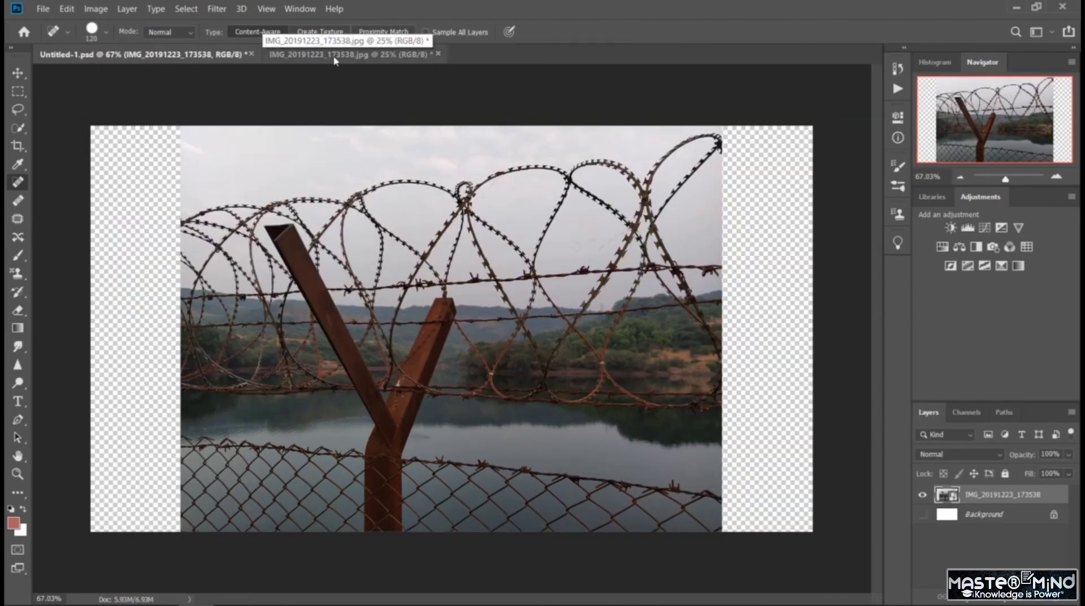
click(336, 54)
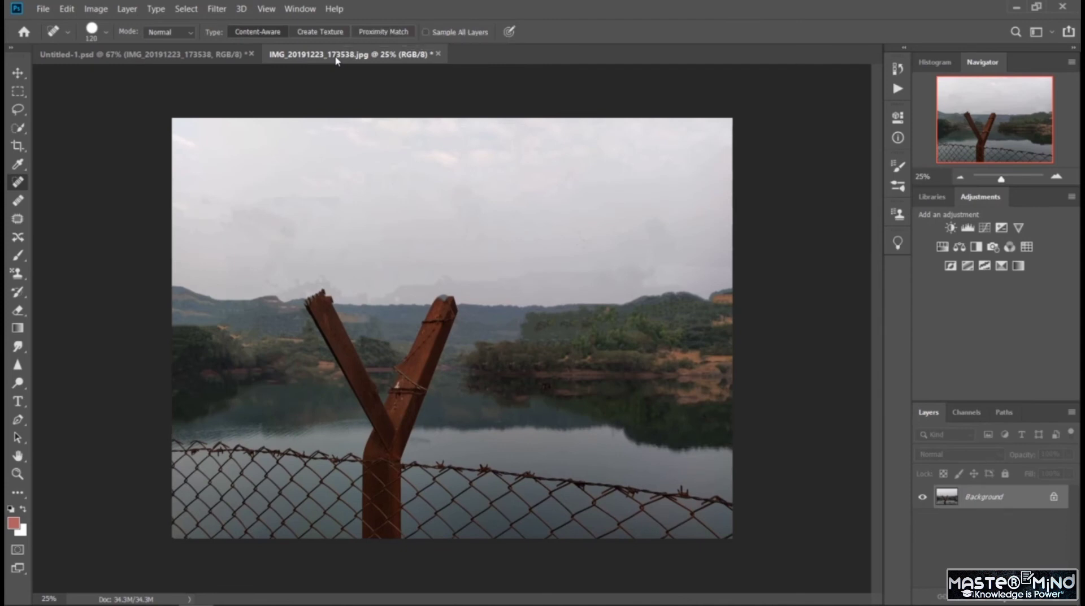
click(215, 57)
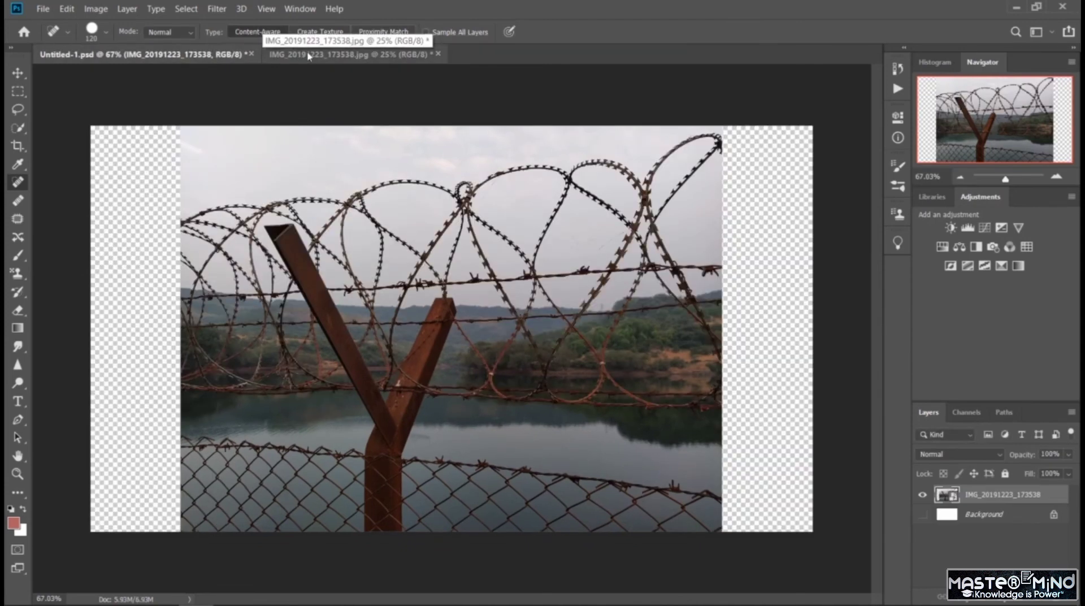
click(309, 55)
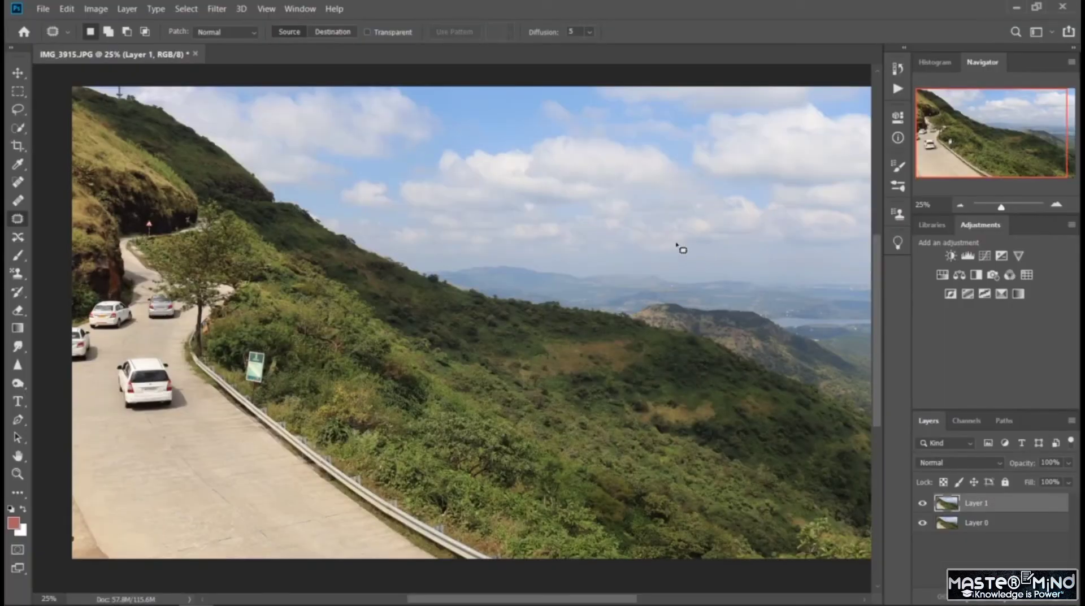
Step: In IMG_3915.JPG, outline the nearest white car with the Patch tool, replace it with clear road and deselect
click(17, 72)
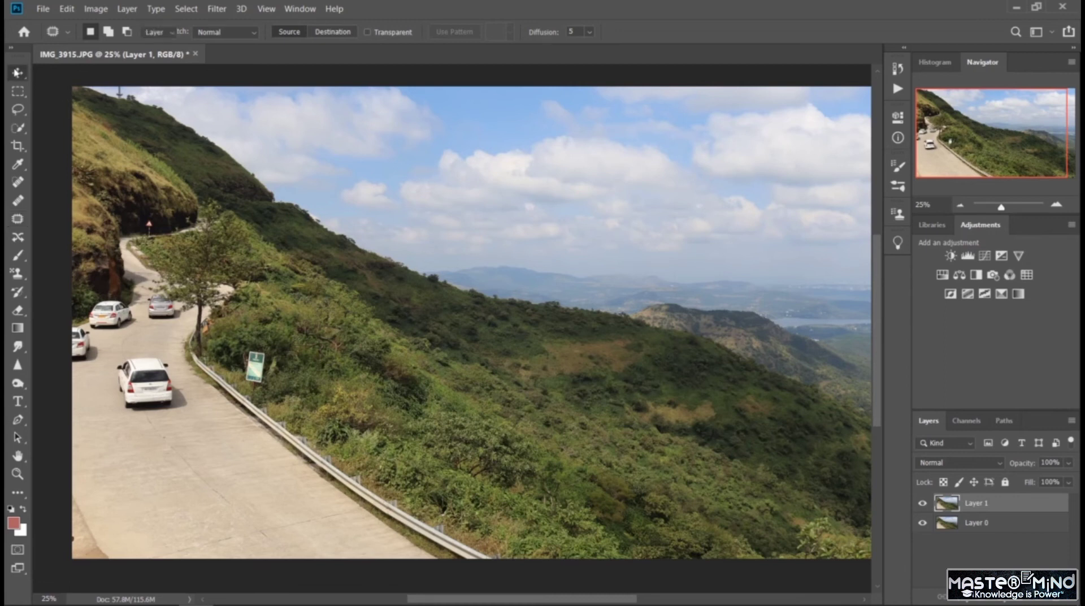
click(17, 221)
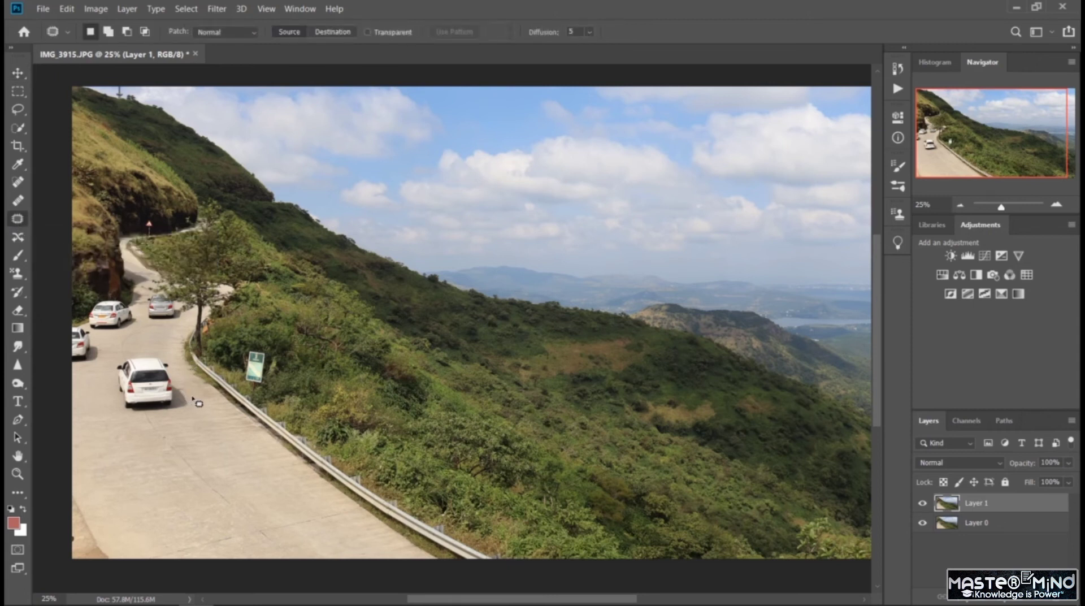
drag(193, 397, 179, 361)
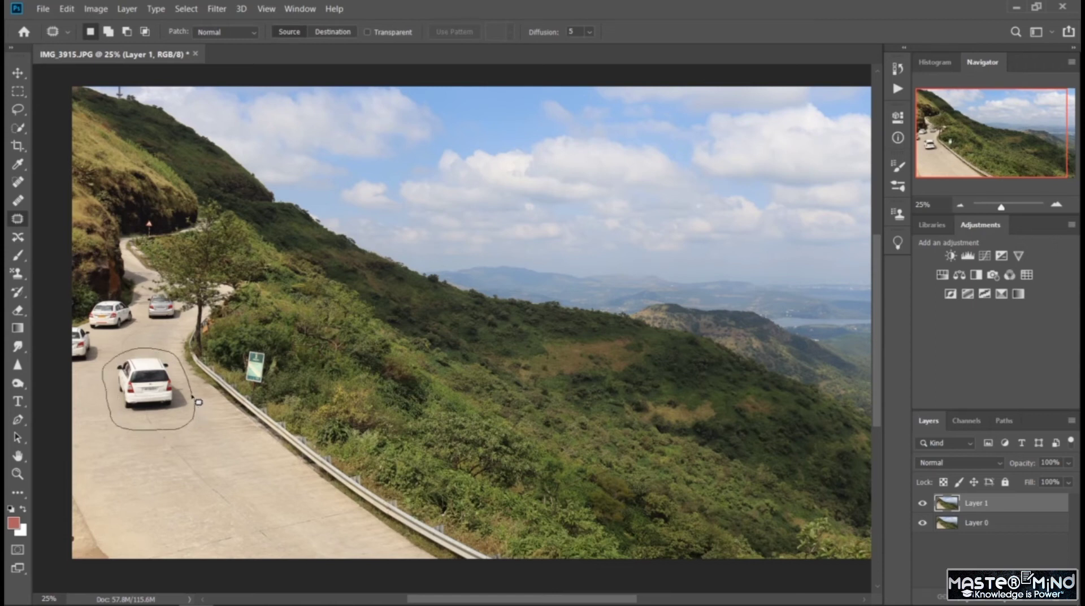
drag(198, 402, 199, 402)
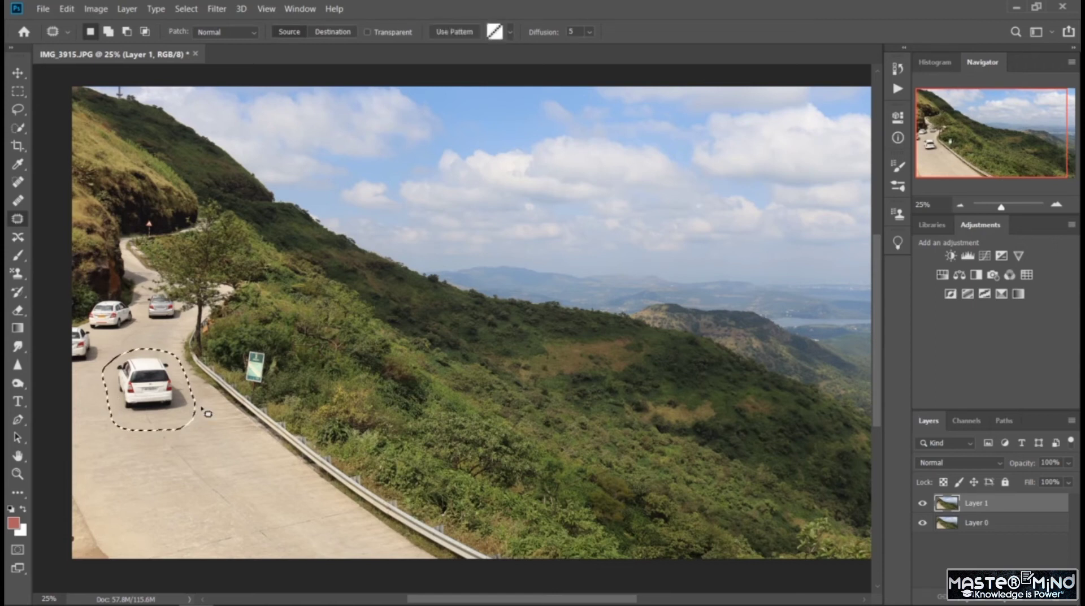
drag(148, 400, 196, 449)
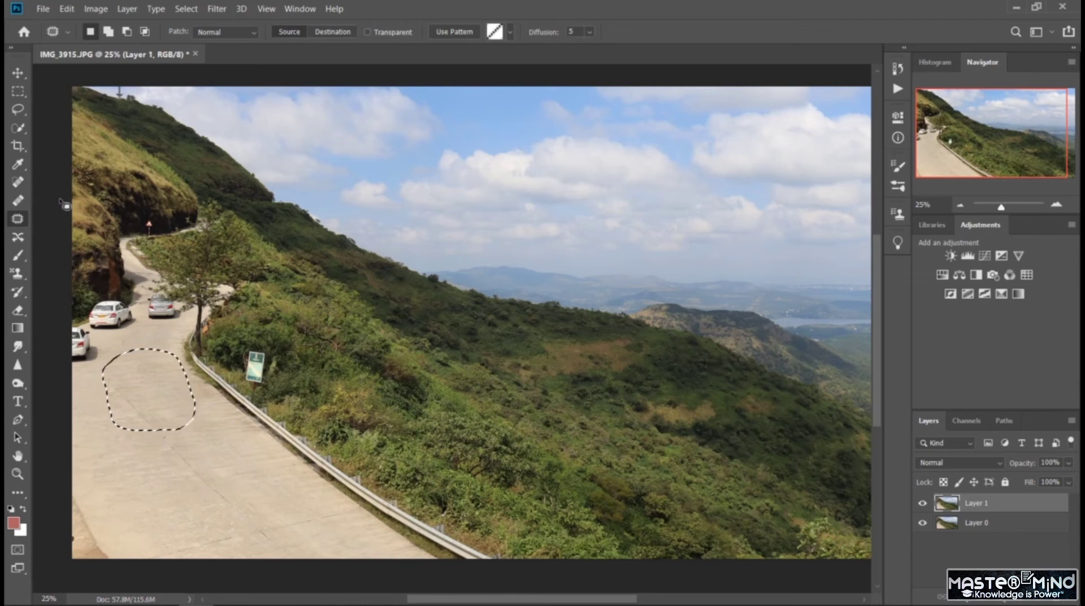
click(17, 91)
key(ctrl+d)
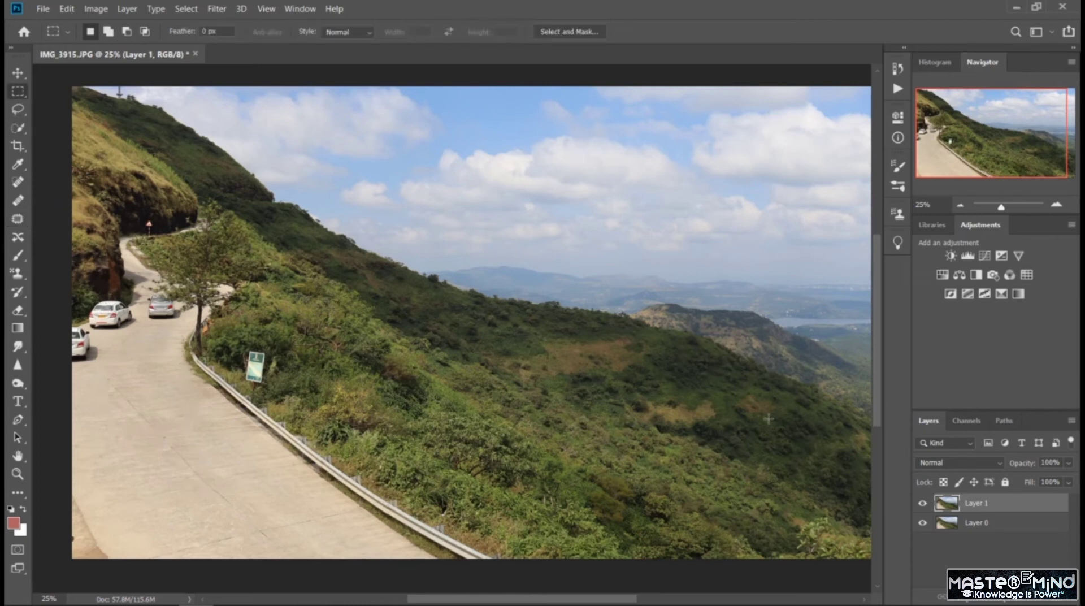
Step: Toggle Layer 1's visibility to compare the road with and without the nearest white car
click(923, 503)
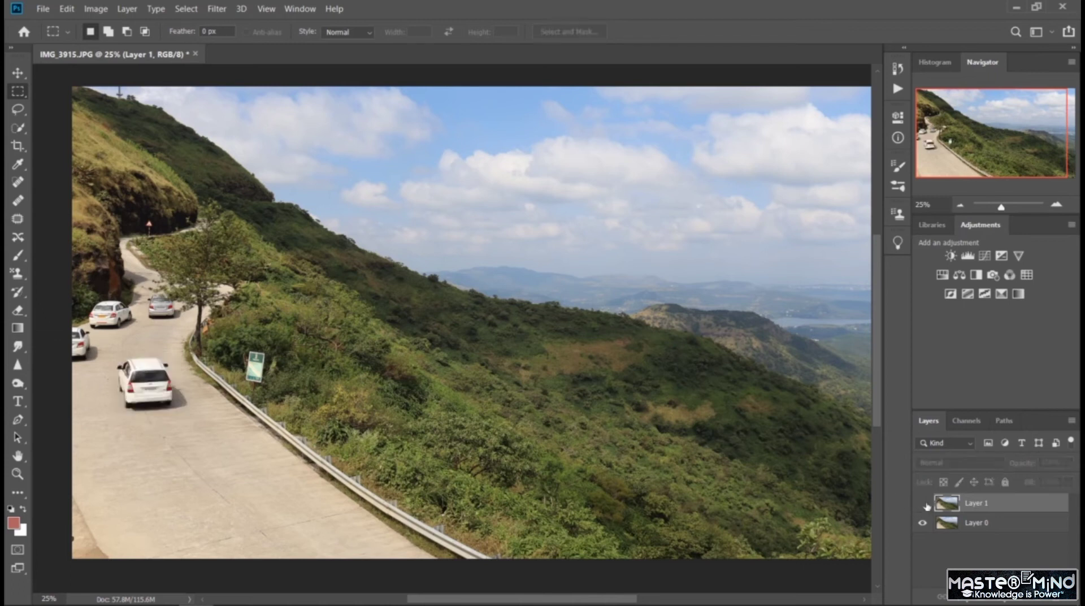
click(924, 504)
click(925, 504)
click(924, 504)
click(924, 504)
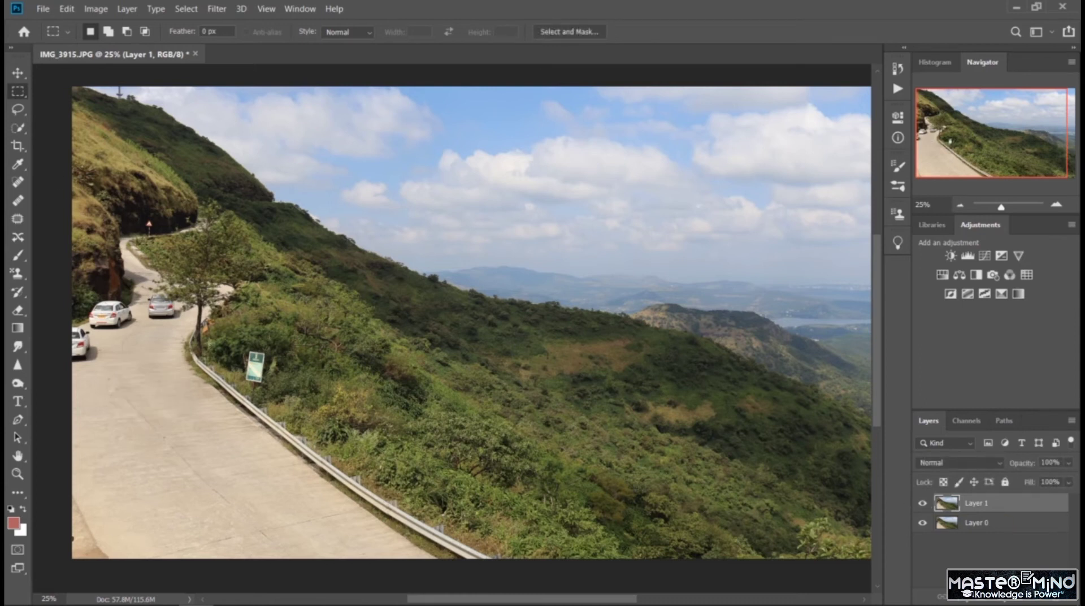
Step: Patch the green signboard beside the guardrail with nearby foliage and deselect
key(ctrl+plus)
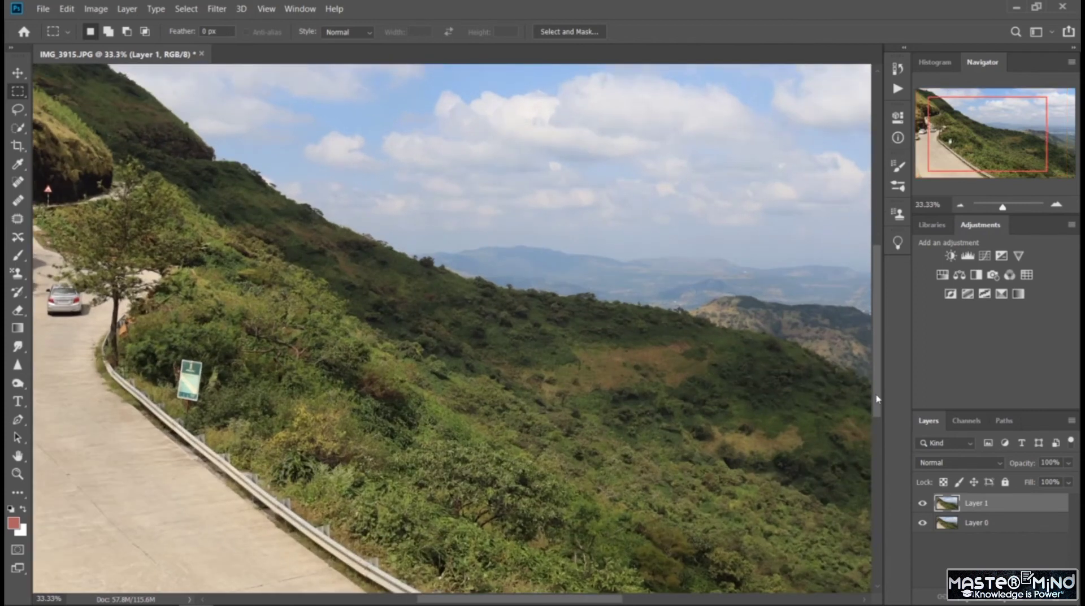
drag(876, 399, 875, 429)
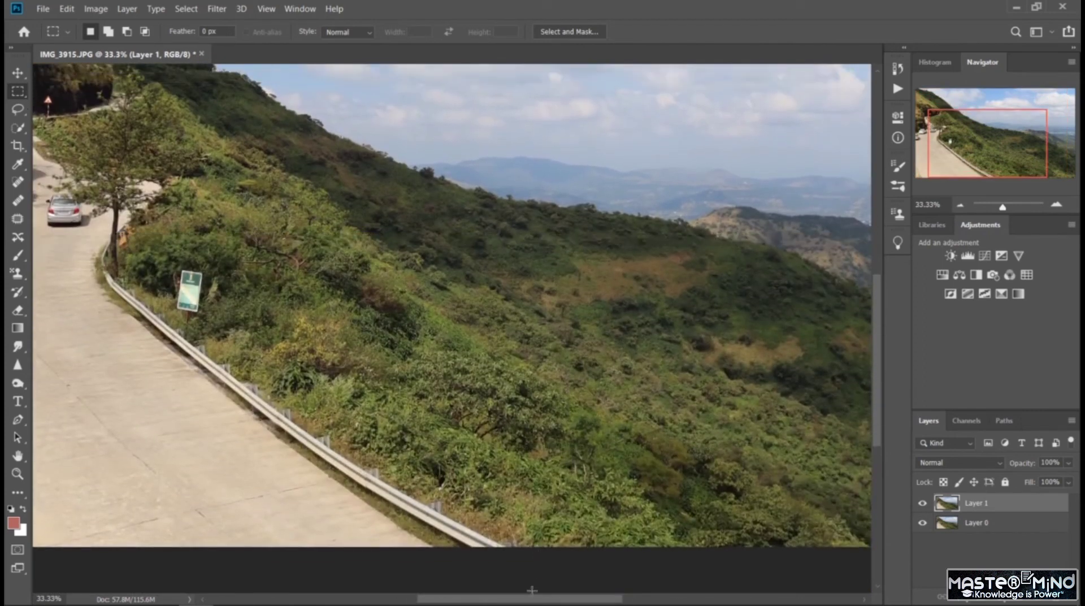
drag(534, 598, 503, 599)
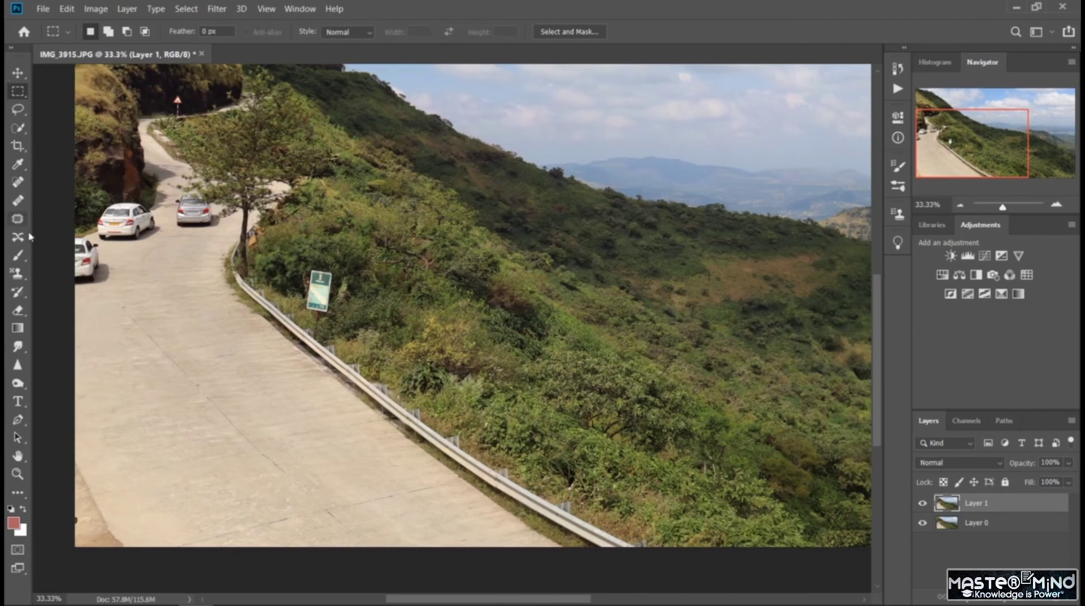
click(19, 218)
mouse_move(337, 270)
mouse_down()
mouse_move(311, 267)
mouse_move(302, 294)
mouse_move(327, 332)
mouse_move(347, 302)
mouse_move(347, 278)
mouse_move(337, 270)
mouse_move(321, 285)
mouse_move(321, 265)
mouse_move(289, 239)
mouse_move(276, 266)
mouse_up()
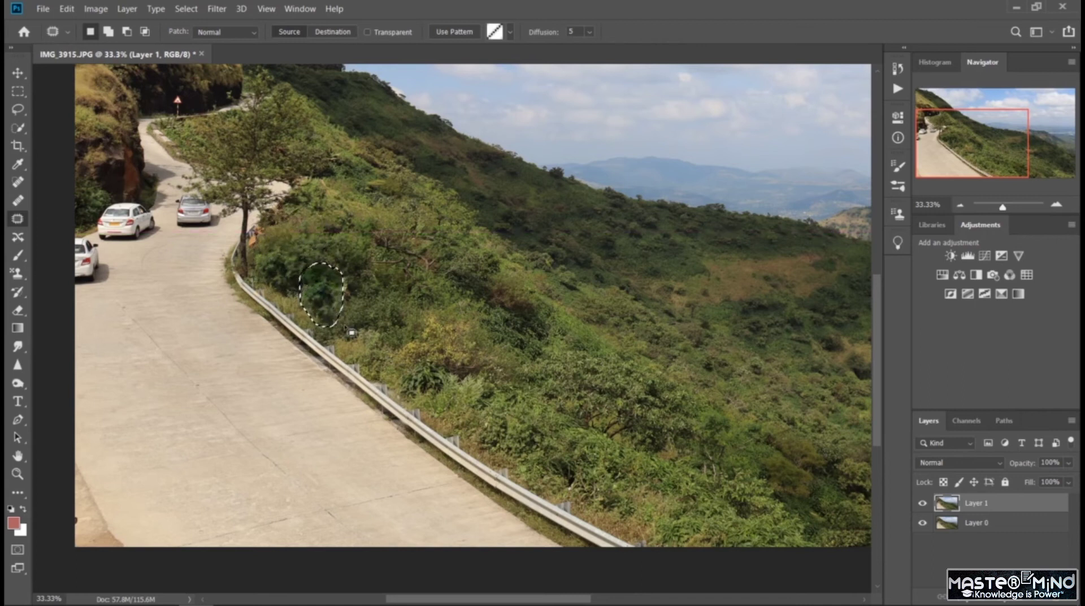
key(m)
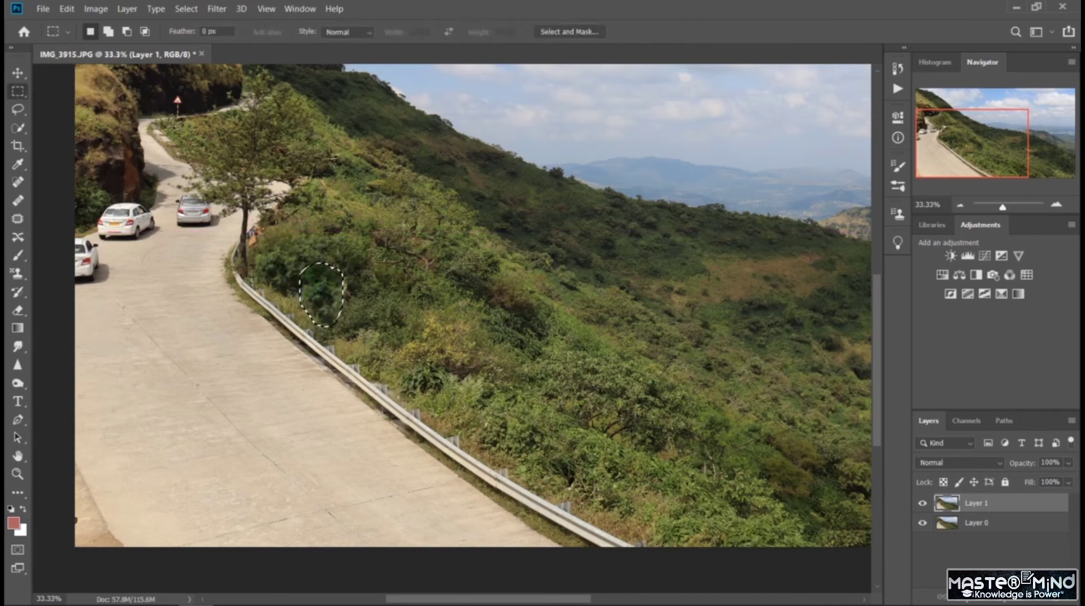
key(ctrl+d)
Step: Toggle Layer 1's visibility to compare the scene before and after the car and signboard removal
click(922, 504)
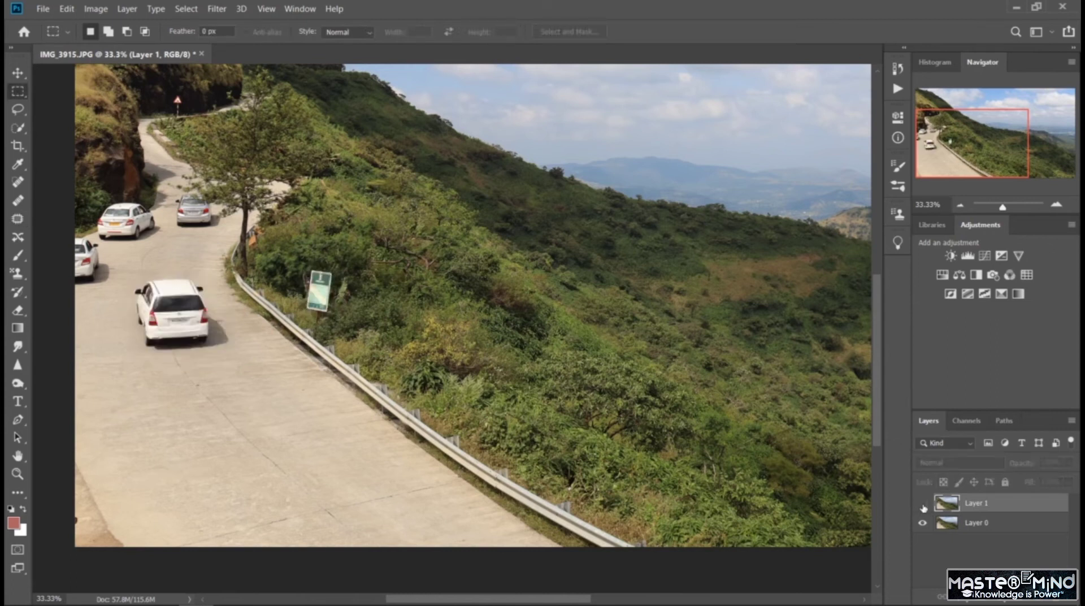
click(923, 503)
click(922, 504)
click(922, 504)
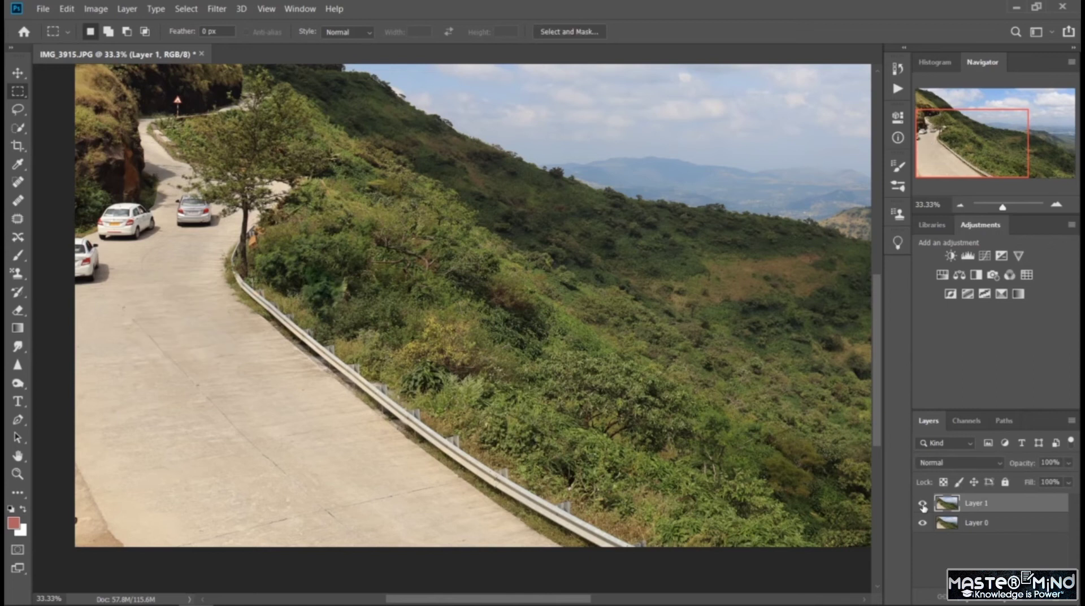
click(922, 504)
click(922, 504)
Step: Try to patch the silver car beside the tree with clear road, and undo the patch and its selection
click(17, 218)
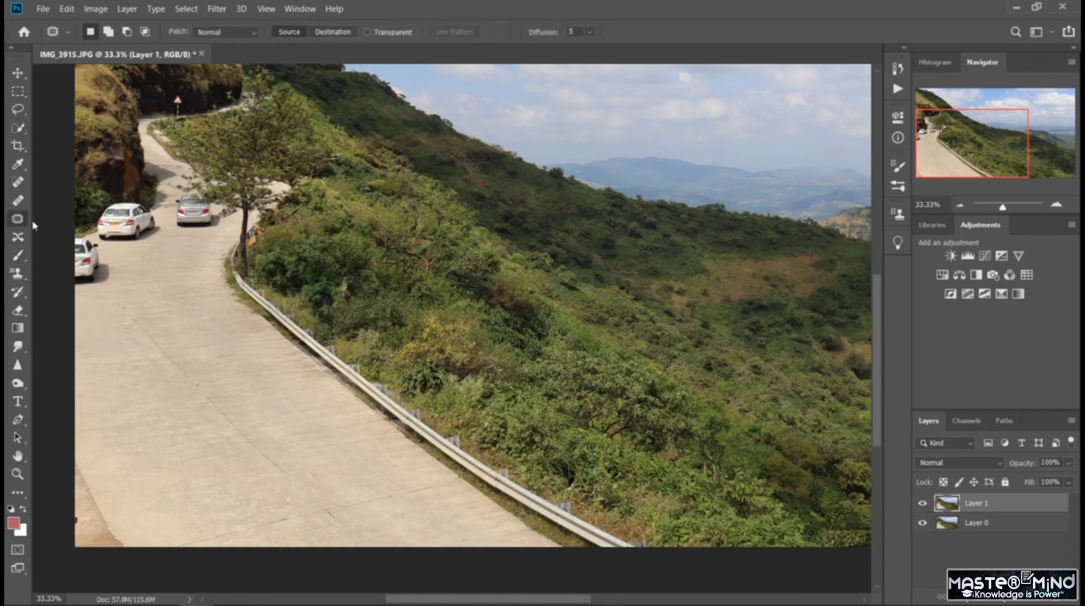
mouse_move(210, 234)
mouse_down()
mouse_move(227, 223)
mouse_move(215, 204)
mouse_move(178, 193)
mouse_move(180, 226)
mouse_move(195, 239)
mouse_move(244, 227)
mouse_move(223, 215)
mouse_up()
click(198, 239)
click(185, 235)
mouse_move(175, 196)
mouse_down()
mouse_move(166, 219)
mouse_move(183, 235)
mouse_move(175, 258)
mouse_move(186, 240)
mouse_move(170, 278)
mouse_up()
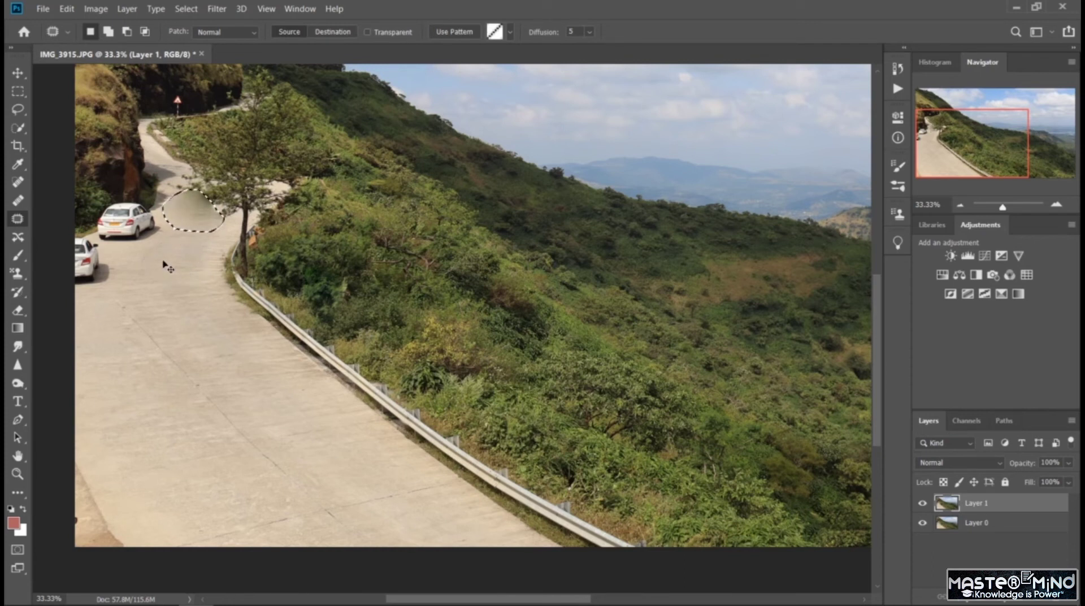
key(ctrl+z)
key(ctrl+z)
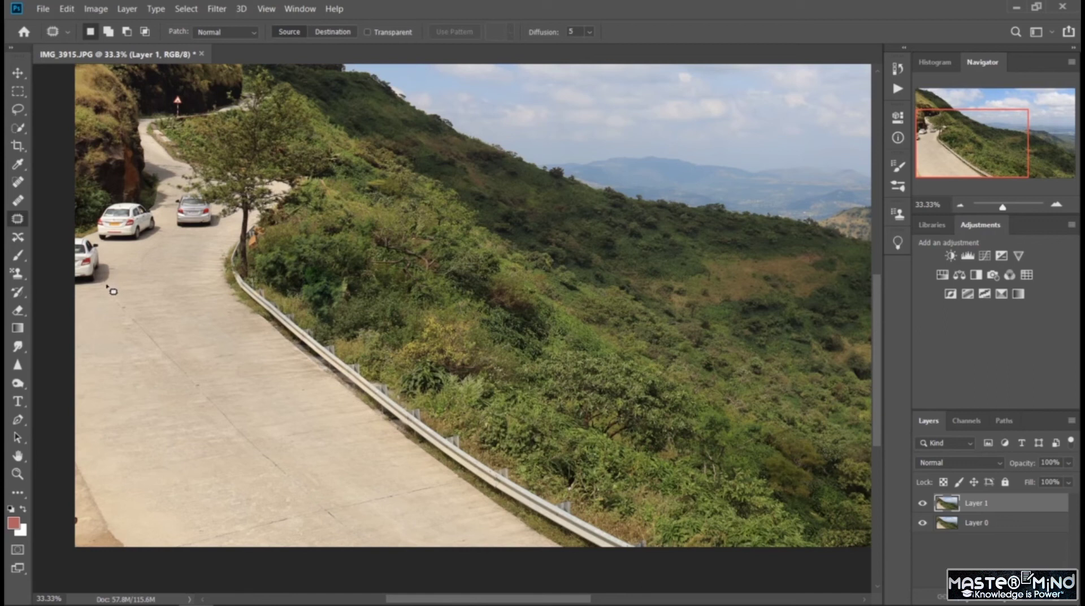
Step: Patch the white car cut off by the photo's left edge with clear road and deselect
mouse_move(71, 295)
mouse_down()
mouse_move(117, 292)
mouse_move(120, 262)
mouse_move(93, 240)
mouse_move(62, 240)
mouse_move(98, 322)
mouse_up()
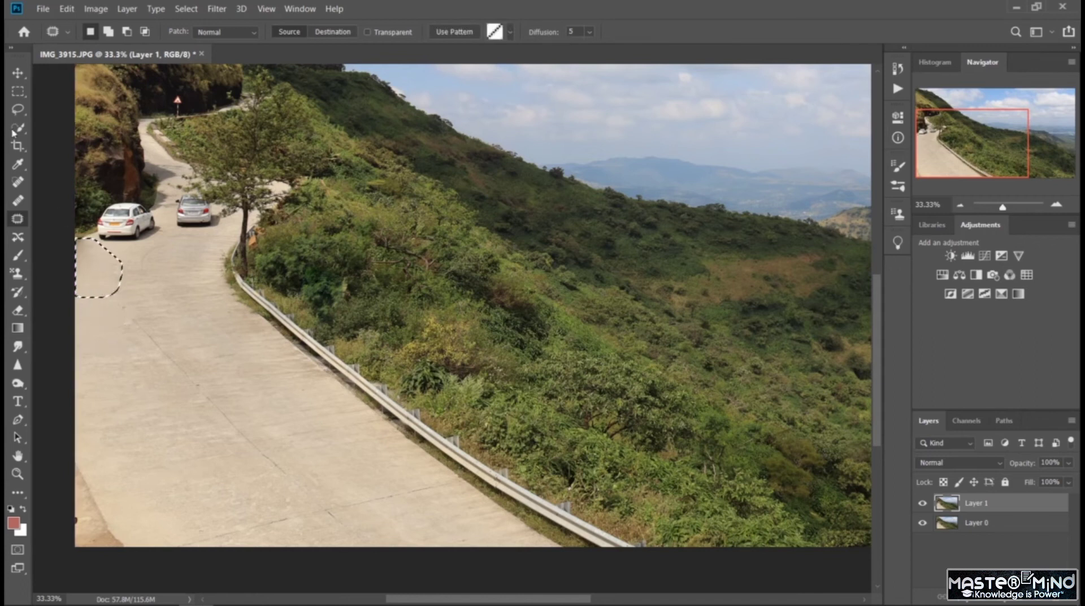
click(13, 92)
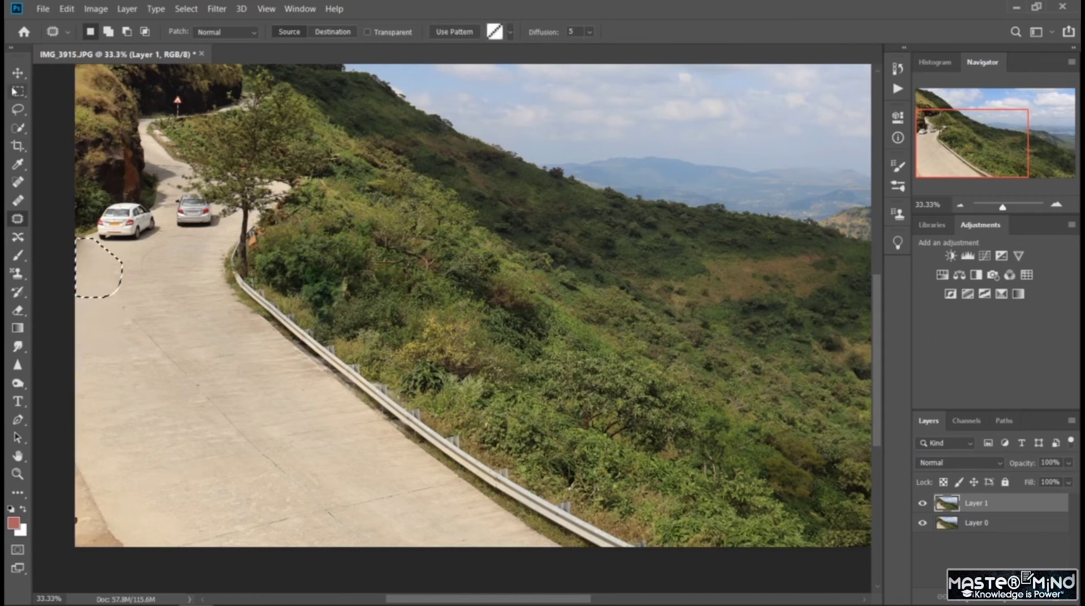
click(179, 334)
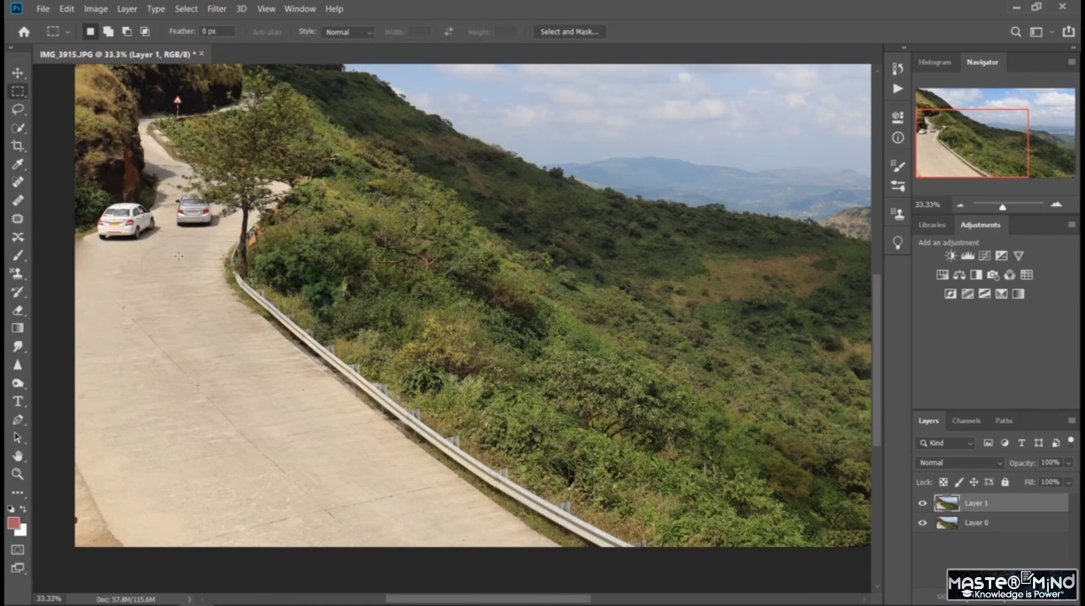
Step: Patch the triangular warning sign at the far bend of the road with its surroundings and deselect
click(18, 219)
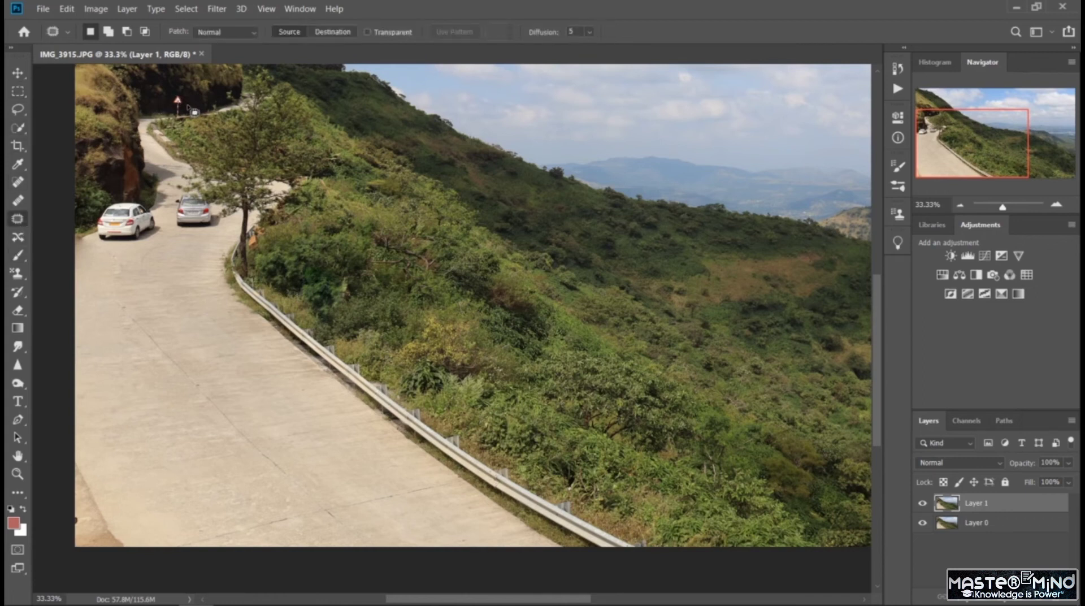
mouse_move(184, 110)
mouse_down()
mouse_move(189, 93)
mouse_move(170, 96)
mouse_move(170, 118)
mouse_move(194, 102)
mouse_up()
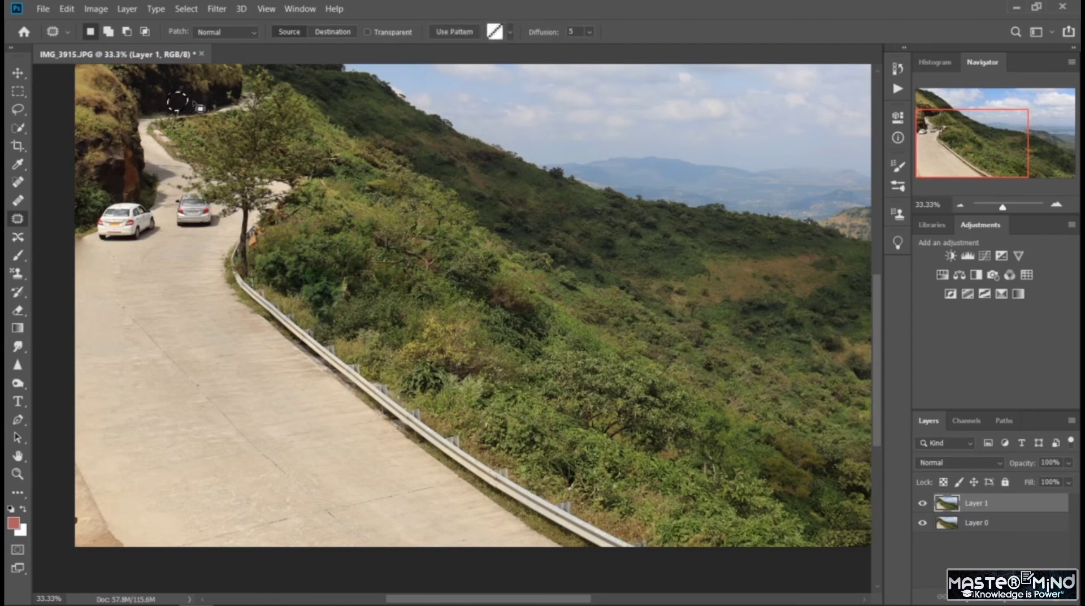
click(18, 92)
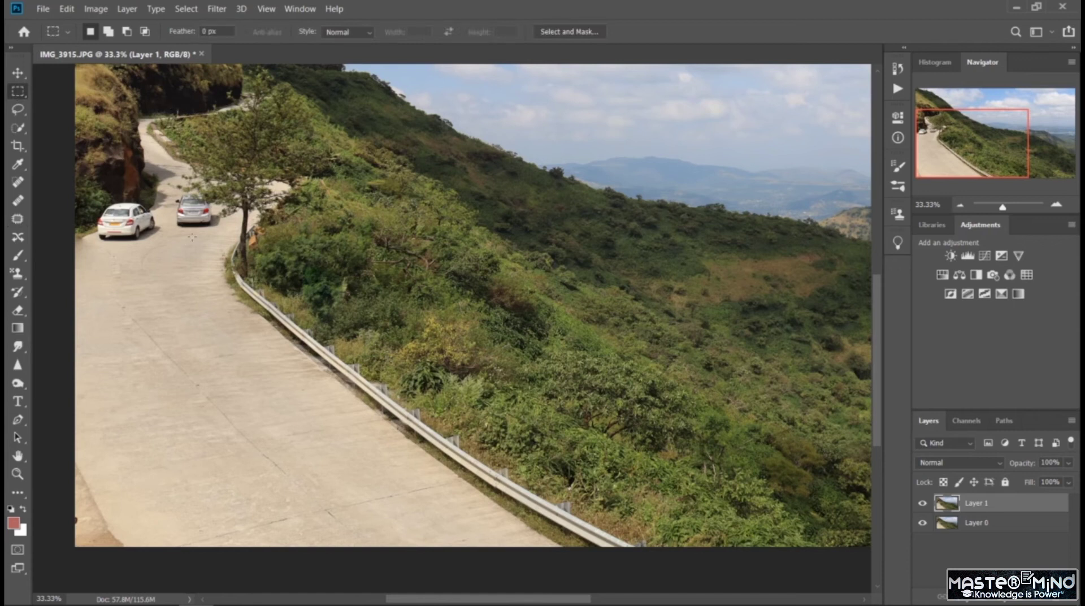
Step: Try to patch the silver car beside the tree with clear road, and undo the patch
key(ctrl+plus)
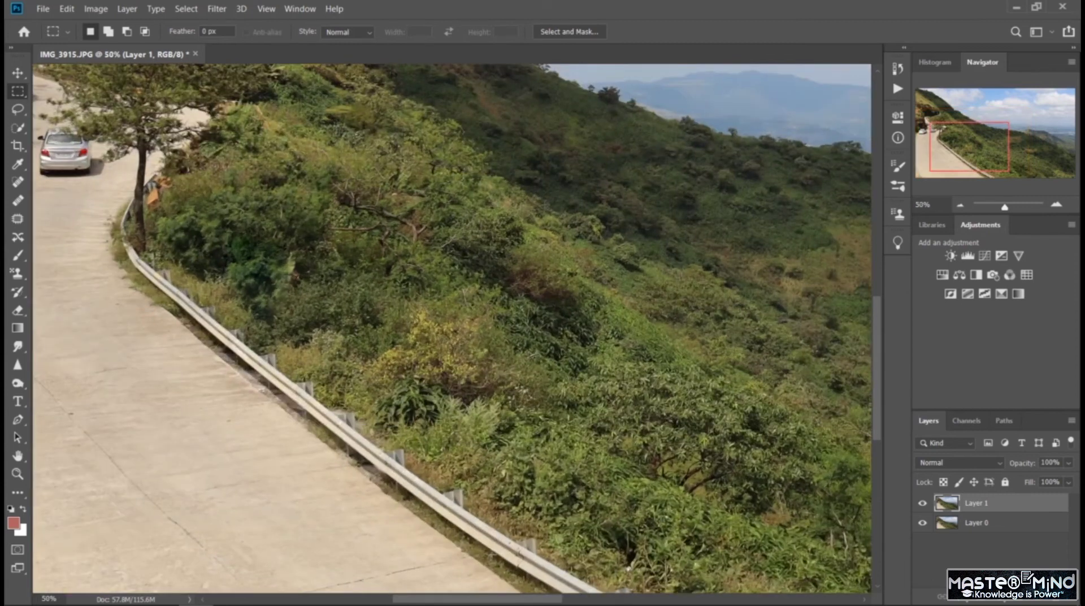
drag(499, 600, 447, 600)
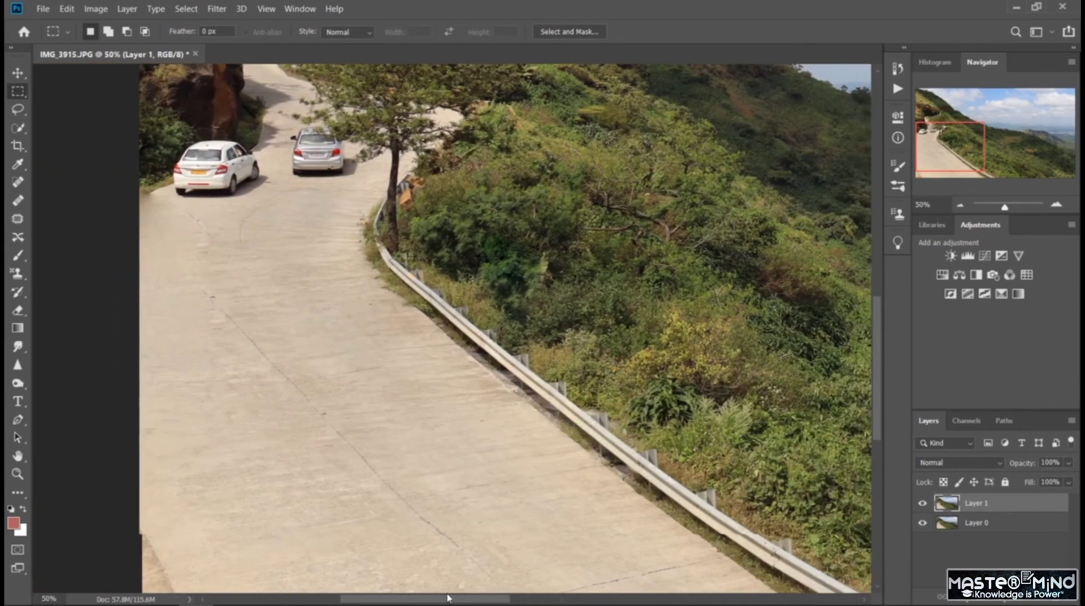
scroll(388, 331, up, 3)
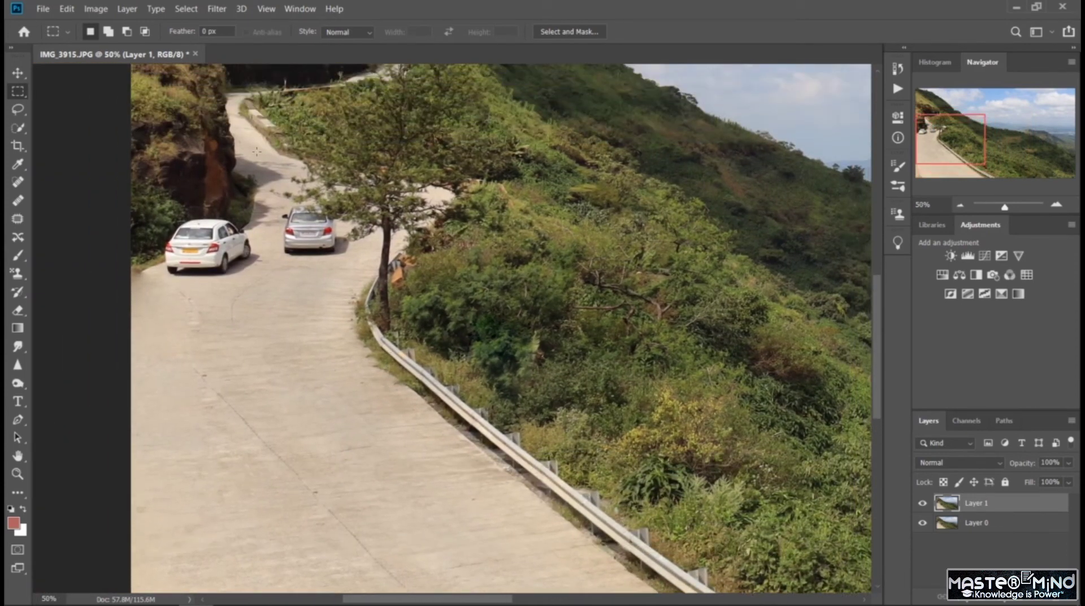
click(18, 222)
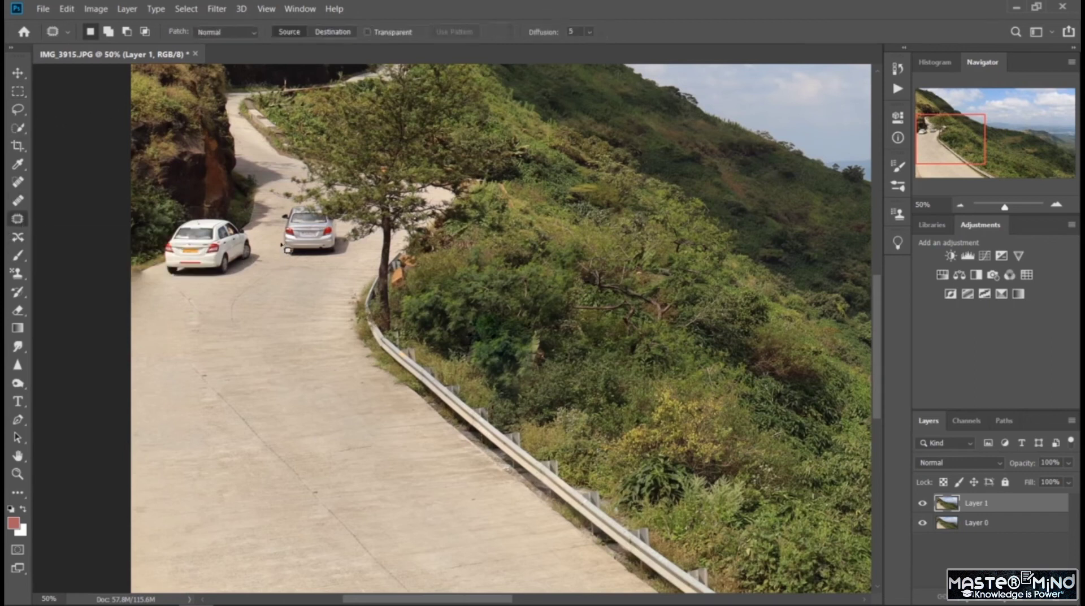
mouse_move(278, 215)
mouse_down()
mouse_move(282, 263)
mouse_move(318, 269)
mouse_move(354, 244)
mouse_up()
mouse_move(330, 213)
mouse_down()
mouse_move(313, 206)
mouse_move(281, 220)
mouse_move(289, 270)
mouse_move(274, 305)
mouse_up()
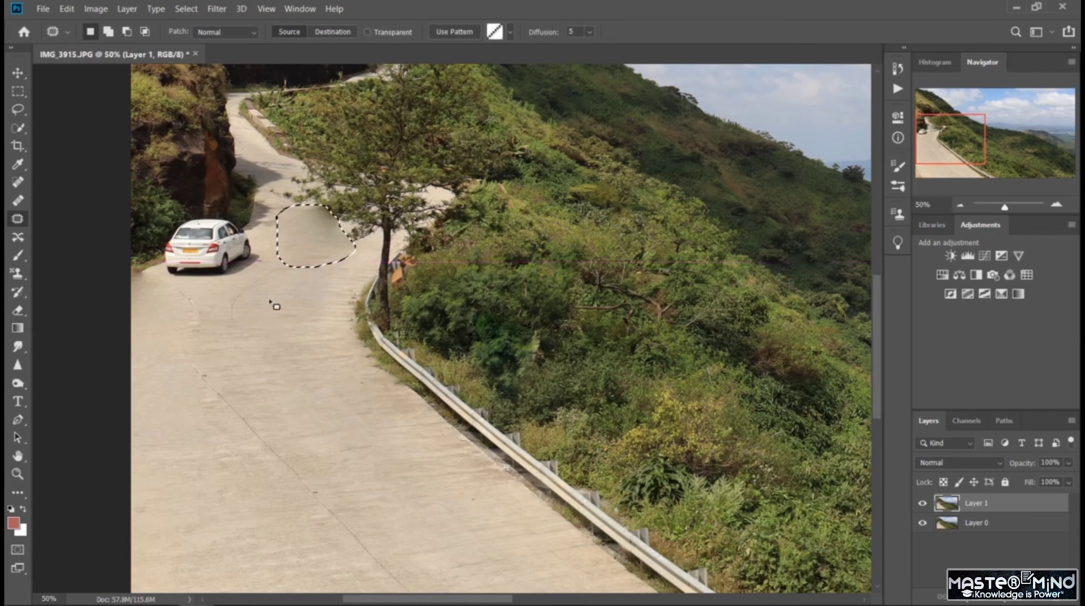
click(20, 96)
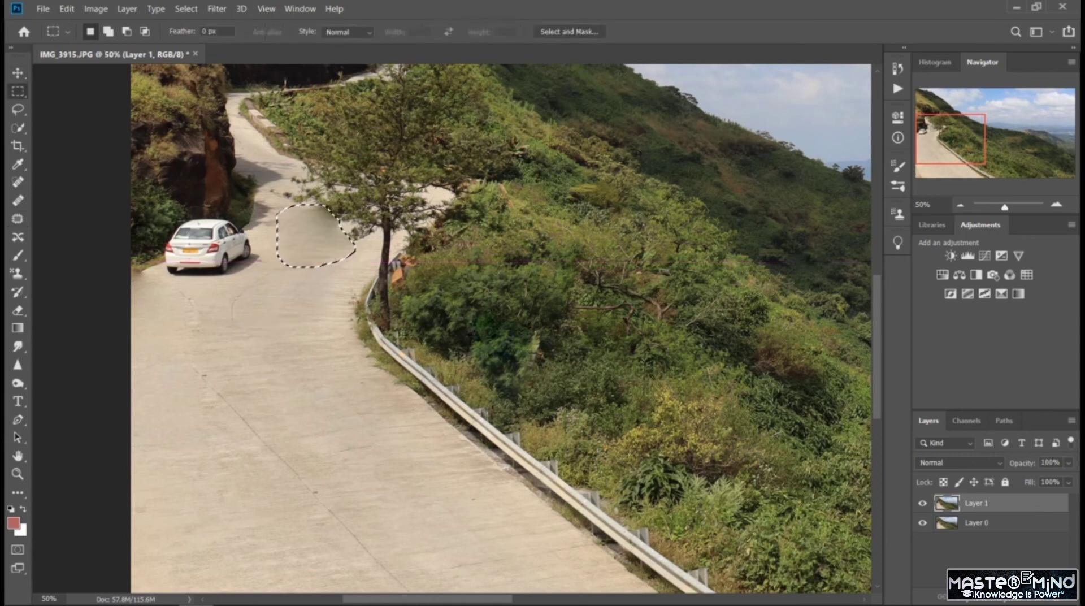
key(ctrl+d)
key(ctrl+z)
key(ctrl+z)
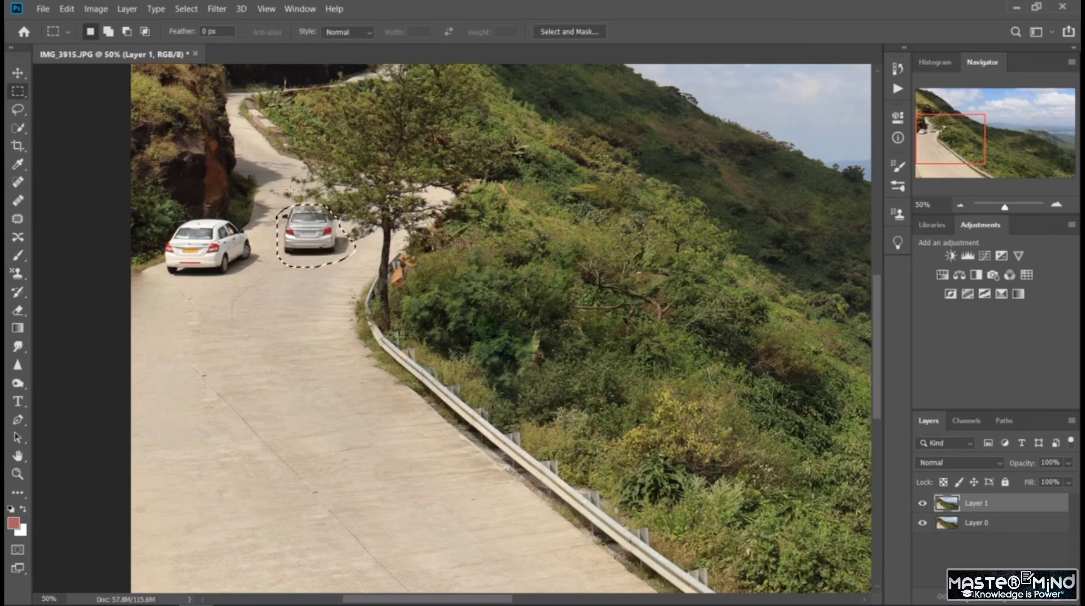
key(ctrl+d)
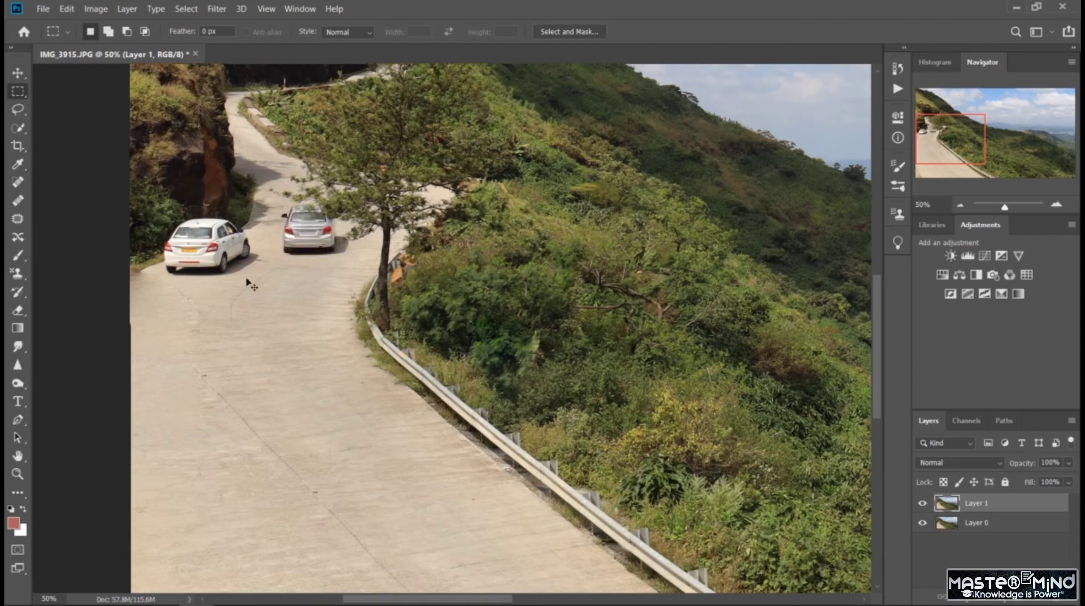
Step: Patch a tighter outline of the silver car and its shadow, following the tree's branches, with clear road and deselect
key(ctrl+plus)
key(ctrl+plus)
key(ctrl+z)
scroll(252, 288, up, 5)
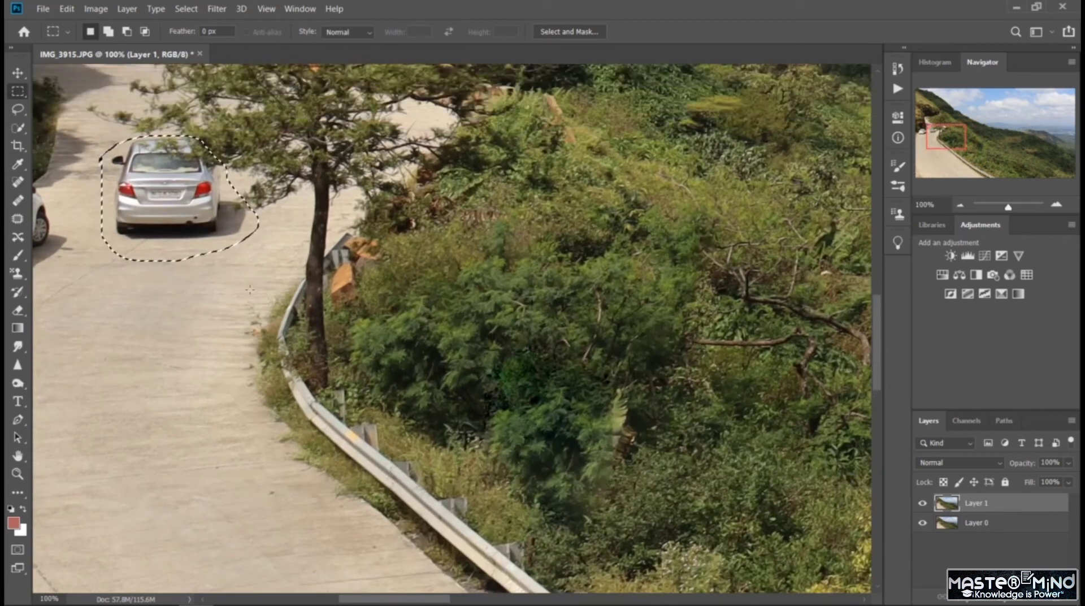
key(v)
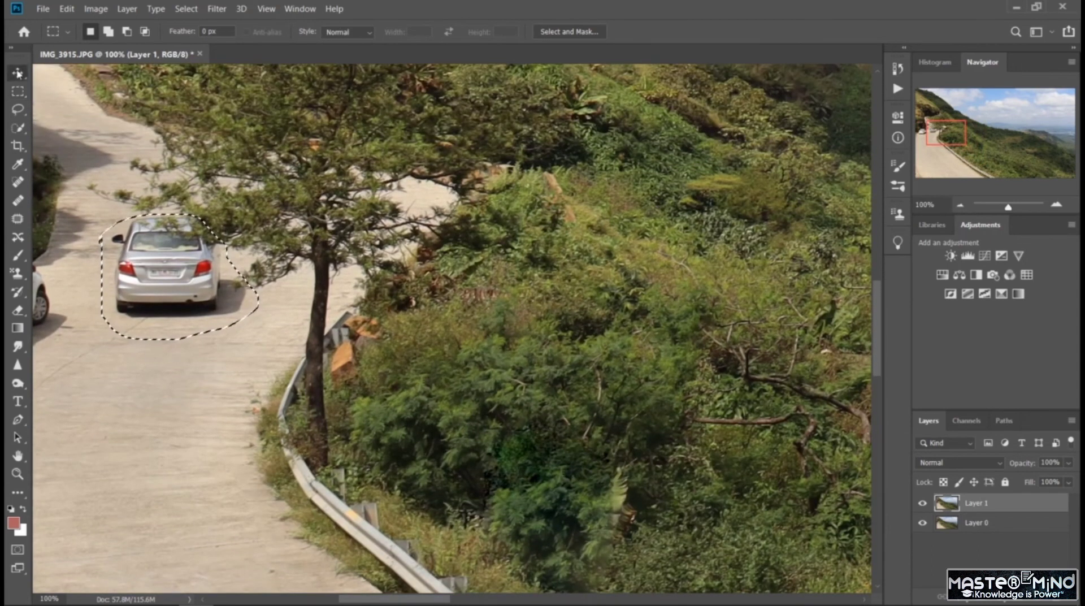
key(m)
key(ctrl+d)
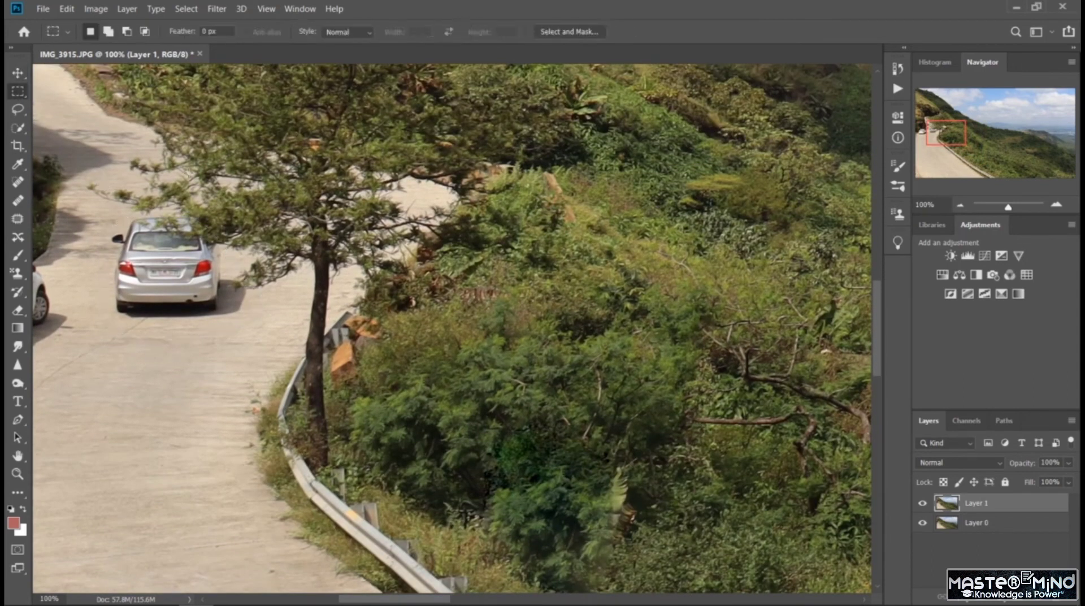
click(18, 219)
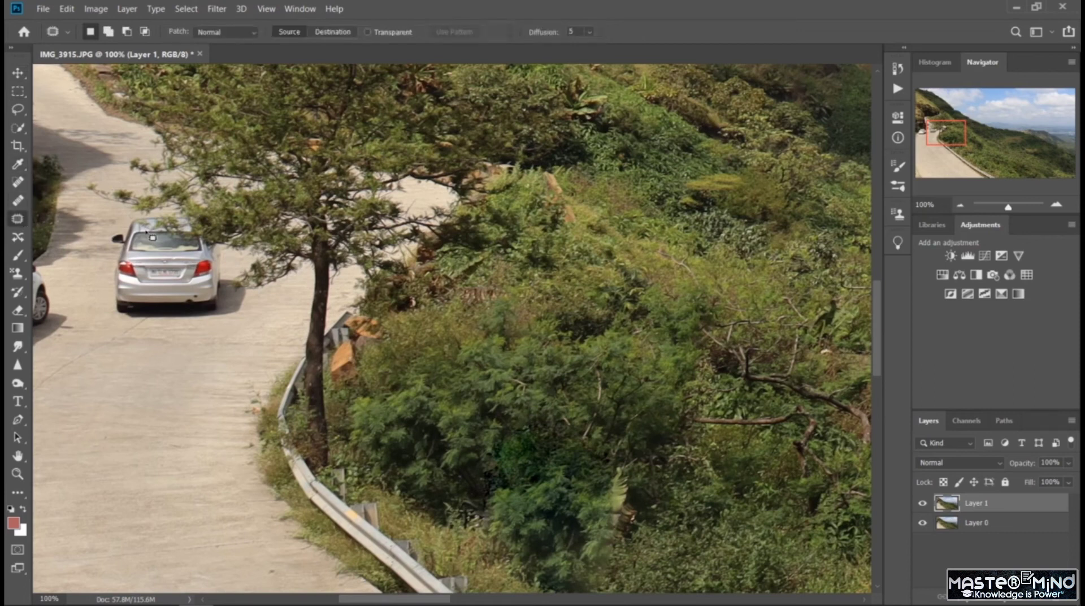
mouse_move(101, 222)
mouse_down()
mouse_move(186, 218)
mouse_move(222, 247)
mouse_move(224, 278)
mouse_move(247, 283)
mouse_move(248, 307)
mouse_move(230, 324)
mouse_move(123, 325)
mouse_move(102, 297)
mouse_move(109, 227)
mouse_up()
drag(139, 289, 99, 397)
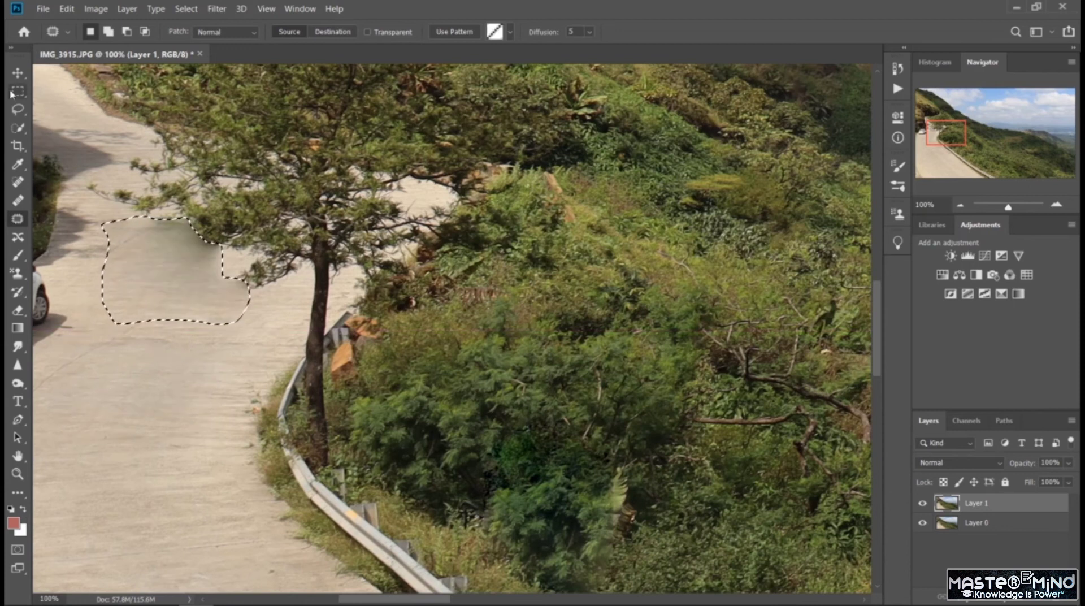
key(m)
key(ctrl+d)
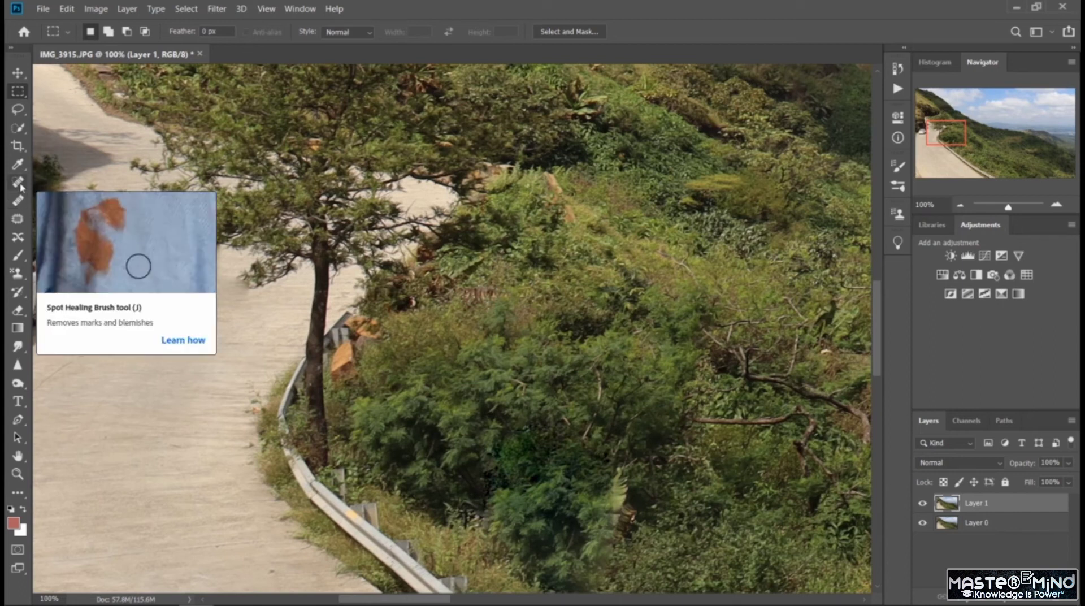
Step: Heal the blurred smudges along the tree's lower branches with the Spot Healing Brush, reducing the brush size to 37 px
click(18, 182)
mouse_move(132, 243)
mouse_down()
mouse_move(175, 255)
mouse_move(220, 314)
mouse_up()
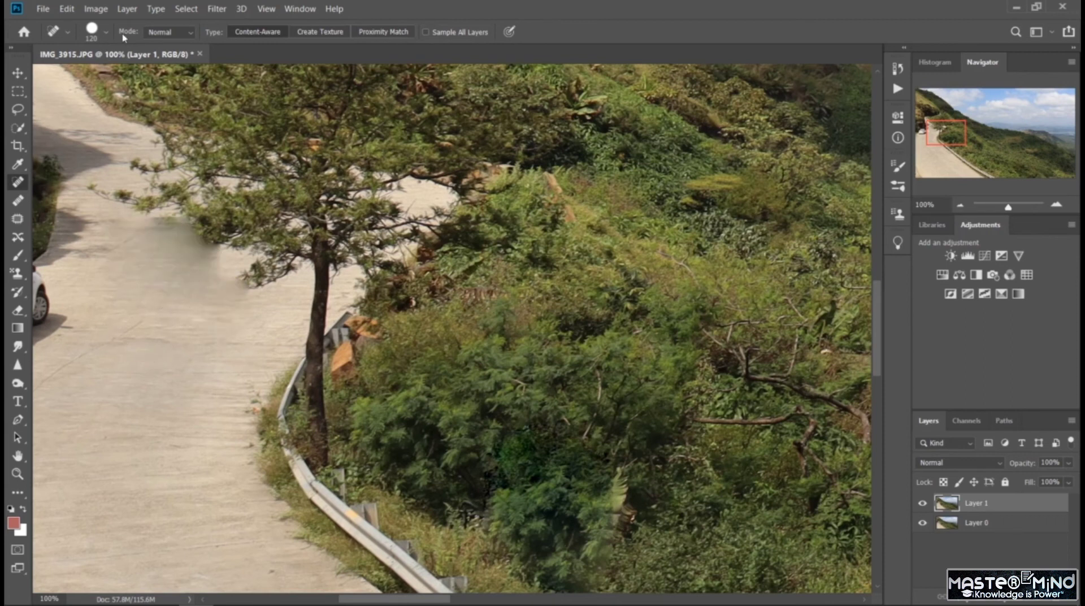
click(103, 32)
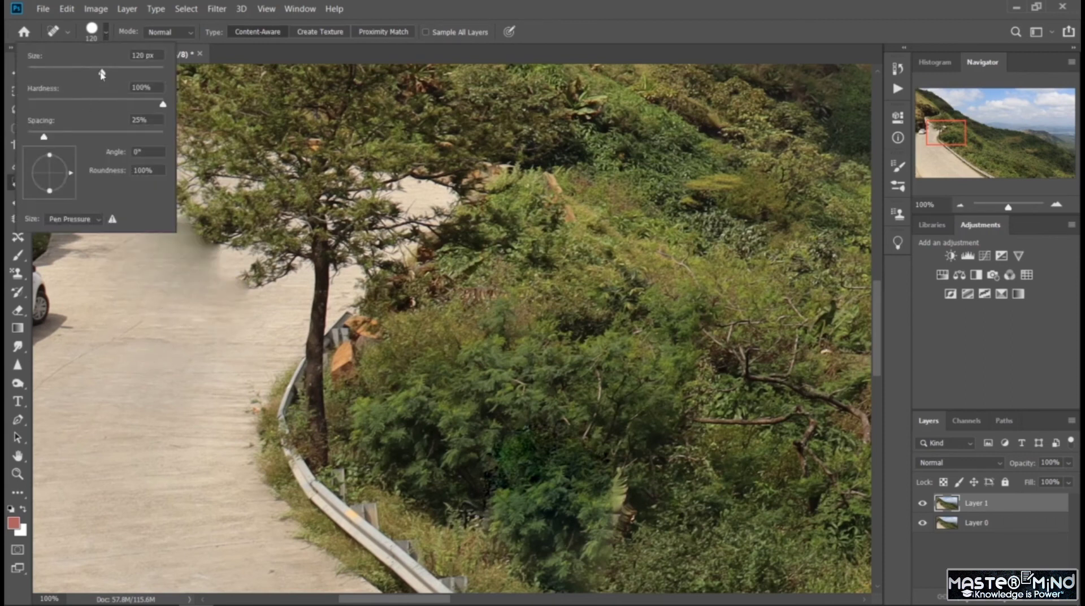
drag(102, 74, 60, 74)
click(172, 279)
click(142, 225)
drag(164, 224, 218, 270)
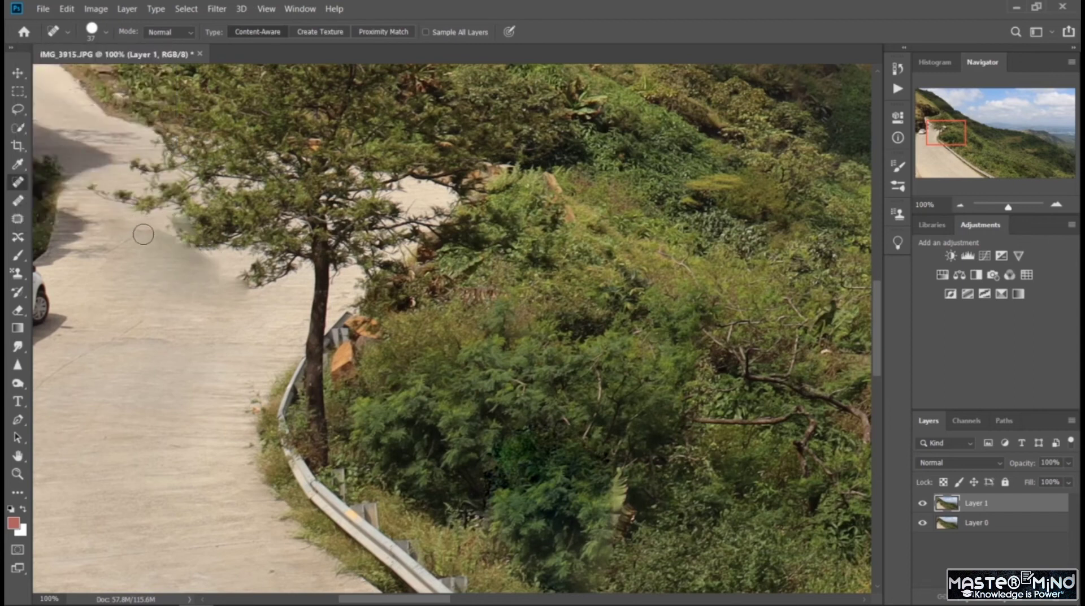
drag(141, 229, 217, 283)
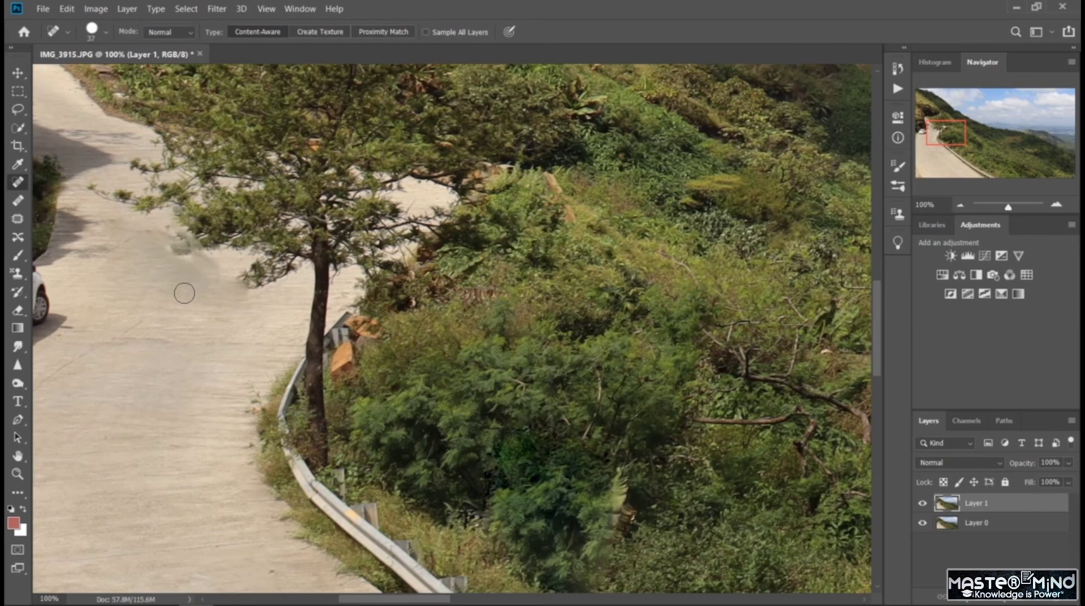
drag(155, 231, 217, 279)
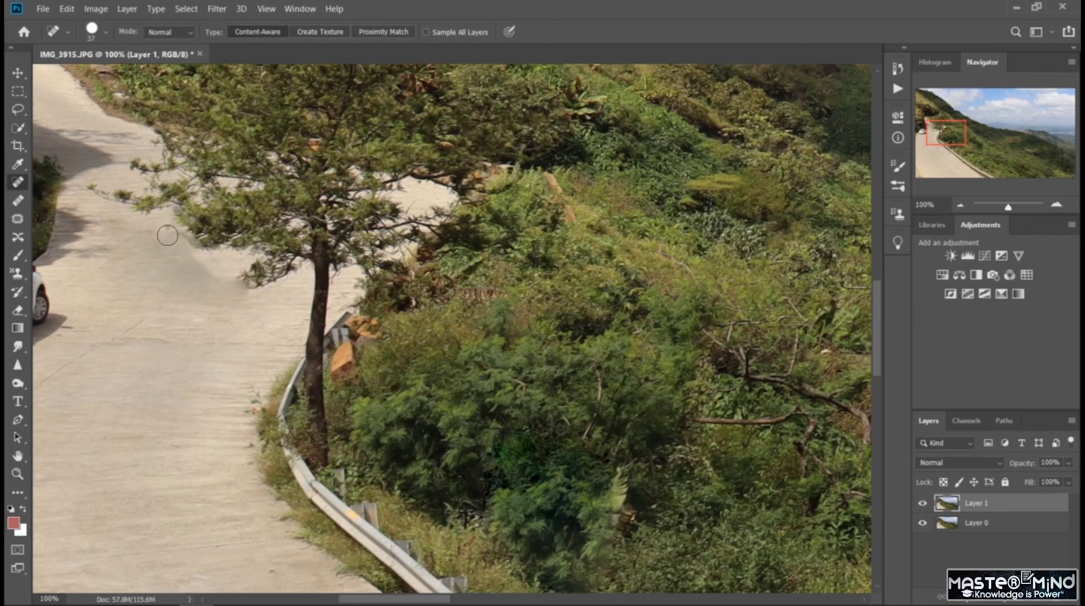
mouse_move(167, 235)
mouse_down()
mouse_move(235, 282)
mouse_move(246, 315)
mouse_up()
mouse_move(215, 270)
mouse_down()
mouse_move(235, 318)
mouse_move(206, 279)
mouse_move(182, 269)
mouse_move(215, 290)
mouse_move(195, 318)
mouse_up()
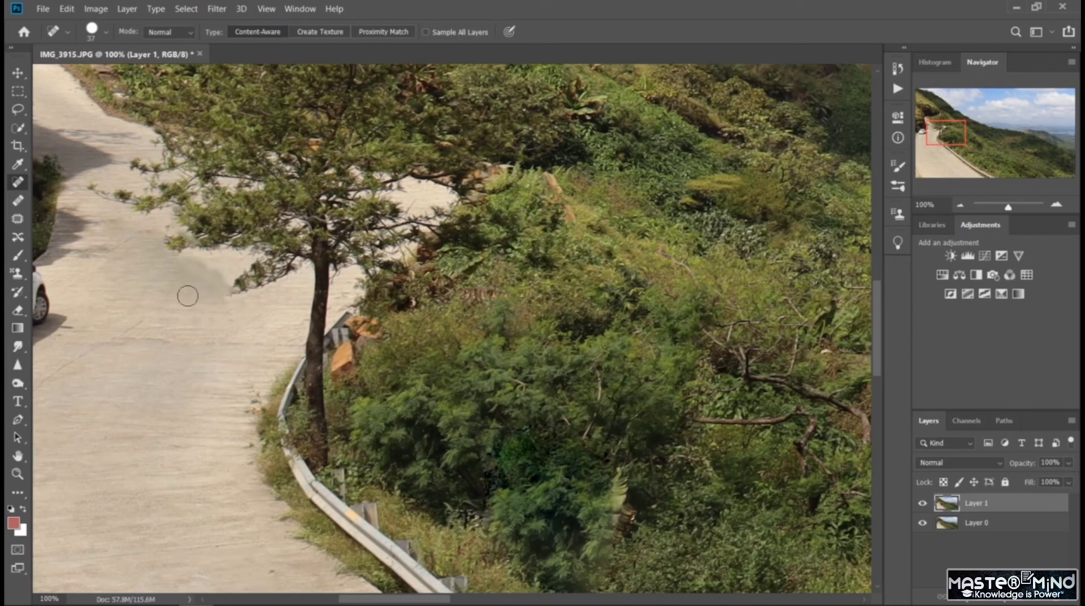
drag(107, 226, 229, 237)
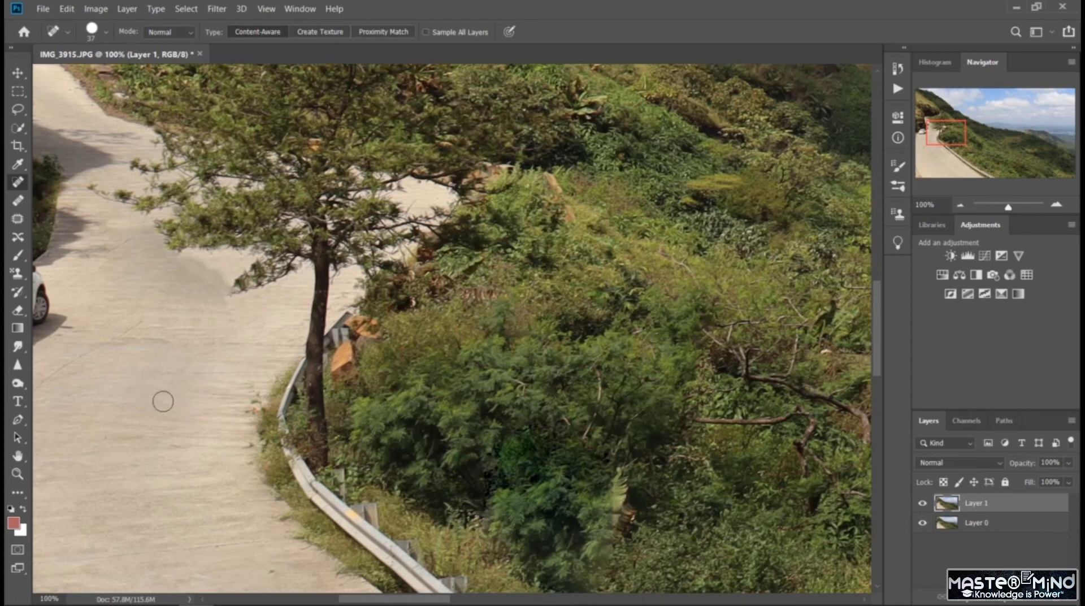
click(17, 93)
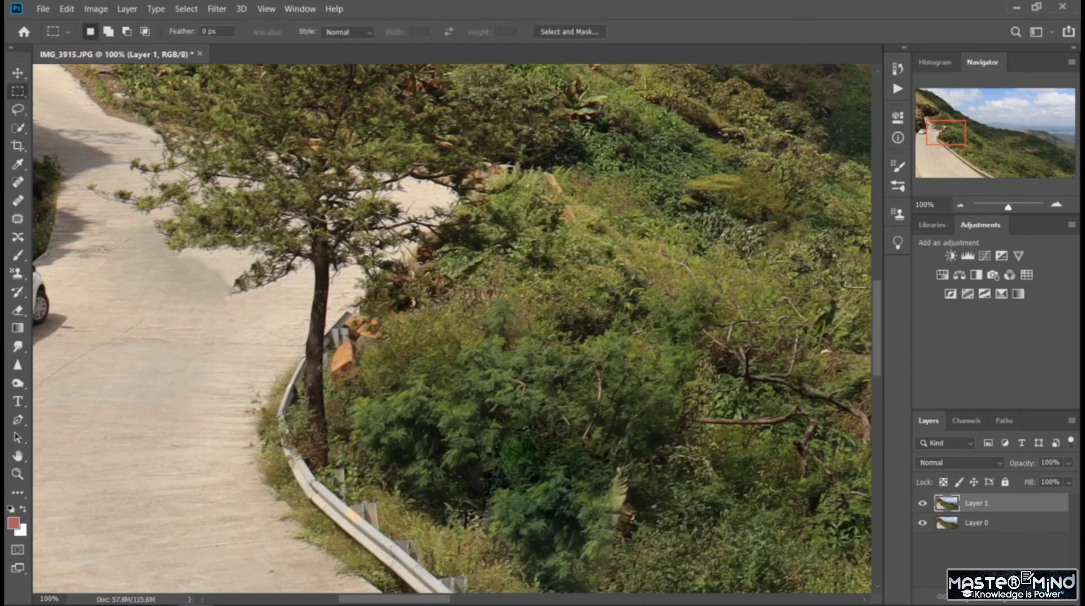
Step: Heal the brown smudge and ragged road edge behind the white car with the 37 px Spot Healing Brush
key(ctrl+minus)
key(ctrl+minus)
key(ctrl+minus)
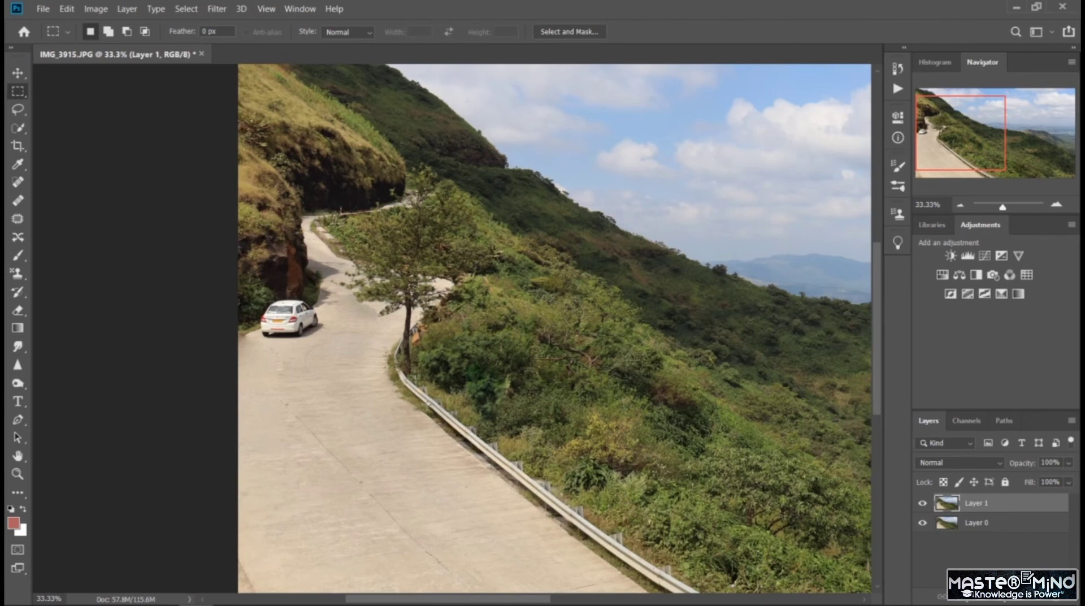
key(ctrl+plus)
key(ctrl+plus)
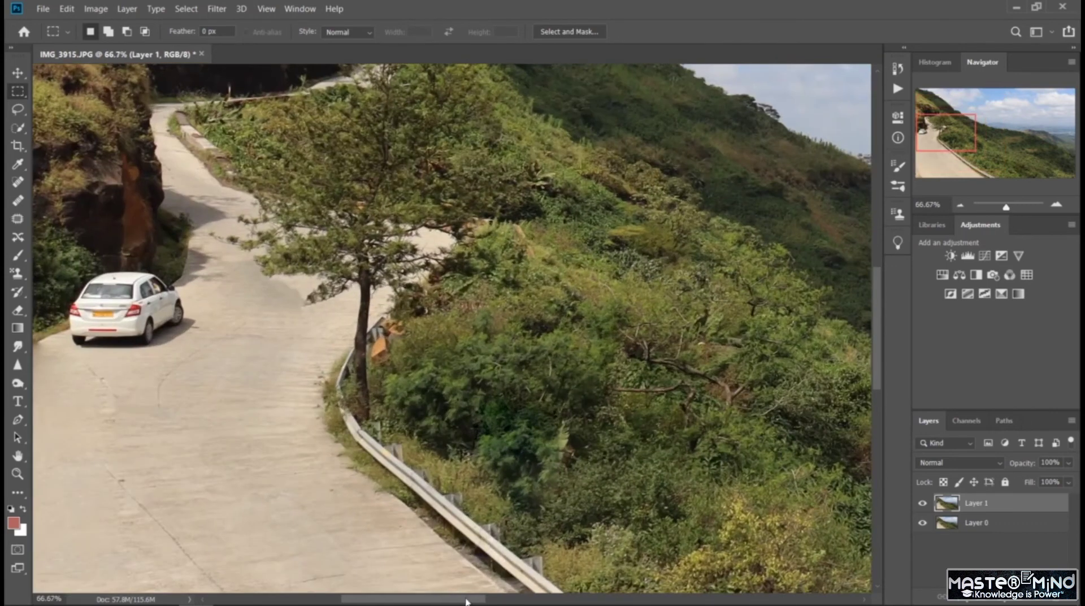
drag(467, 600, 408, 601)
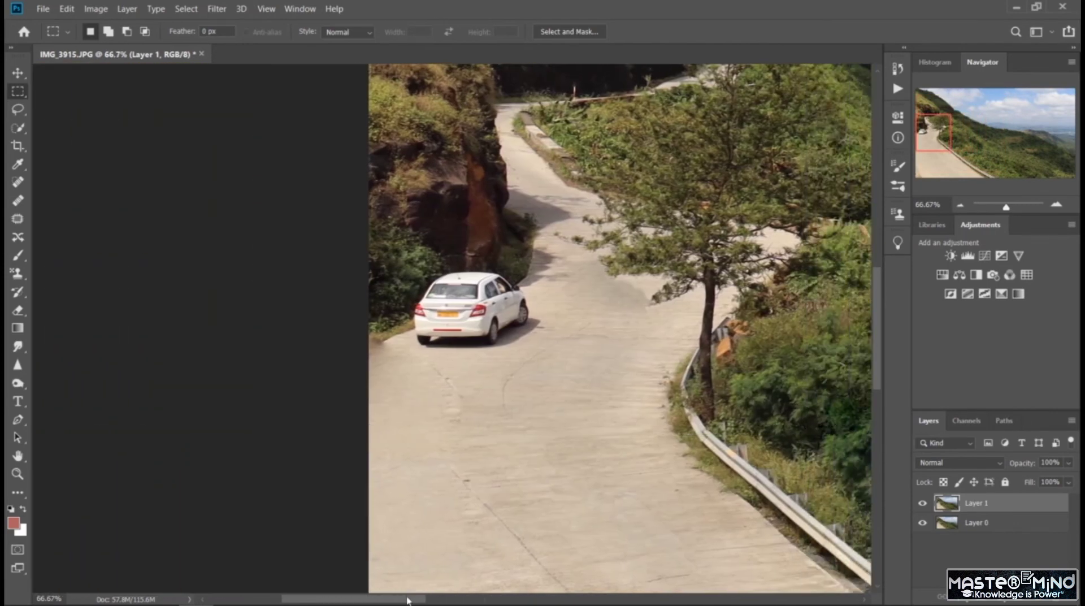
key(ctrl+plus)
key(ctrl+plus)
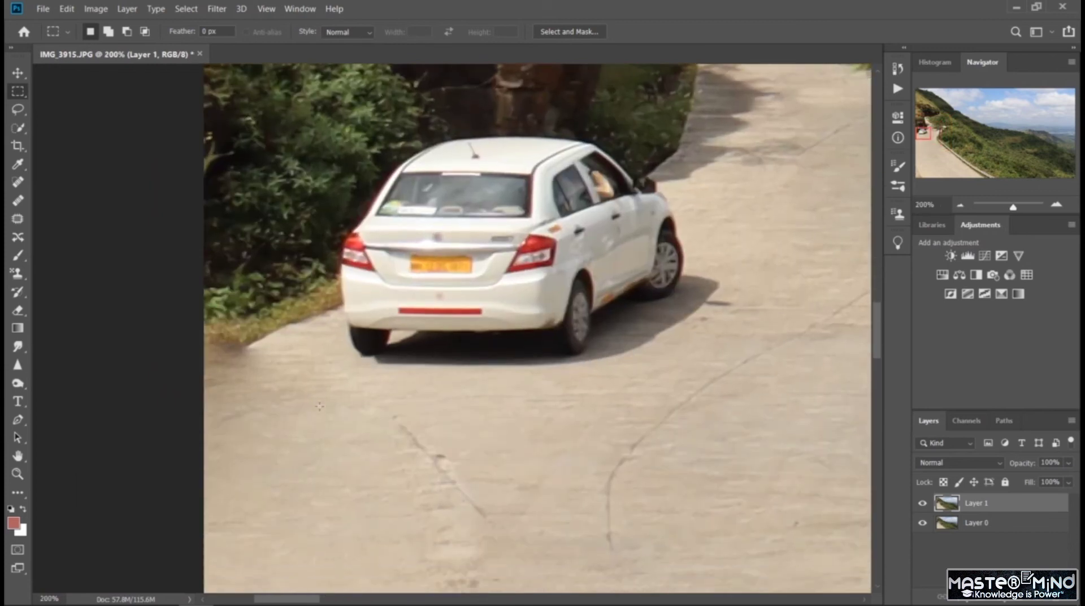
scroll(319, 406, down, 2)
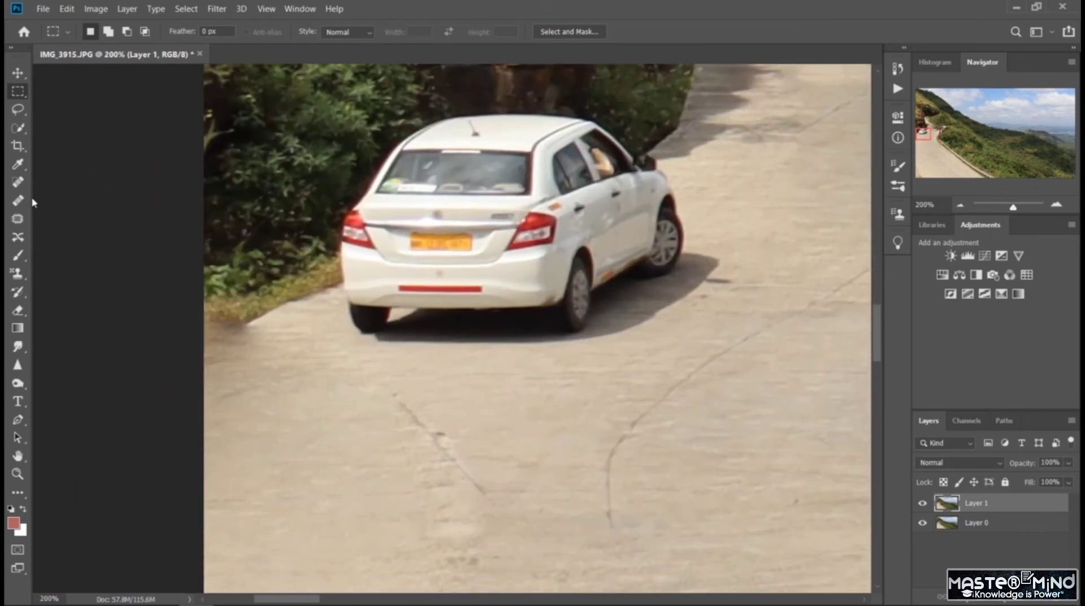
click(17, 181)
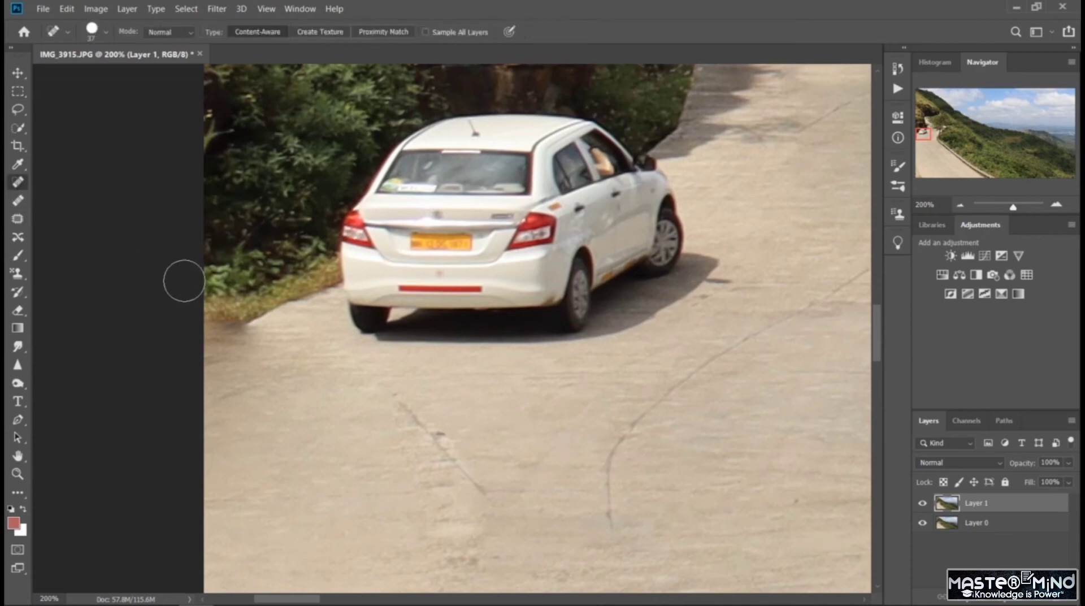
click(257, 339)
drag(257, 339, 220, 384)
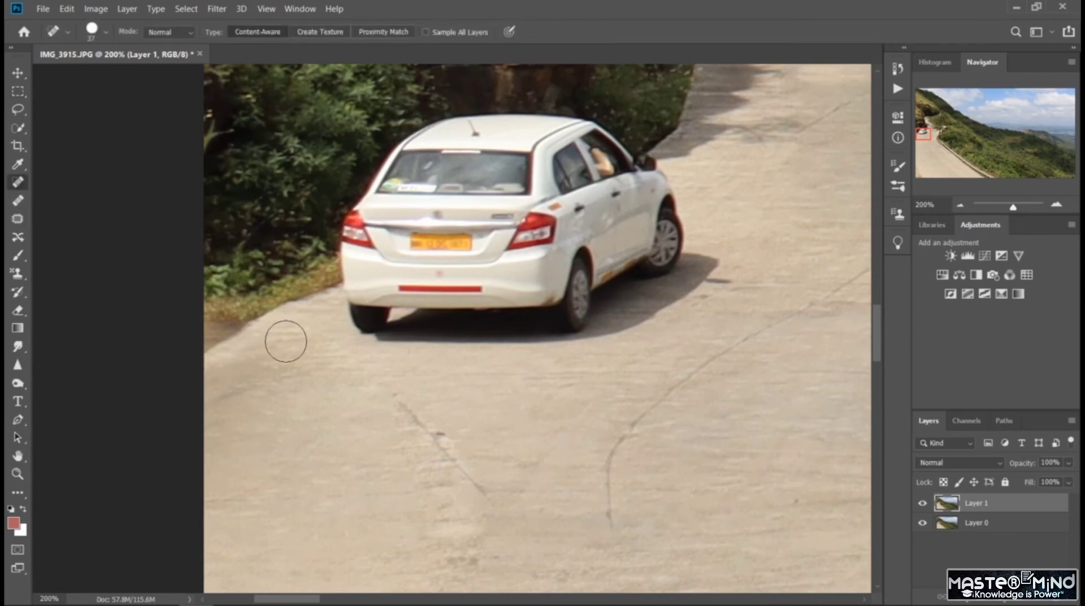
drag(262, 333, 217, 373)
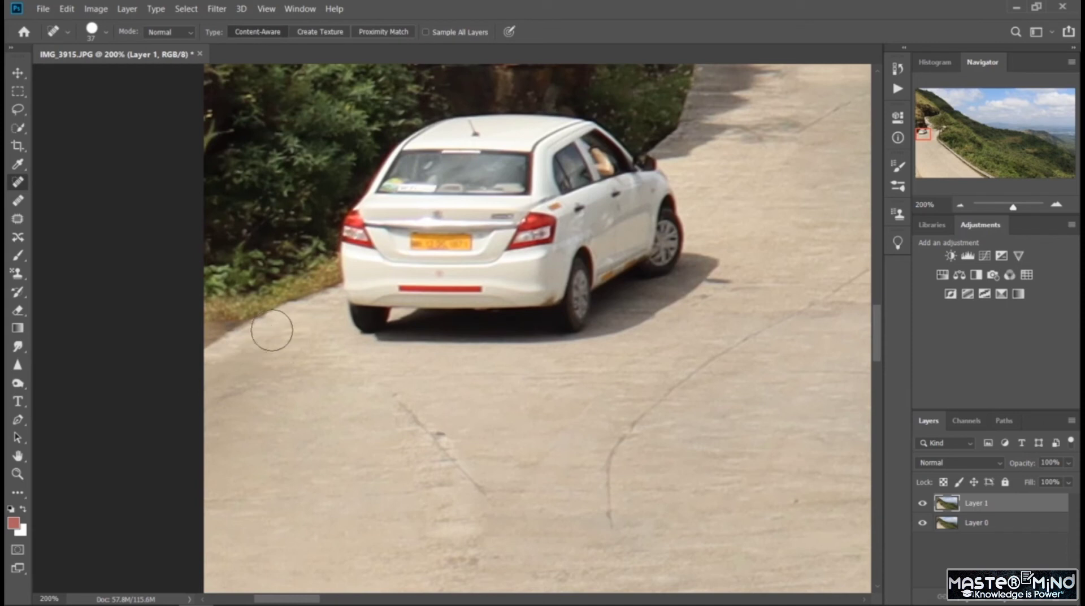
drag(240, 300, 198, 331)
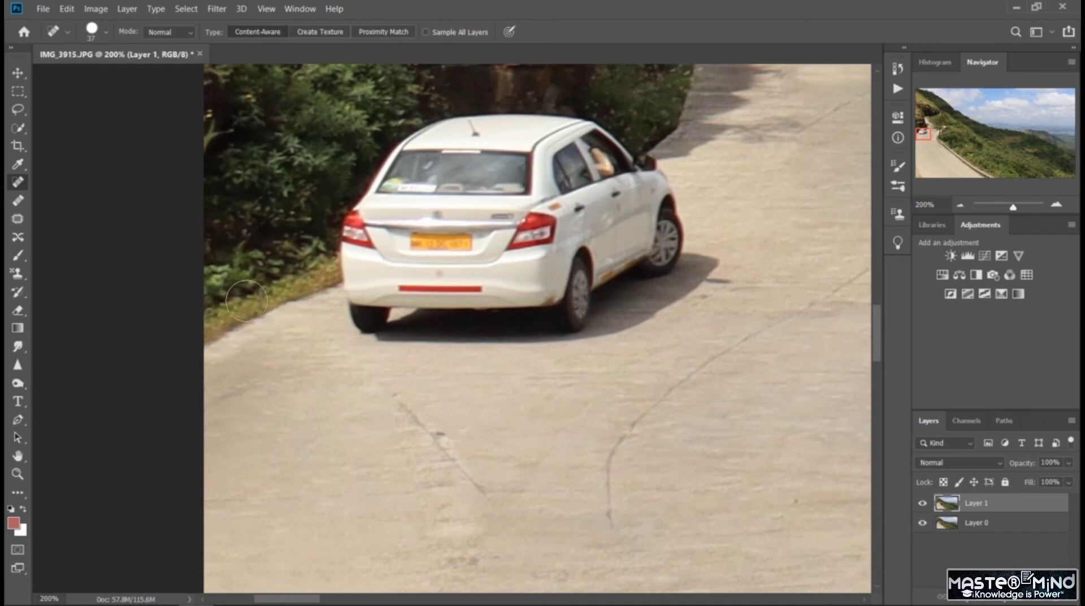
drag(249, 291, 186, 351)
drag(299, 263, 332, 261)
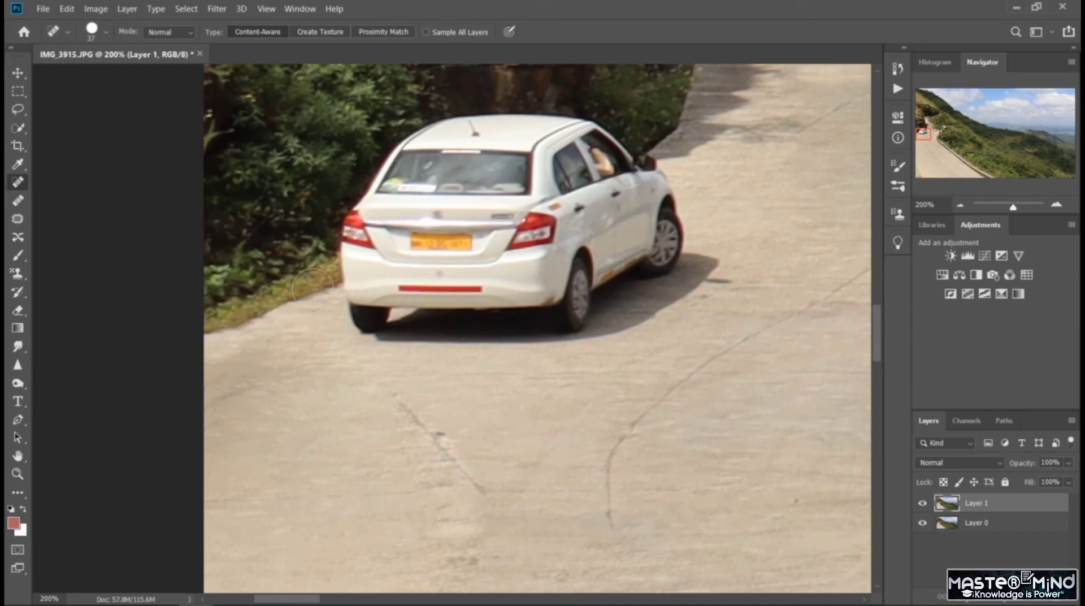
click(17, 93)
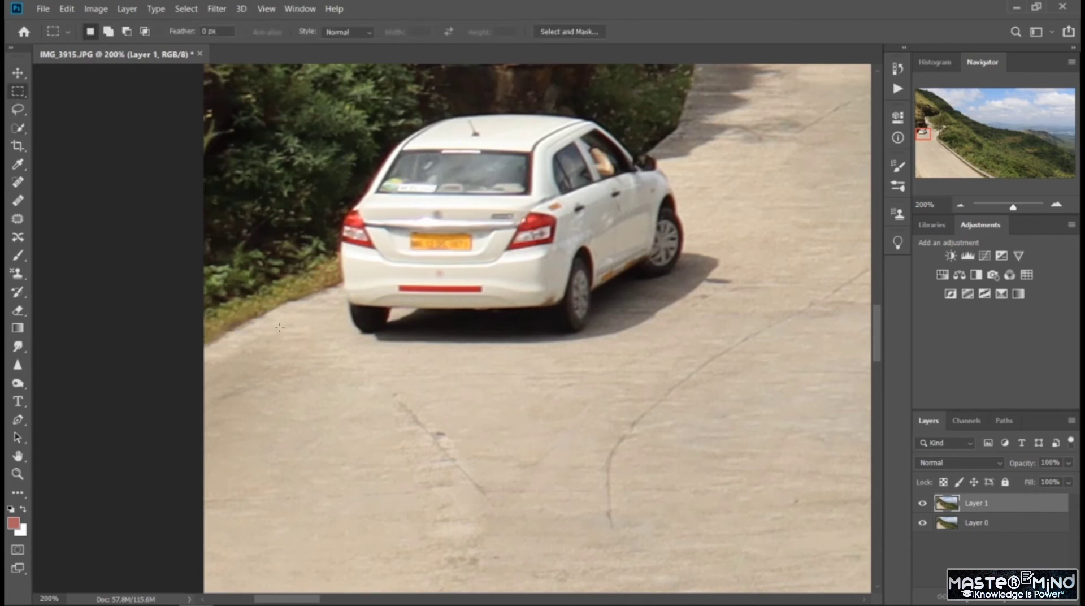
Step: Try to heal away the white car's wheels and road shadow with the 37 px Spot Healing Brush, and undo the strokes
click(17, 181)
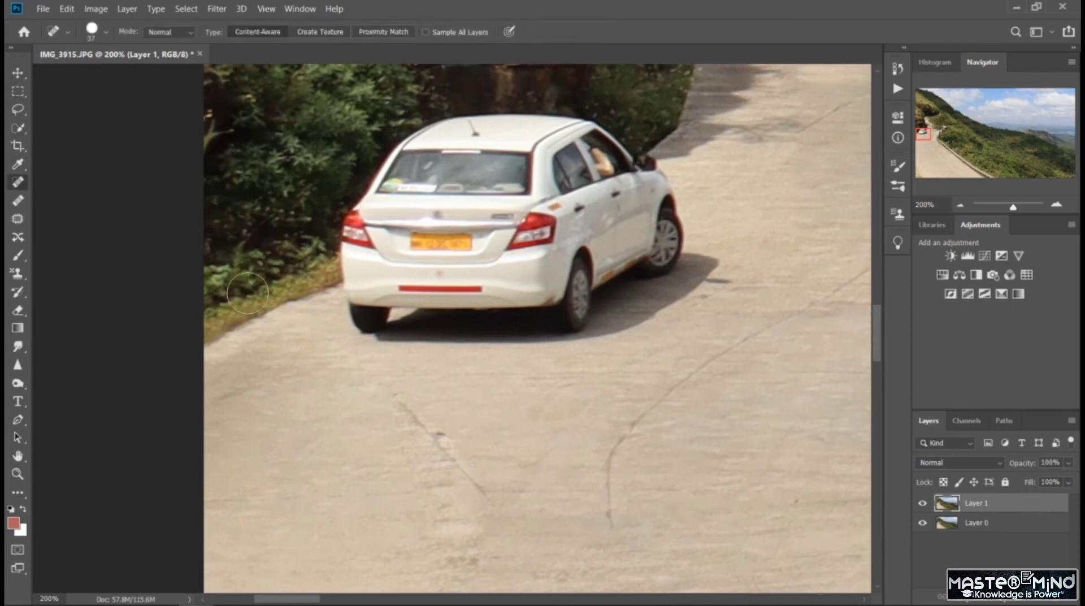
drag(354, 329, 647, 328)
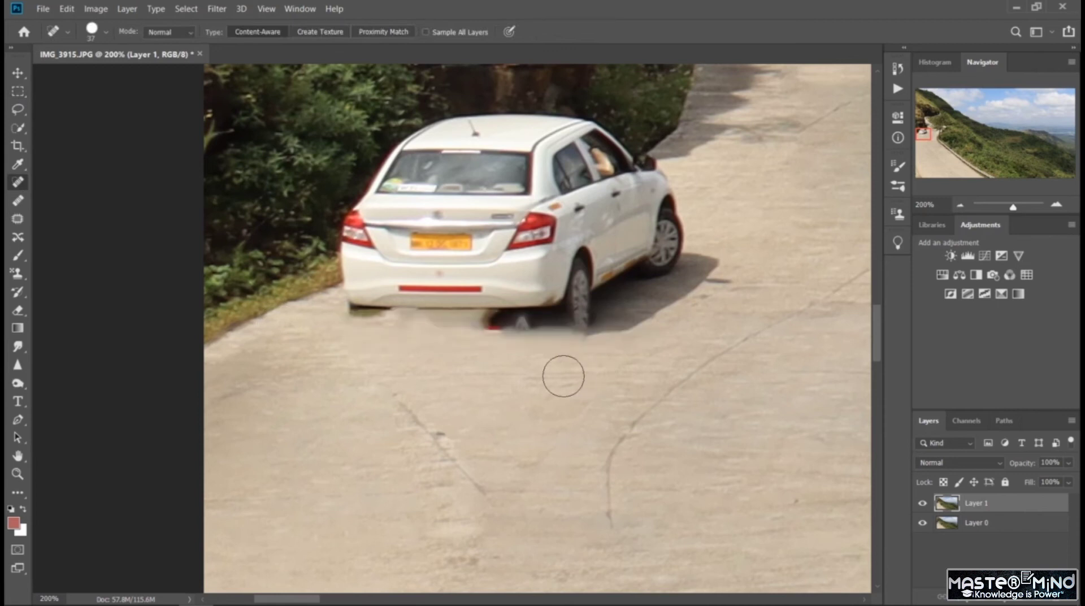
drag(432, 330, 693, 299)
mouse_move(735, 249)
mouse_down()
mouse_move(558, 346)
mouse_move(486, 339)
mouse_up()
drag(701, 250, 435, 364)
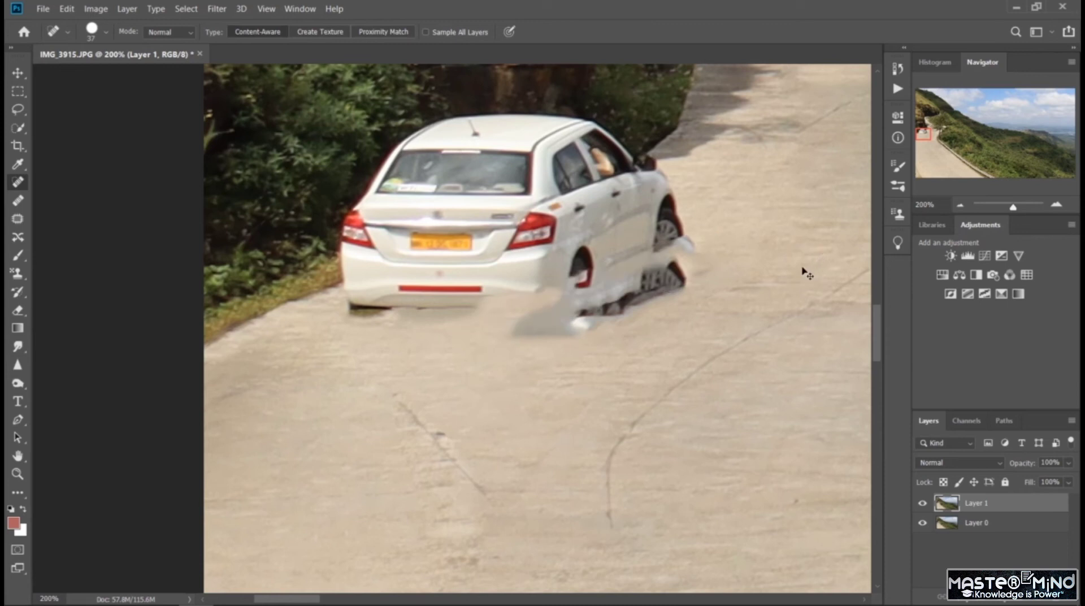
key(ctrl+z)
key(ctrl+z)
key(ctrl+z)
key(ctrl+z)
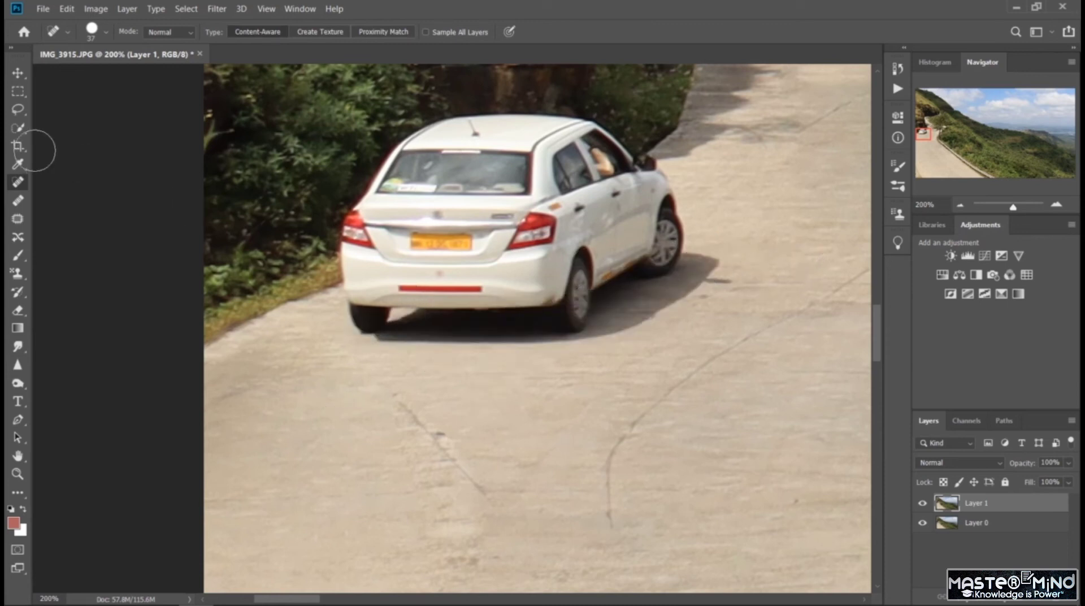
Step: Set the Spot Healing Brush size to 80 px and heal away the white car's shadow, wheels and lower side into road
click(106, 33)
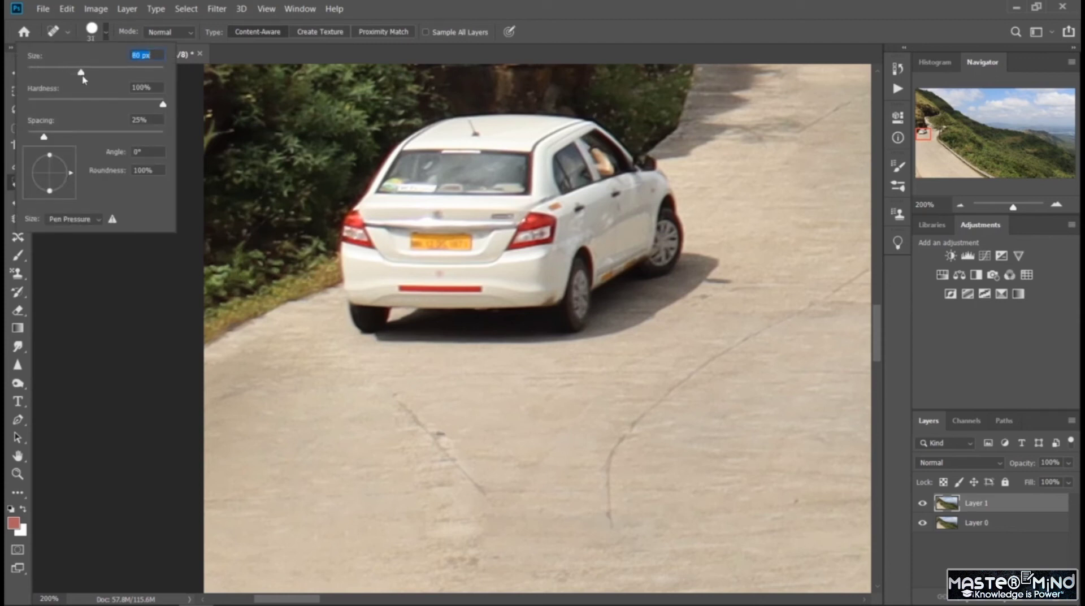
mouse_move(339, 334)
mouse_down()
mouse_move(443, 302)
mouse_move(617, 315)
mouse_move(552, 371)
mouse_up()
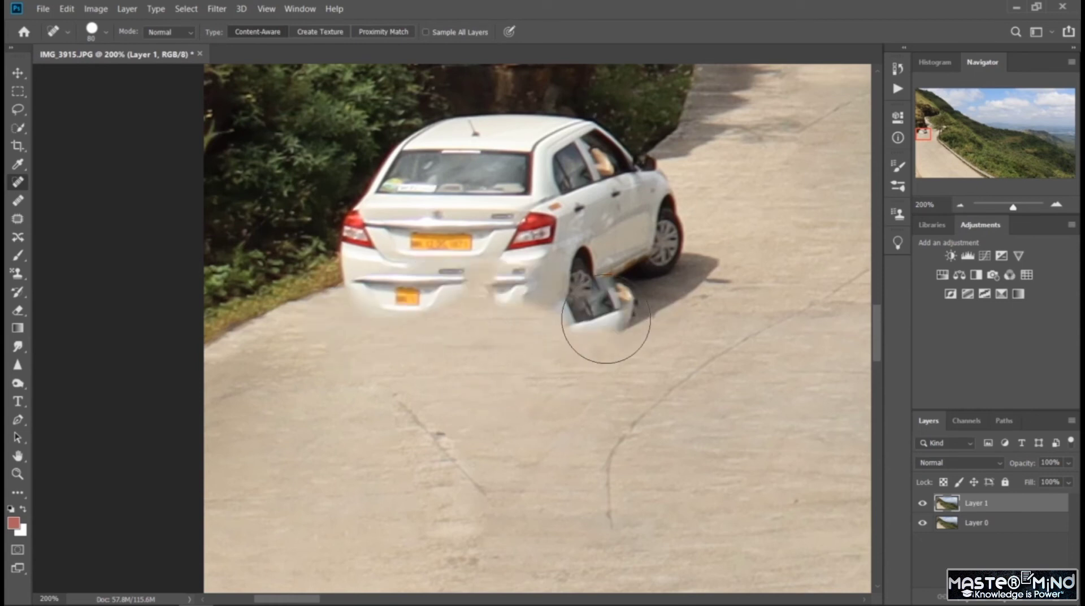
mouse_move(565, 330)
mouse_down()
mouse_move(729, 232)
mouse_move(632, 373)
mouse_up()
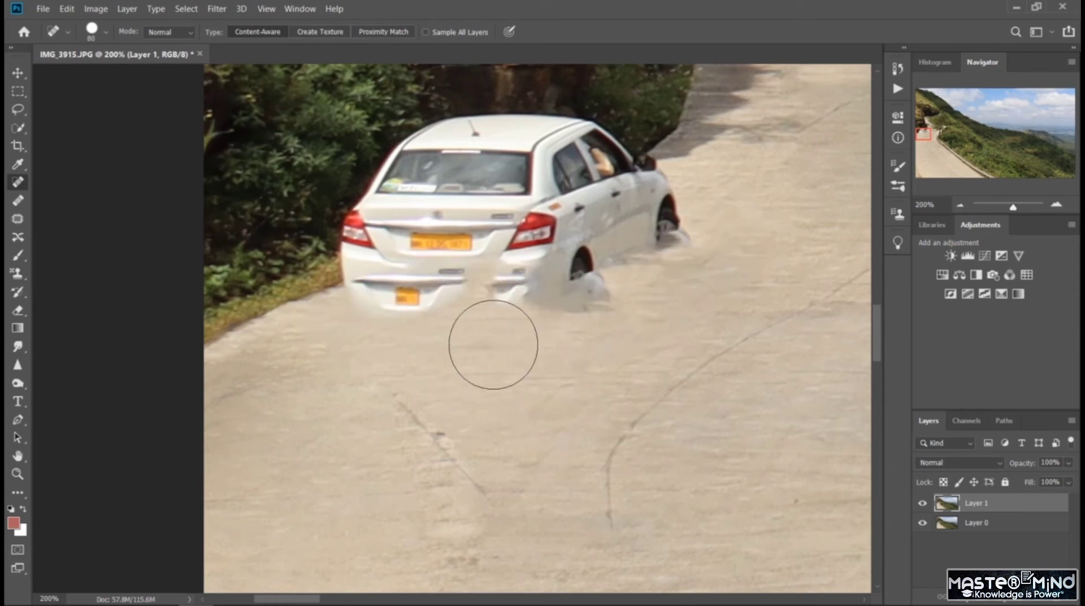
mouse_move(494, 344)
mouse_down()
mouse_move(775, 209)
mouse_move(488, 318)
mouse_move(455, 341)
mouse_up()
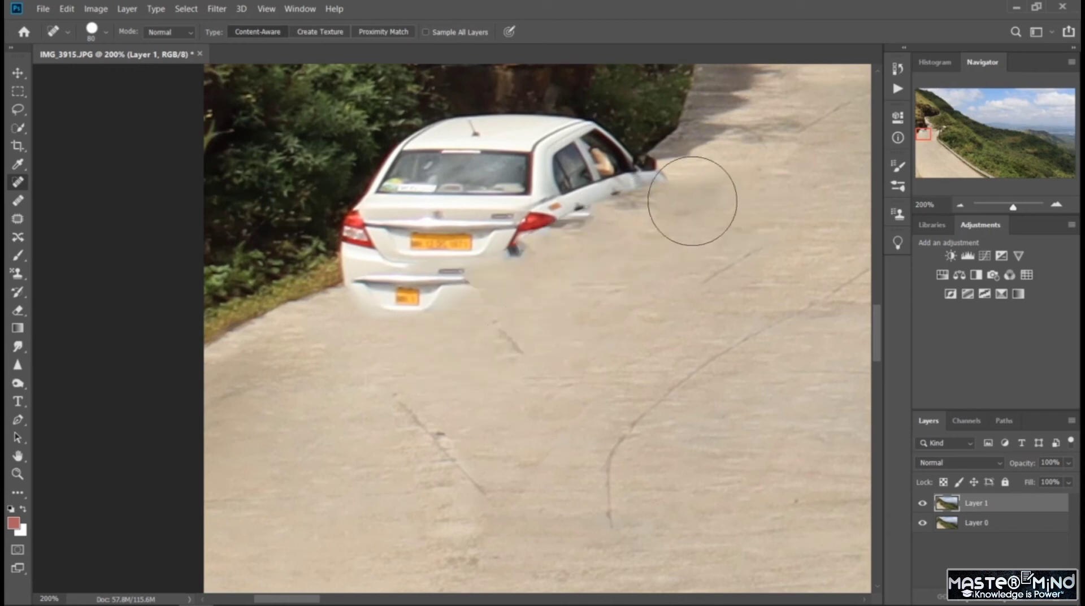
Step: Try to heal the white car's side mirror, taillight and rear bumper in long strokes, and undo those strokes
mouse_move(693, 200)
mouse_down()
mouse_move(703, 169)
mouse_move(334, 356)
mouse_move(436, 286)
mouse_move(610, 250)
mouse_up()
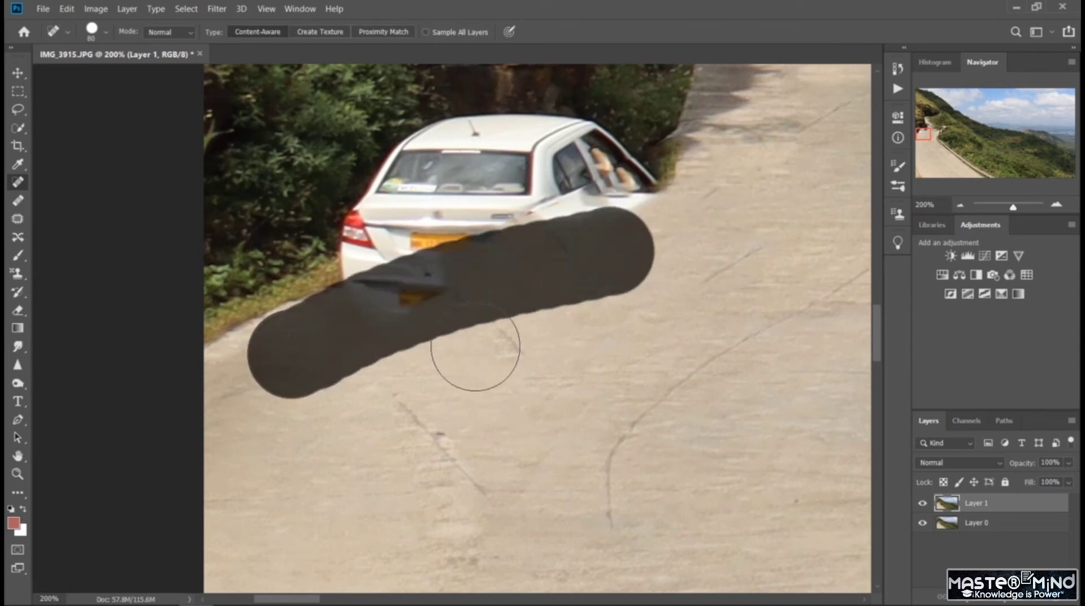
mouse_move(351, 362)
mouse_down()
mouse_move(663, 226)
mouse_move(700, 212)
mouse_up()
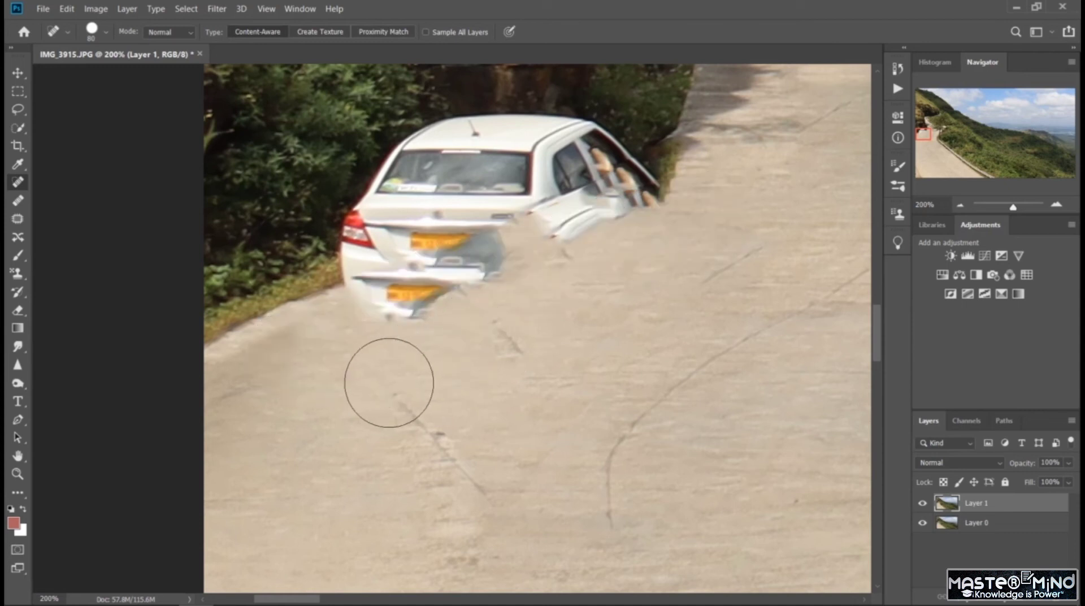
key(ctrl+z)
key(ctrl+z)
key(ctrl+z)
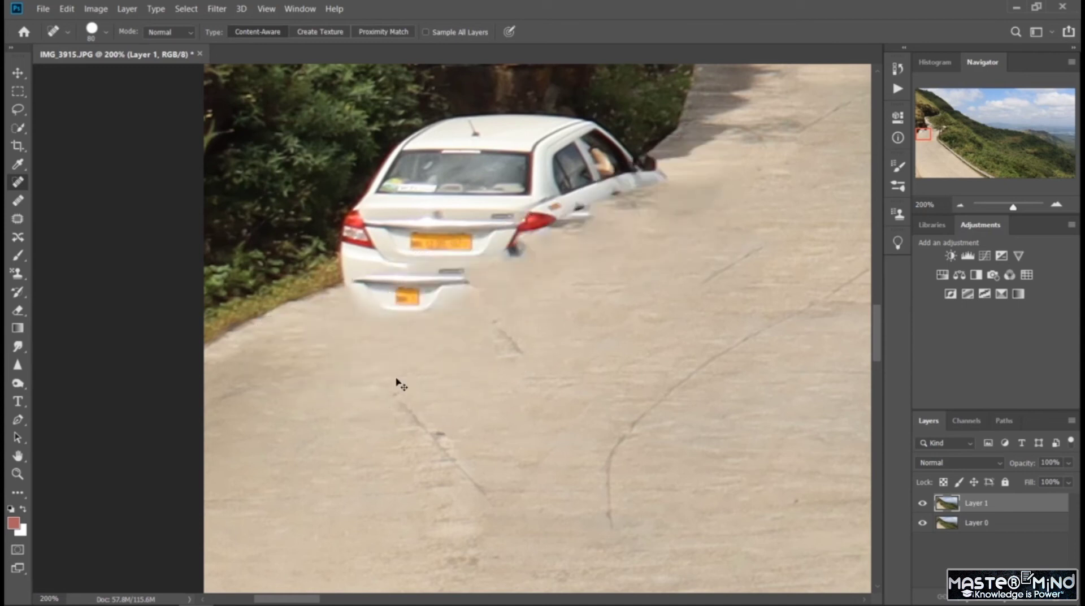
Step: Heal away the white car's lower bumper, taillight and remaining side panel into road with the 80 px brush
drag(342, 367, 452, 296)
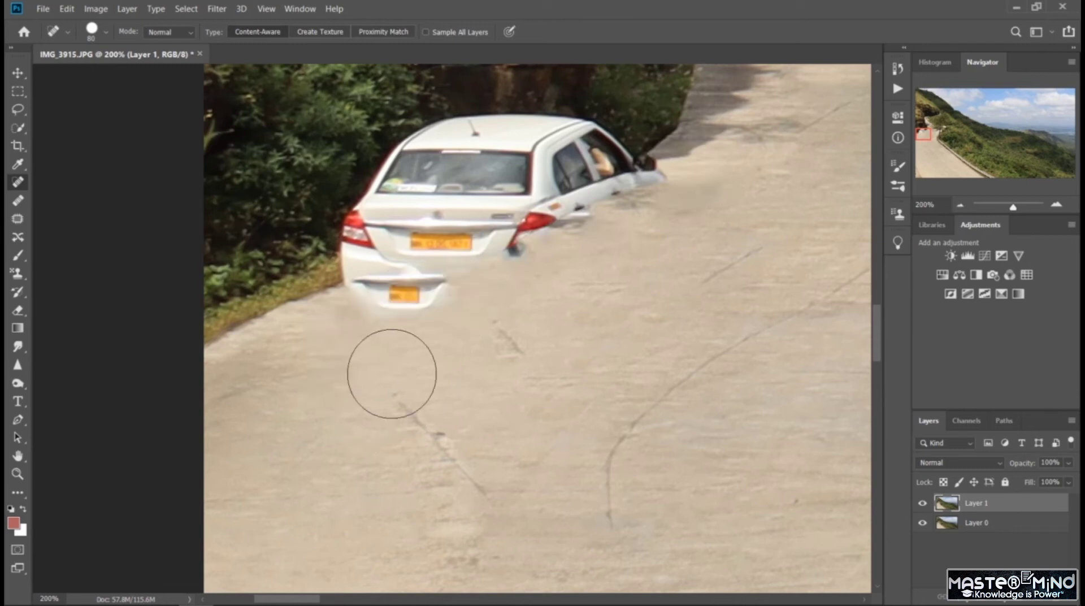
drag(504, 226, 359, 385)
mouse_move(598, 242)
mouse_down()
mouse_move(424, 290)
mouse_move(335, 338)
mouse_up()
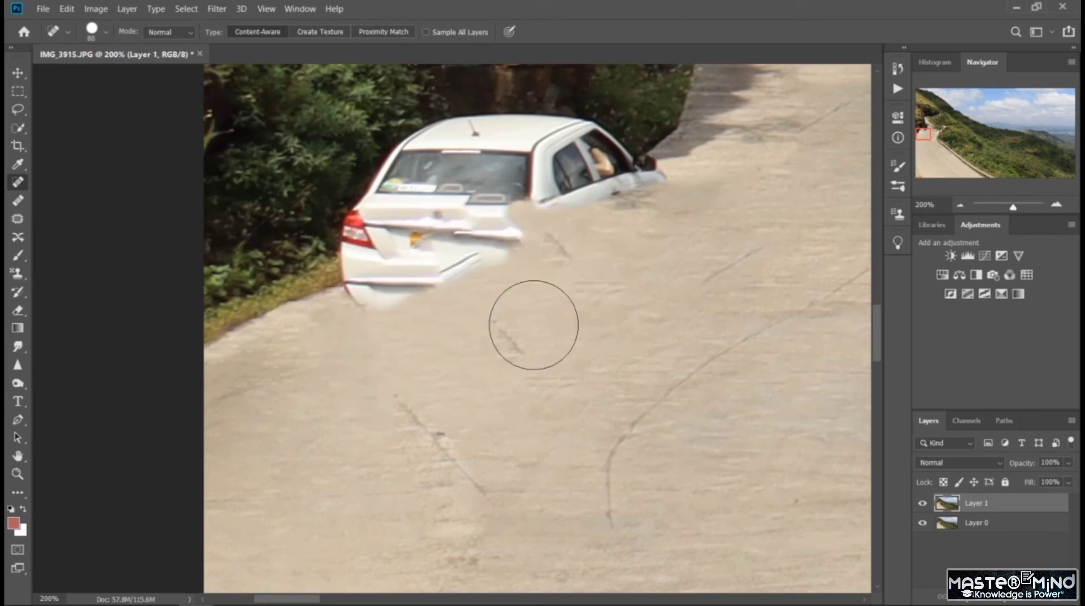
mouse_move(709, 184)
mouse_down()
mouse_move(455, 267)
mouse_move(424, 346)
mouse_up()
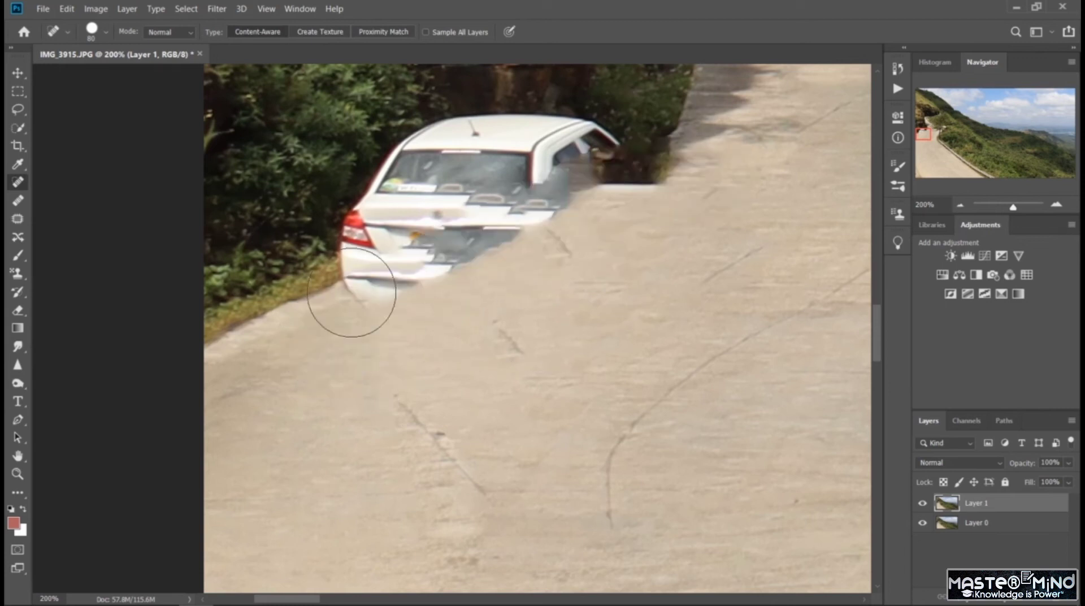
Step: Heal away the rest of the white car, including roof and windows, along the bushes and grassy road edge
drag(292, 246, 602, 95)
mouse_move(383, 175)
mouse_down()
mouse_move(433, 152)
mouse_move(582, 121)
mouse_move(582, 148)
mouse_up()
drag(308, 248, 594, 151)
mouse_move(305, 265)
mouse_down()
mouse_move(552, 181)
mouse_move(496, 275)
mouse_move(764, 103)
mouse_up()
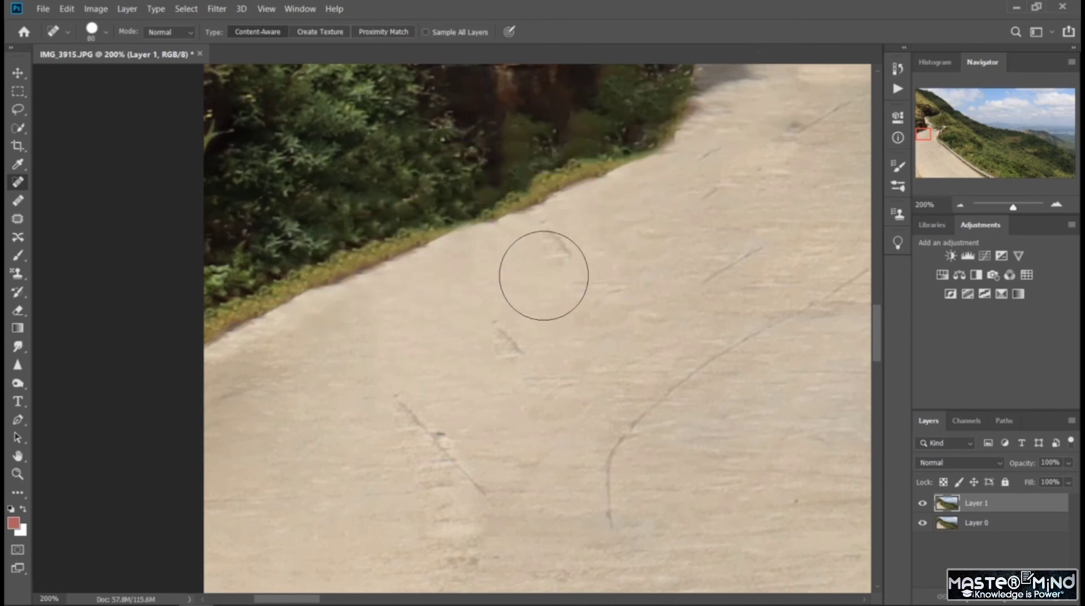
Step: Heal the short diagonal cracks in the road below the removed car with the 80 px Spot Healing Brush
mouse_move(392, 466)
mouse_down()
mouse_move(499, 361)
mouse_move(652, 257)
mouse_up()
mouse_move(455, 504)
mouse_down()
mouse_move(554, 348)
mouse_move(707, 214)
mouse_up()
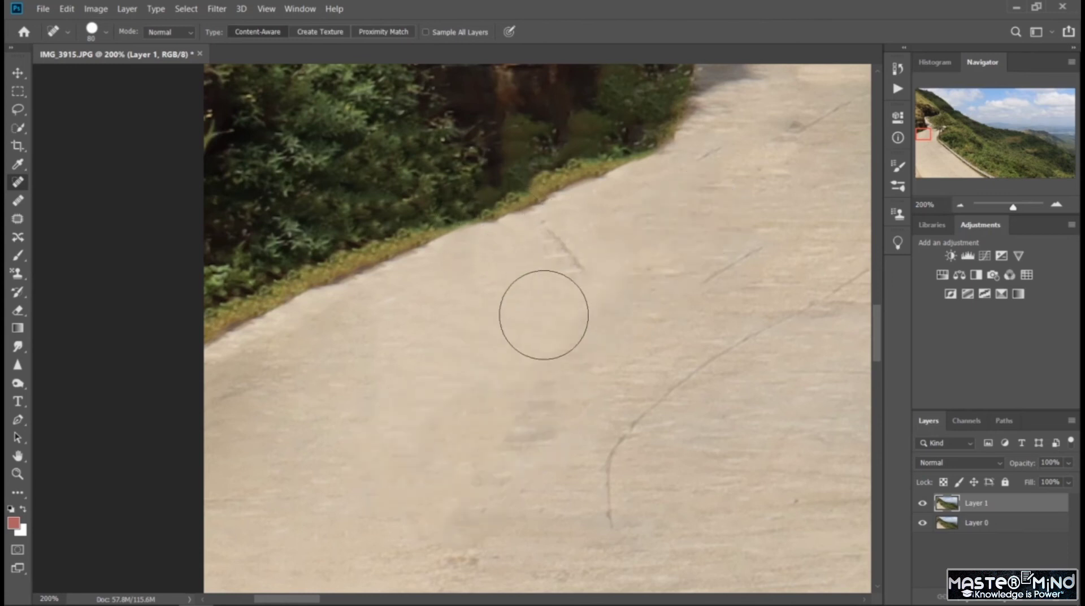
drag(539, 311, 767, 178)
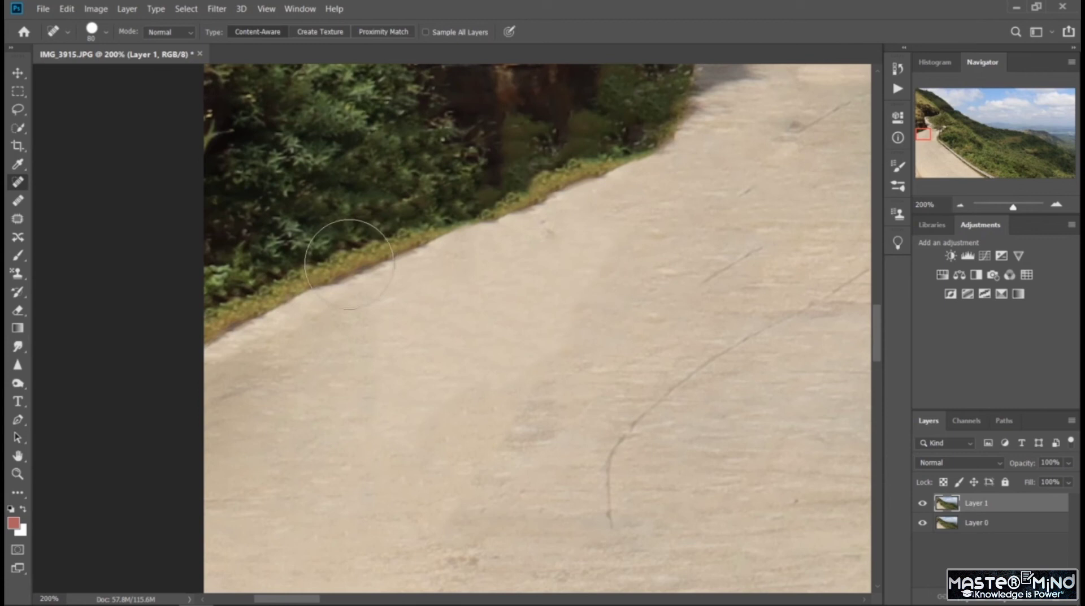
Step: Compare the whole retouched photo with the original by repeatedly hiding and showing Layer 1
scroll(349, 263, down, 4)
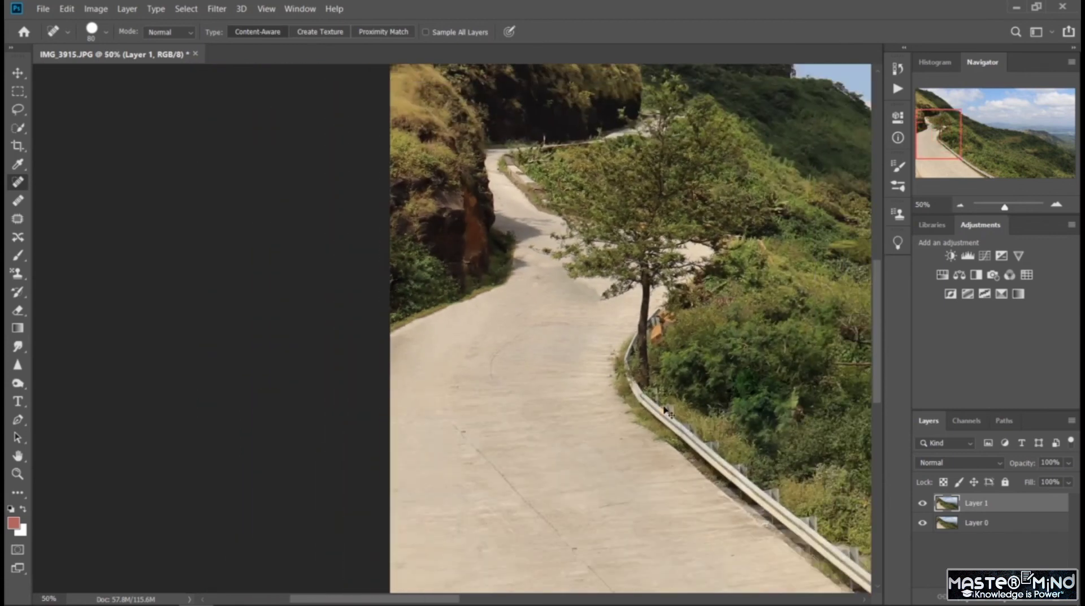
scroll(665, 411, down, 2)
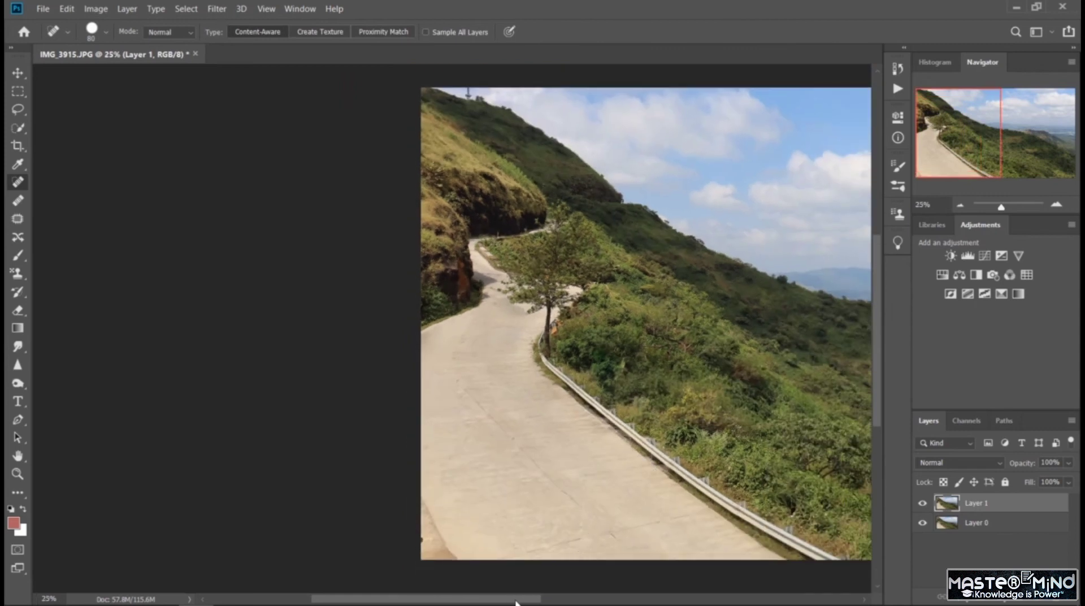
drag(516, 599, 621, 599)
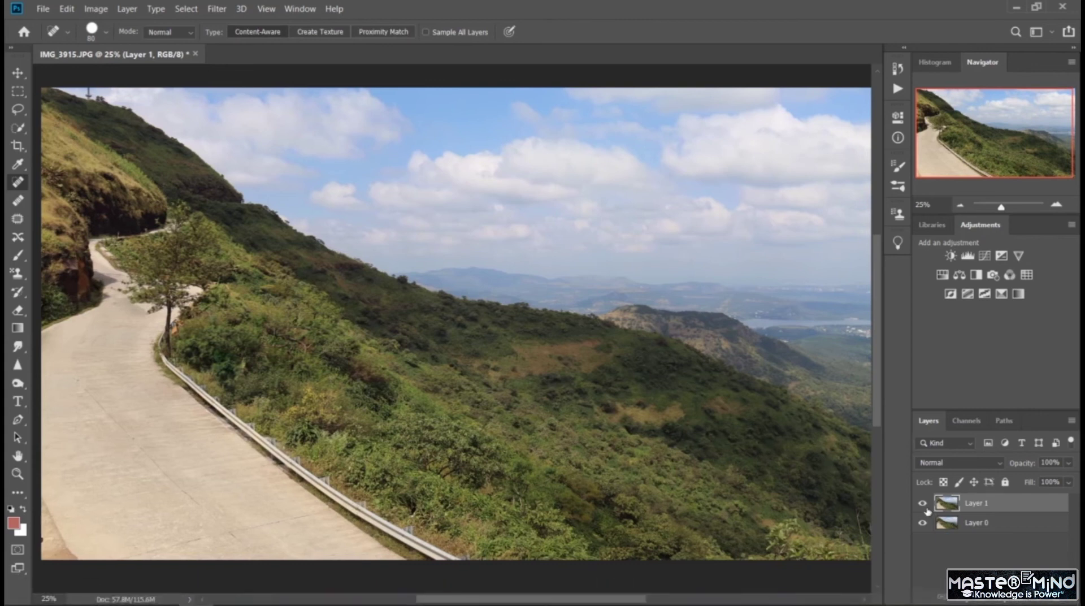
click(923, 504)
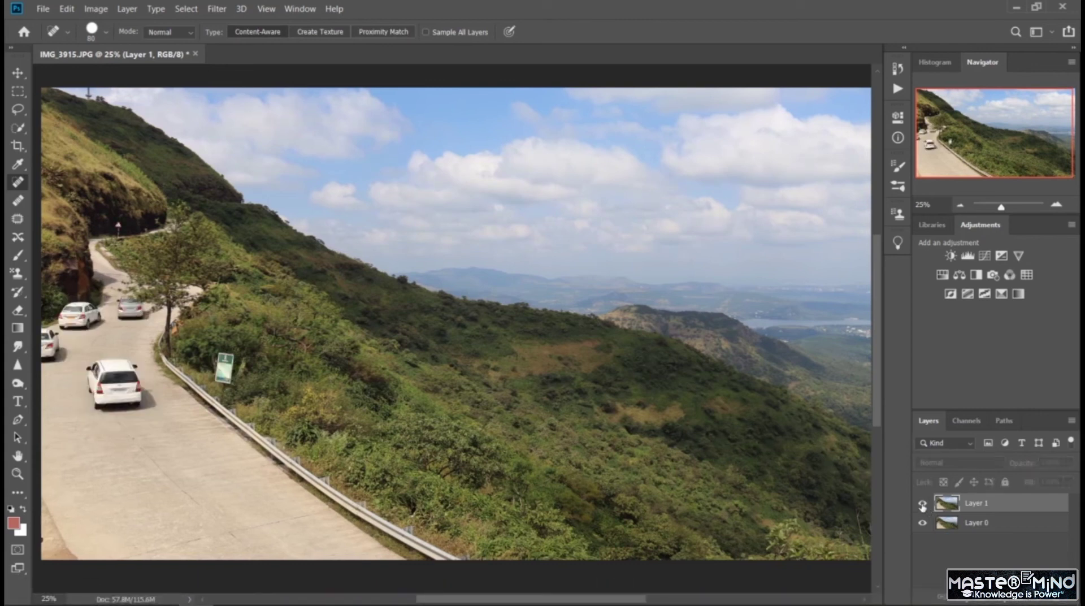
click(923, 503)
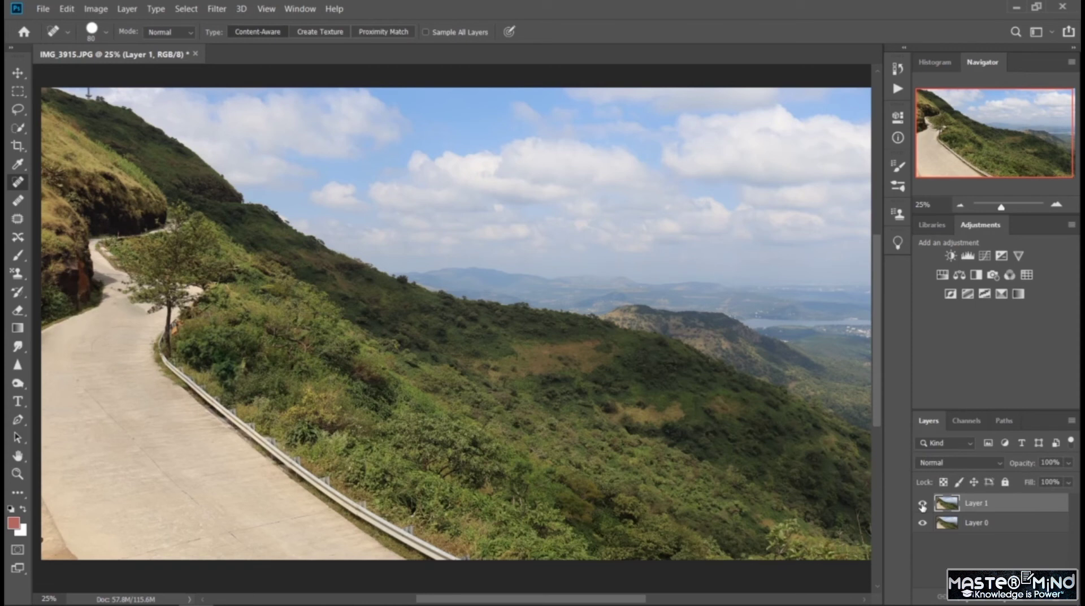
click(923, 504)
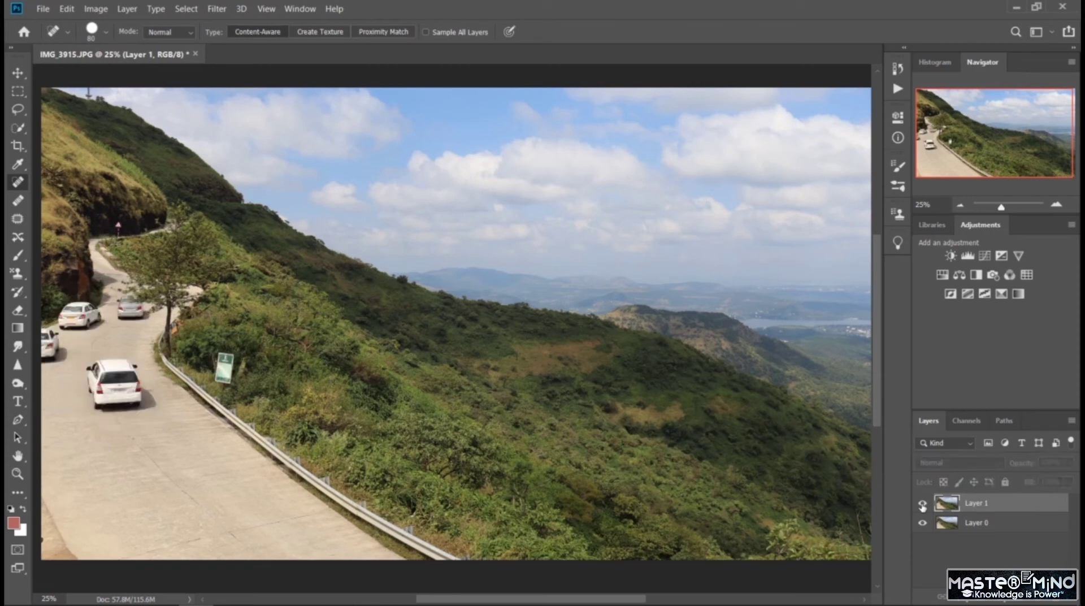
click(923, 503)
click(923, 504)
click(923, 505)
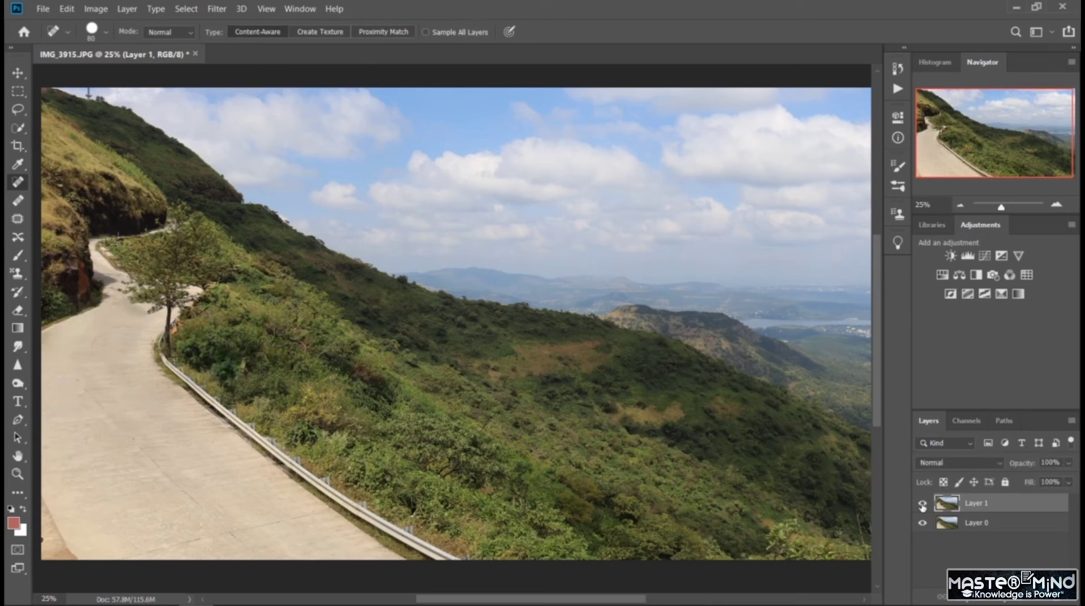
click(923, 504)
click(923, 505)
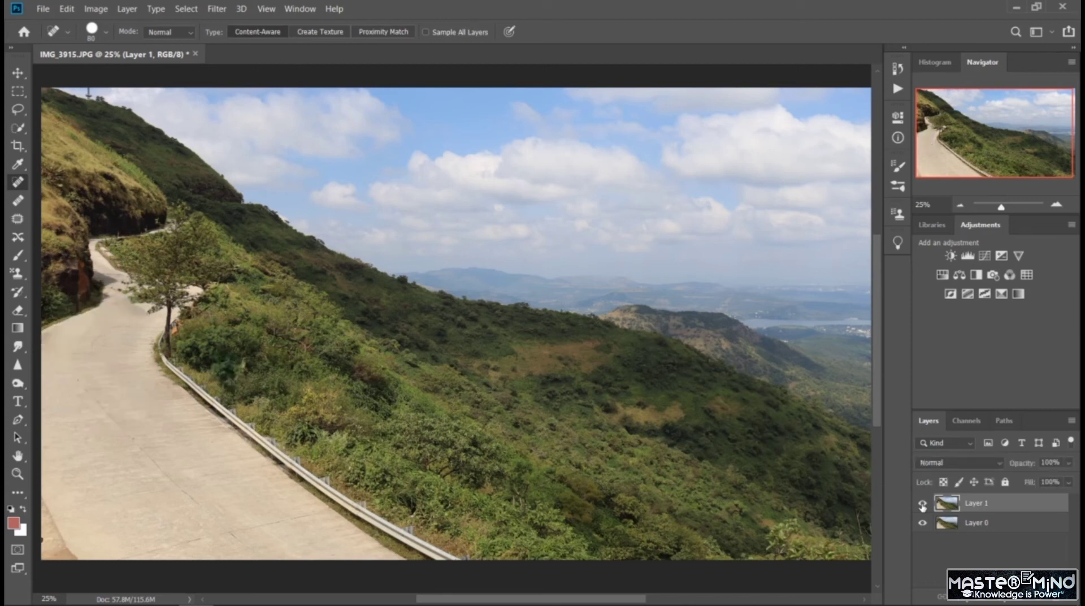
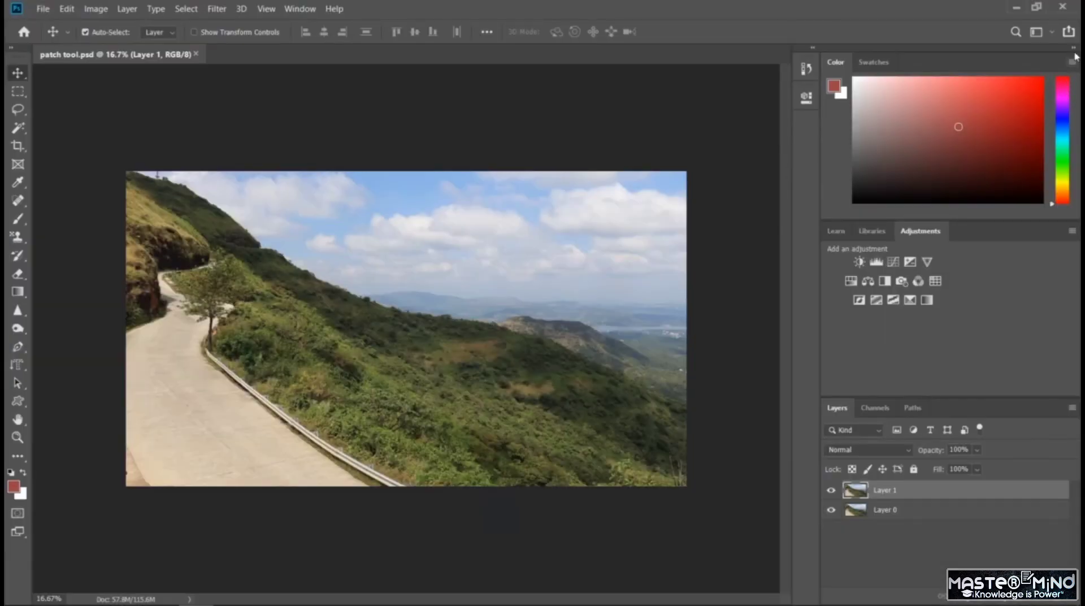
Step: Hide Layer 0 in patch tool.psd and collapse the panels to icons, enlarging the photo view to 25%
click(1074, 48)
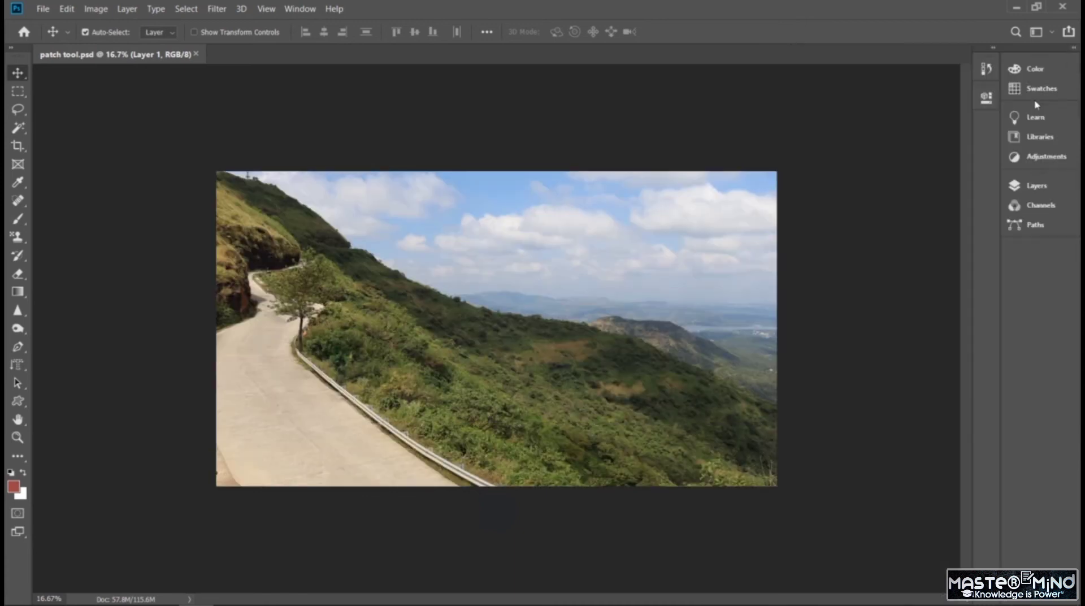
click(1075, 49)
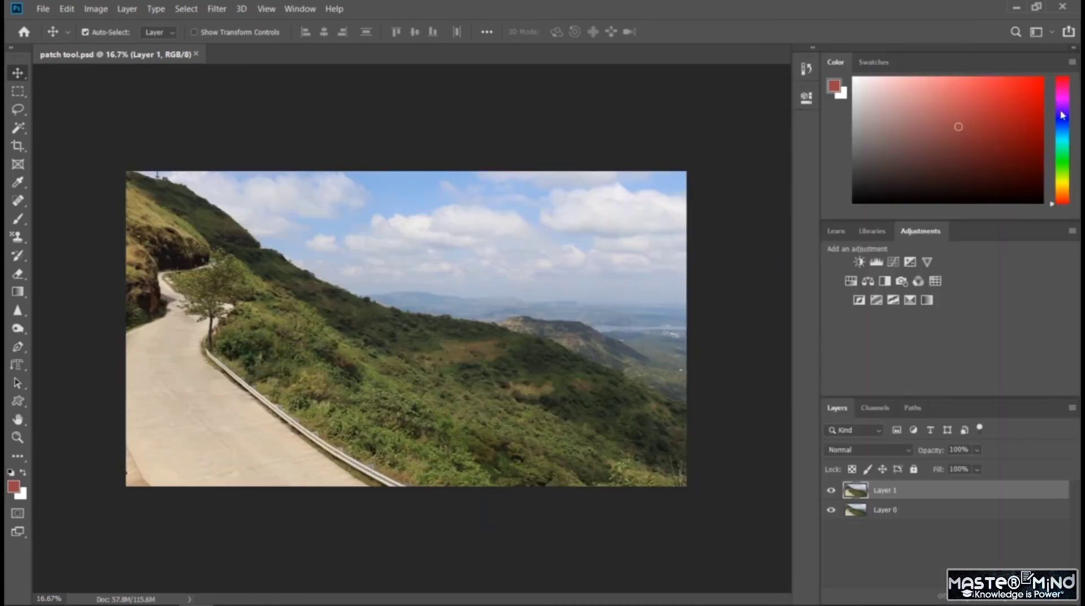
click(830, 511)
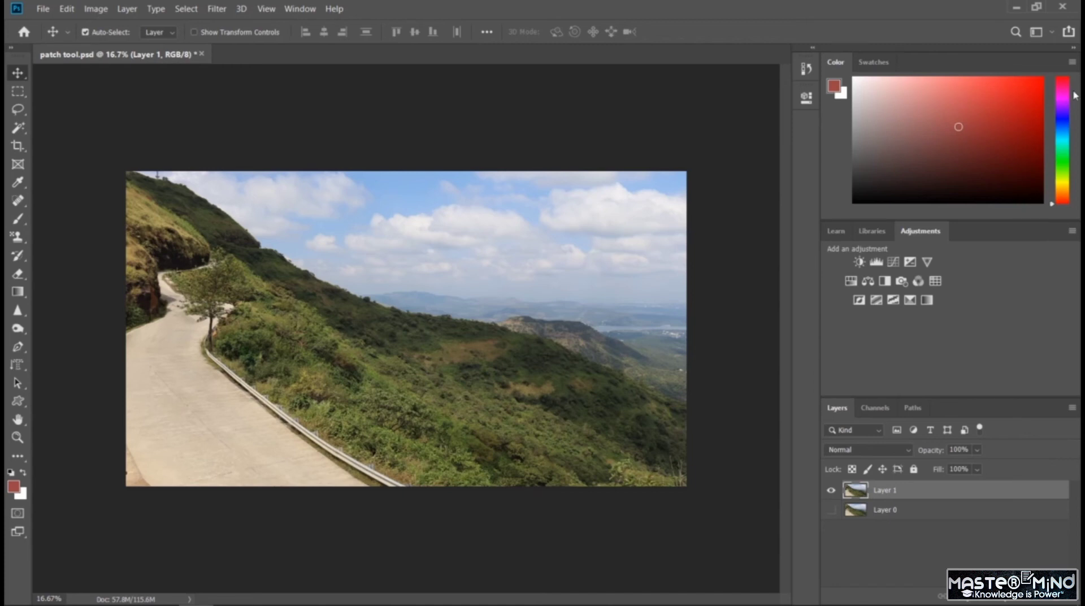
click(1075, 50)
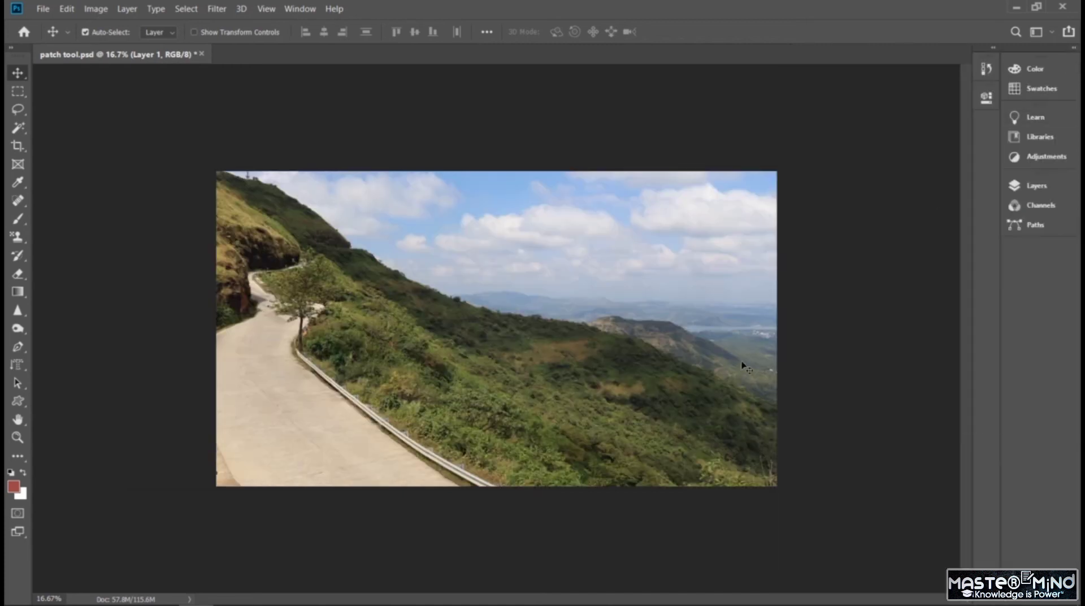
key(ctrl+plus)
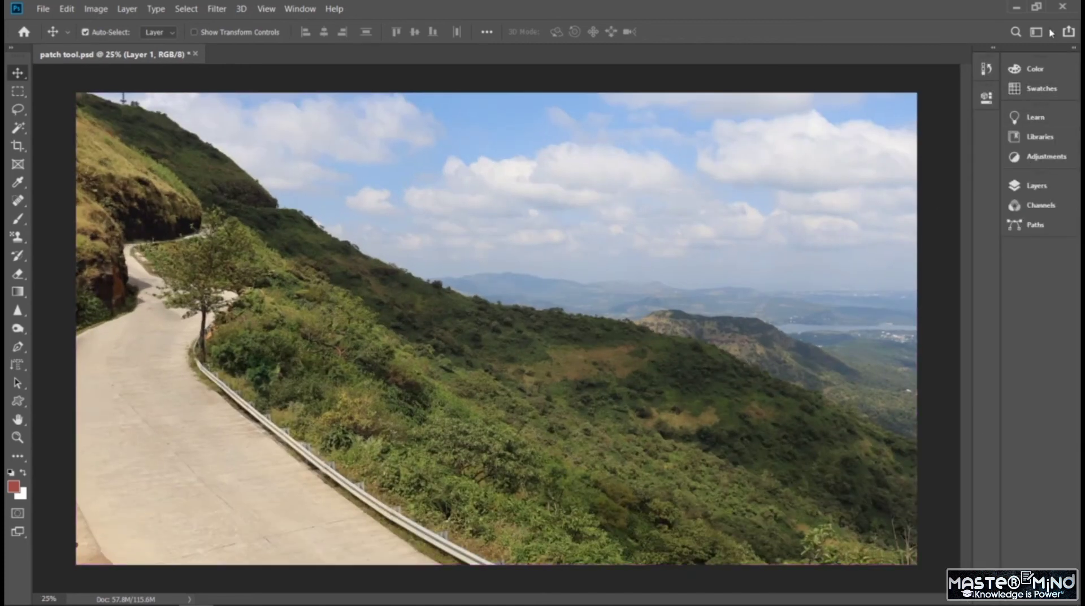
click(1051, 32)
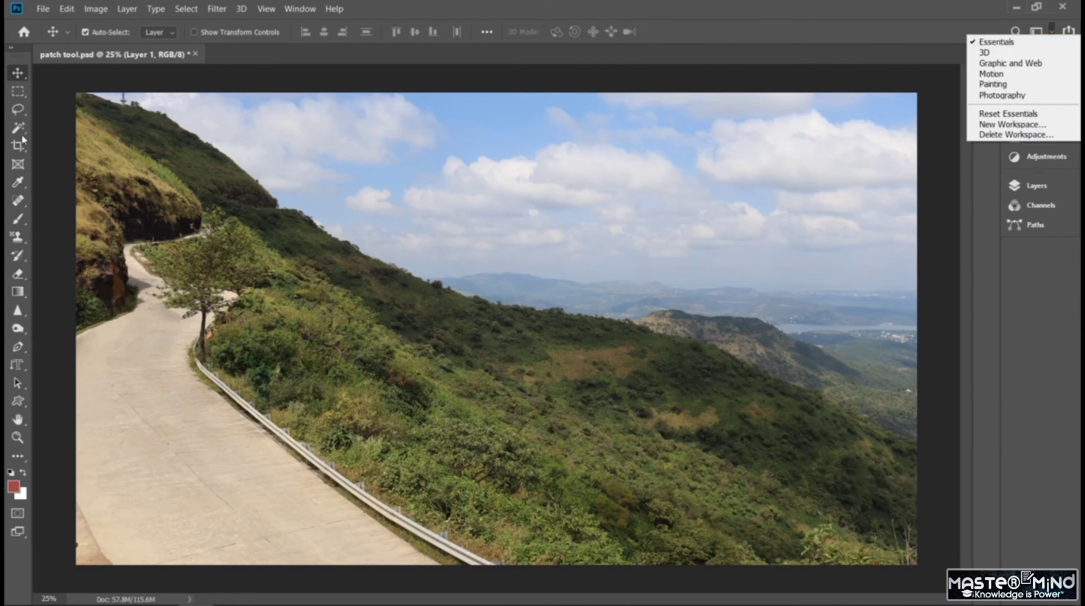
key(Escape)
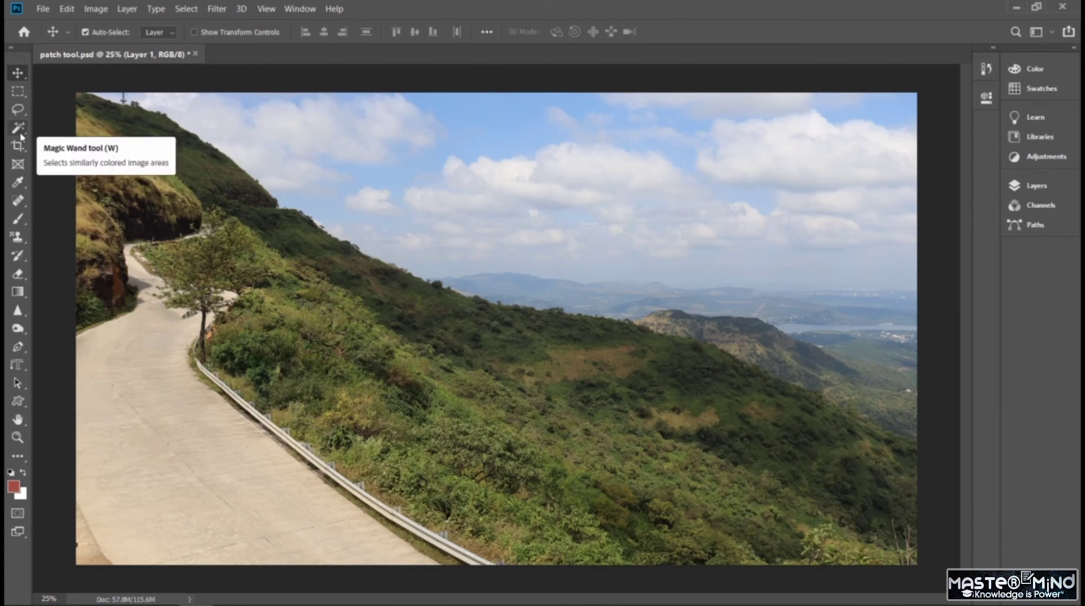
Step: Select the grayish-blue cloud area of the sky with the Magic Wand at tolerance 32 and try deleting it
click(20, 136)
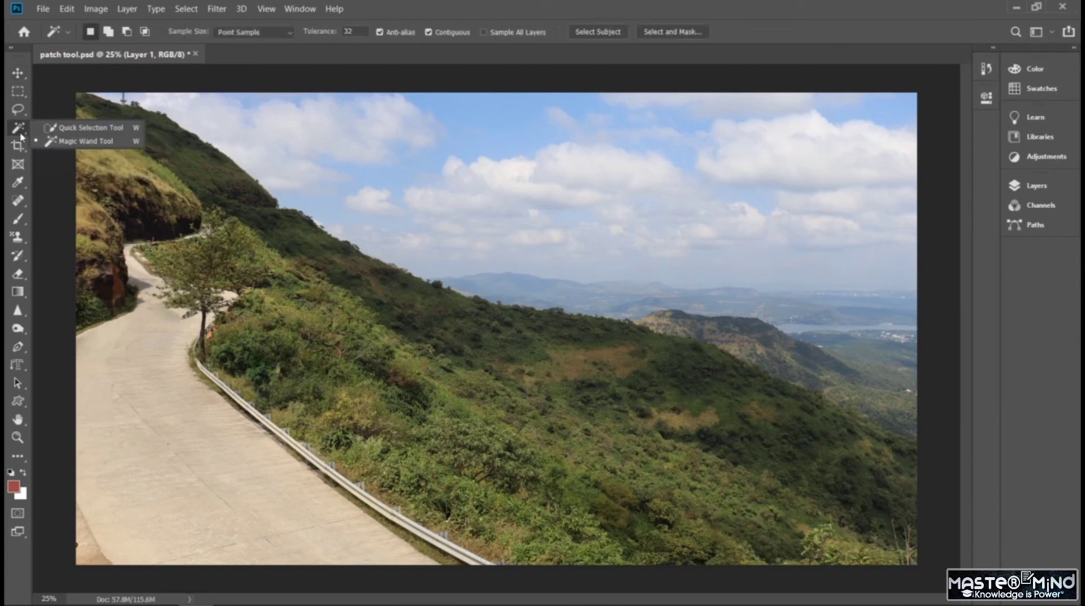
click(20, 136)
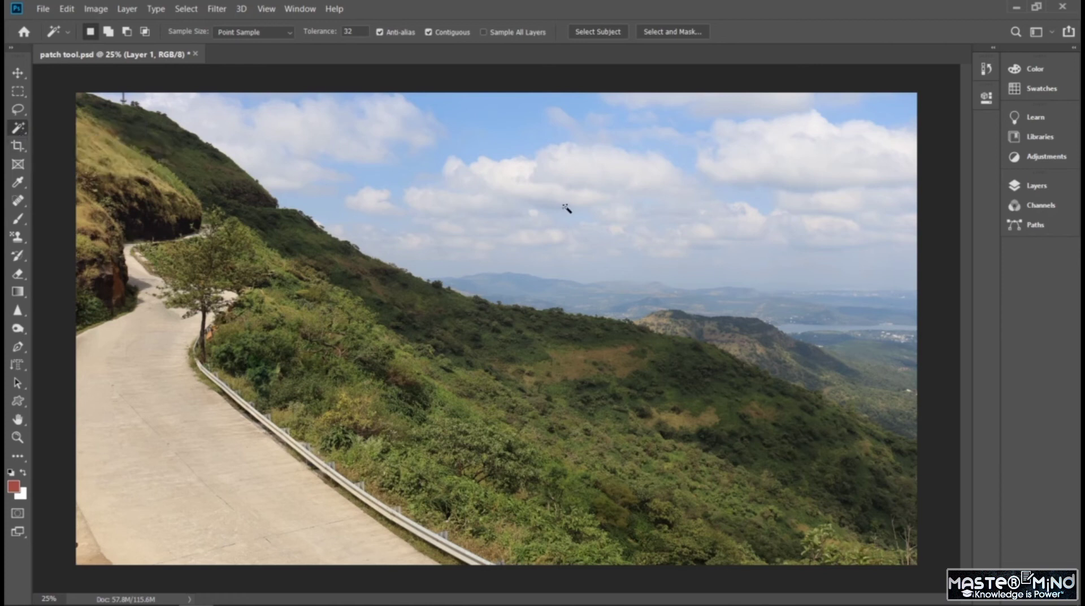
click(566, 208)
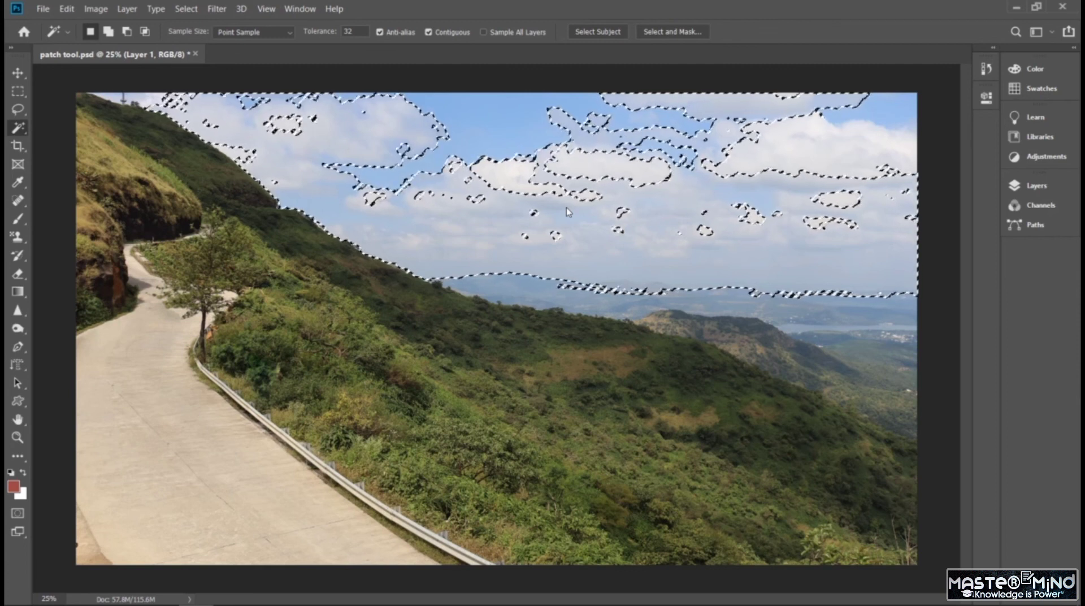
key(Delete)
key(ctrl+z)
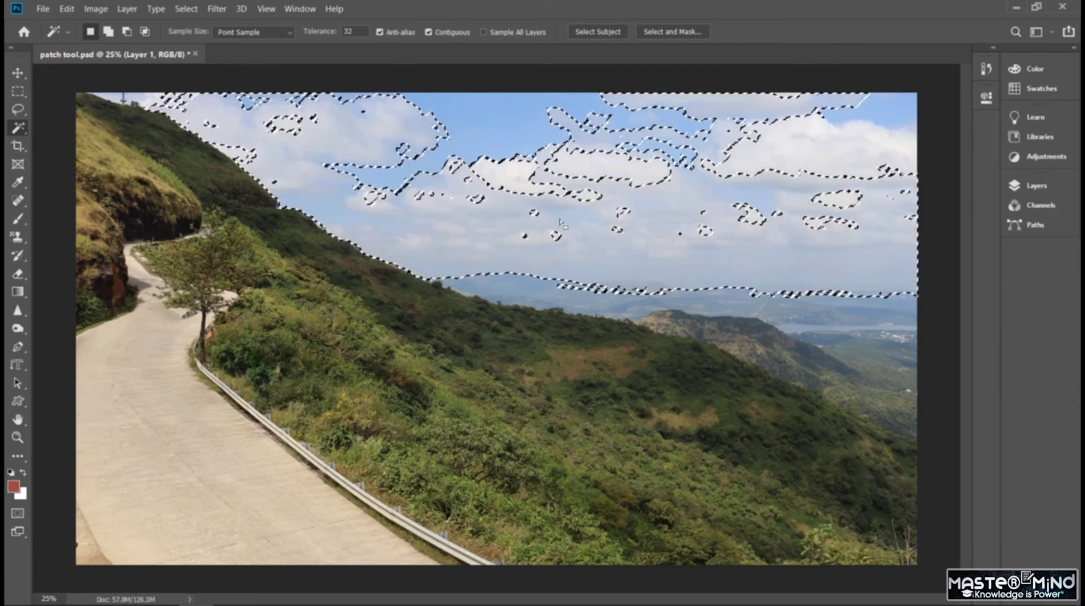
Step: Invert the sky selection, try deleting everything outside the picked sky area, and clear the selection
right_click(561, 221)
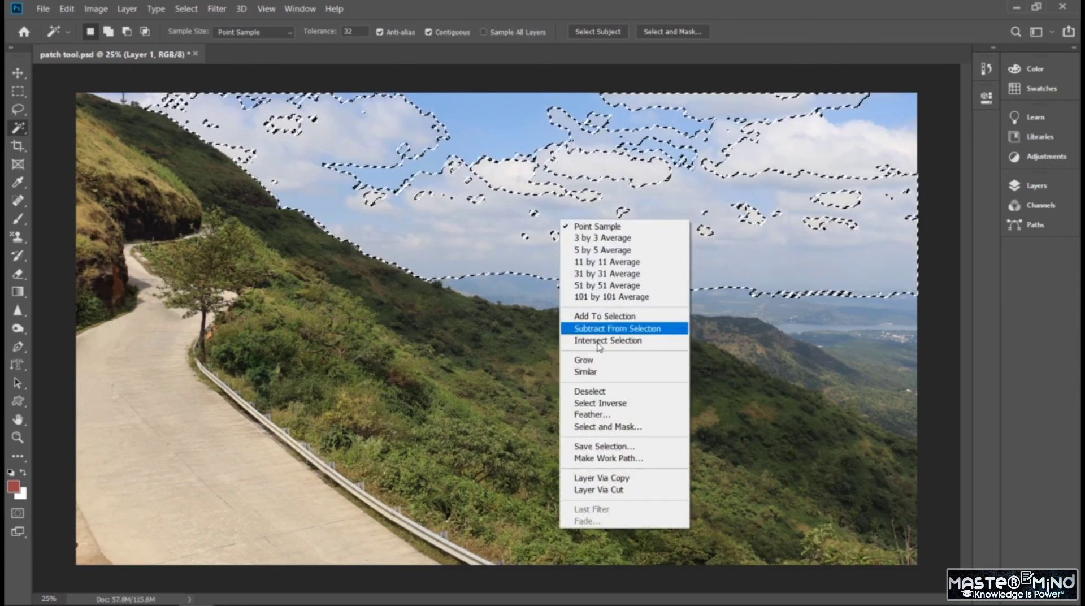
click(625, 403)
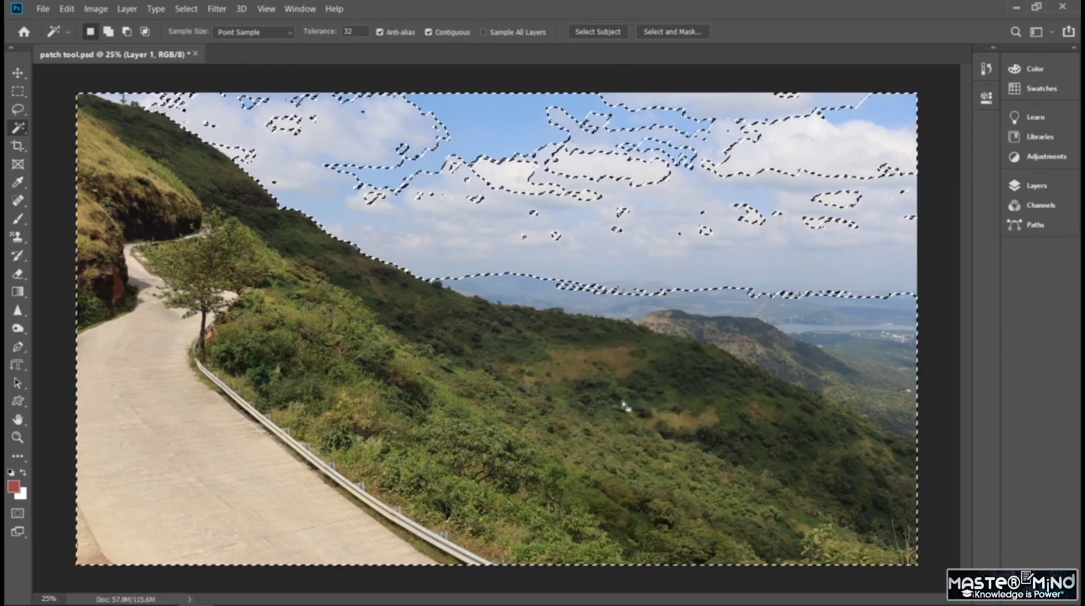
key(Delete)
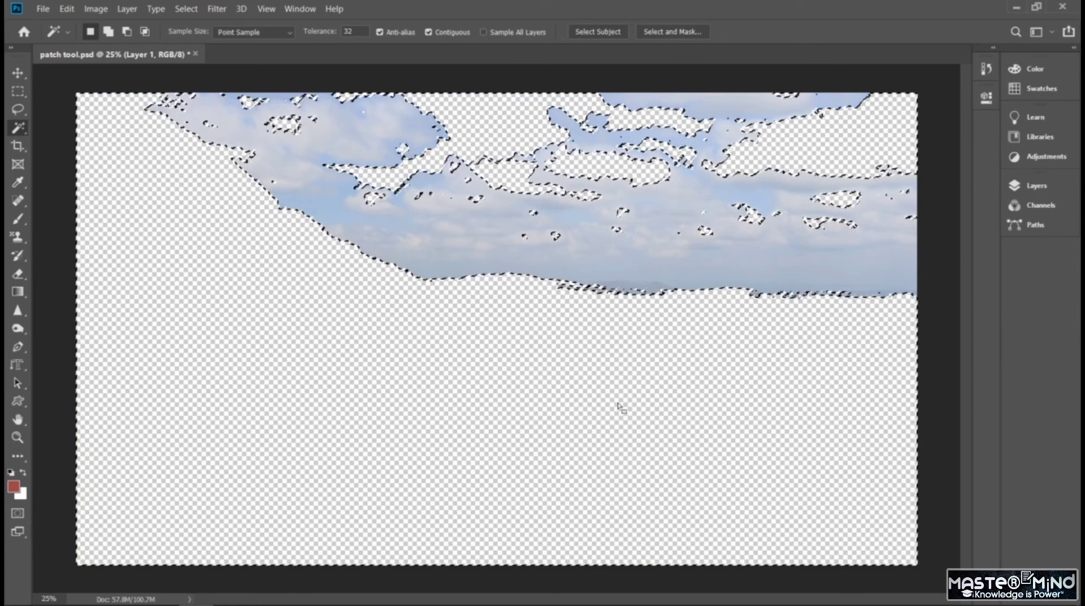
key(ctrl+z)
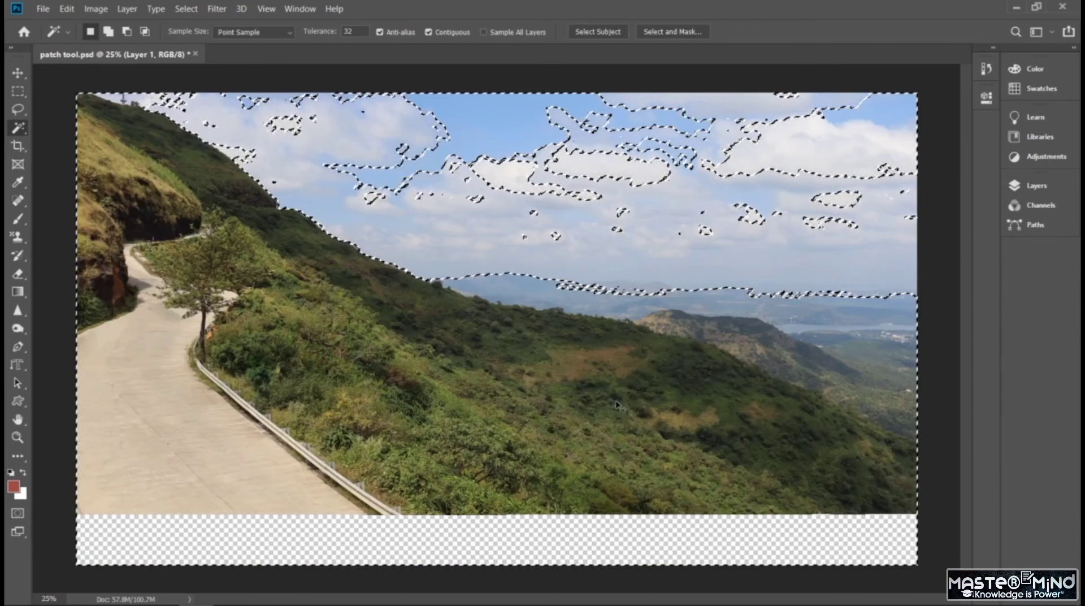
key(ctrl+d)
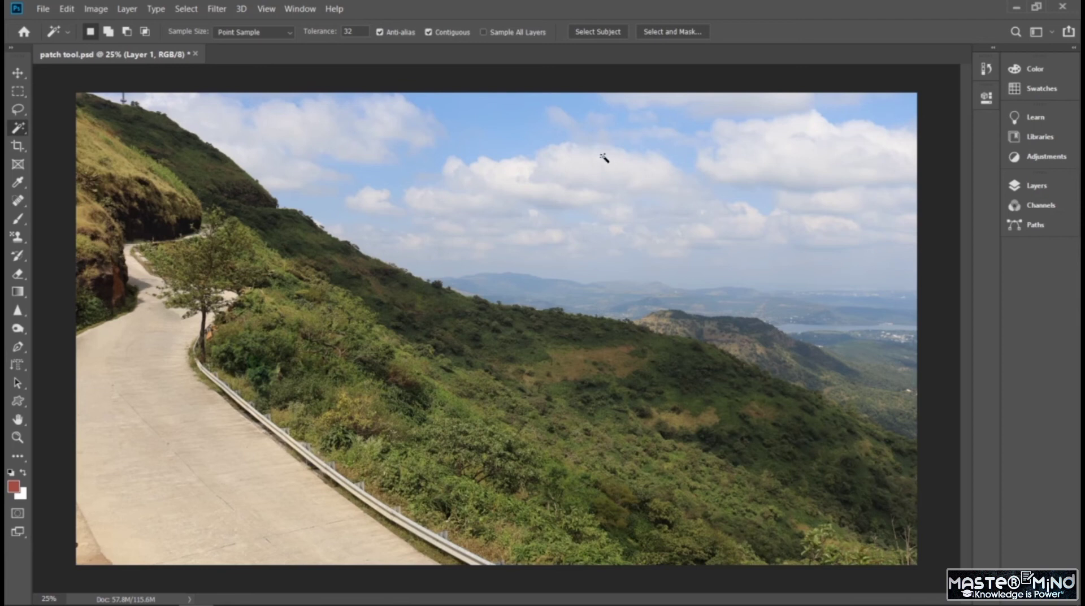
Step: Select the clear blue part of the sky with the Magic Wand, shift the outline, and nudge it back into place
click(524, 135)
drag(588, 137, 569, 183)
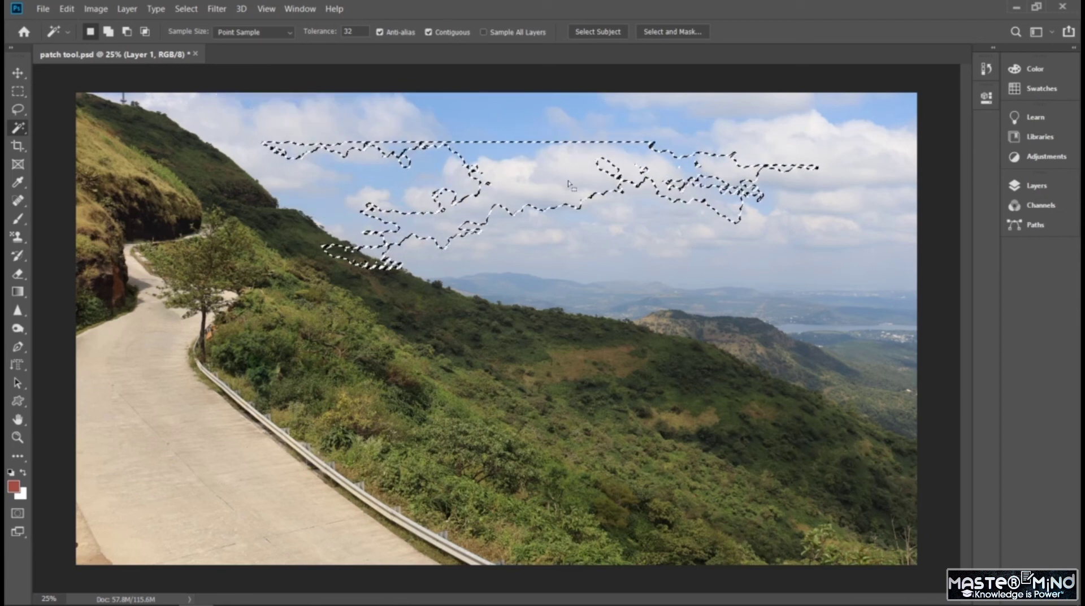
key(shift+Up)
key(shift+Up)
key(shift+Up)
key(shift+Up)
key(shift+Up)
key(shift+Up)
key(shift+Up)
key(shift+Up)
key(shift+Left)
key(shift+Left)
key(shift+Left)
key(shift+Left)
key(shift+Left)
key(shift+Left)
key(shift+Left)
key(shift+Left)
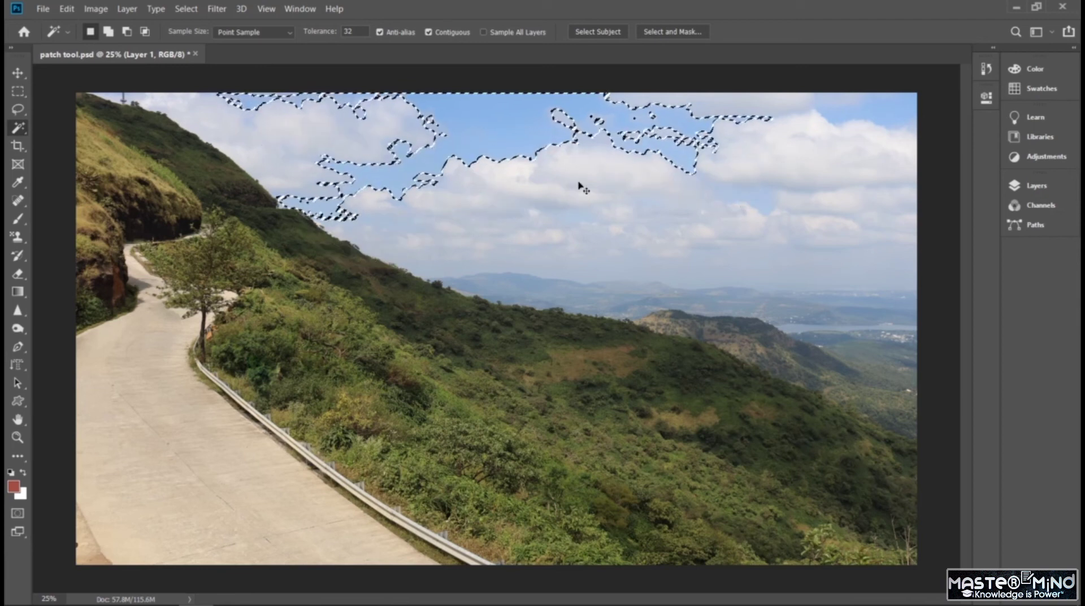
Step: Add the white clouds, horizon haze and remaining unselected sky patches to the selection
shift+click(569, 174)
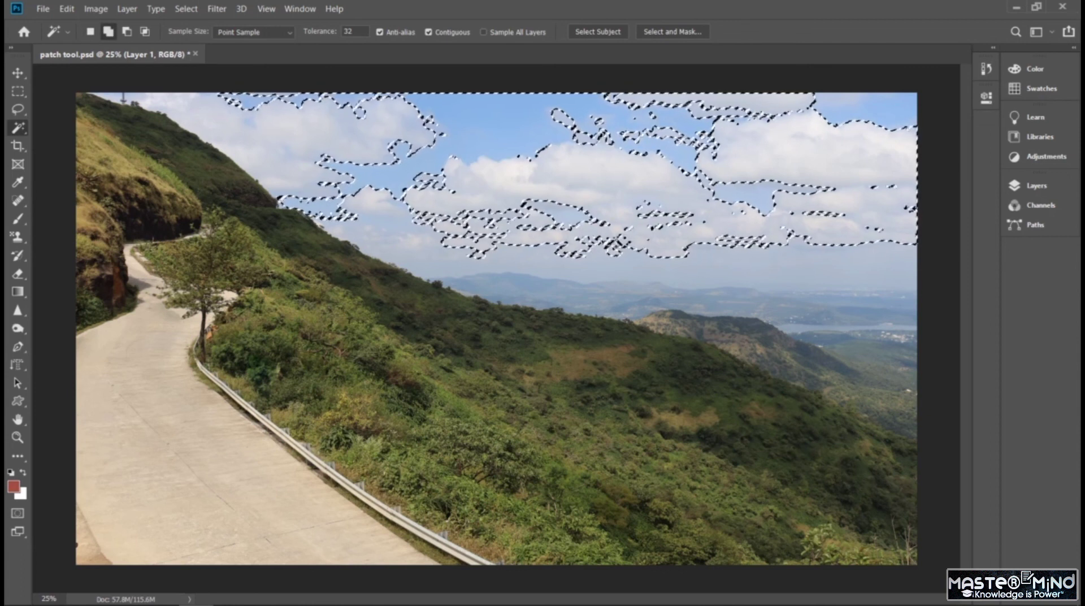
click(653, 274)
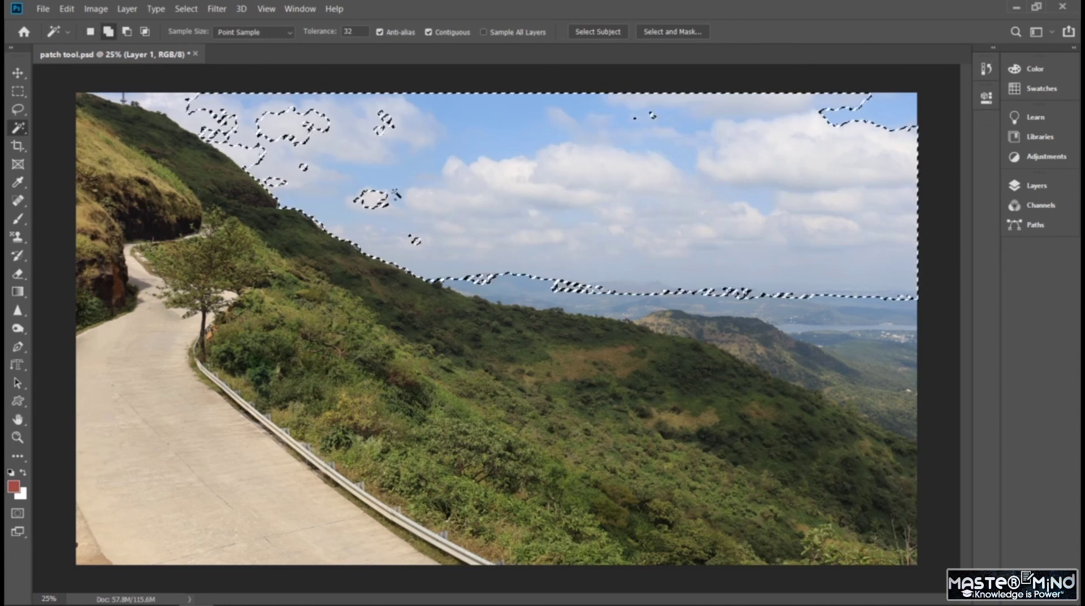
shift+click(282, 130)
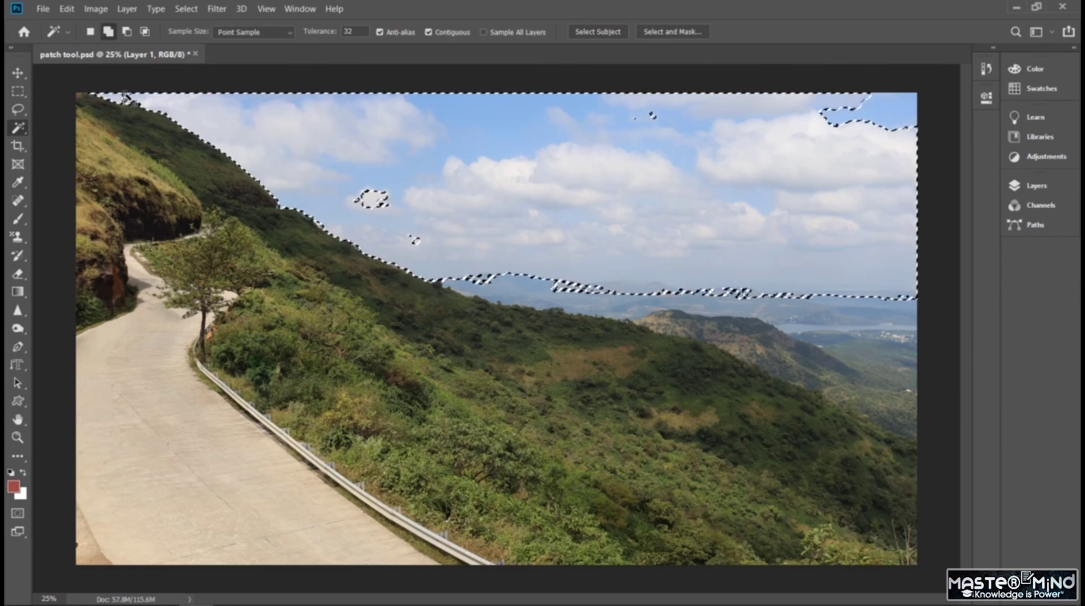
click(392, 218)
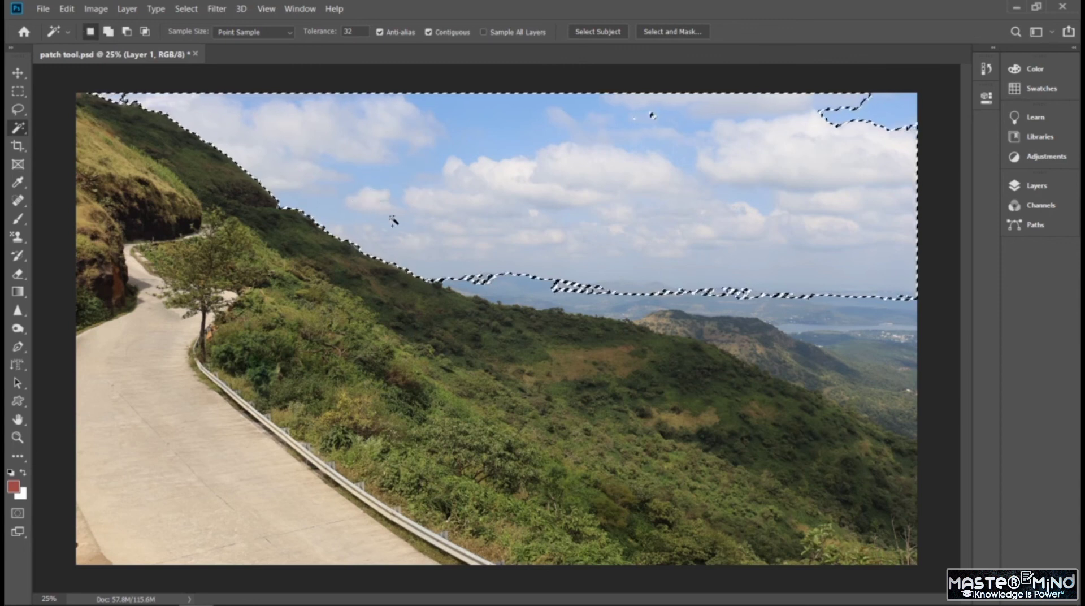
click(876, 113)
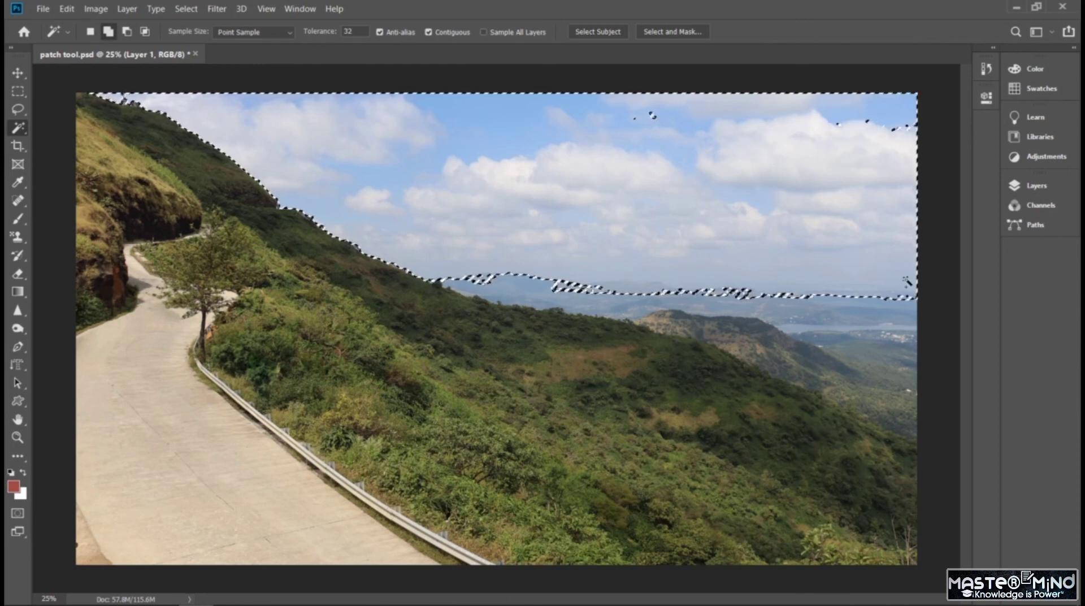
Step: Add the hazy distant hills and lake to the sky selection, along with the leftover specks among the clouds
click(760, 308)
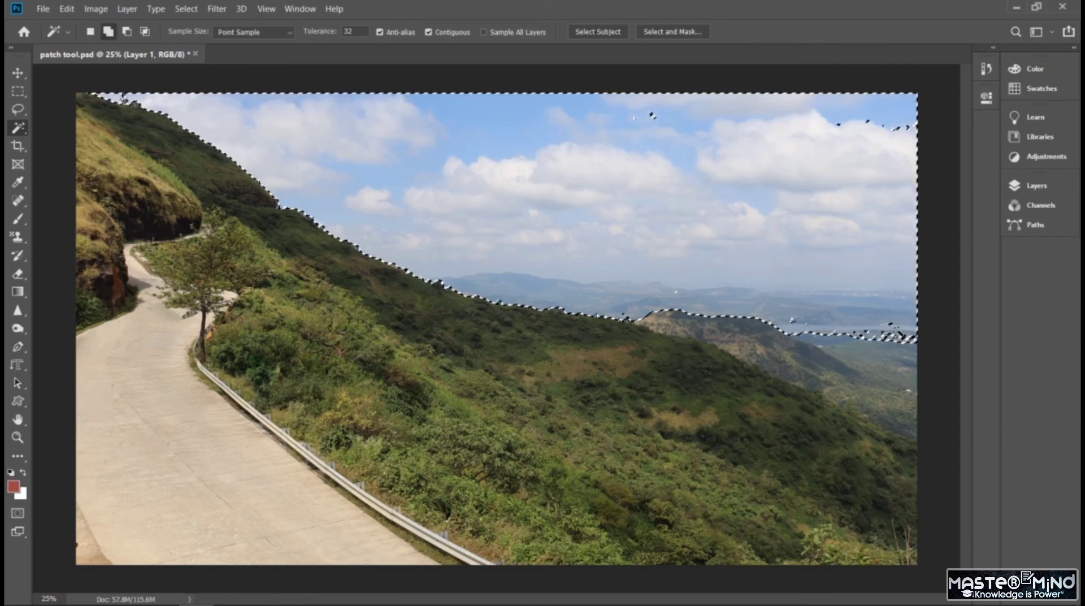
key(ctrl+z)
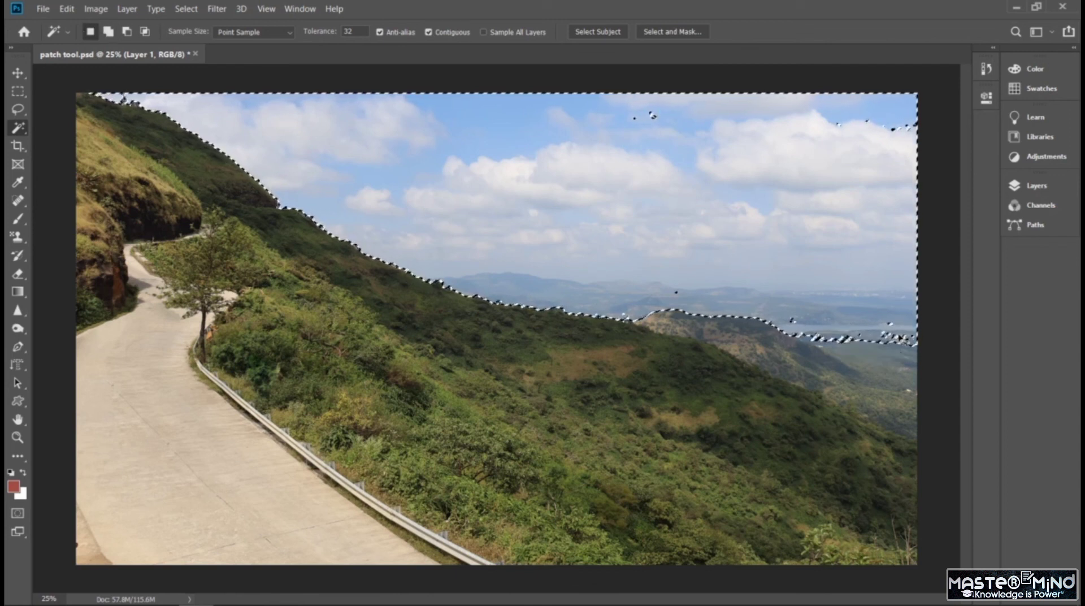
key(shift)
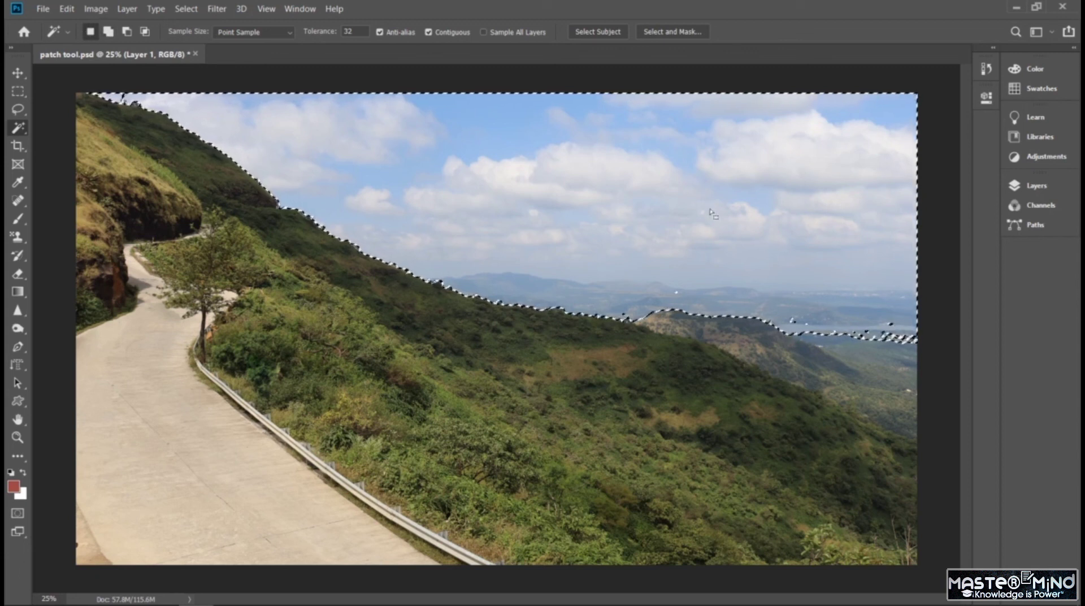
key(shift)
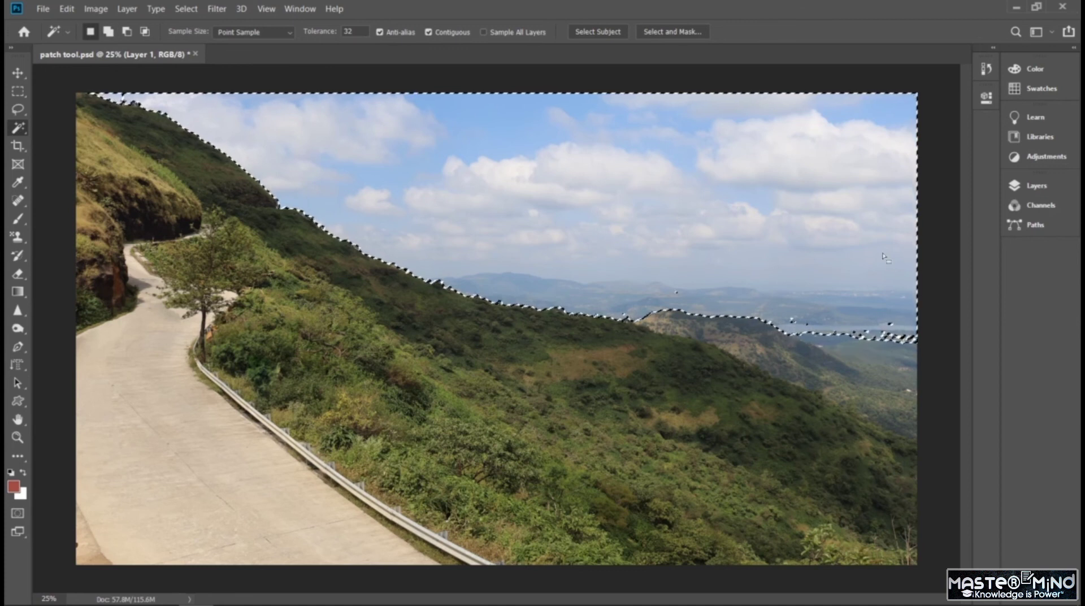
Step: Extend the selection over the hazy valley below the lake, undoing any addition that spills onto the nearer ridge
shift+click(867, 345)
alt+click(867, 344)
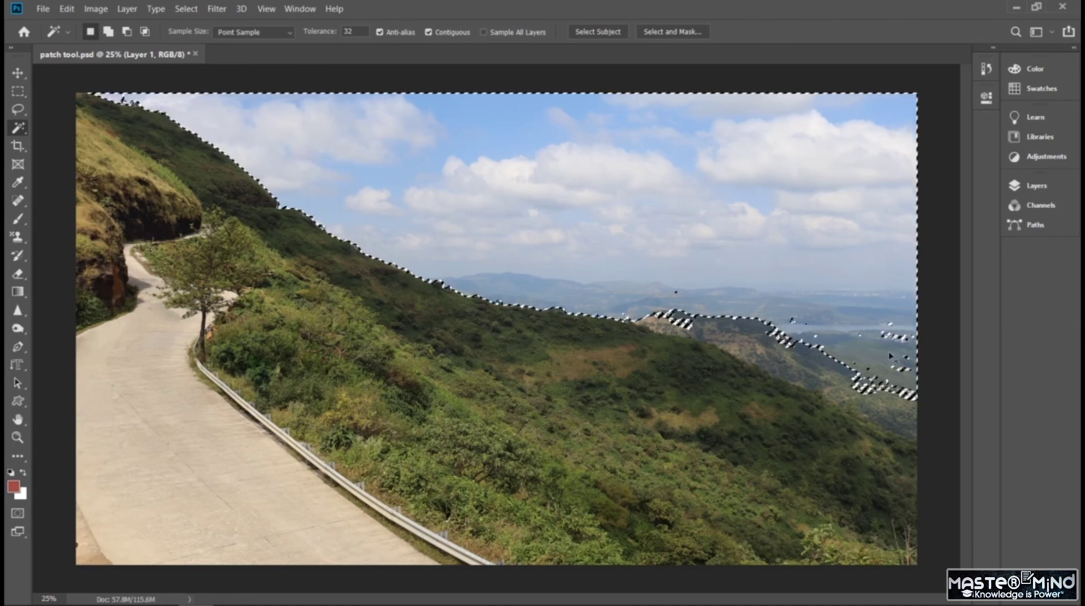
shift+click(867, 347)
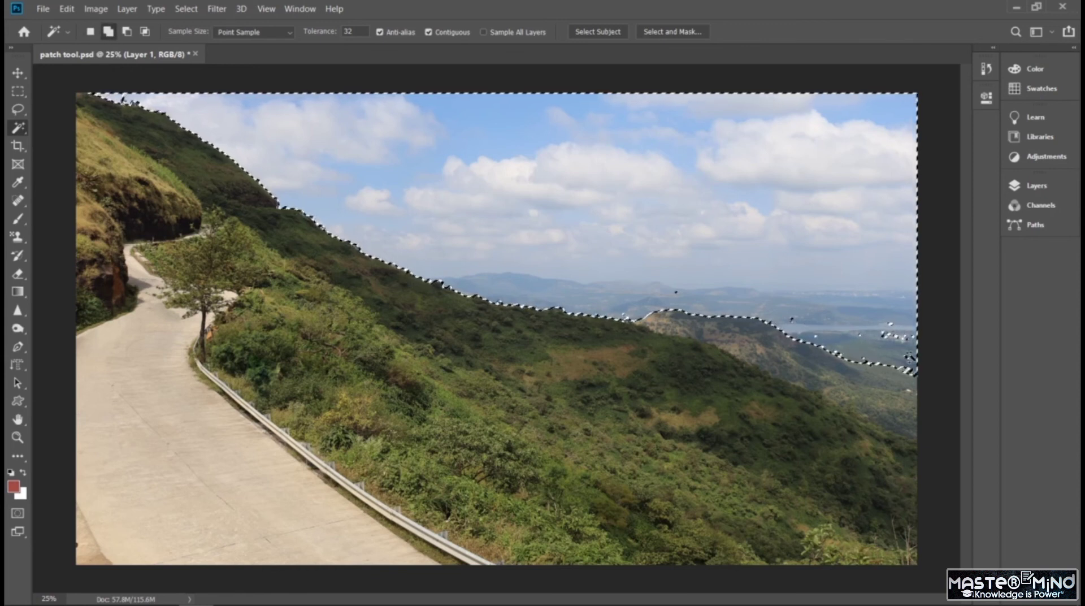
shift+click(881, 373)
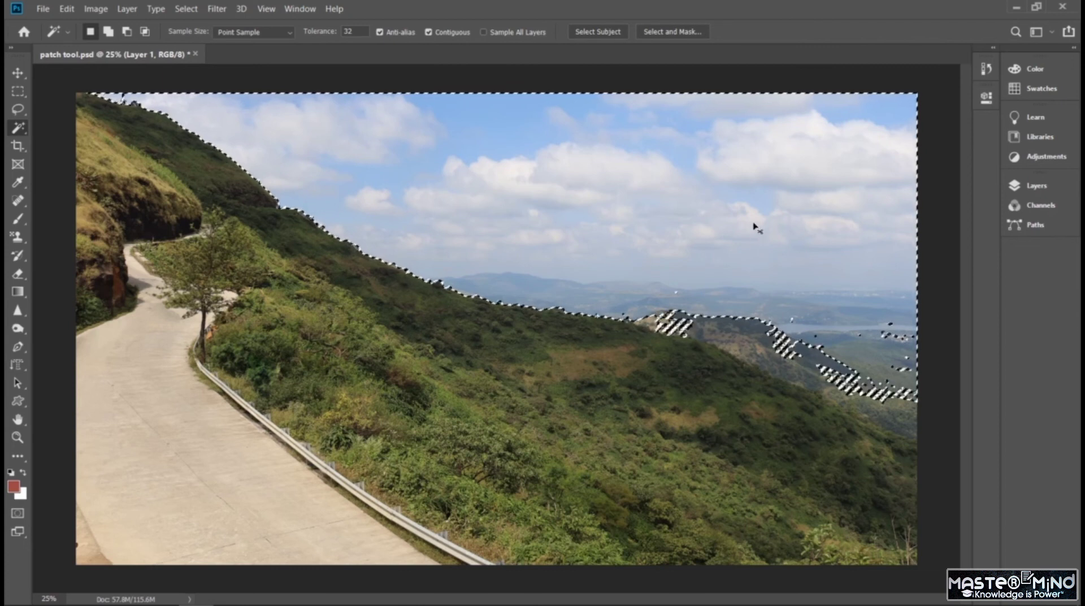
key(ctrl+z)
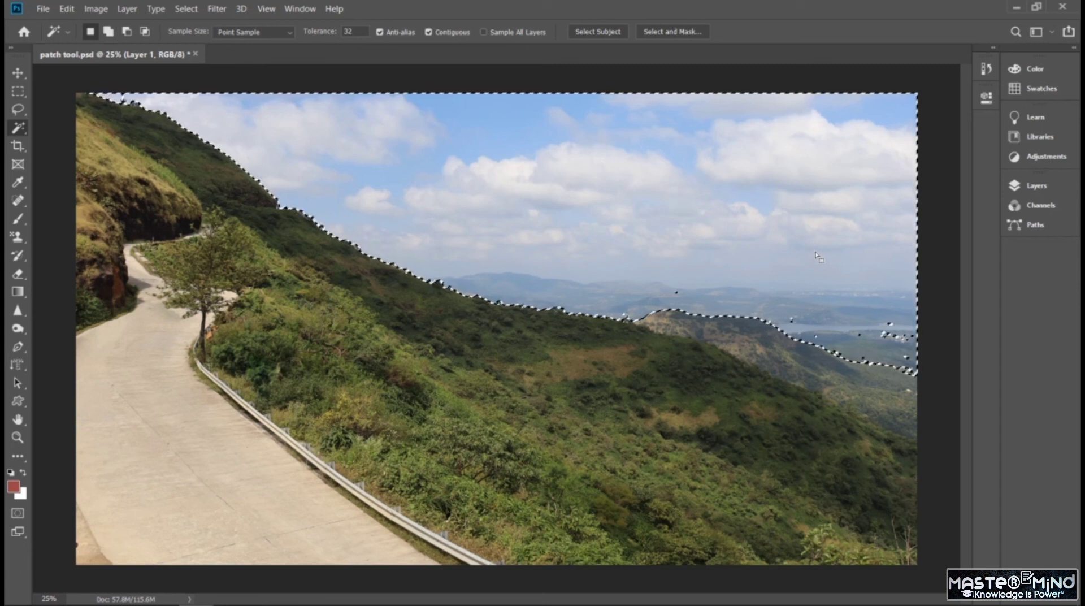
Step: Delete the selected sky, distant hills and valley from Layer 1, deselect, and expand the collapsed panels
click(18, 91)
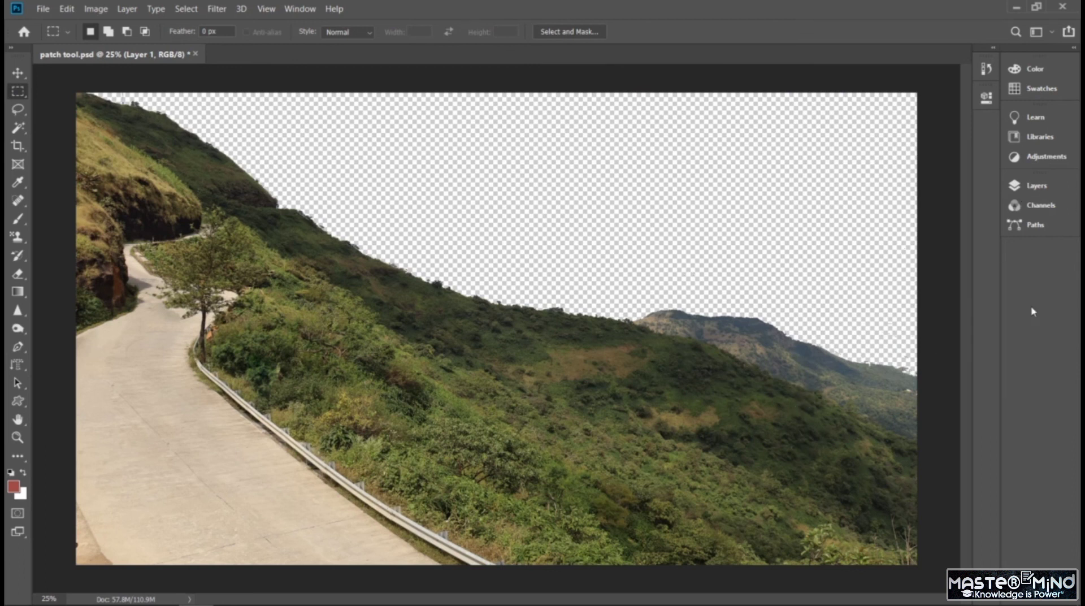
click(1071, 51)
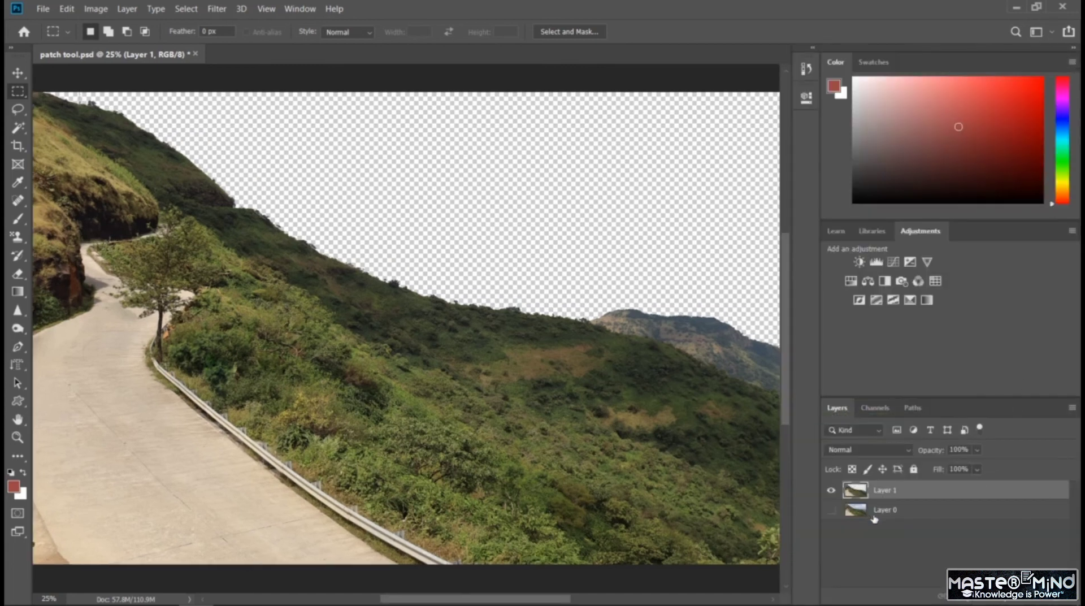
Step: Add a new empty layer between Layer 1 and Layer 0
click(920, 545)
click(1037, 599)
drag(868, 493, 875, 523)
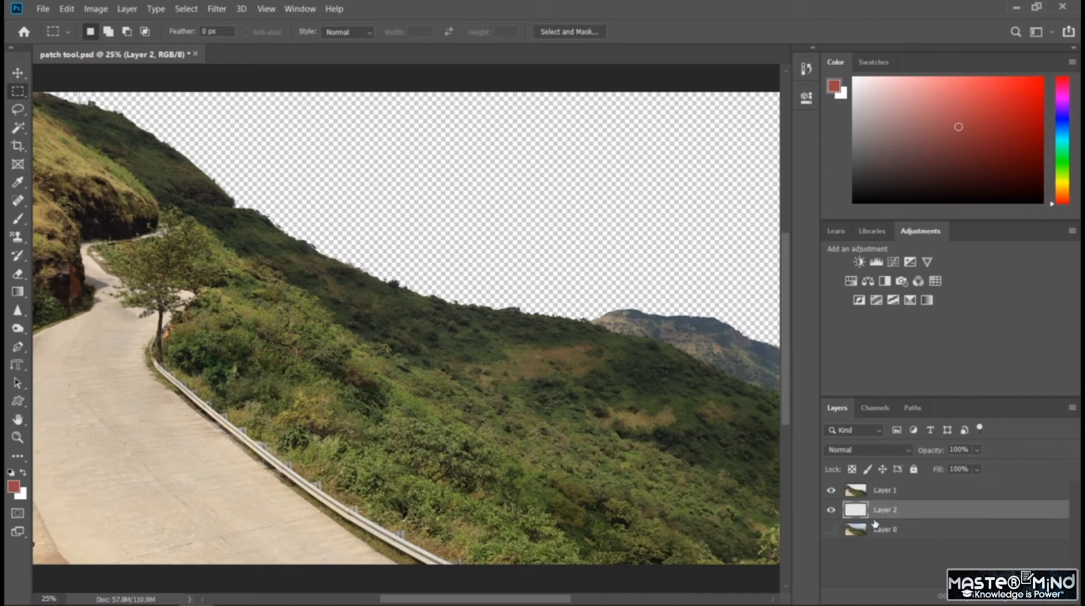
Step: Open the sky photo IMG_3969.JPG from the assets folder
click(43, 9)
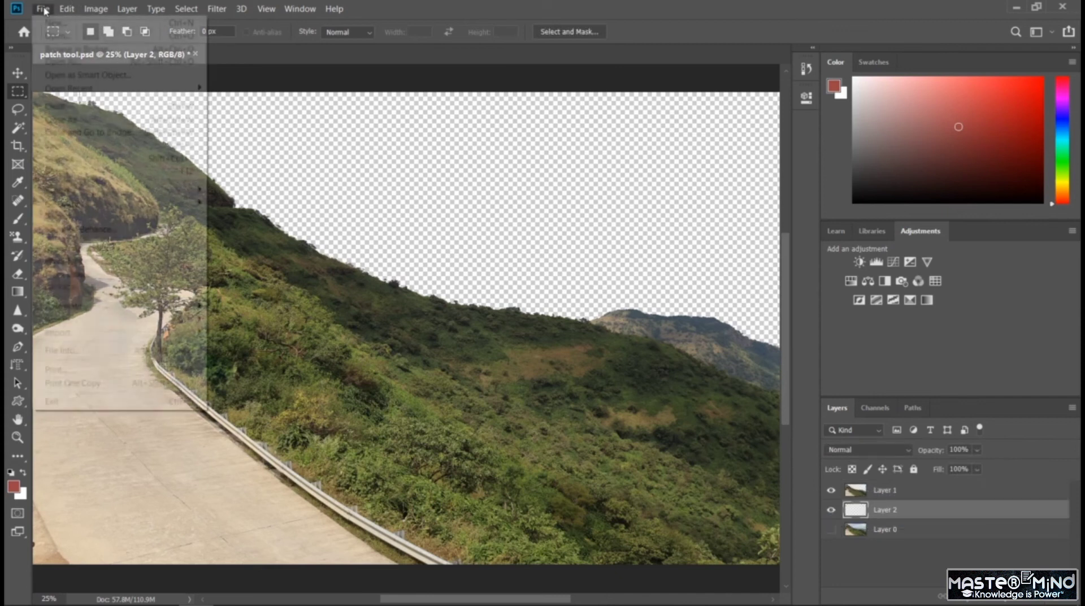
click(60, 36)
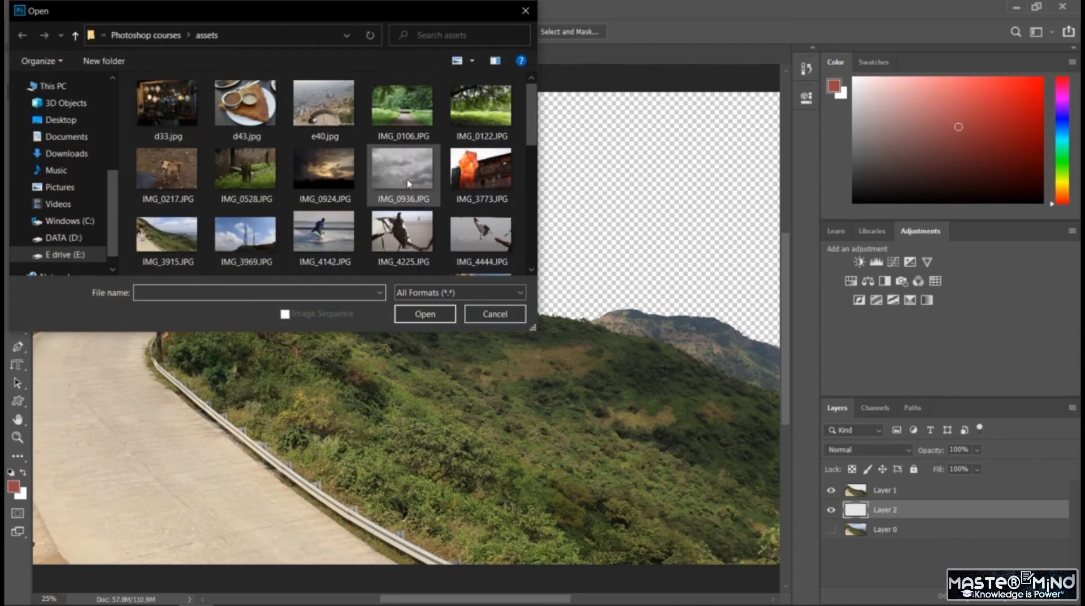
click(398, 186)
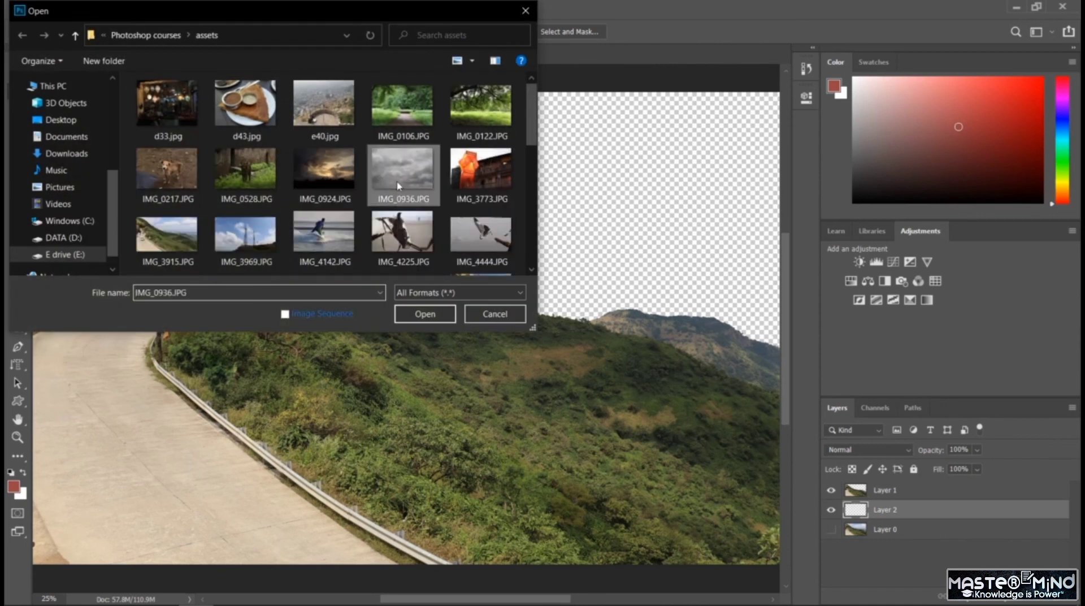
click(236, 246)
double_click(236, 246)
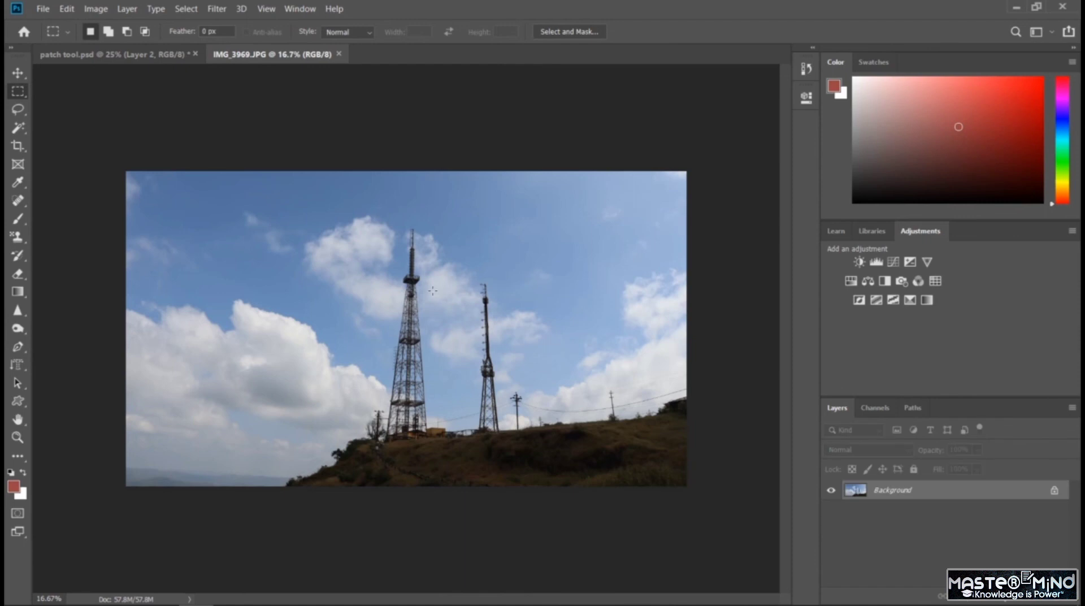
Step: Copy the IMG_3969.JPG photo from a floated window into patch tool.psd between Layer 1 and Layer 2, and close the source photo
click(18, 73)
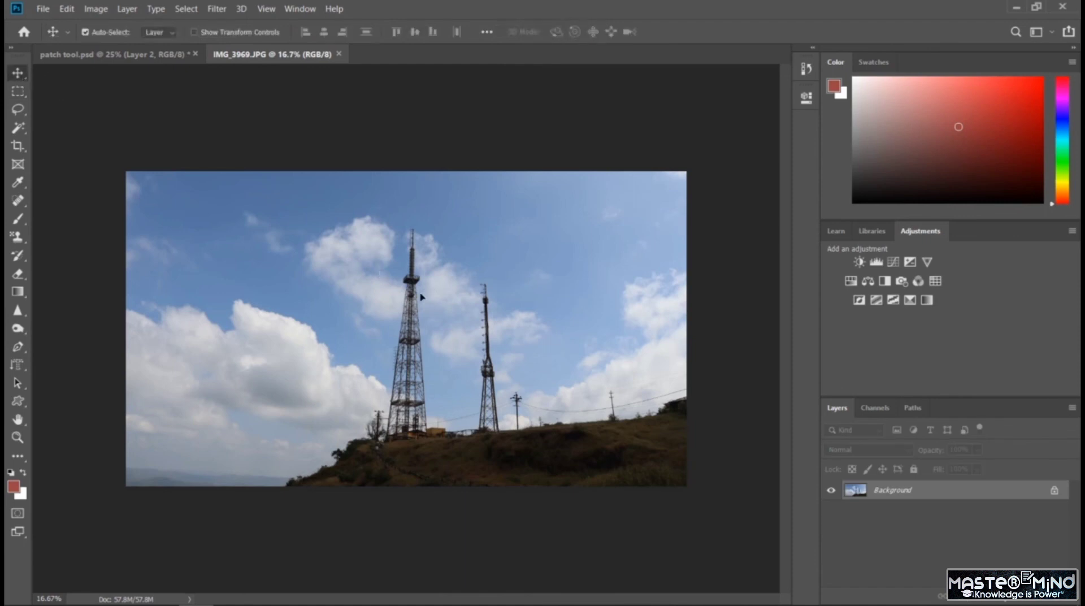
drag(421, 297, 521, 341)
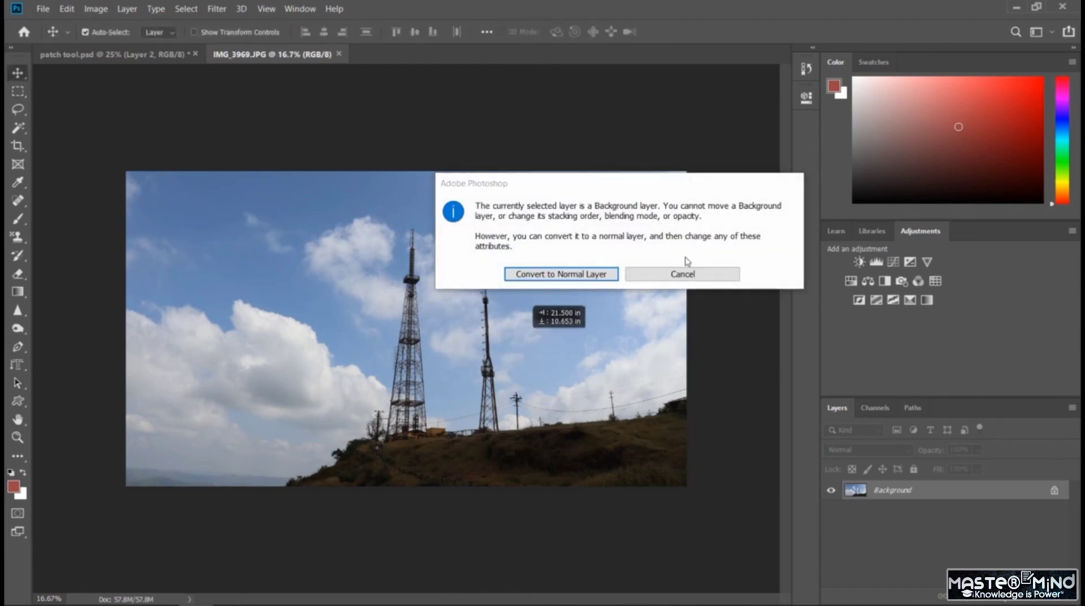
click(694, 275)
drag(287, 72, 534, 342)
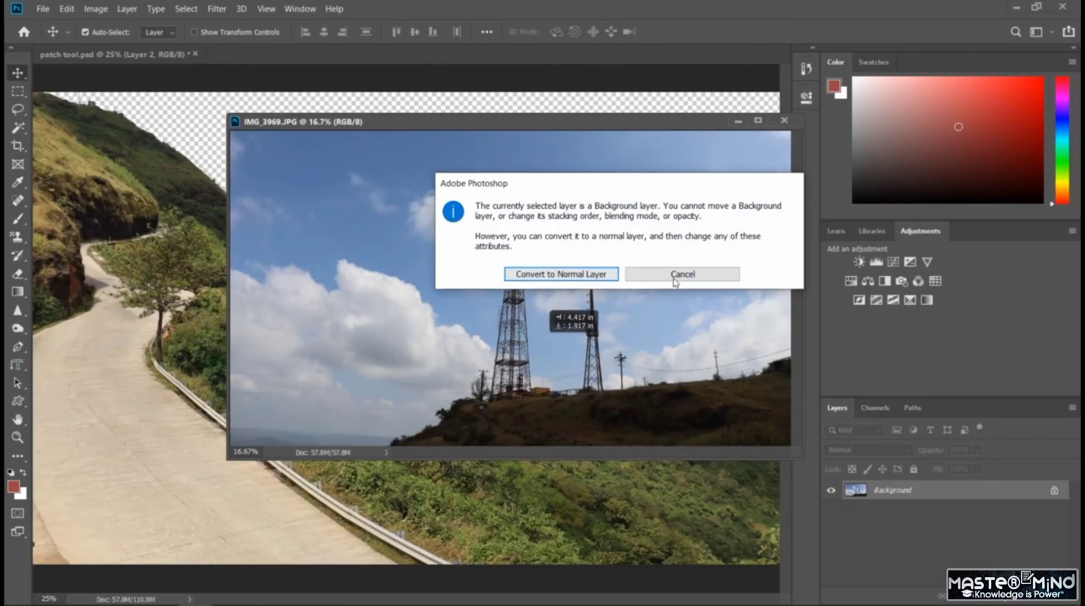
click(670, 276)
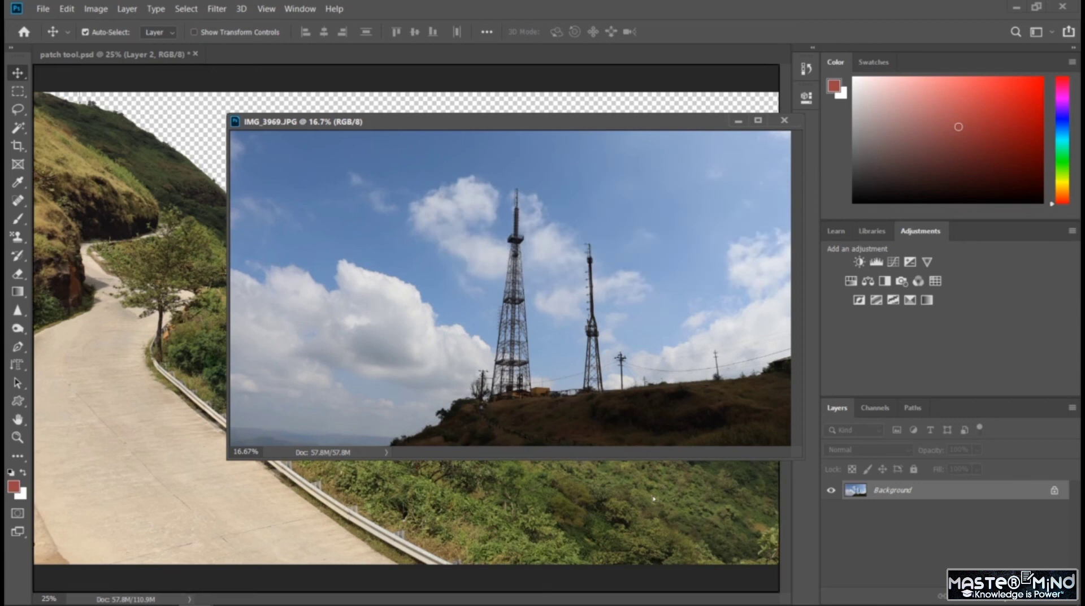
drag(654, 498, 650, 492)
click(782, 121)
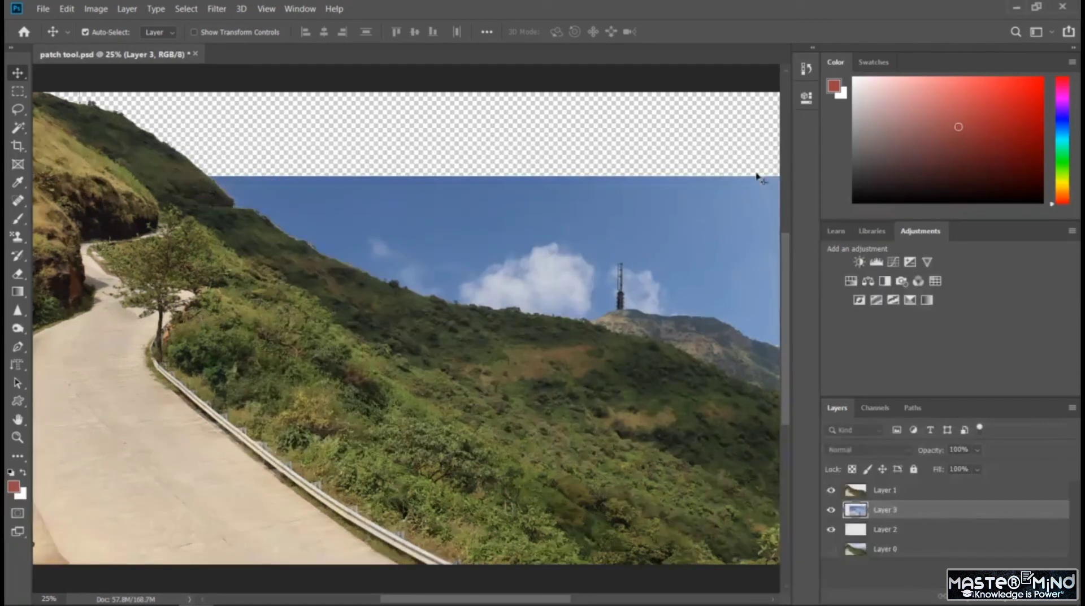
Step: Position the sky photo on Layer 3 behind the ridge so its sky fills the transparent area, with the towers rising from the hill
drag(567, 249, 437, 181)
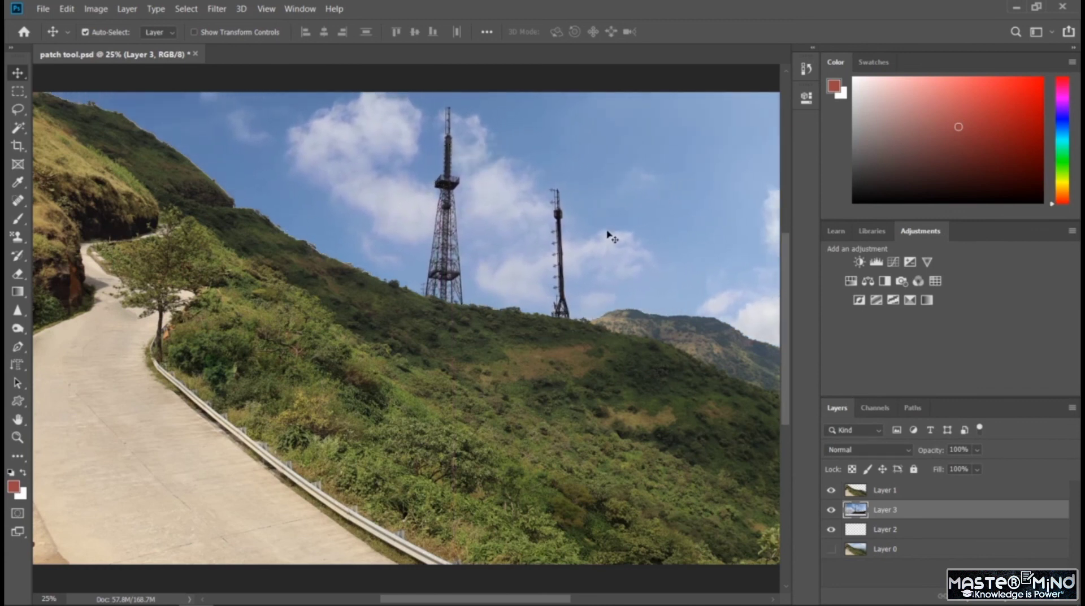
click(1072, 48)
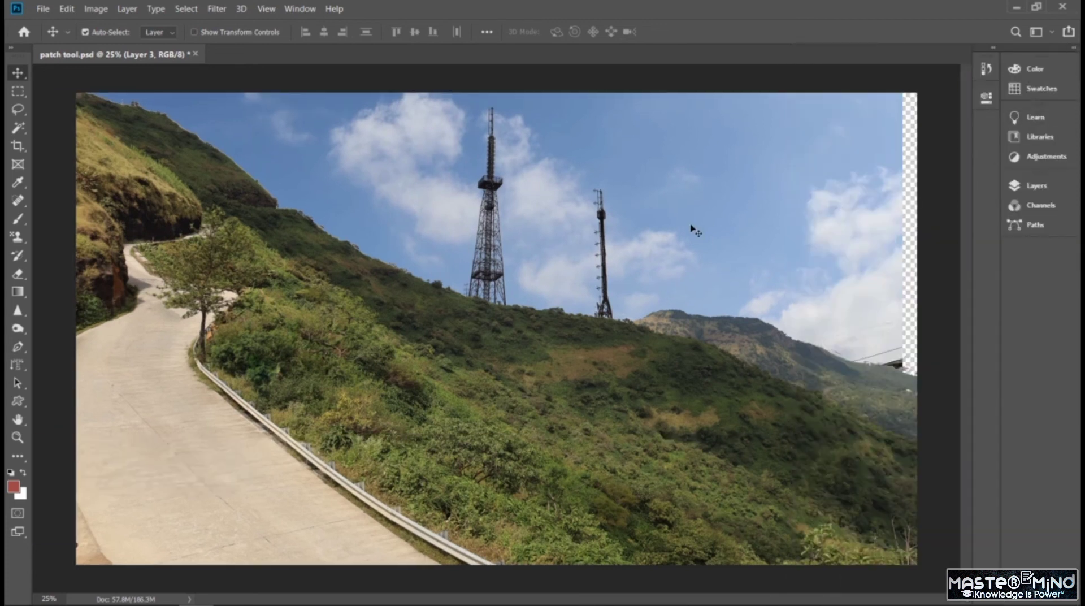
drag(691, 227, 717, 252)
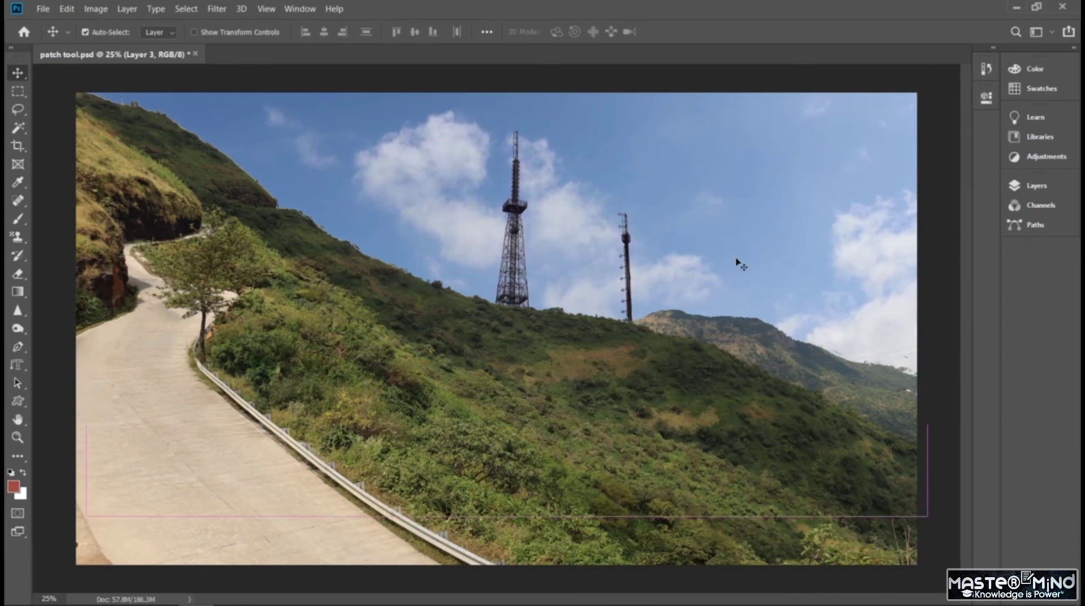
key(ctrl+e)
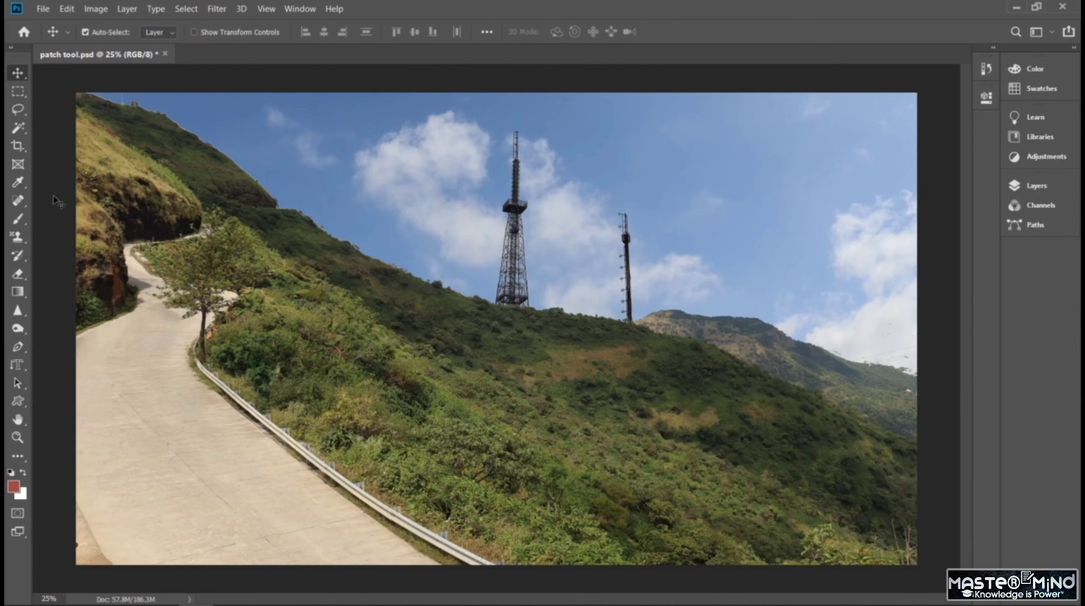
click(391, 147)
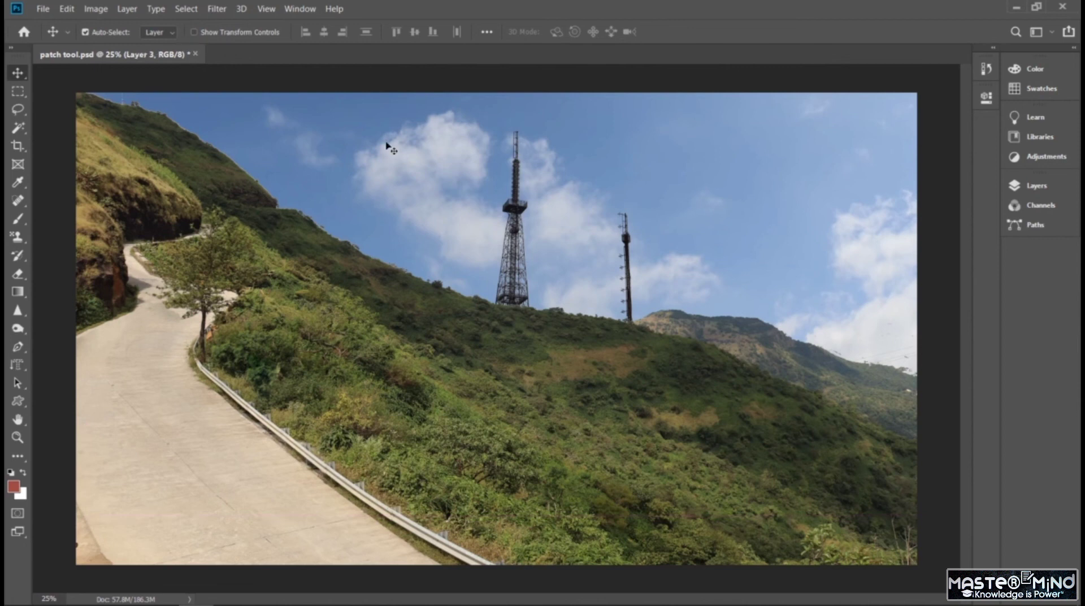
drag(411, 171, 400, 139)
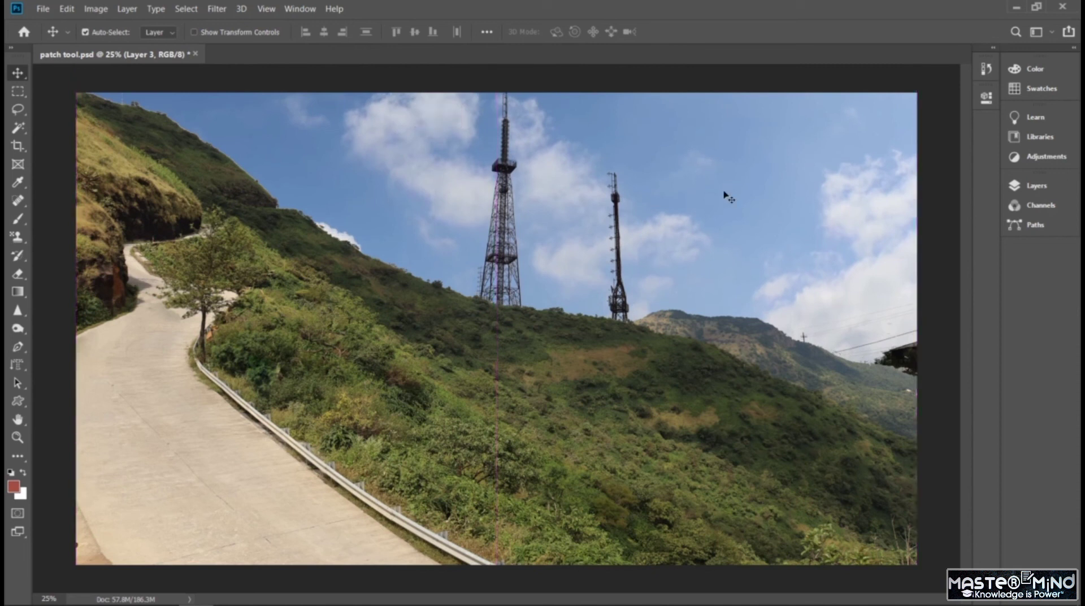
Step: Scale the sky layer to 105.33% and shift it down behind the ridge to cover the whole sky area
click(66, 9)
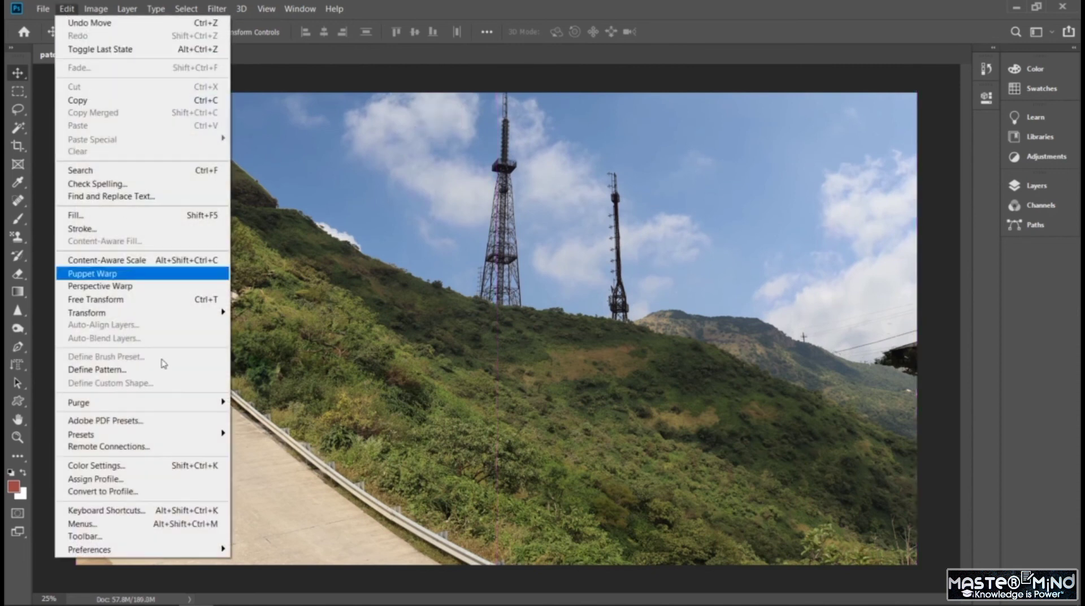
mouse_move(214, 314)
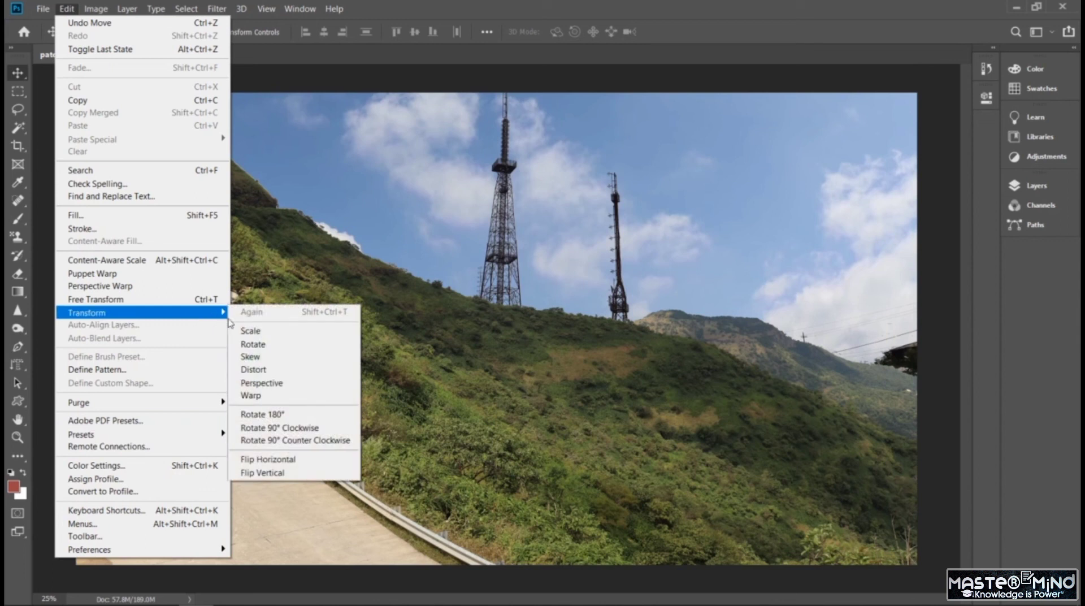
click(277, 333)
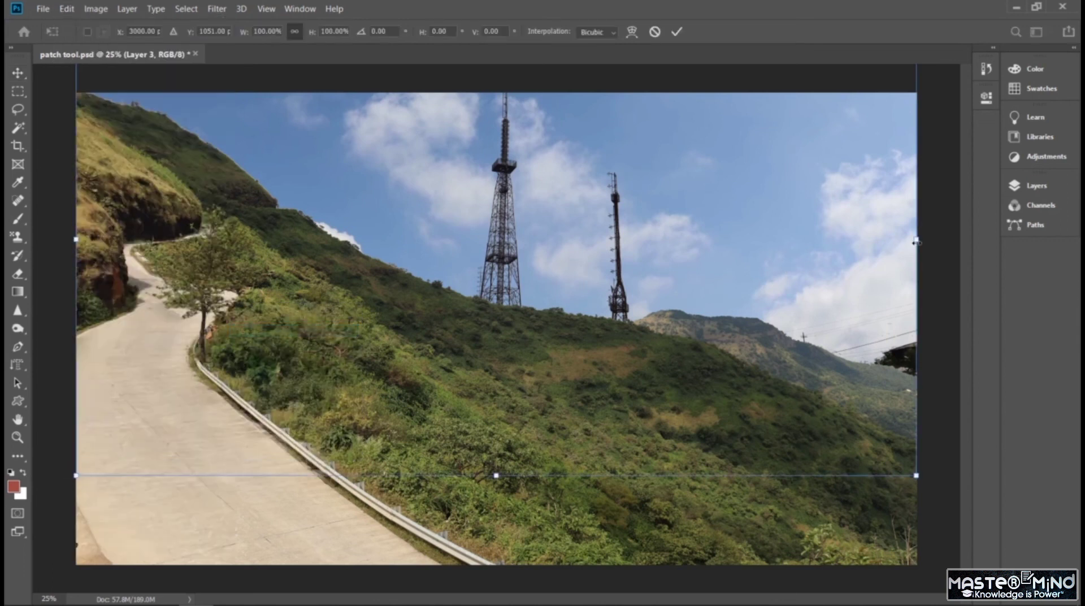
drag(921, 242, 964, 245)
drag(689, 289, 689, 310)
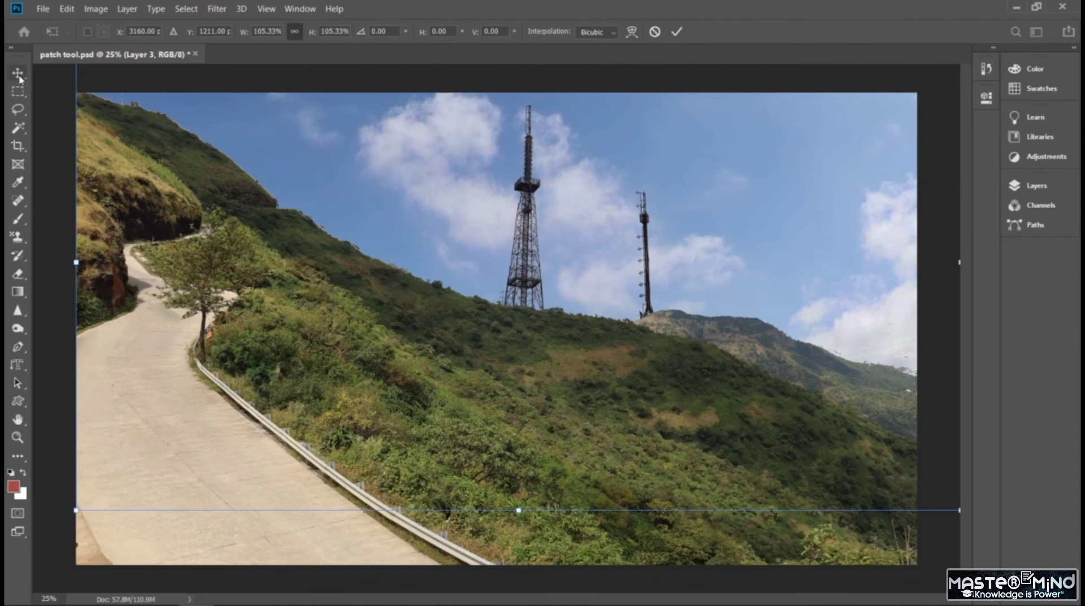
key(Return)
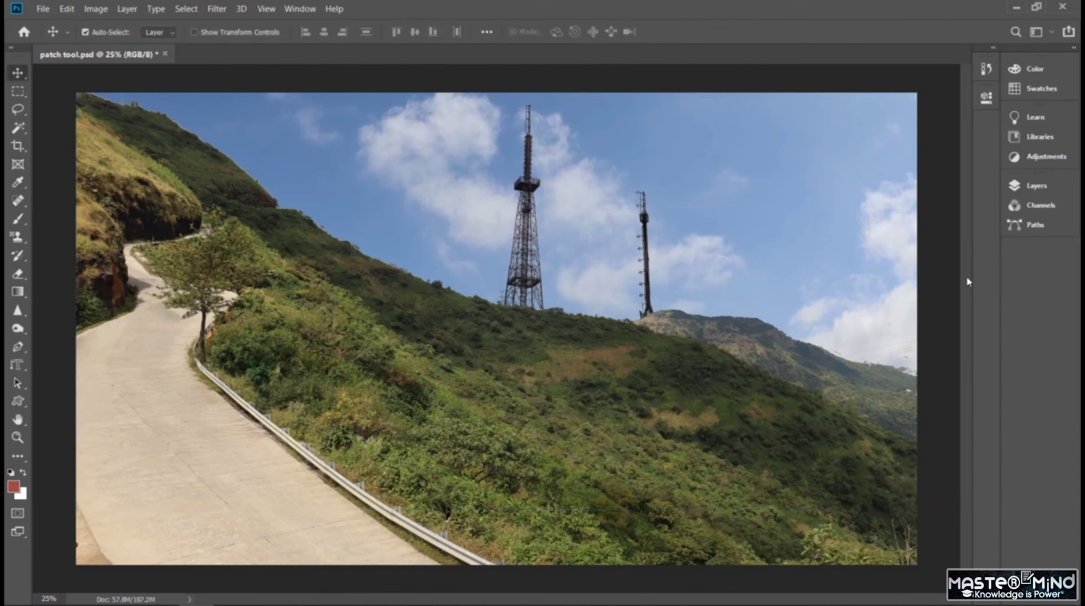
Step: Move Layer 0 to the top of the layer stack and toggle its visibility to compare the original with the edited photo
click(1073, 49)
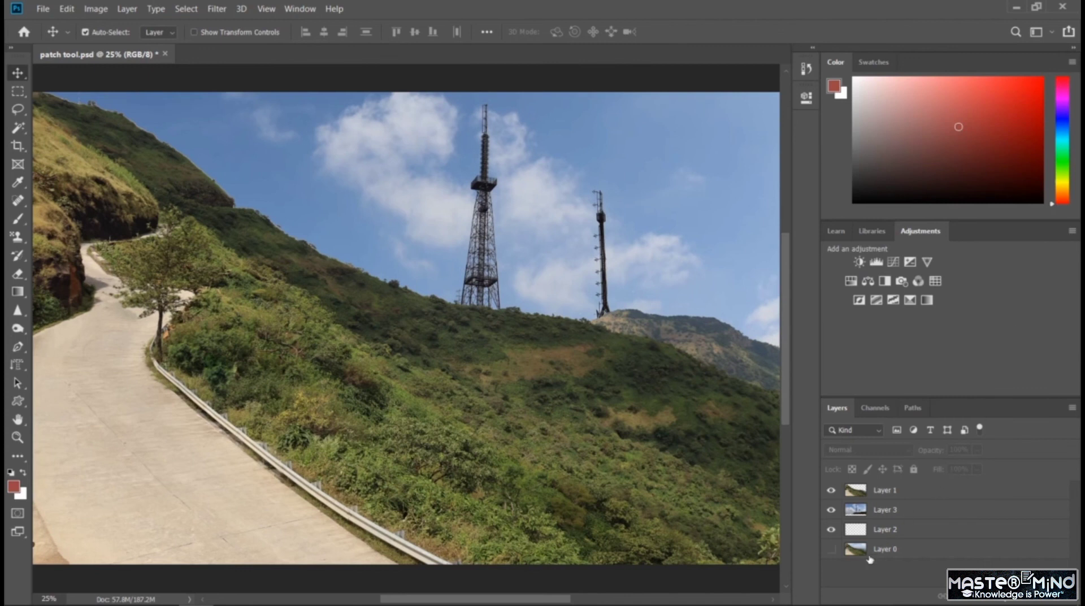
drag(890, 556, 881, 498)
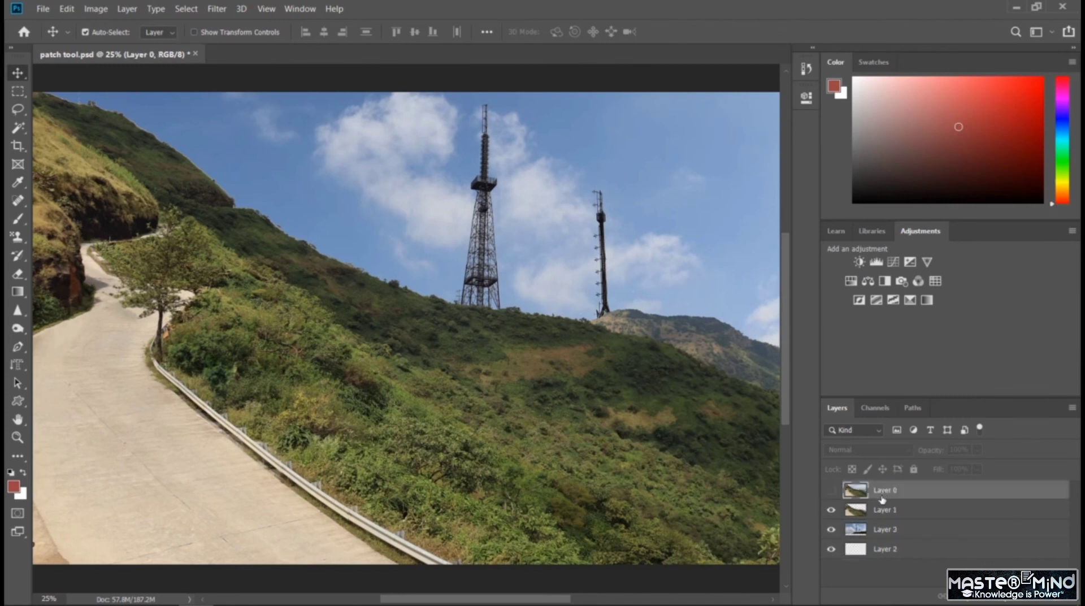
click(831, 492)
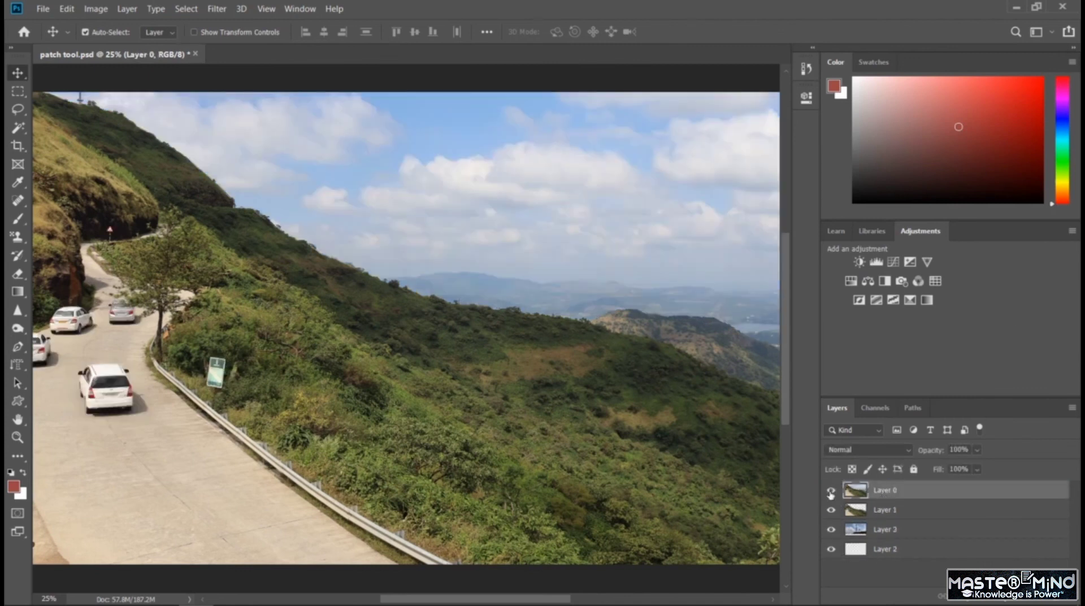
click(830, 492)
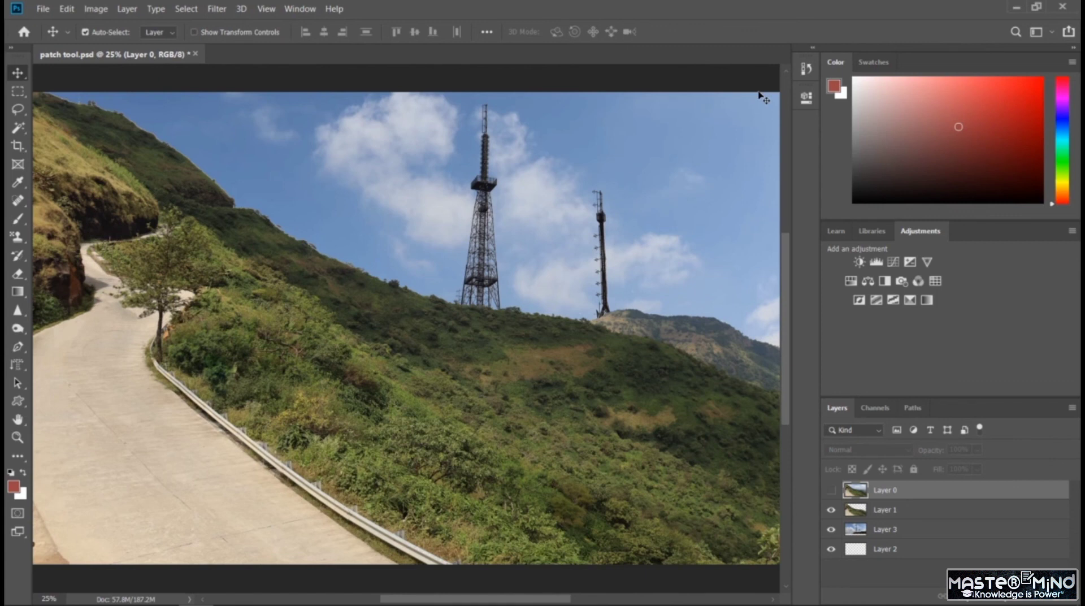
click(832, 493)
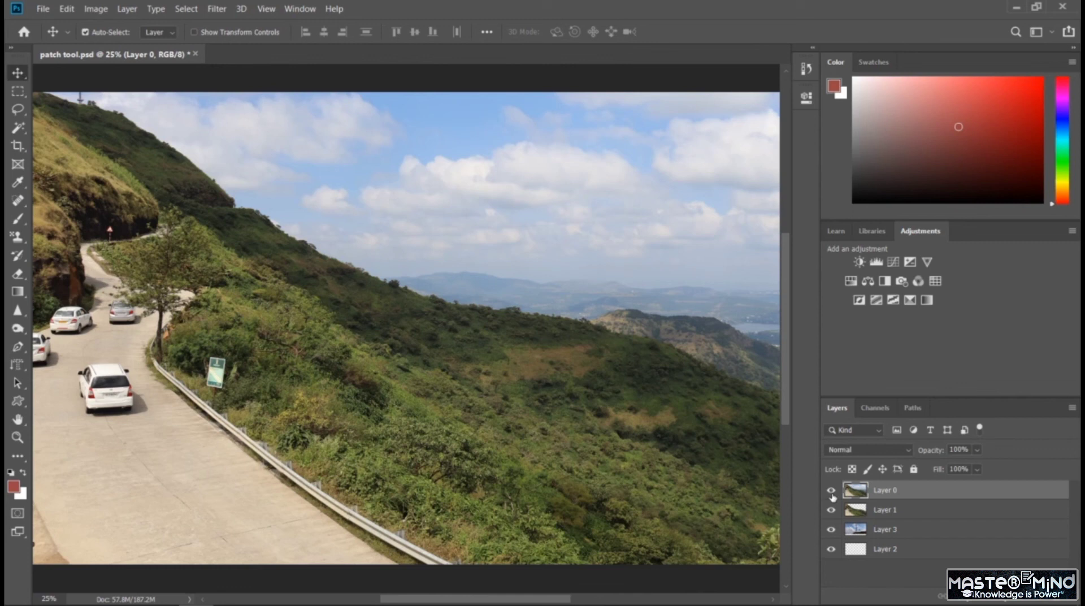
click(831, 493)
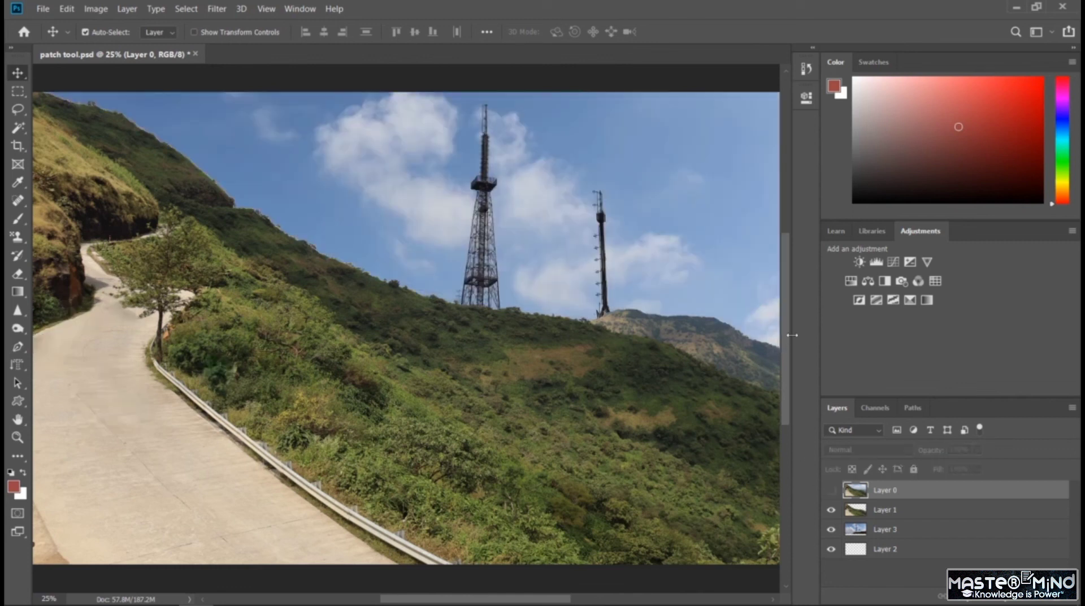
click(1073, 52)
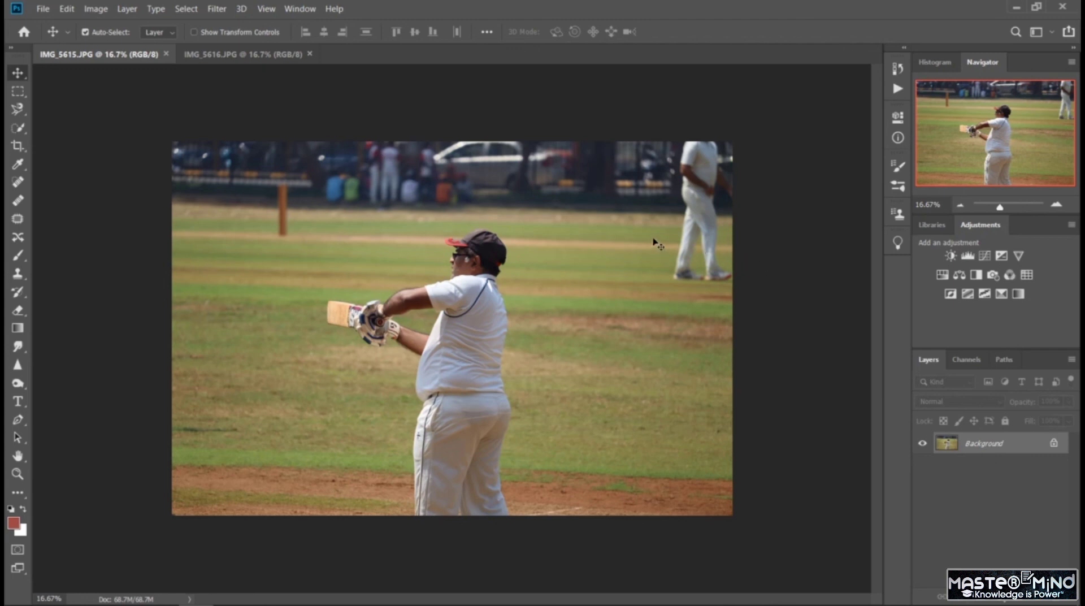
Step: Arrange the two cricket photos, IMG_5615.JPG and IMG_5616.JPG, side by side in a 2-up Vertical layout
click(247, 56)
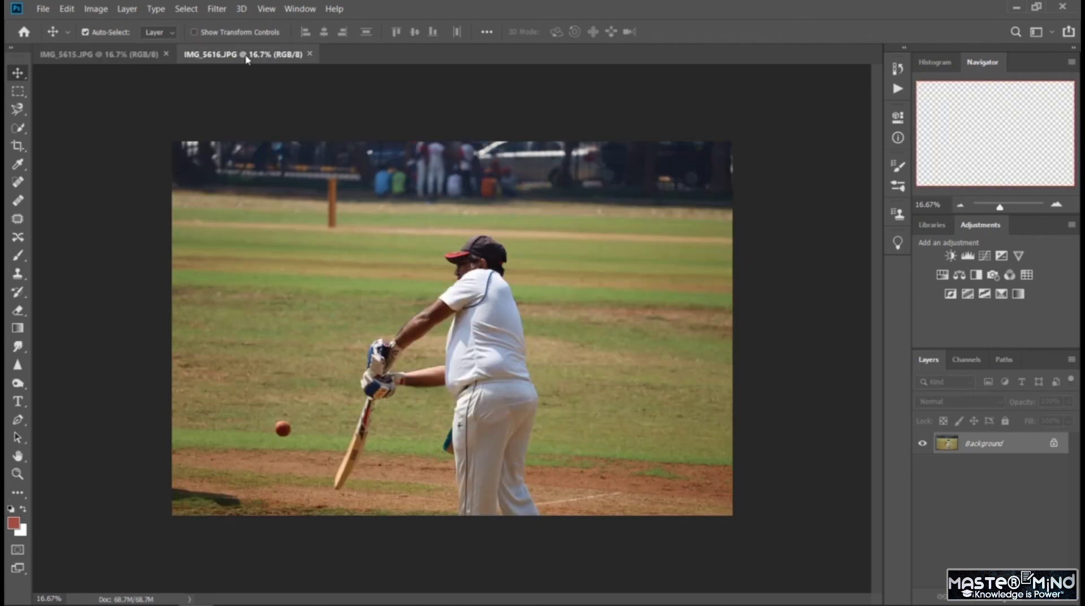
click(136, 61)
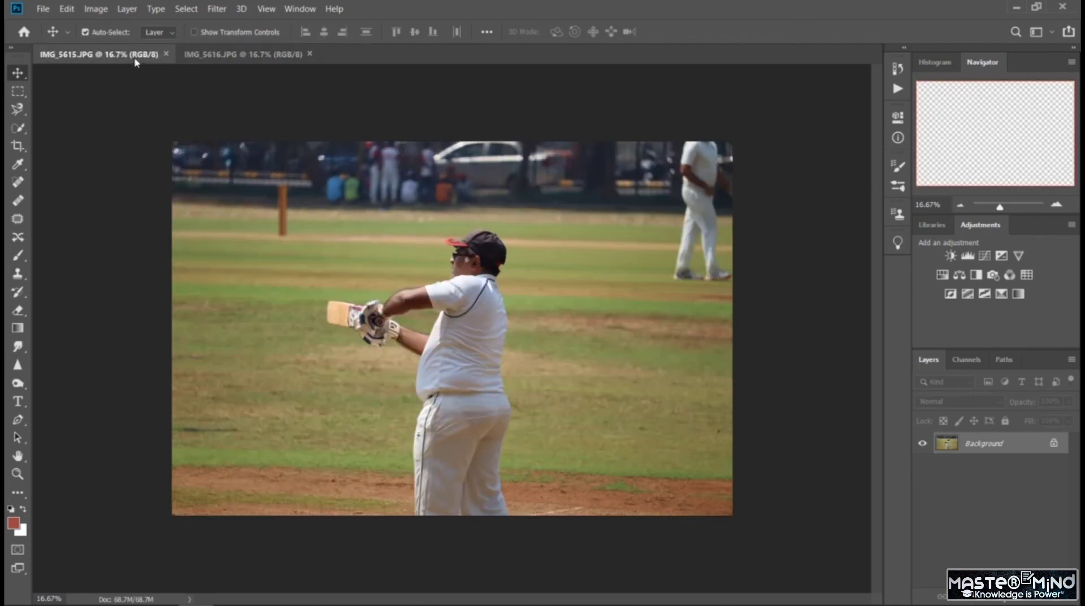
click(301, 10)
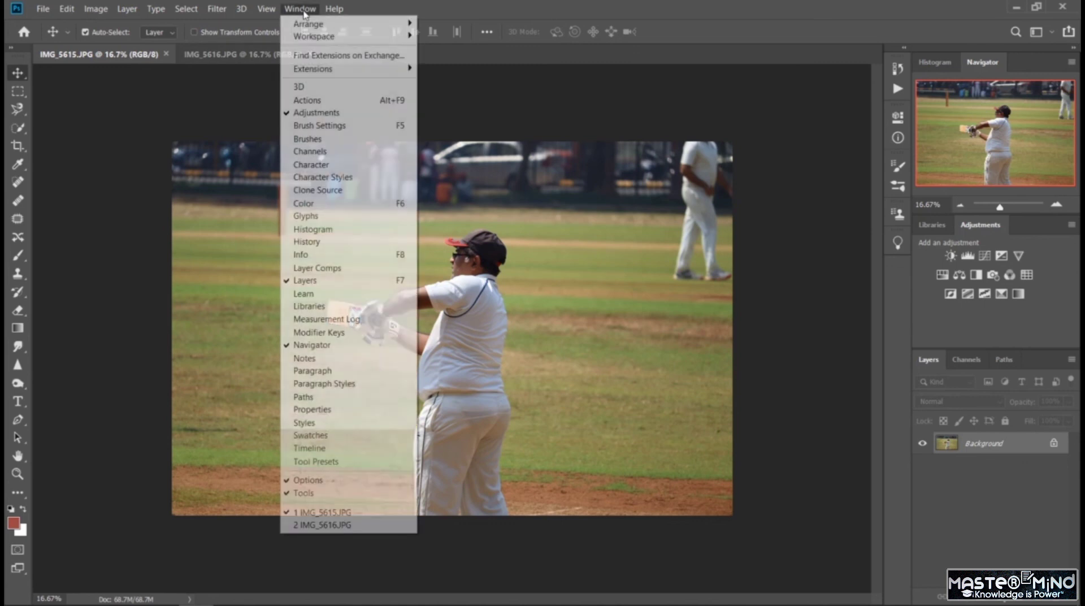
mouse_move(335, 25)
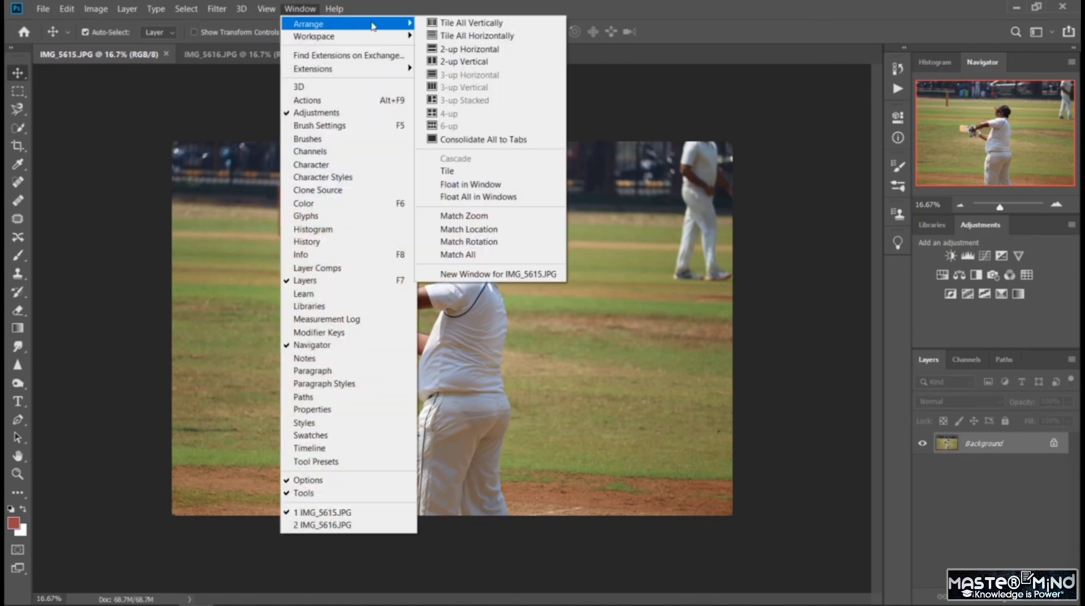
click(452, 61)
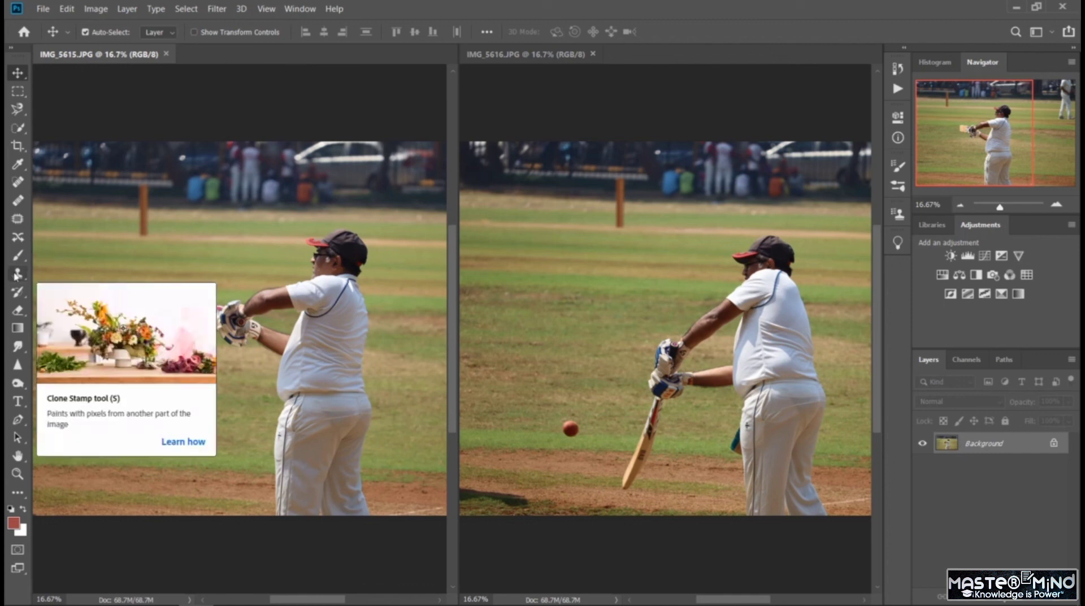
Step: Try the Clone Stamp by copying the red ball from IMG_5616.JPG onto the grass near the bat in IMG_5615.JPG, and undo it
click(17, 275)
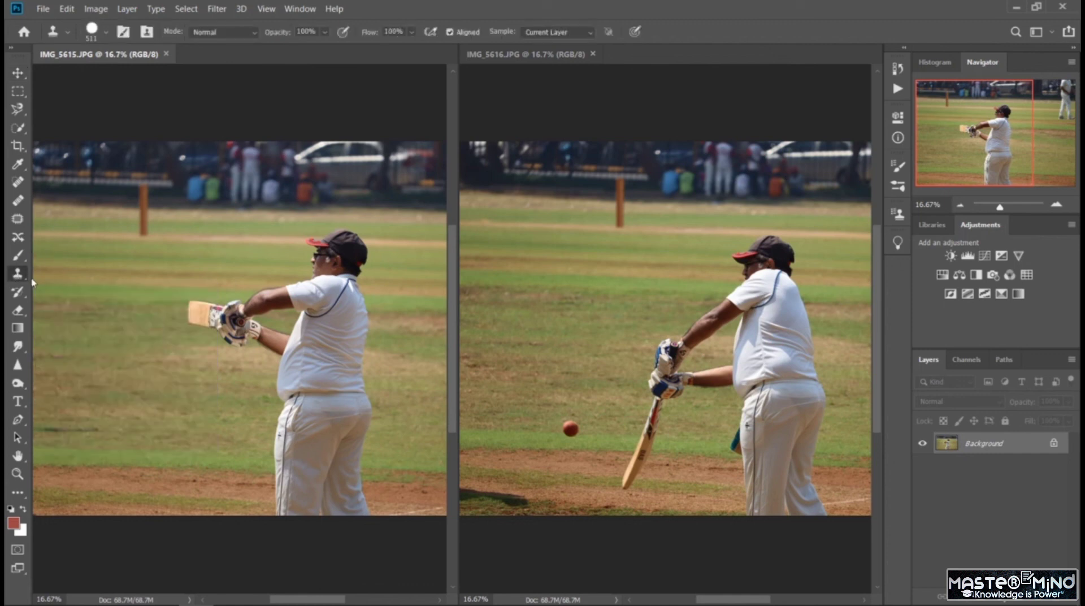
right_click(23, 275)
click(65, 275)
click(572, 441)
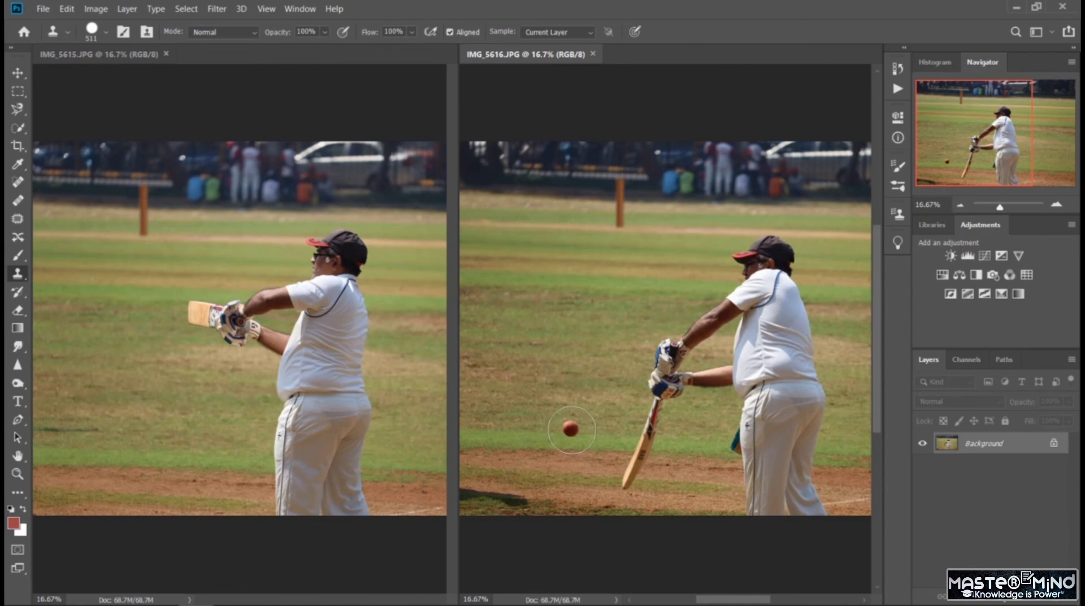
alt+click(571, 429)
click(148, 398)
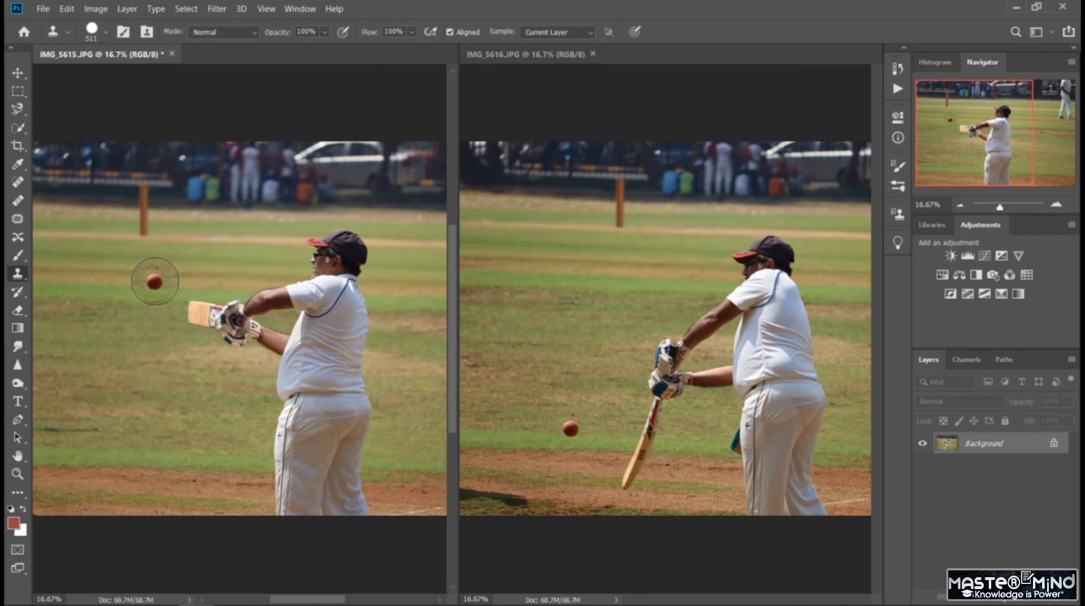
key(ctrl+z)
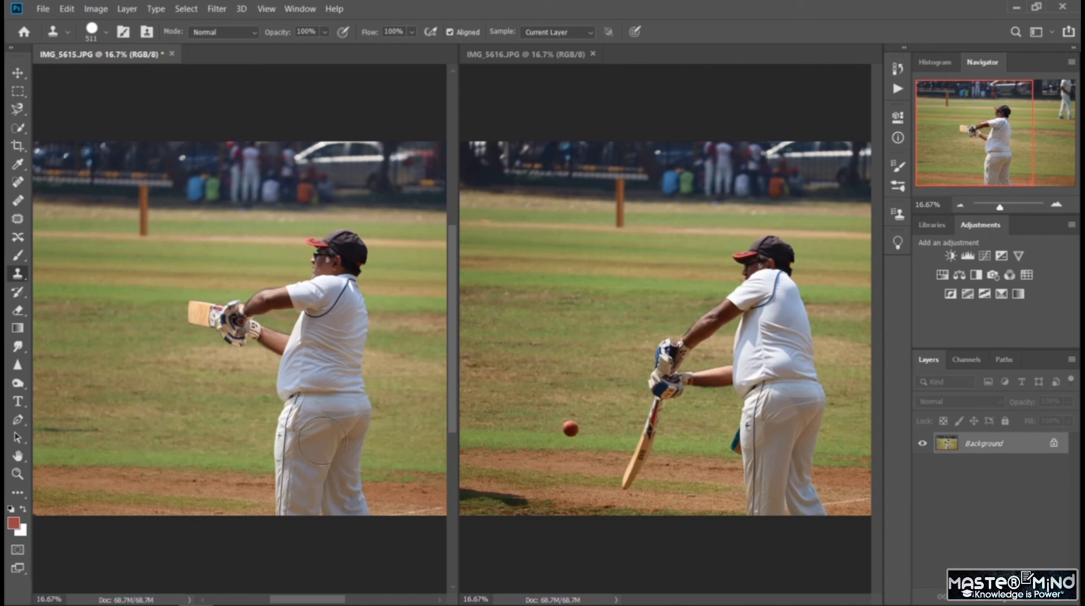
Step: Return from IMG_5616.JPG to IMG_5615.JPG and activate the Rectangular Marquee tool
click(566, 432)
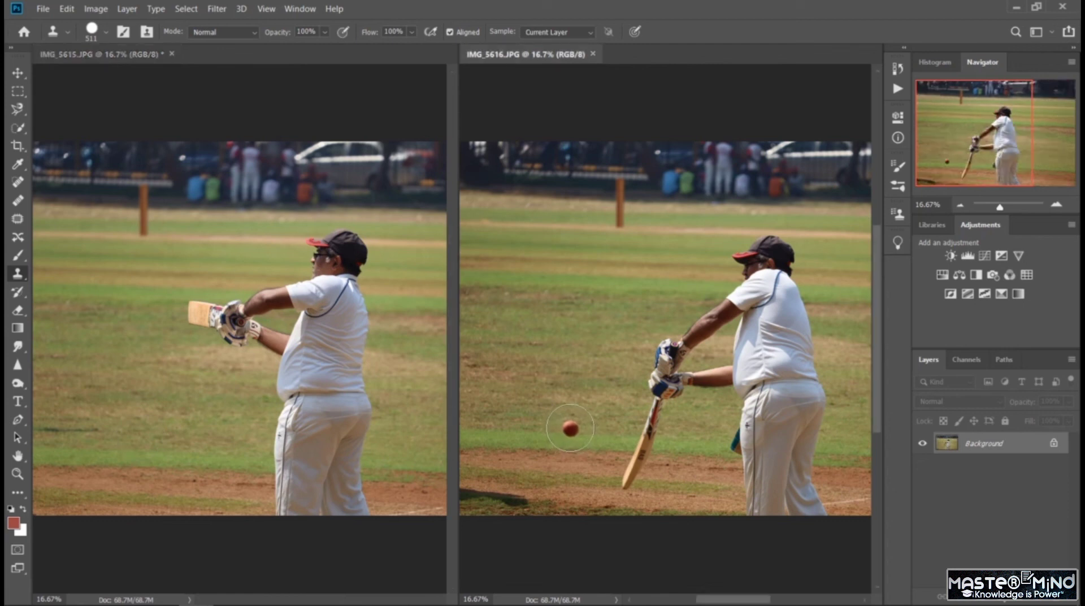
click(133, 442)
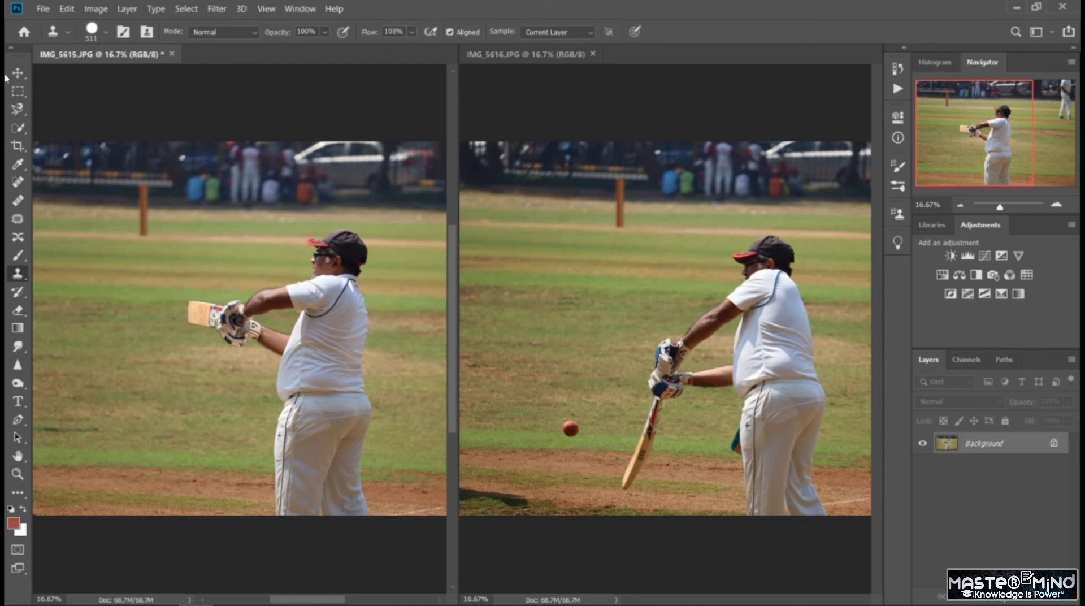
click(18, 91)
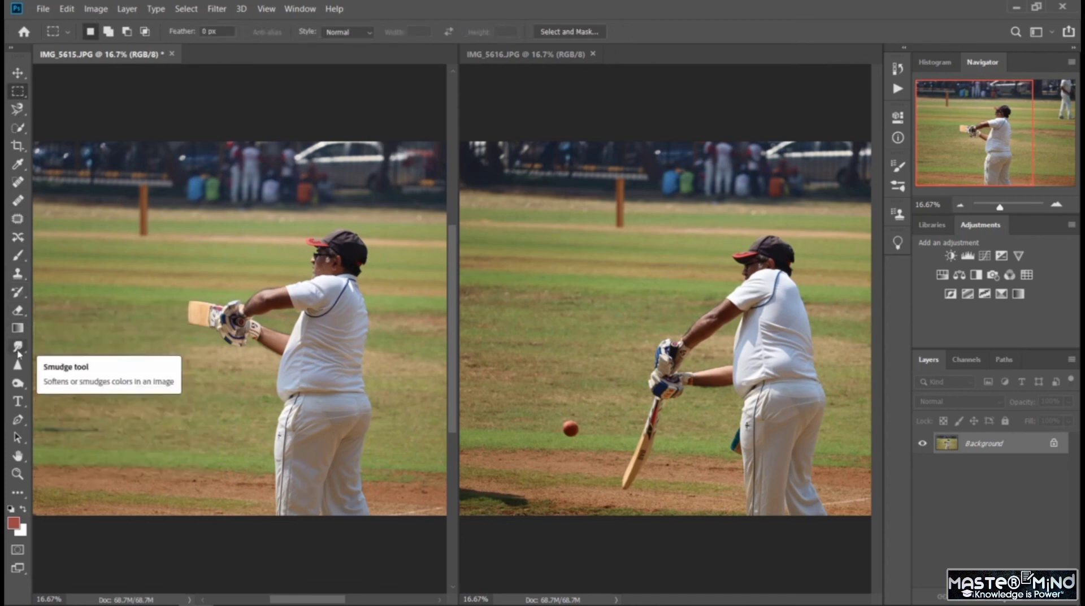
Step: Clone the red ball from IMG_5616.JPG onto the grass below the bat in IMG_5615.JPG with the Clone Stamp
click(18, 274)
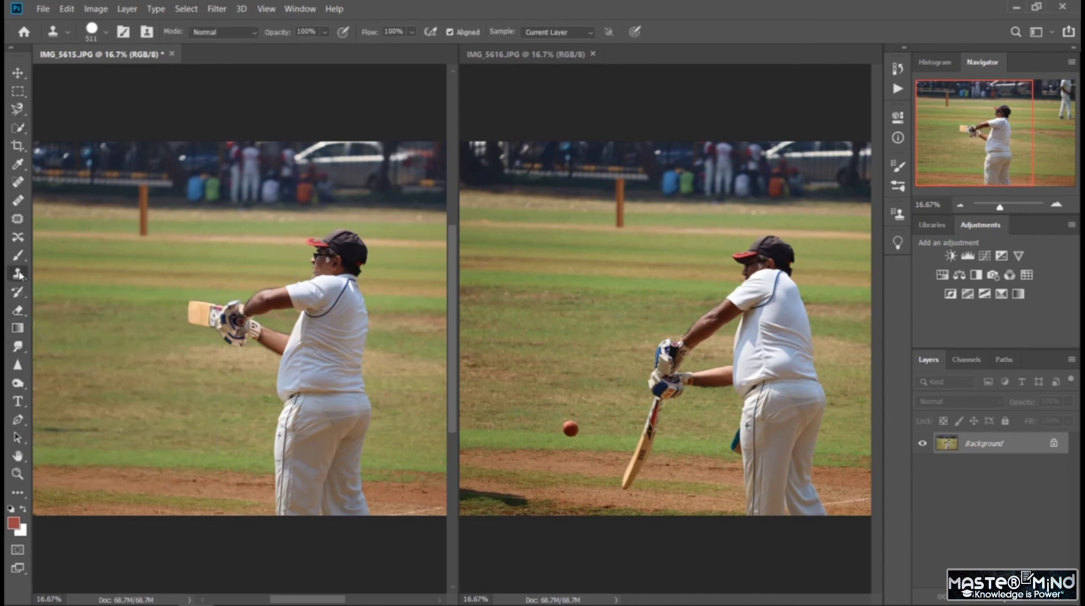
alt+click(572, 432)
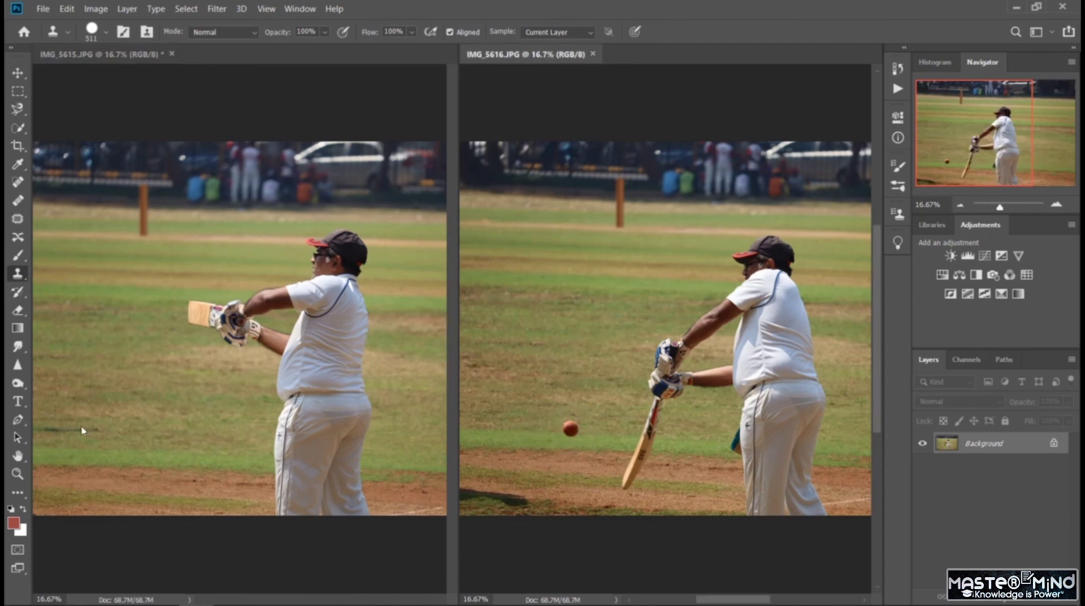
mouse_move(127, 455)
mouse_down()
mouse_move(141, 436)
mouse_move(131, 447)
mouse_up()
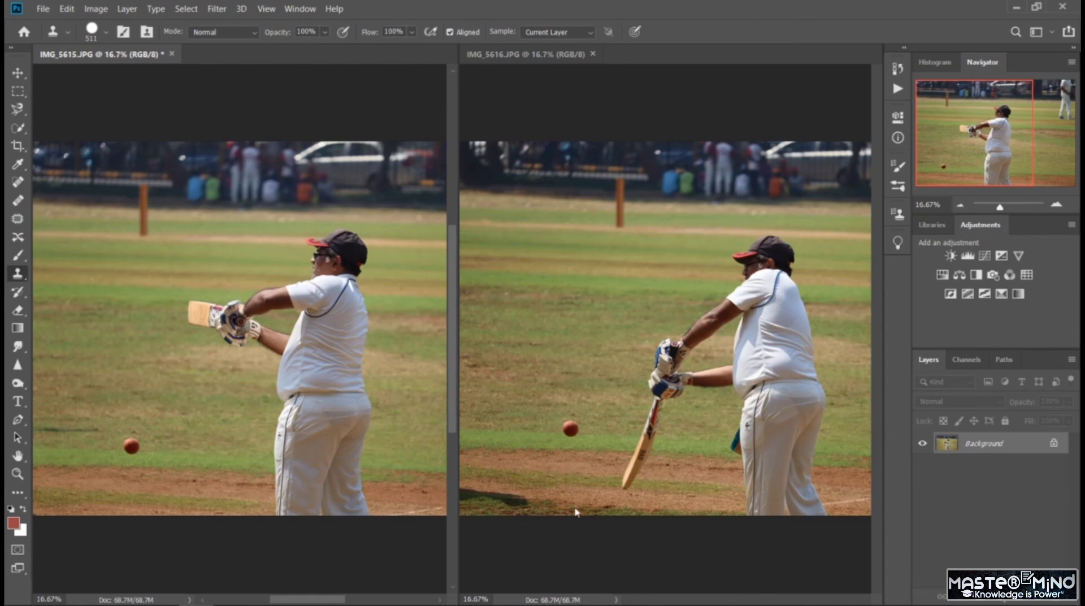
Step: Try to cover the background fielder's legs in IMG_5615.JPG with the Clone Stamp, and undo the strokes
drag(321, 602, 357, 601)
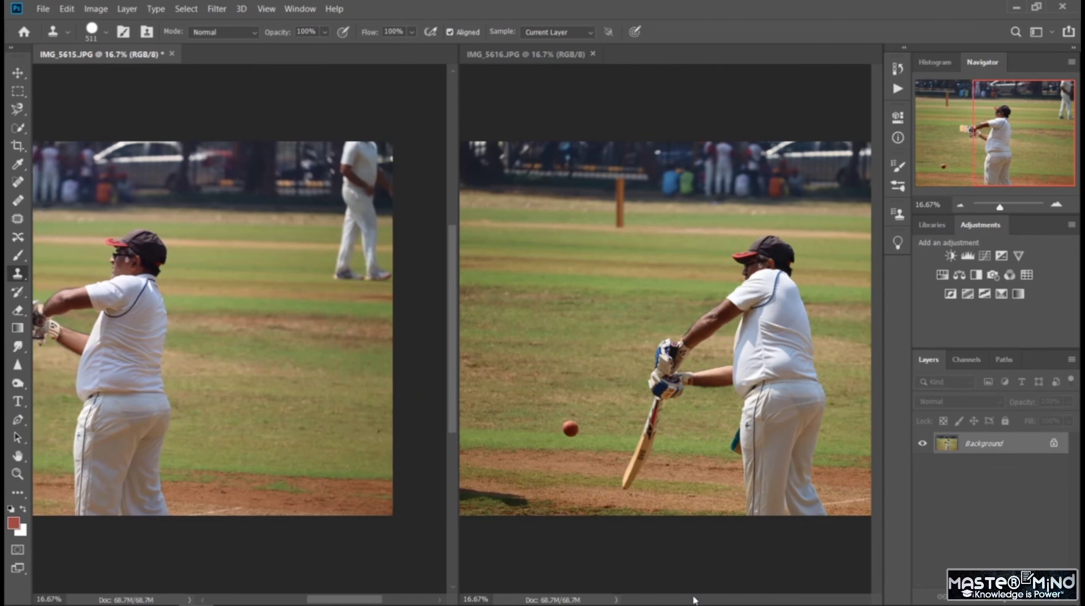
mouse_move(703, 599)
mouse_down()
mouse_move(760, 601)
mouse_move(747, 602)
mouse_up()
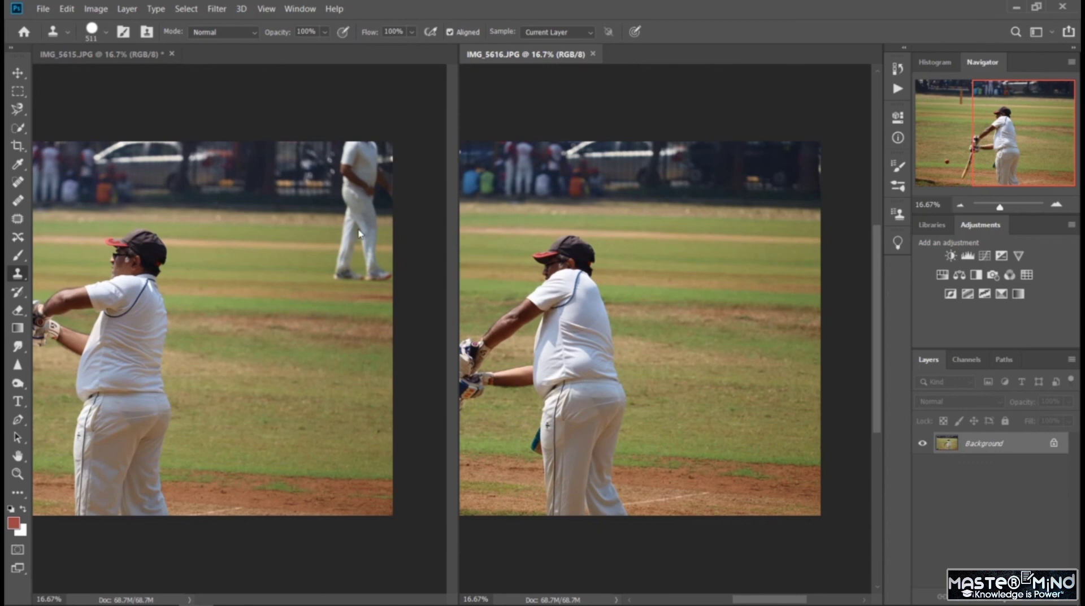
click(356, 276)
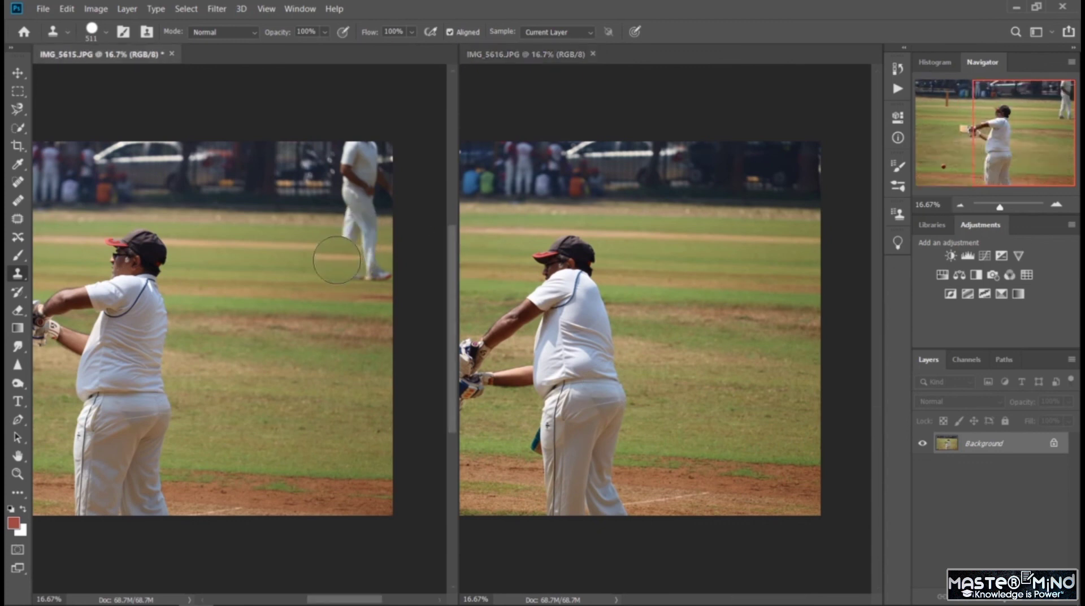
mouse_move(336, 251)
mouse_down()
mouse_move(360, 250)
mouse_move(338, 273)
mouse_move(333, 260)
mouse_move(362, 259)
mouse_move(370, 226)
mouse_move(356, 153)
mouse_move(347, 176)
mouse_up()
key(ctrl+z)
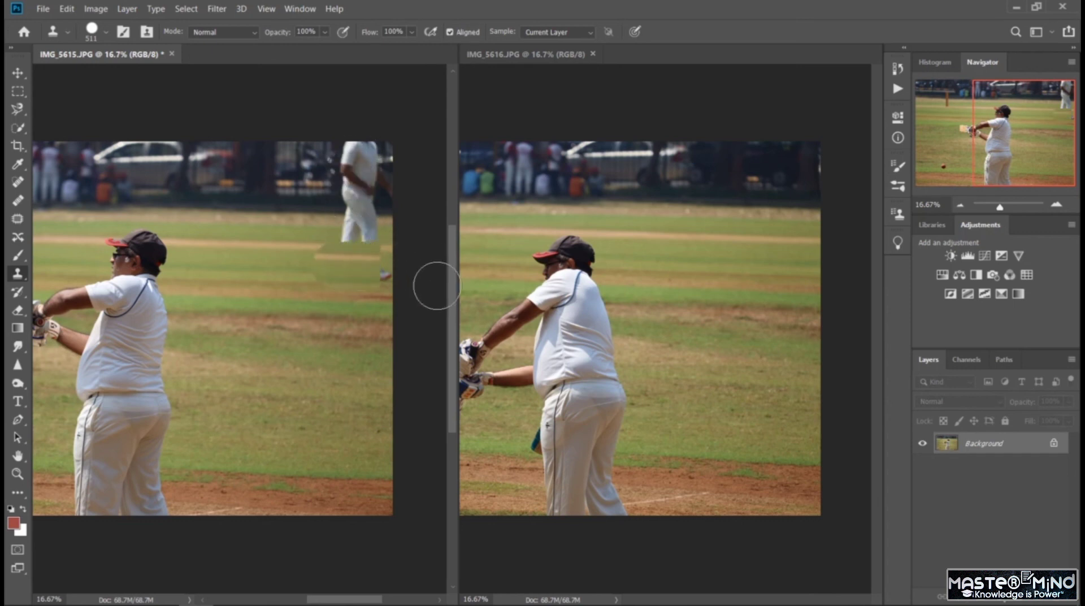
key(ctrl+z)
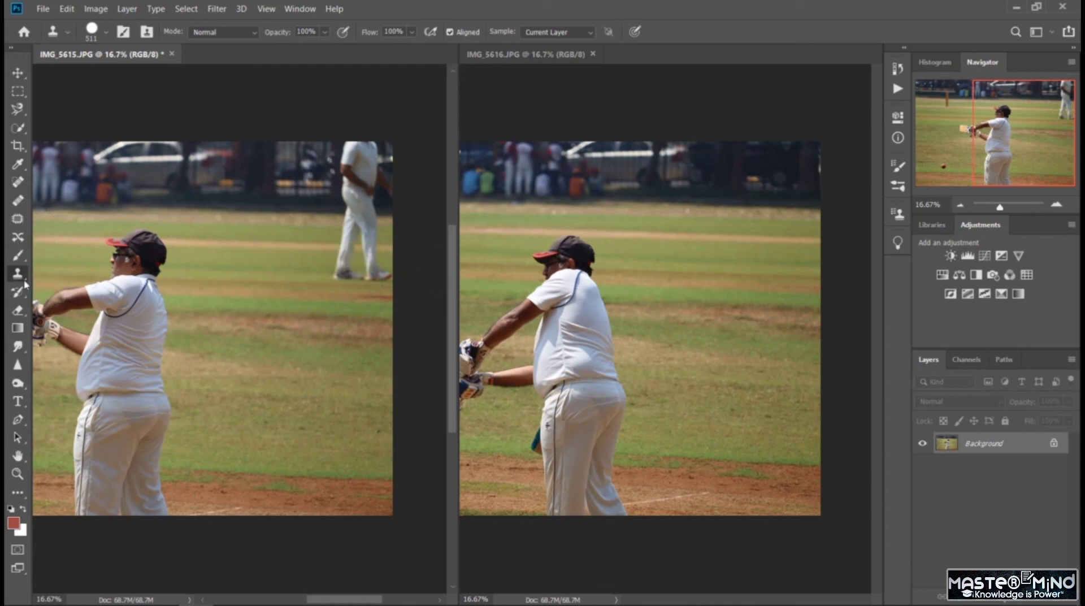
Step: Sample clean grass near the far edge of IMG_5616.JPG and clone it over the background fielder's lower legs in IMG_5615.JPG
click(18, 91)
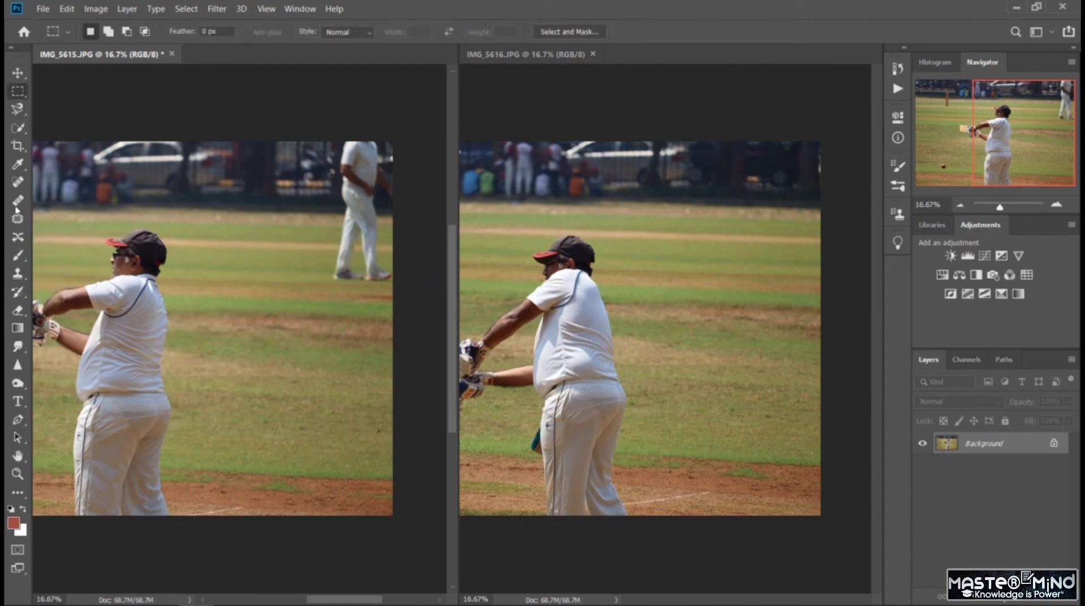
click(19, 275)
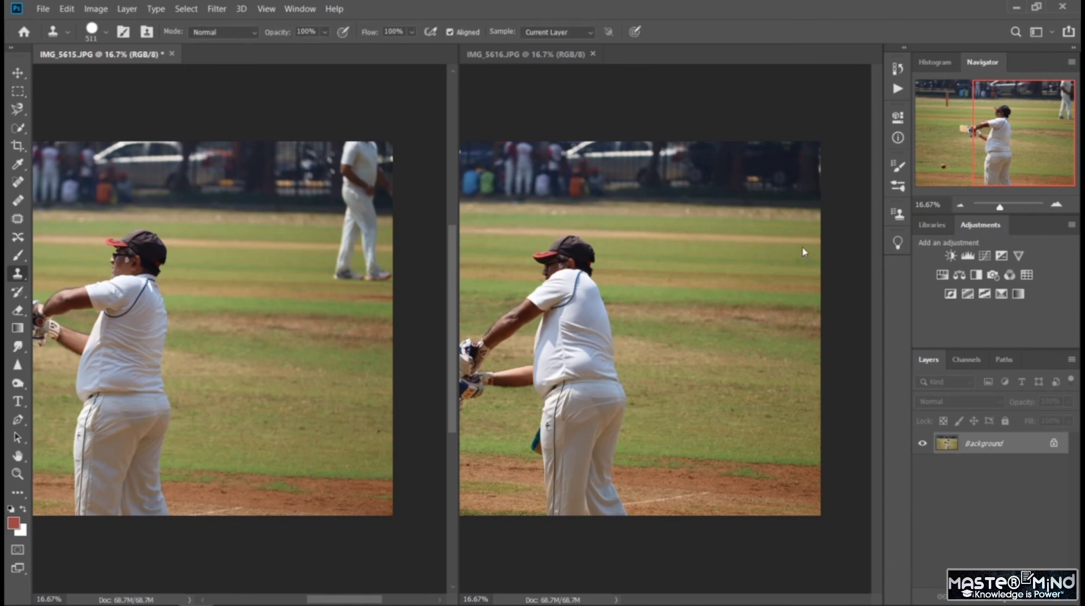
click(805, 246)
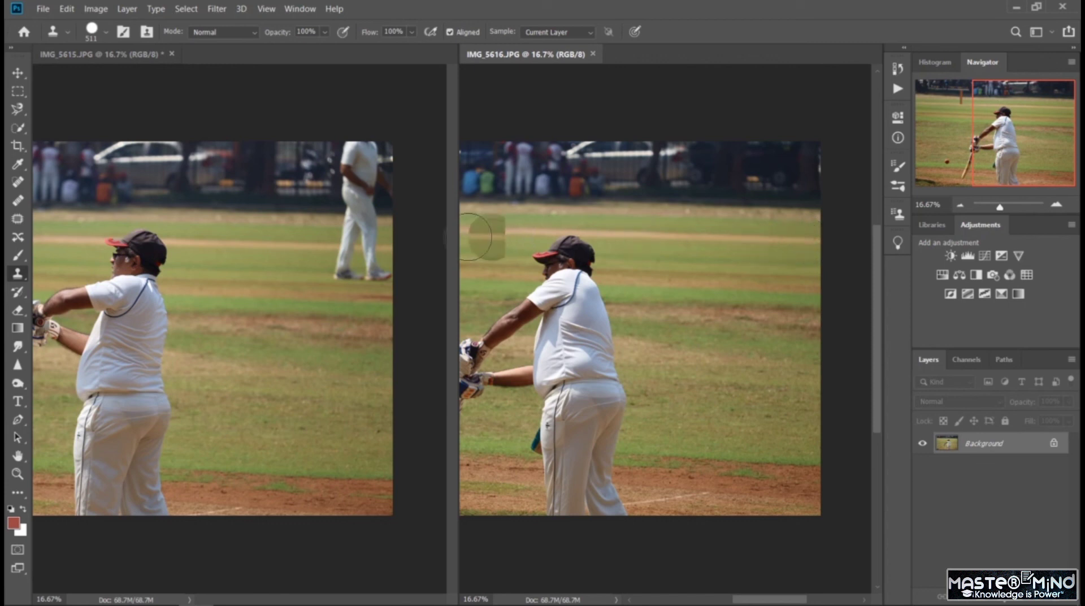
click(374, 252)
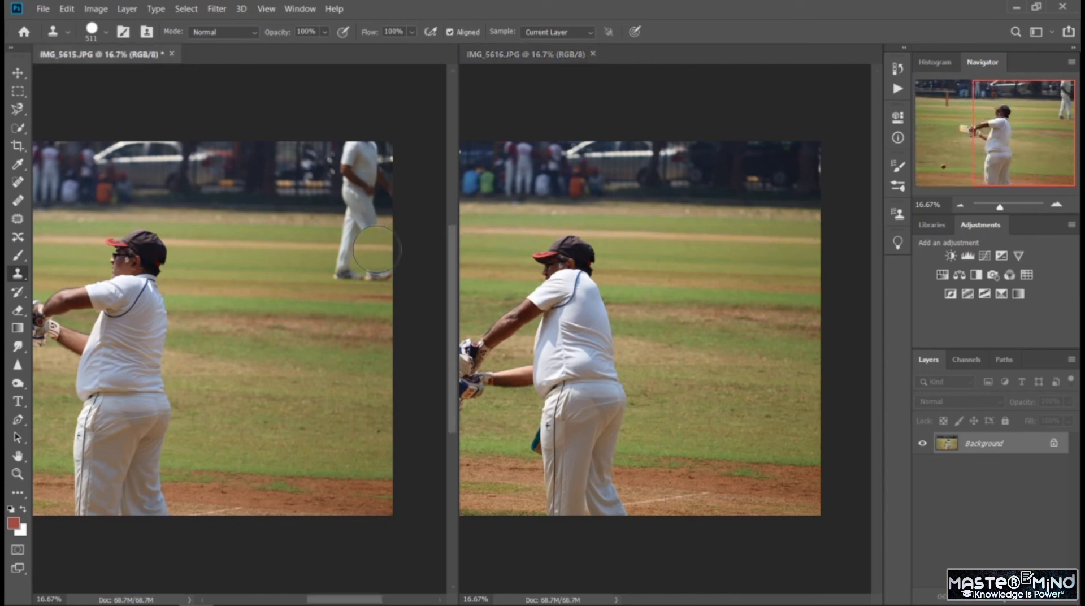
mouse_move(377, 249)
mouse_down()
mouse_move(359, 246)
mouse_move(342, 270)
mouse_move(388, 276)
mouse_up()
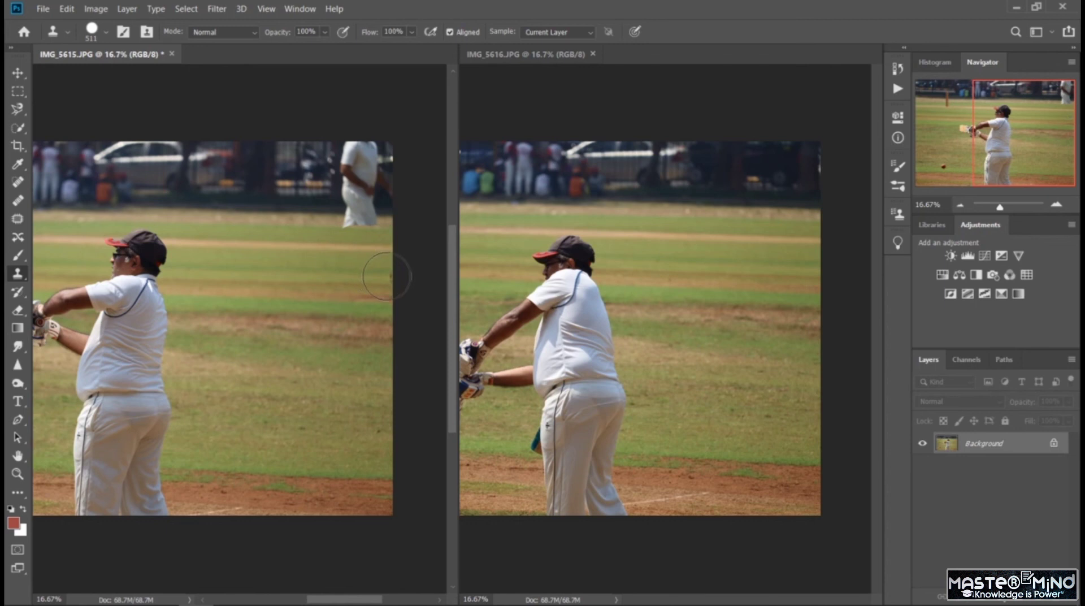
Step: Try to clone the background over the fielder's upper body in IMG_5615.JPG, and undo the strokes
mouse_move(386, 224)
mouse_down()
mouse_move(368, 209)
mouse_move(364, 224)
mouse_move(349, 213)
mouse_move(358, 143)
mouse_move(387, 160)
mouse_up()
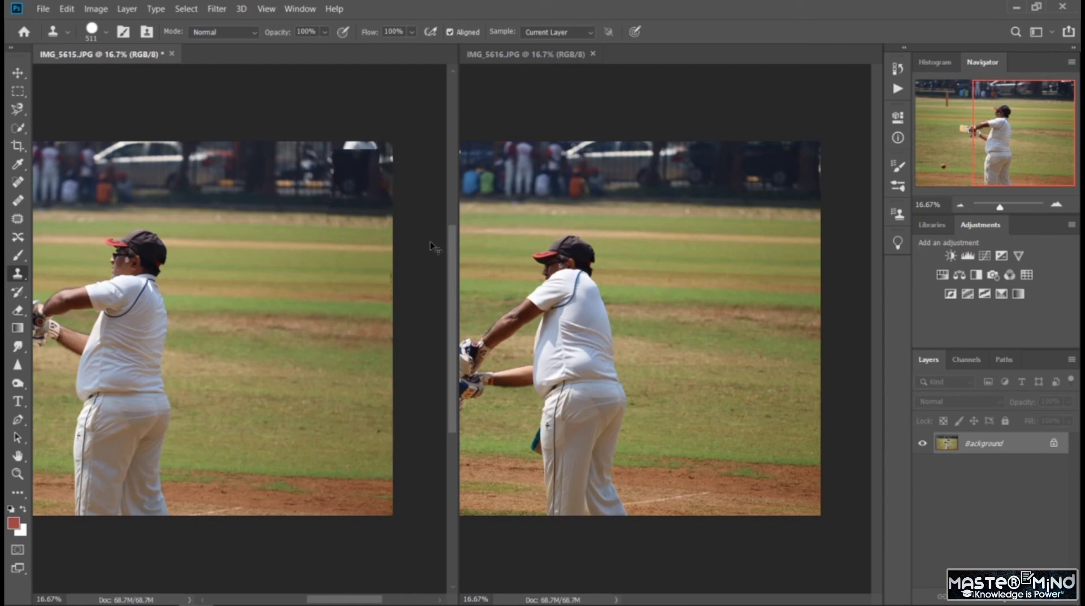
key(ctrl+z)
key(ctrl+z)
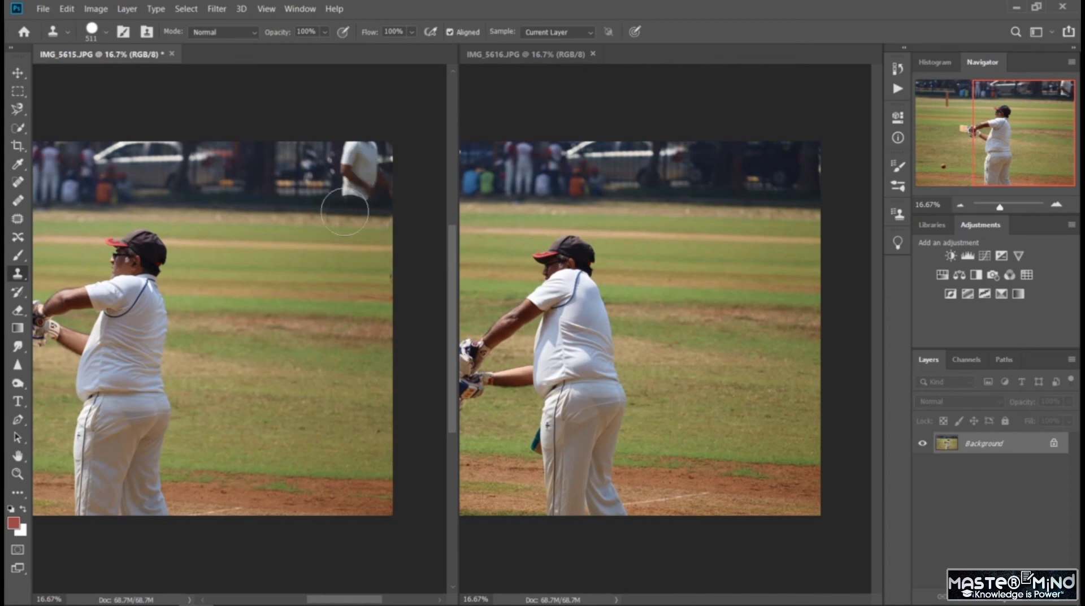
mouse_move(346, 198)
mouse_down()
mouse_move(354, 136)
mouse_move(343, 182)
mouse_move(323, 176)
mouse_move(336, 159)
mouse_move(415, 187)
mouse_move(379, 195)
mouse_up()
key(ctrl+z)
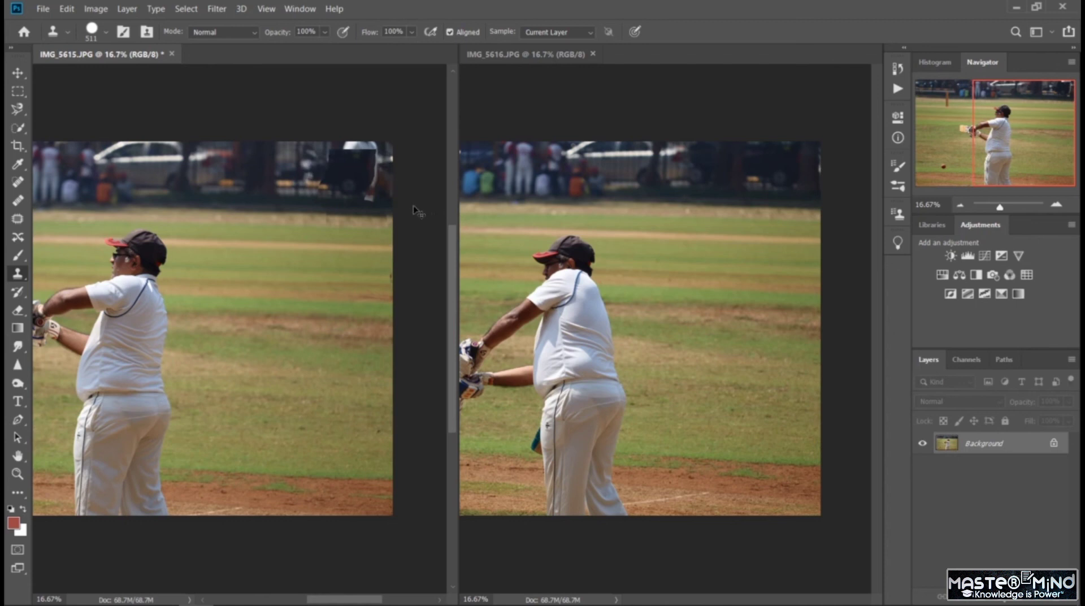
key(ctrl+z)
Step: Clone grass and dark background over the fielder's thighs and upper body in IMG_5615.JPG
drag(353, 198, 365, 223)
click(341, 230)
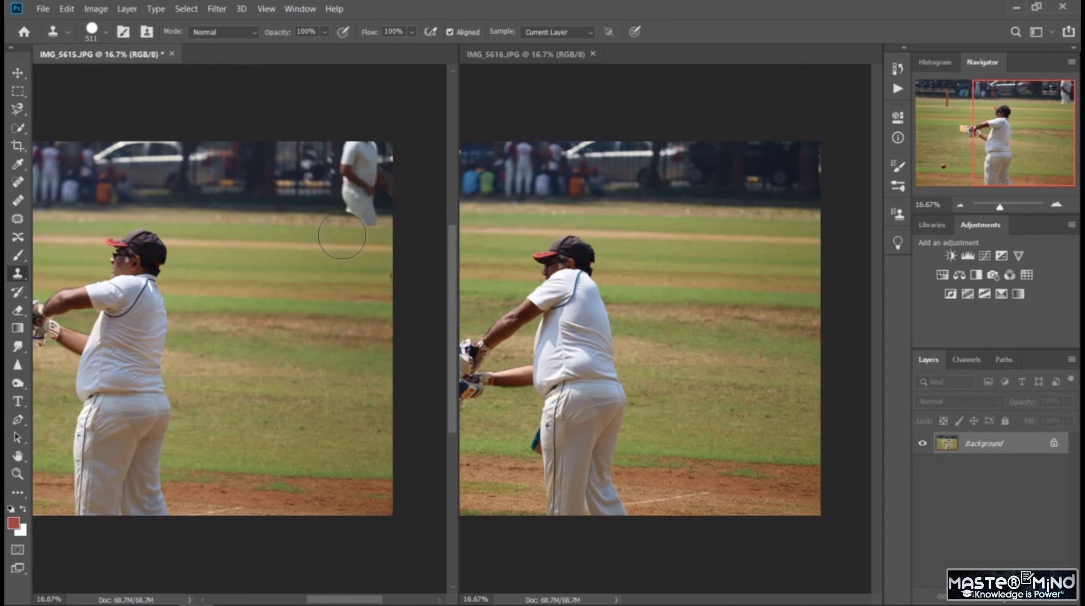
mouse_move(341, 228)
mouse_down()
mouse_move(384, 227)
mouse_move(375, 230)
mouse_up()
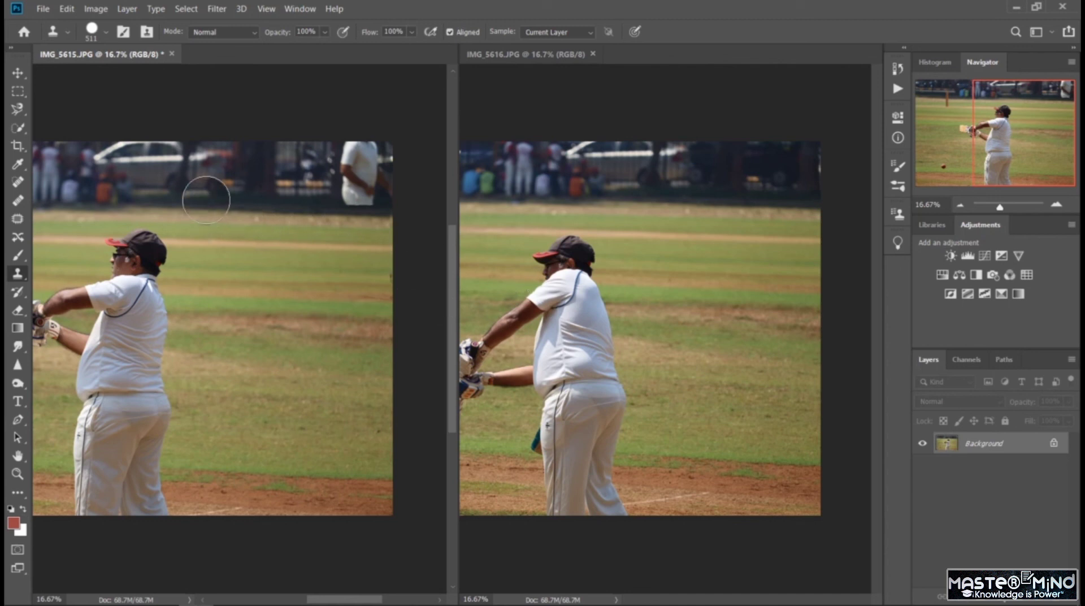
drag(206, 195, 425, 204)
drag(213, 169, 446, 174)
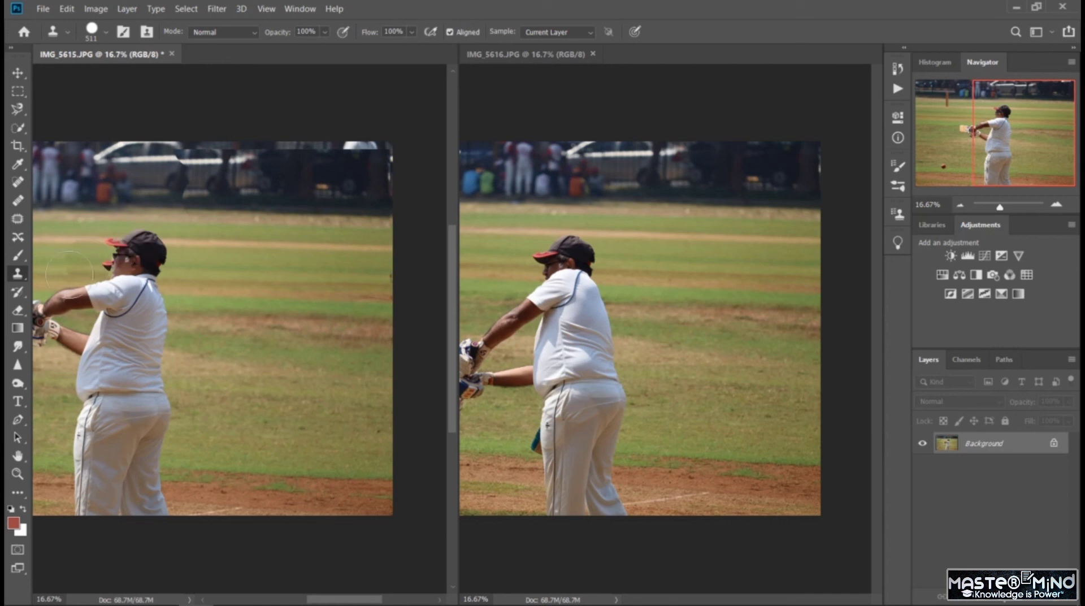
Step: Try to clone dark background from IMG_5616.JPG over the leftover strip along the upper edge of IMG_5615.JPG, and undo the strokes
click(833, 174)
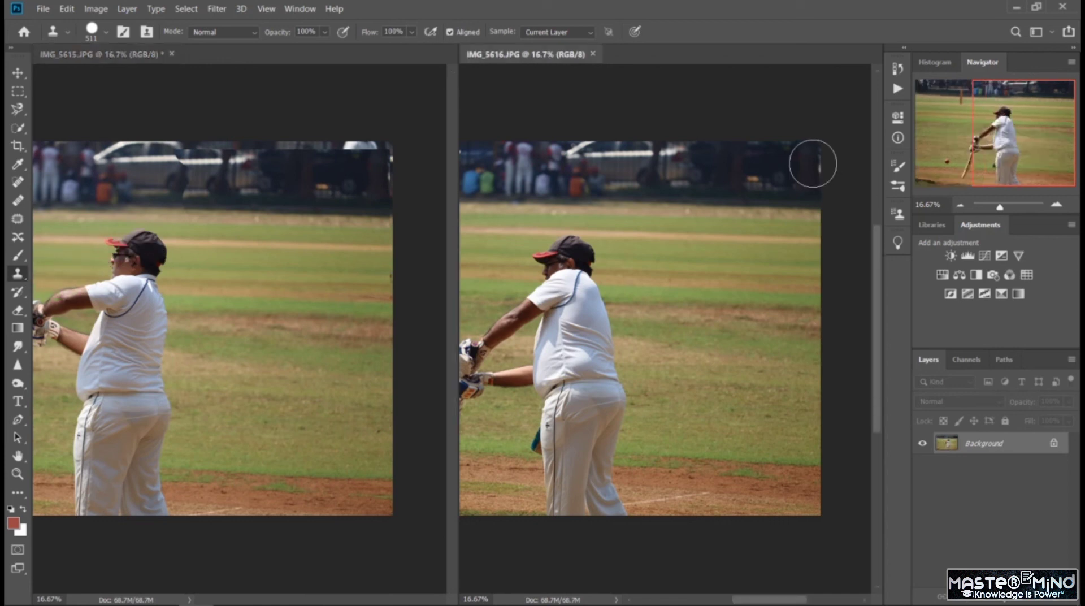
click(17, 73)
click(18, 273)
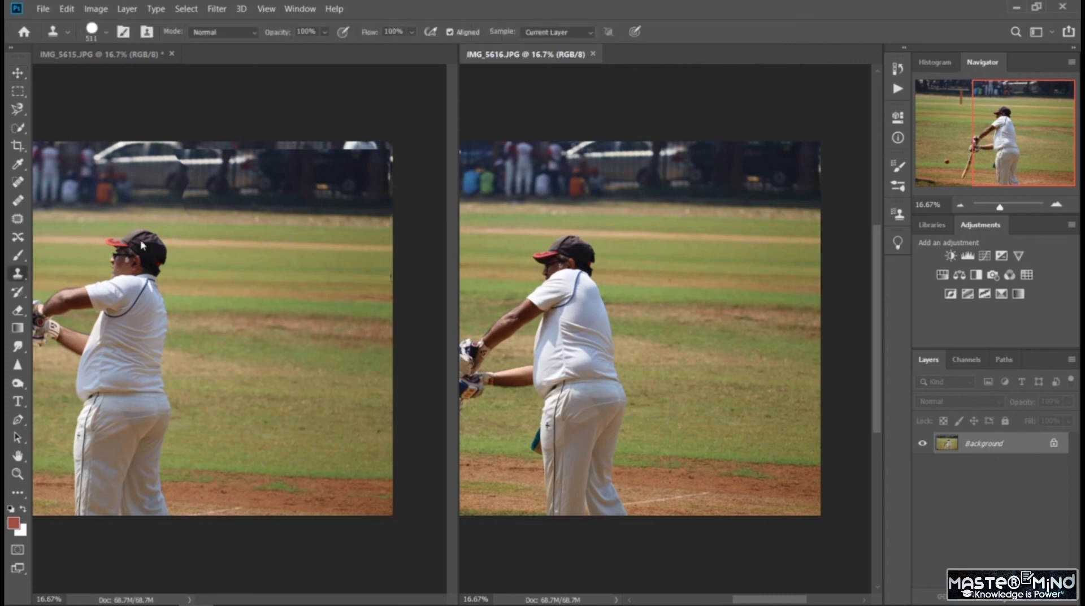
alt+click(807, 151)
click(390, 150)
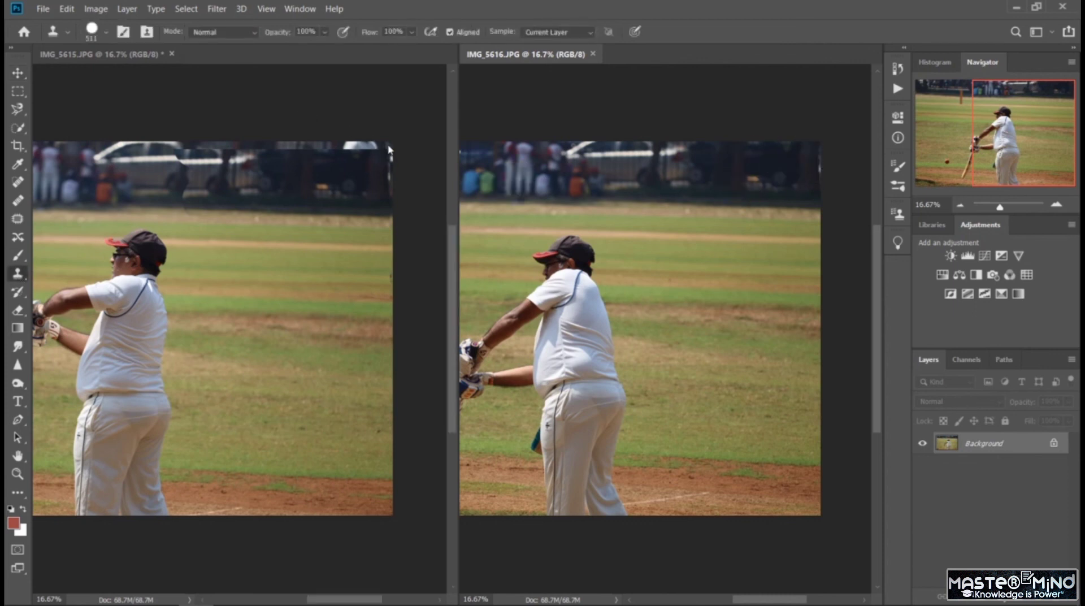
mouse_move(383, 147)
mouse_down()
mouse_move(385, 191)
mouse_move(379, 133)
mouse_move(277, 147)
mouse_move(361, 187)
mouse_move(363, 207)
mouse_move(387, 174)
mouse_move(381, 153)
mouse_move(384, 182)
mouse_move(303, 145)
mouse_move(431, 145)
mouse_up()
key(ctrl+z)
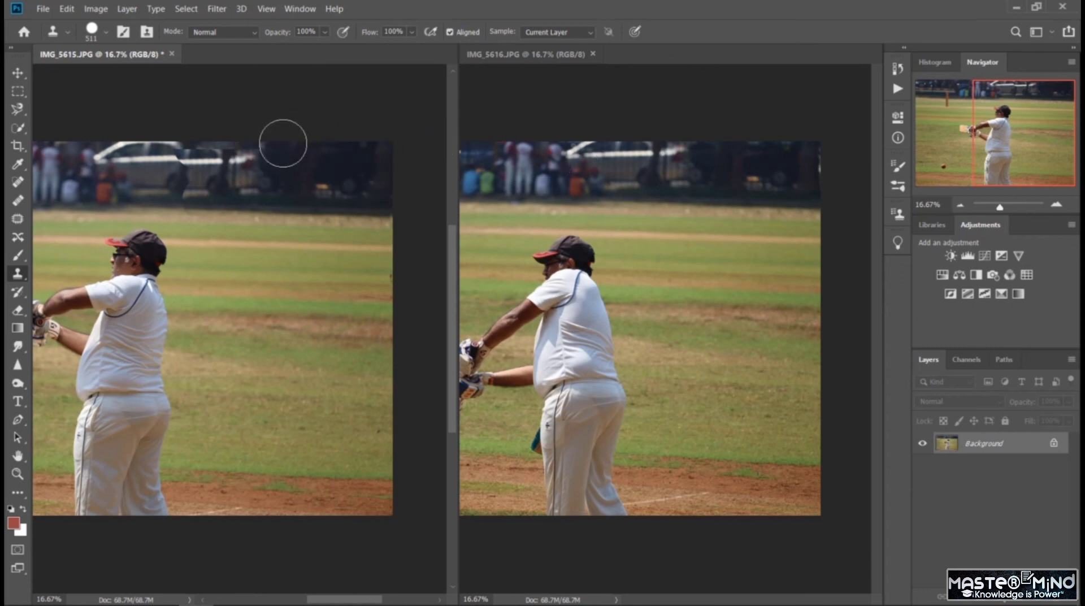
drag(255, 140, 194, 133)
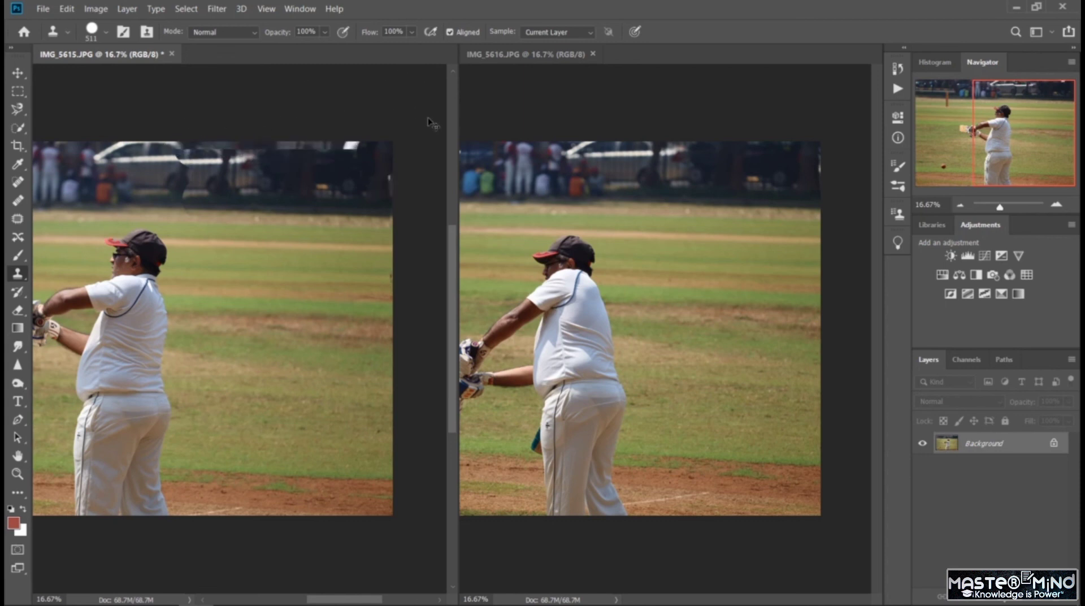
click(778, 179)
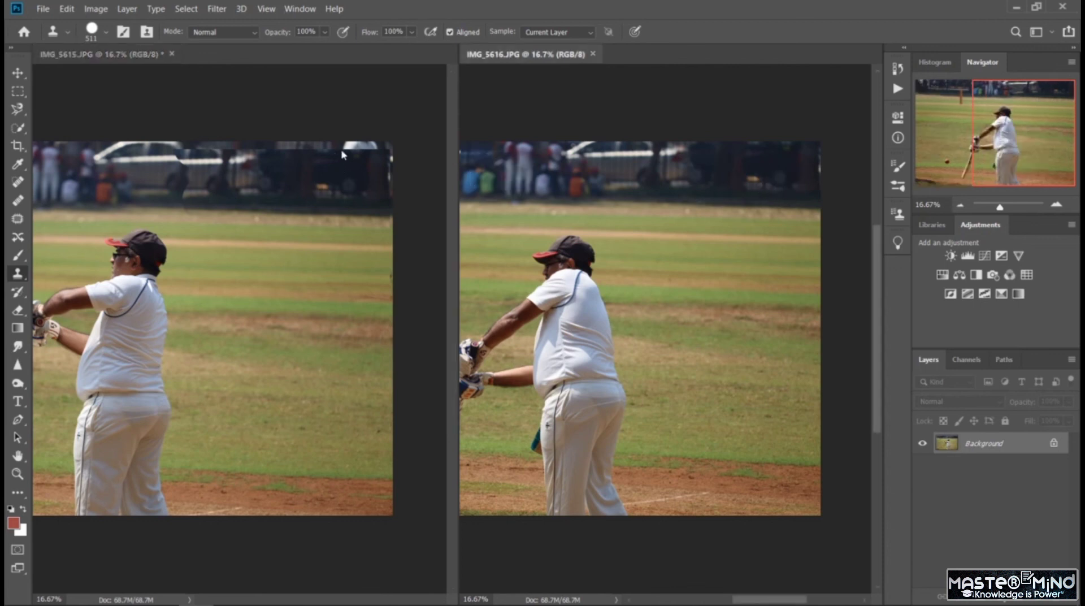
click(344, 187)
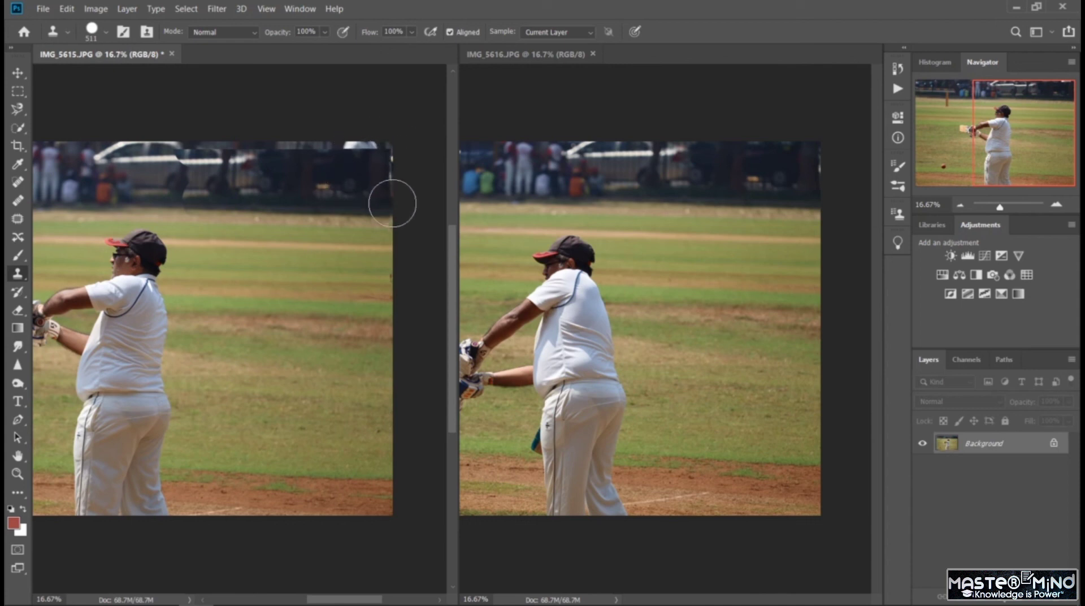
Step: Select the batsman and the cloned ball in IMG_5615.JPG with a rectangular marquee spanning the photo's full height
click(18, 73)
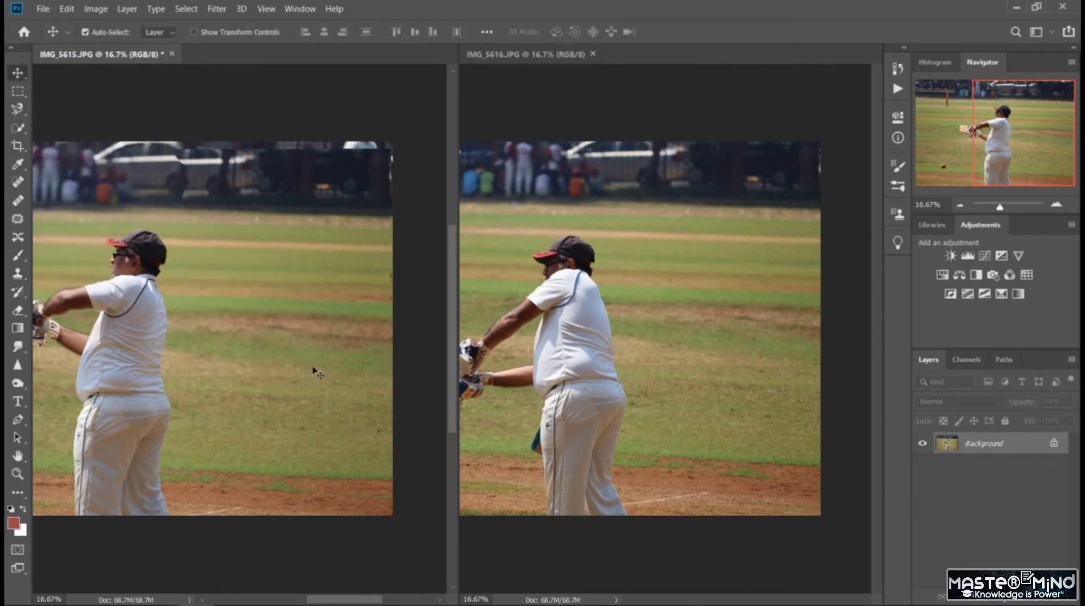
drag(347, 602, 314, 604)
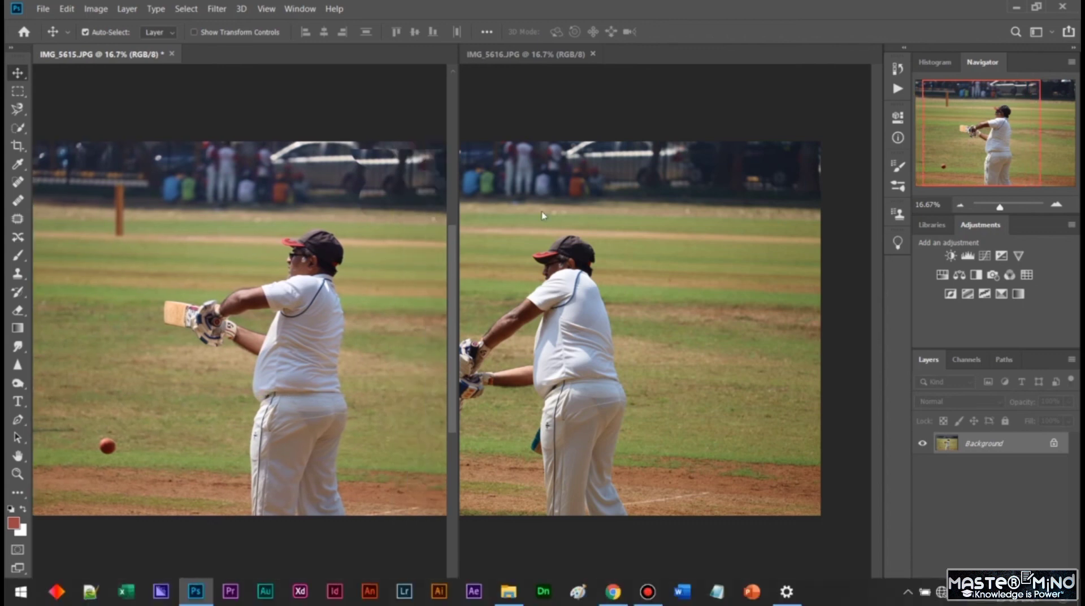
drag(698, 601, 738, 600)
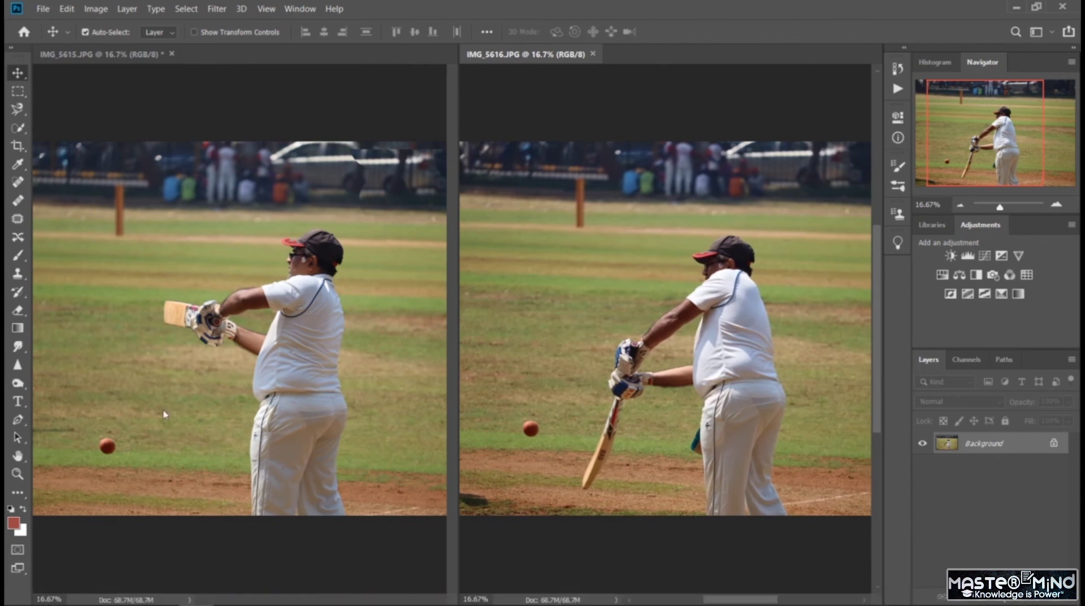
click(17, 92)
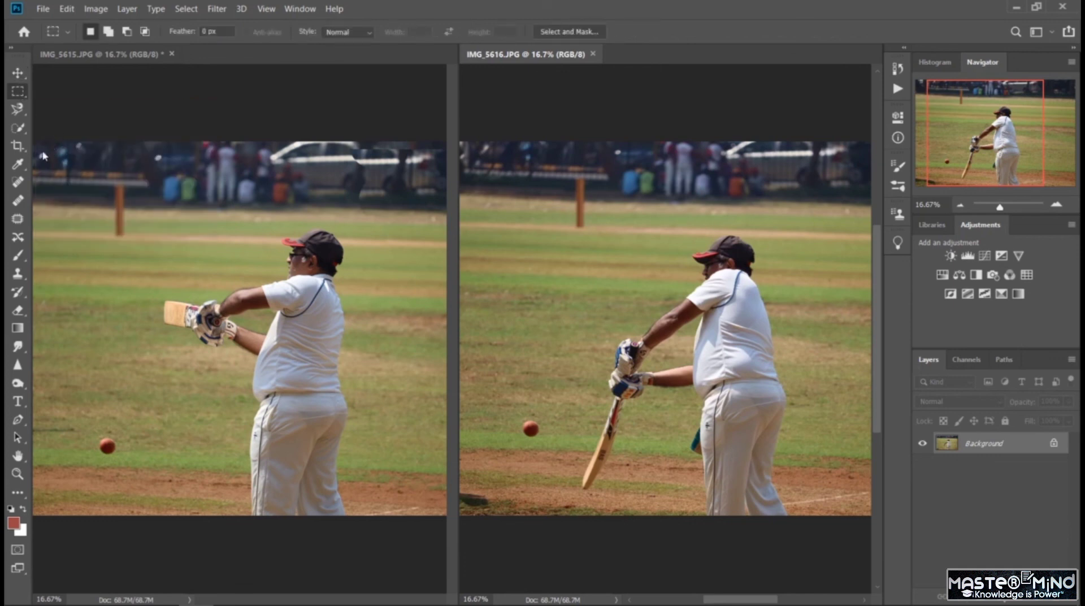
click(44, 147)
drag(43, 143, 355, 516)
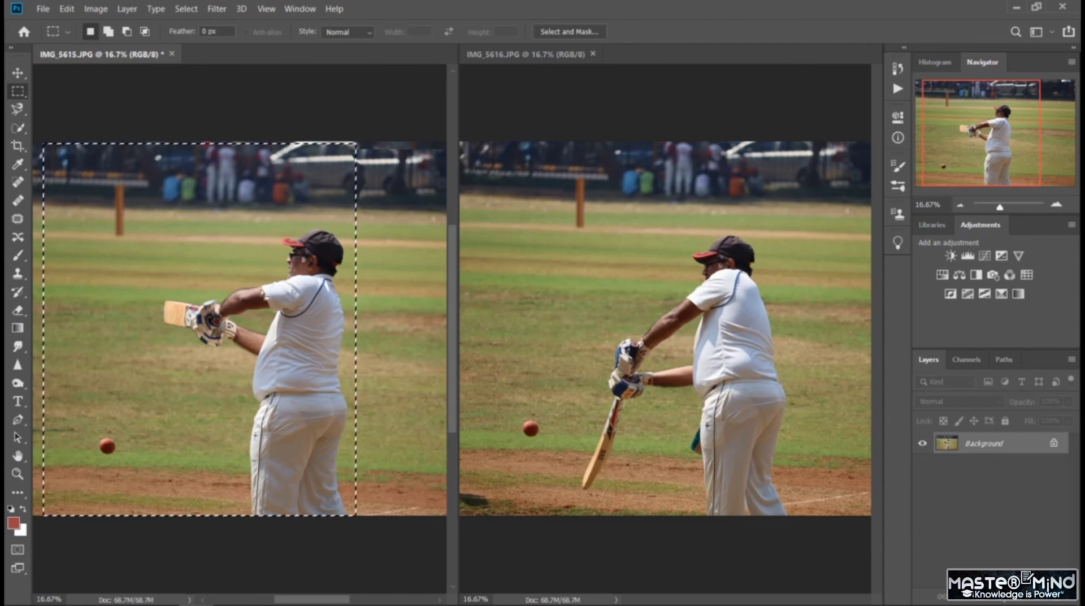
click(66, 8)
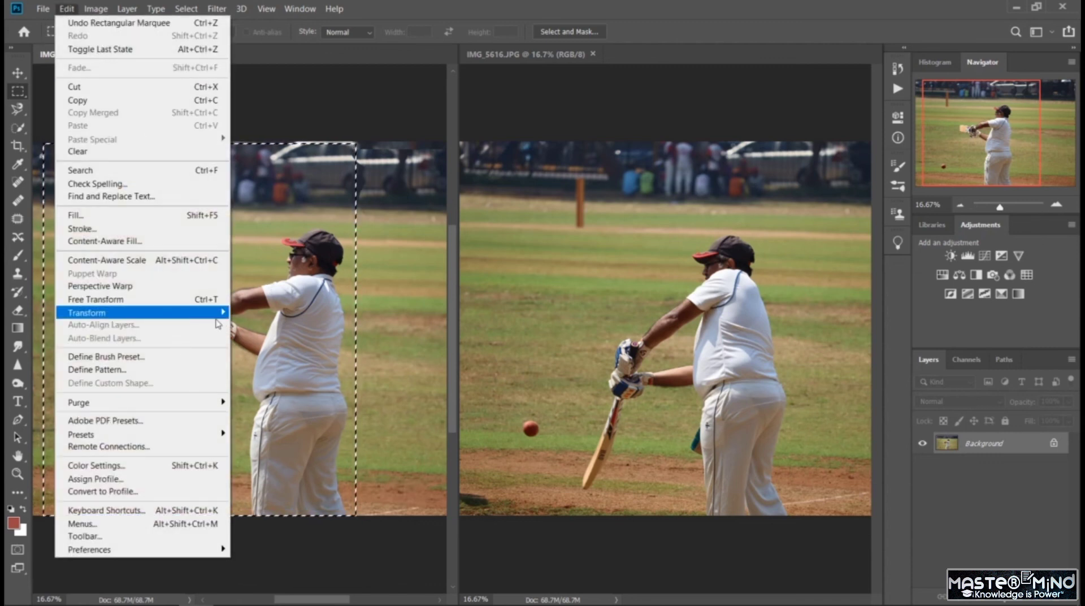
mouse_move(210, 318)
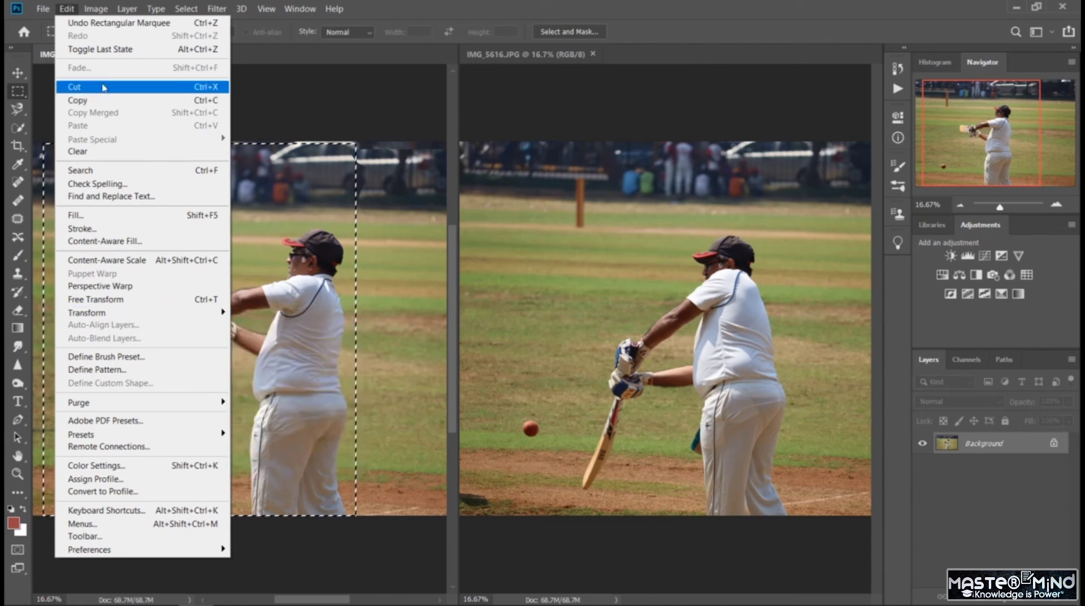
click(355, 401)
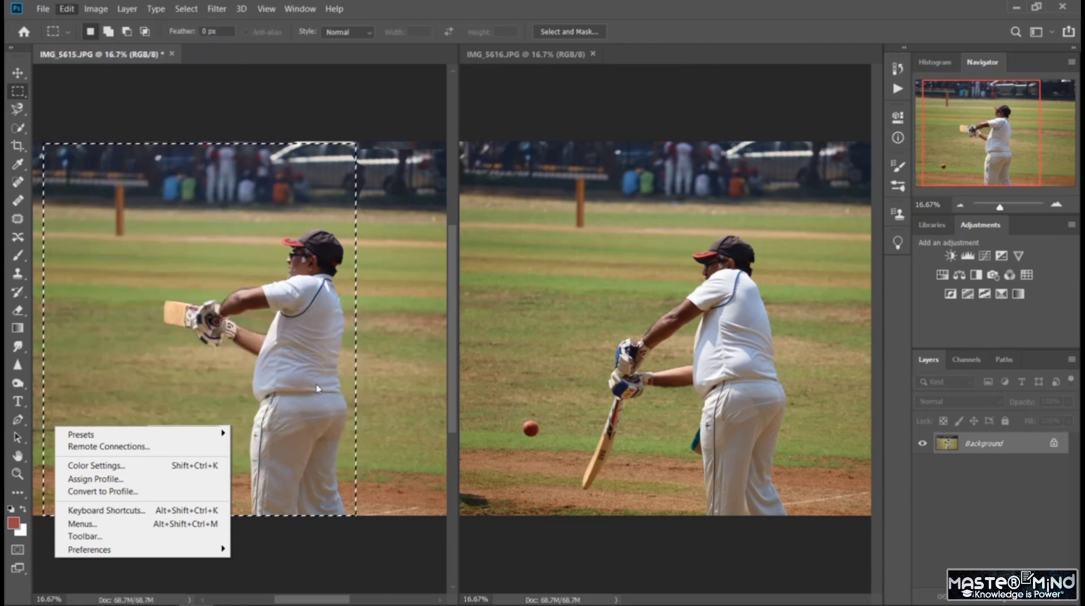
Step: Add a new layer named "selected" above the Background in IMG_5615.JPG, keeping Normal mode and 100% opacity
right_click(317, 389)
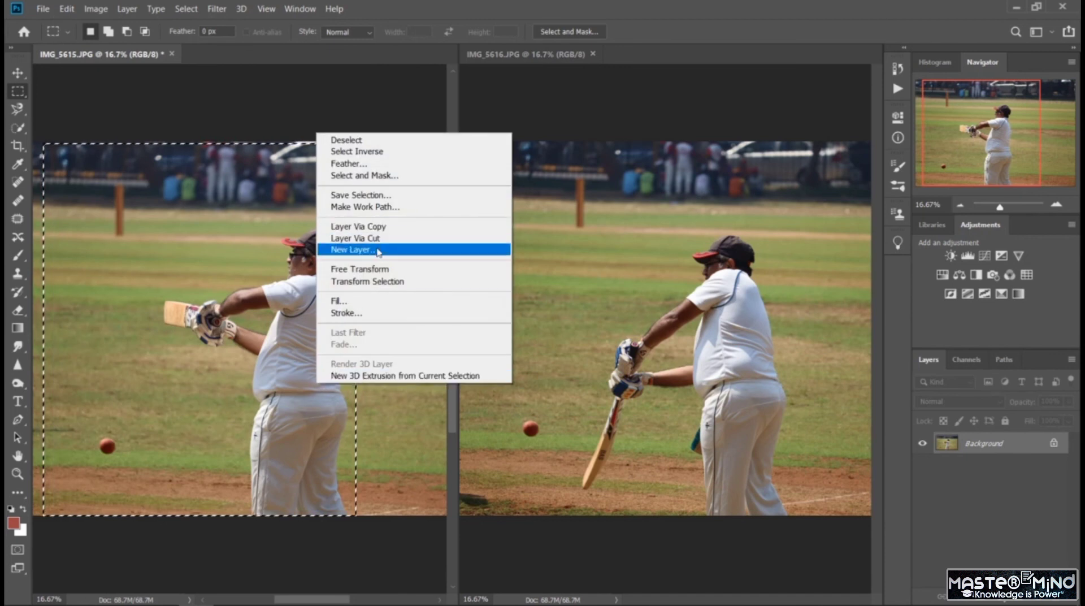
click(378, 251)
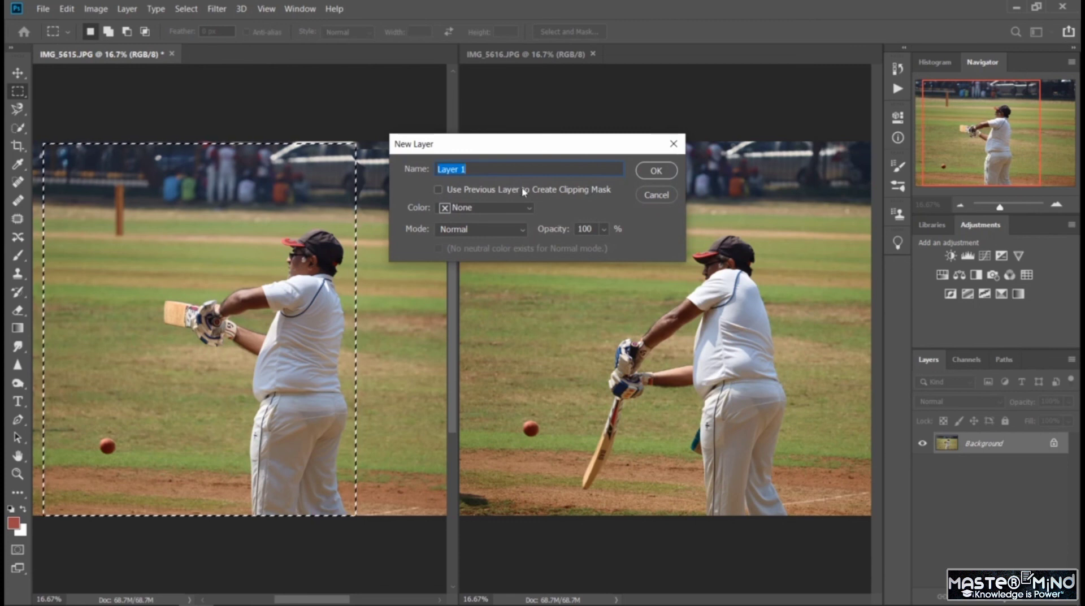
text(se)
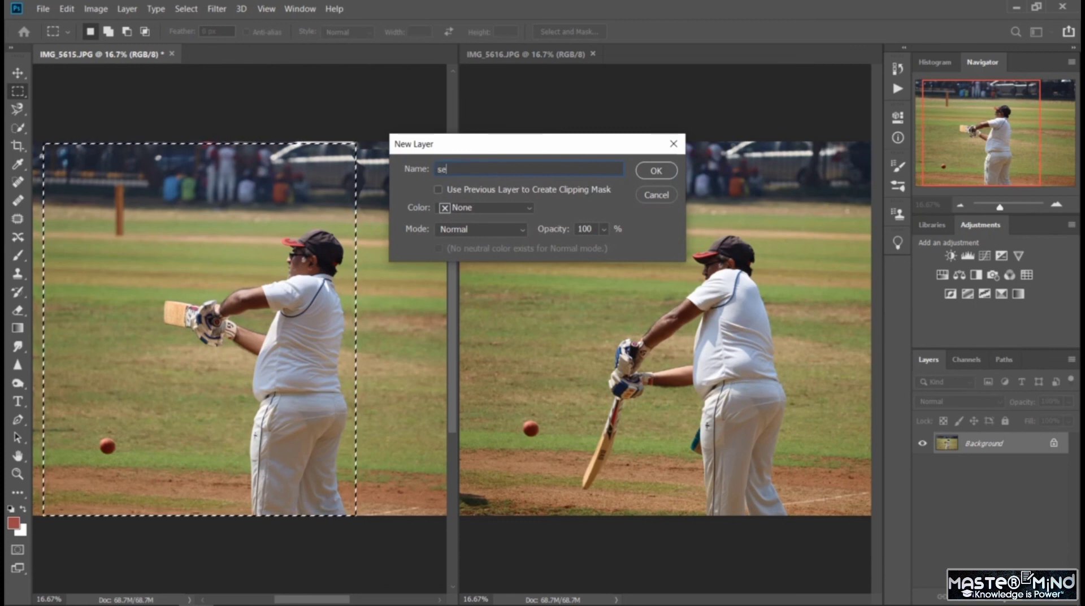
text(lected)
key(Return)
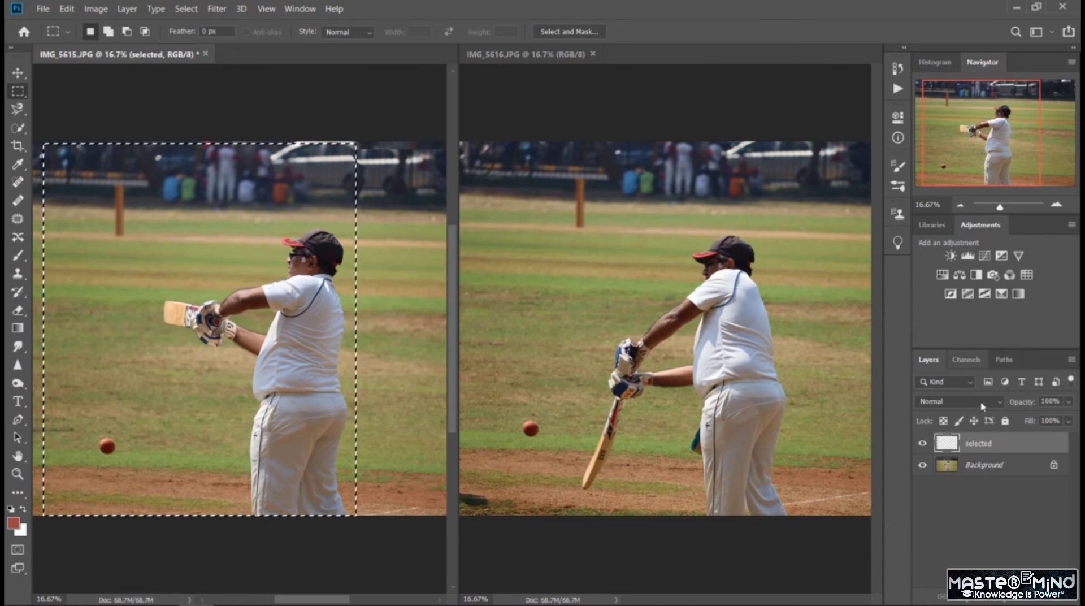
Step: Hide and reshow the Background layer of IMG_5615.JPG, and clear the rectangular selection to work with the Move tool
click(922, 464)
click(922, 465)
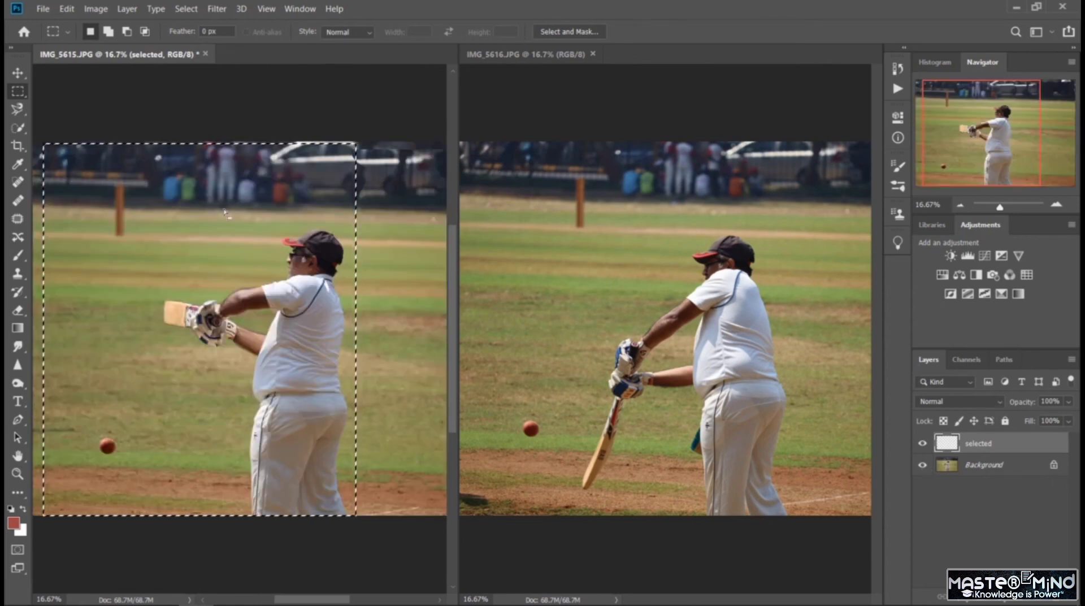
key(ctrl+d)
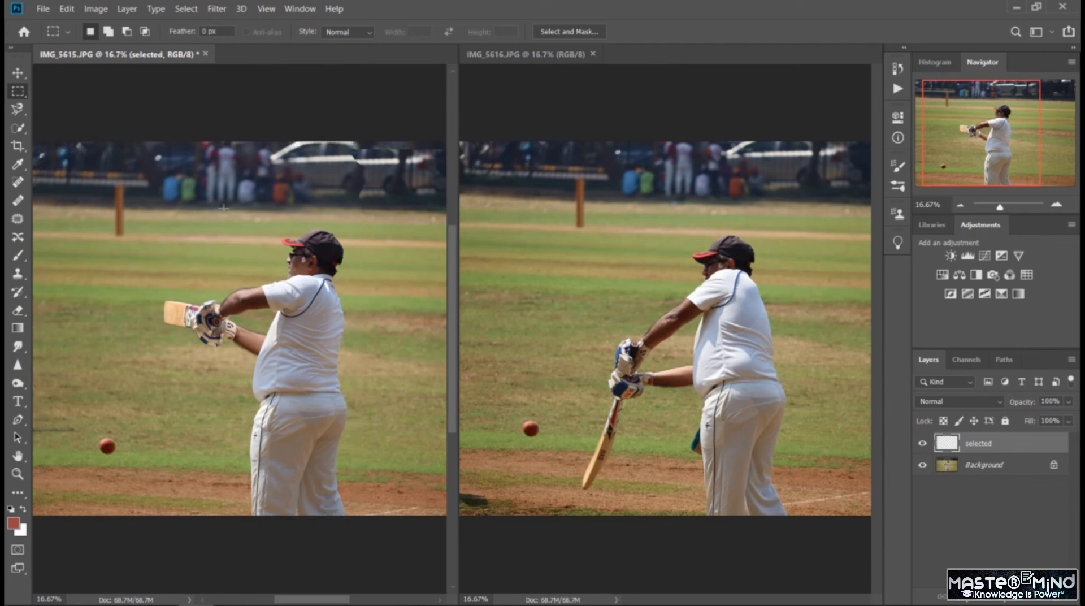
click(16, 74)
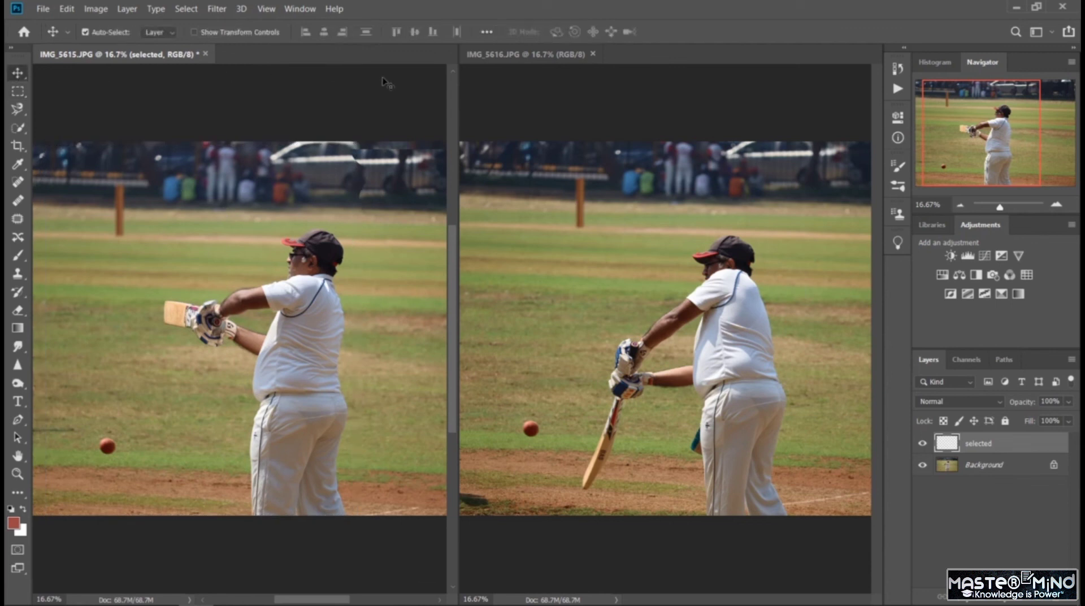